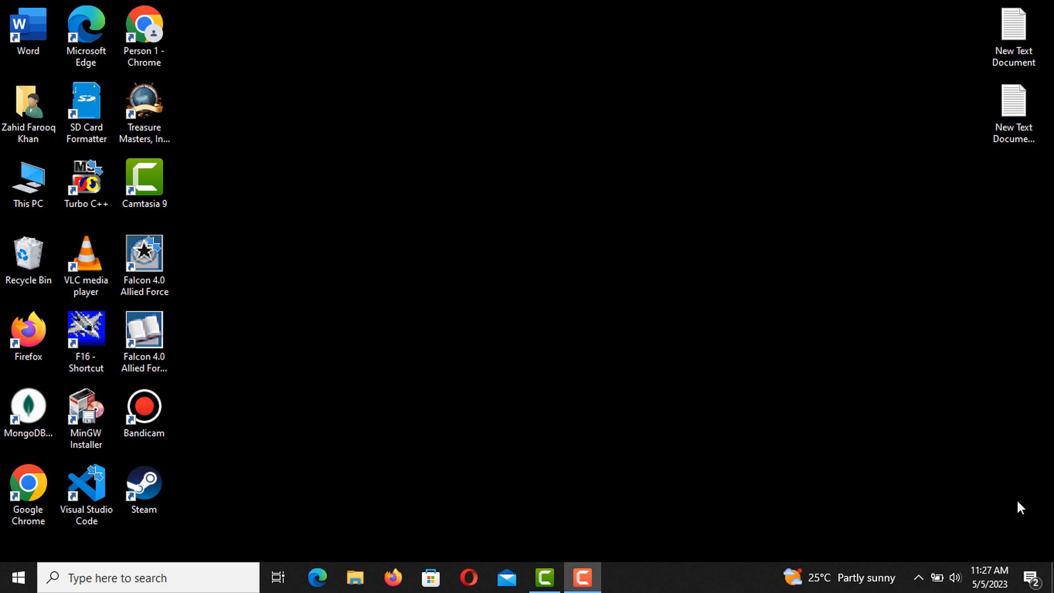
Step: Open Google Chrome and load the earth.google.com website
click(924, 585)
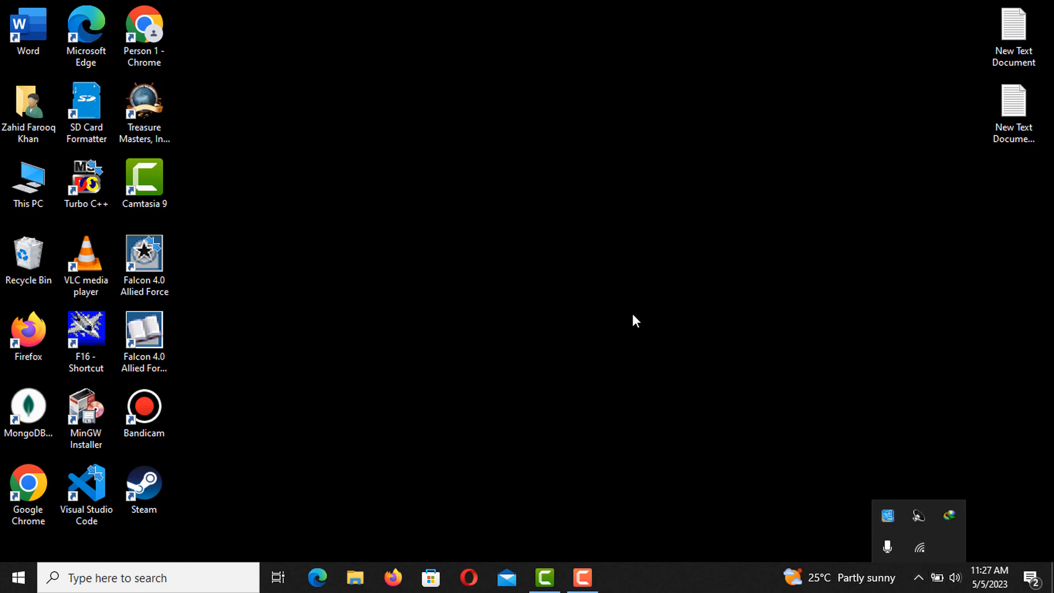
double_click(149, 40)
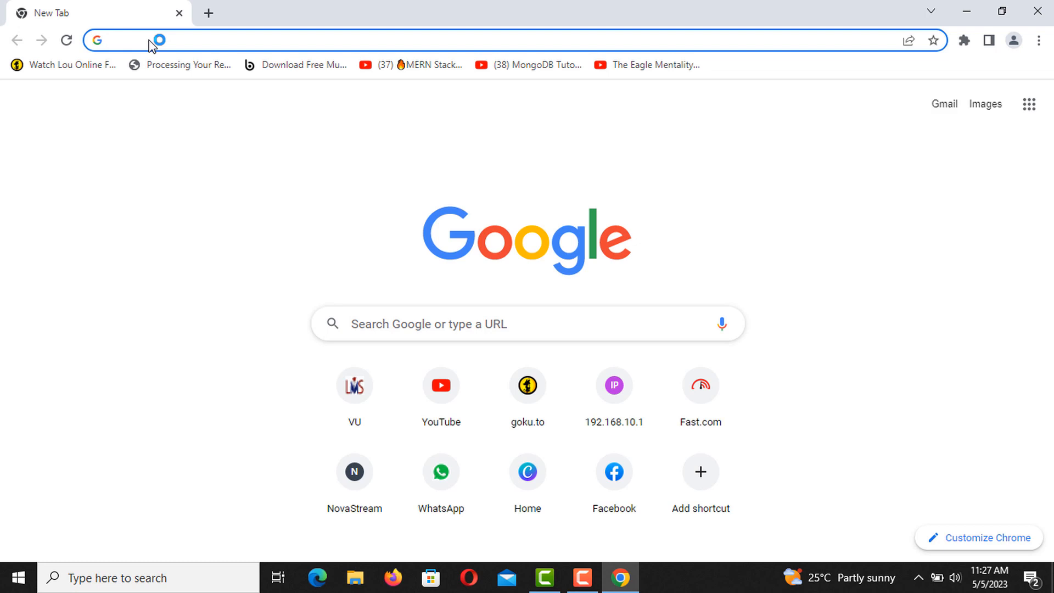
text(ear)
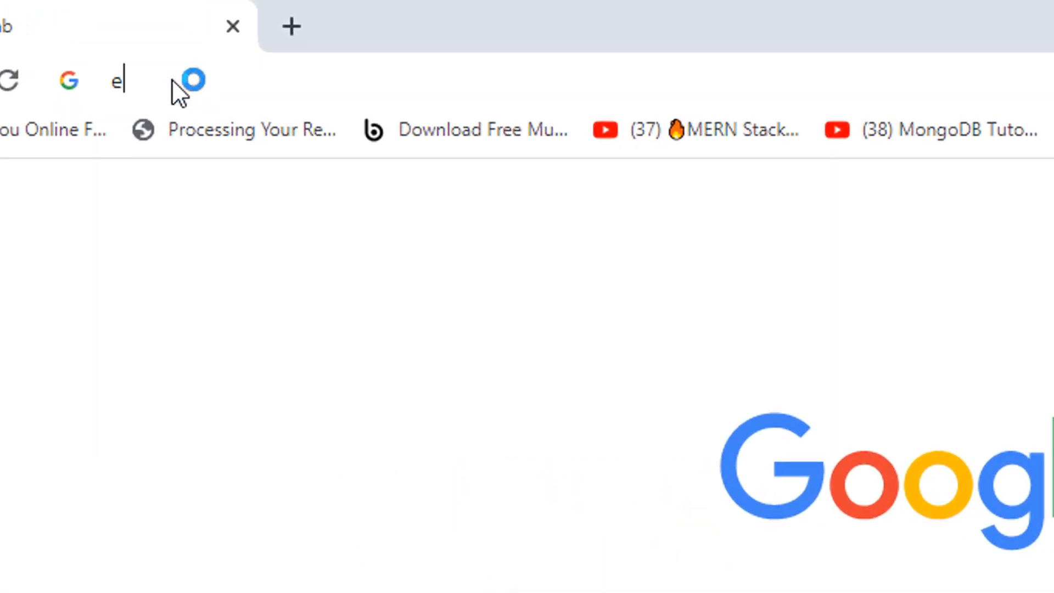
text(th.)
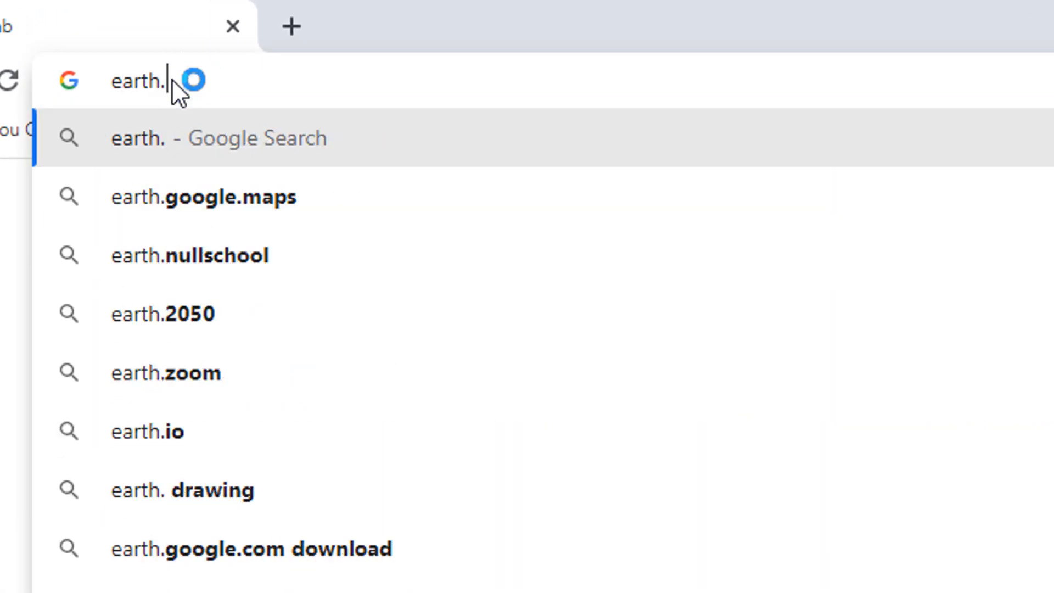
text(goo)
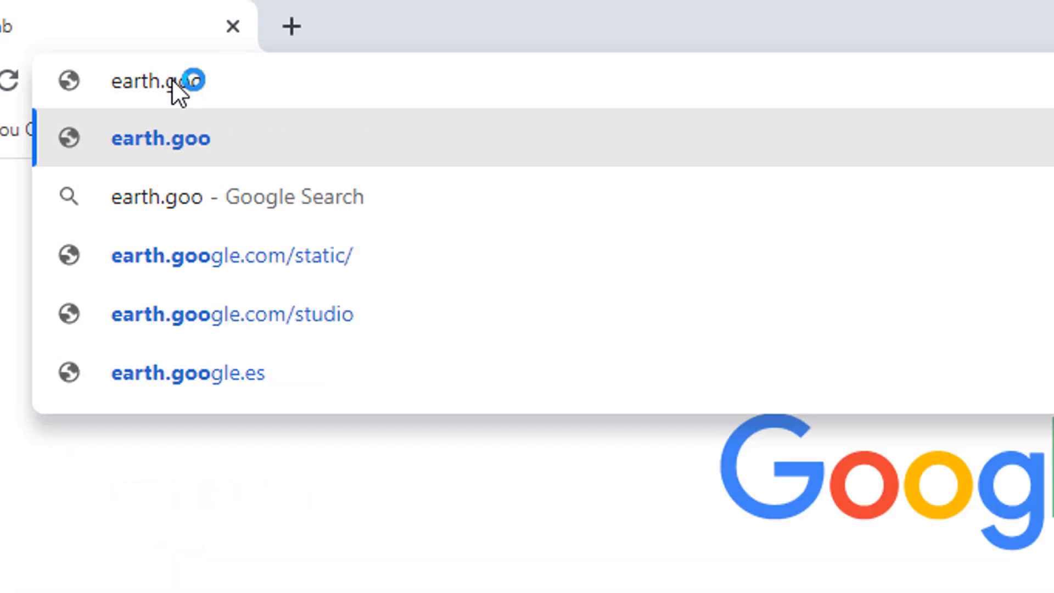
text(gle)
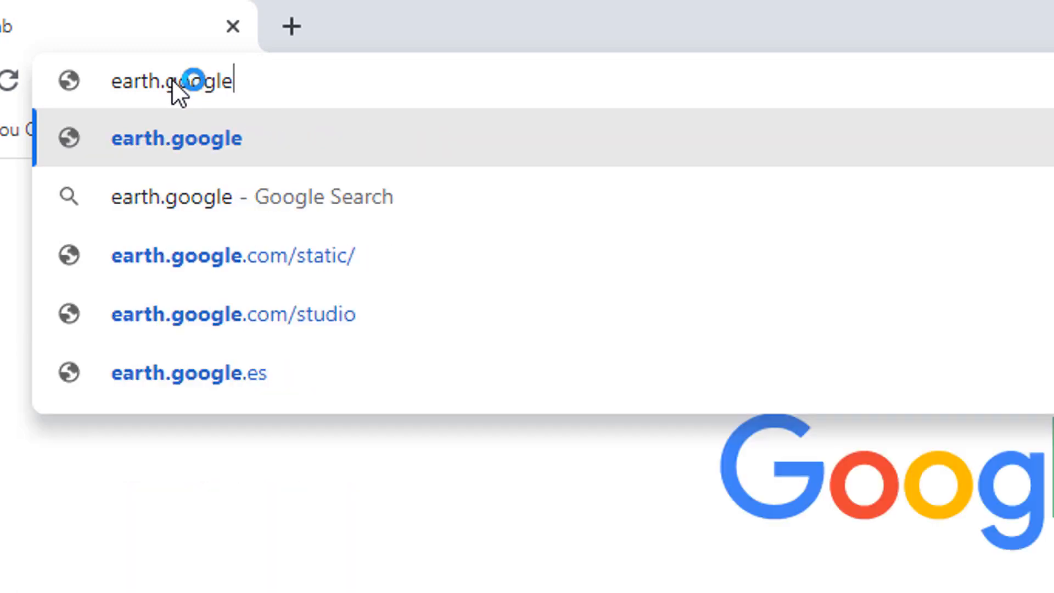
text(.com)
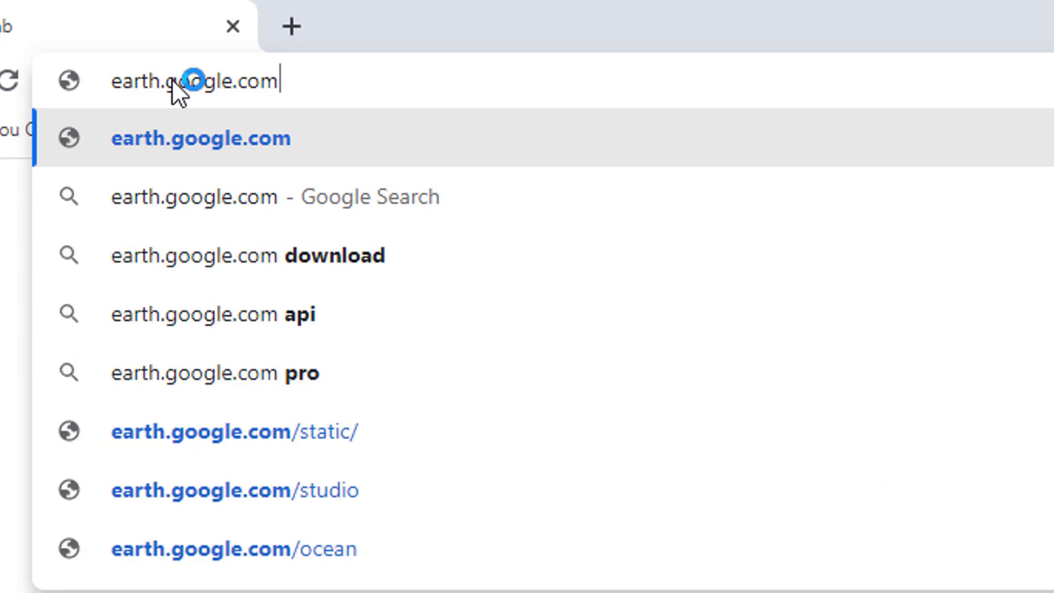
click(331, 117)
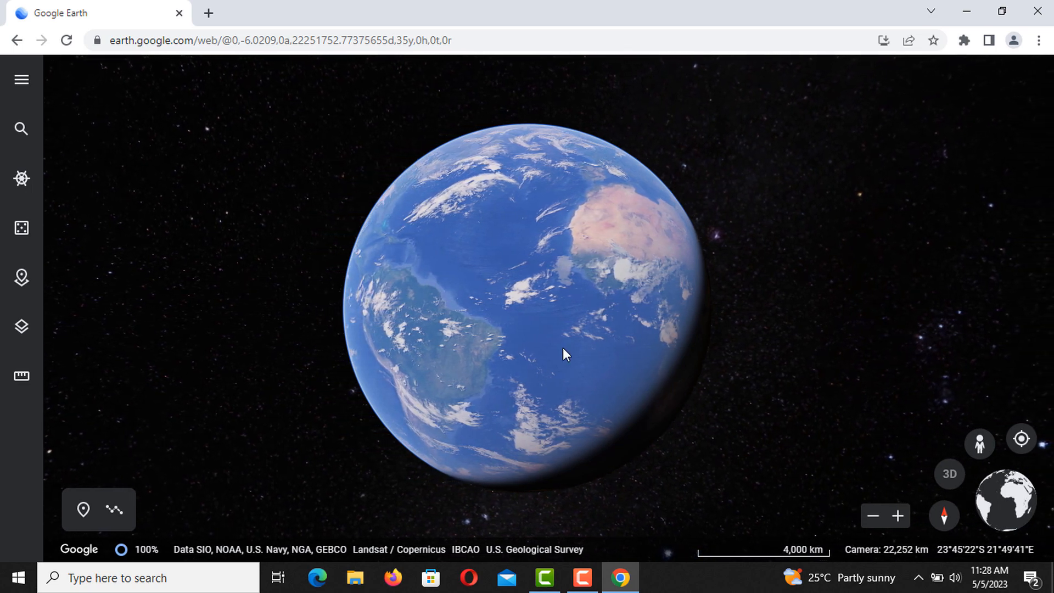
Step: Rotate the globe eastward past Africa to Australia and zoom in until the Australian state labels show
drag(584, 314, 386, 240)
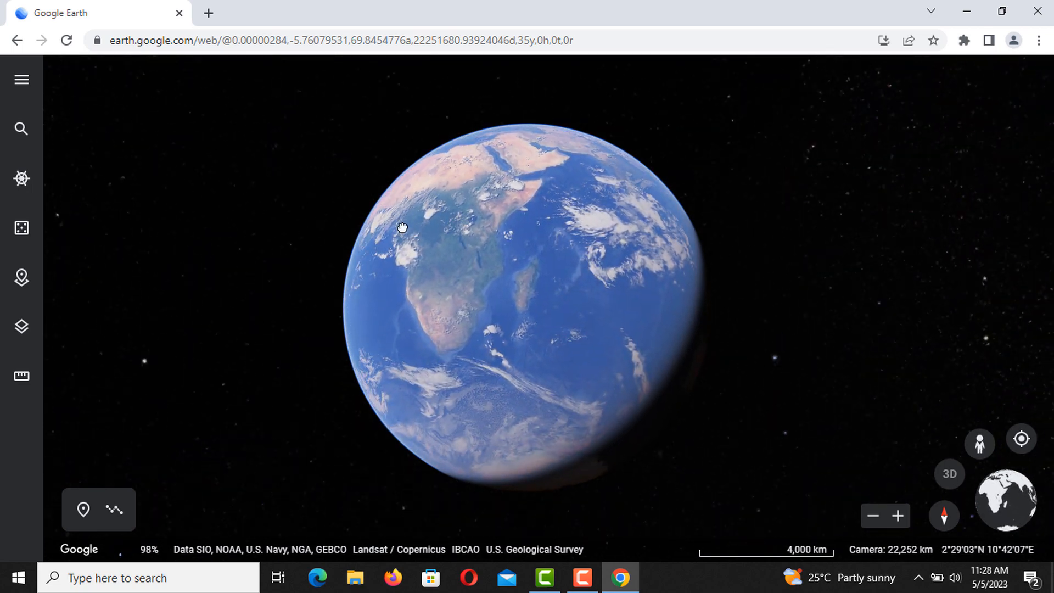
drag(552, 296, 342, 299)
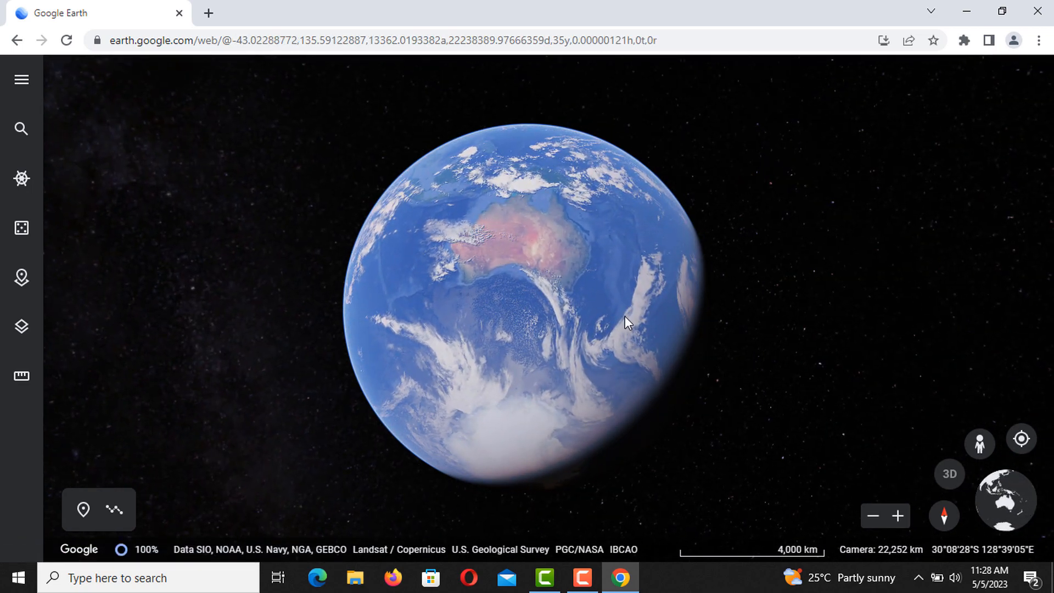
click(898, 517)
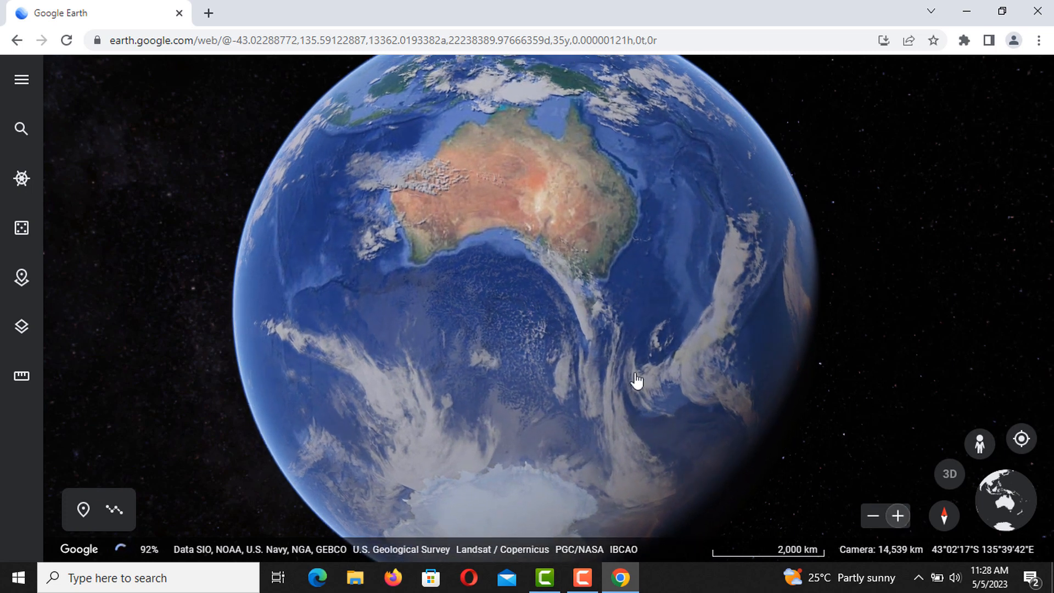
scroll(528, 263, up, 1)
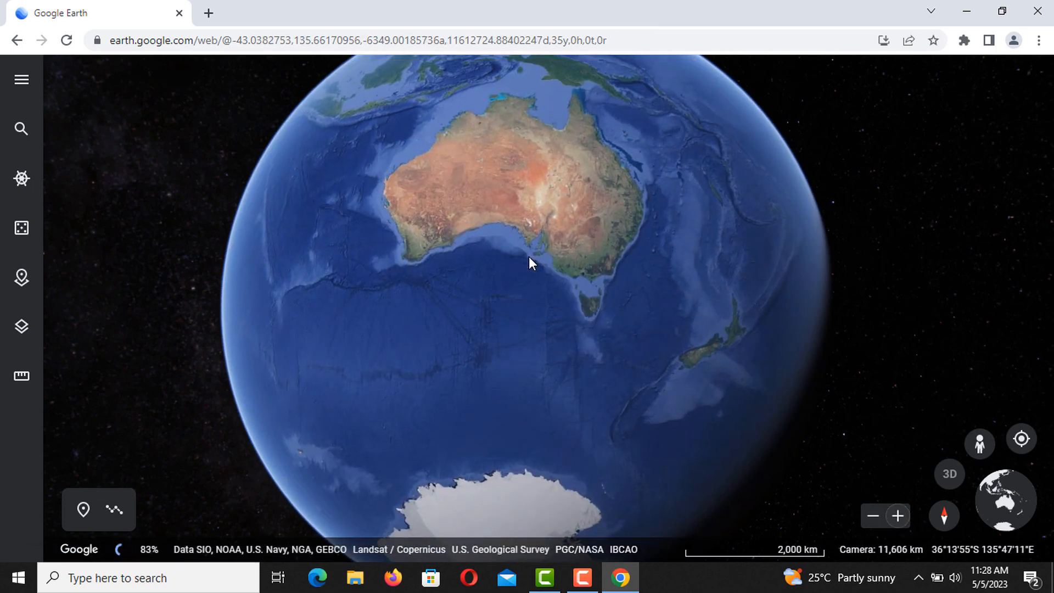
scroll(529, 257, up, 1)
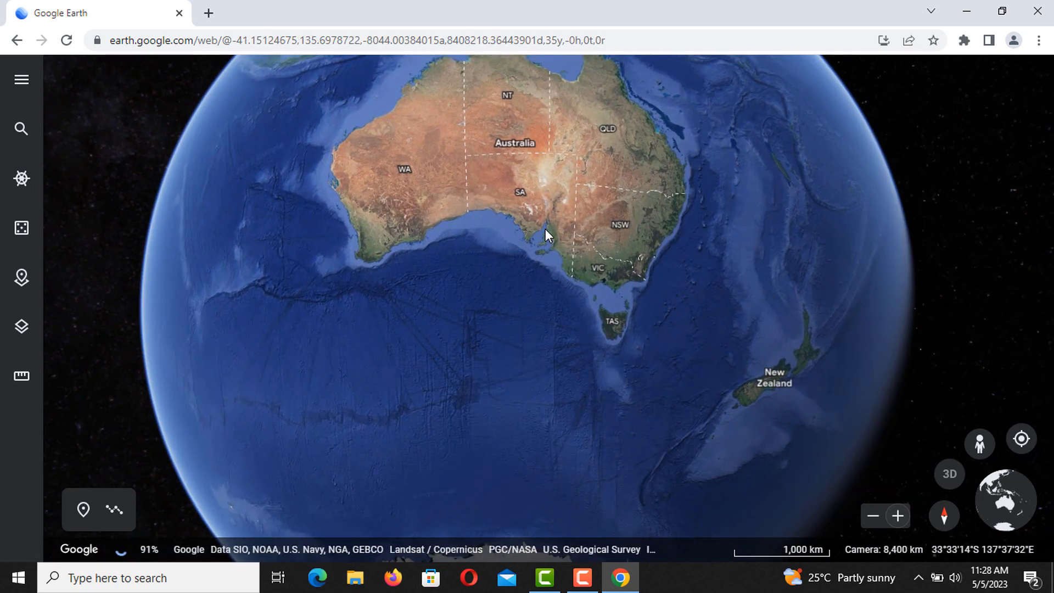
Step: Move the globe from Australia to the South Pacific and examine the islands around Fiji and Tonga up close
drag(546, 230, 367, 366)
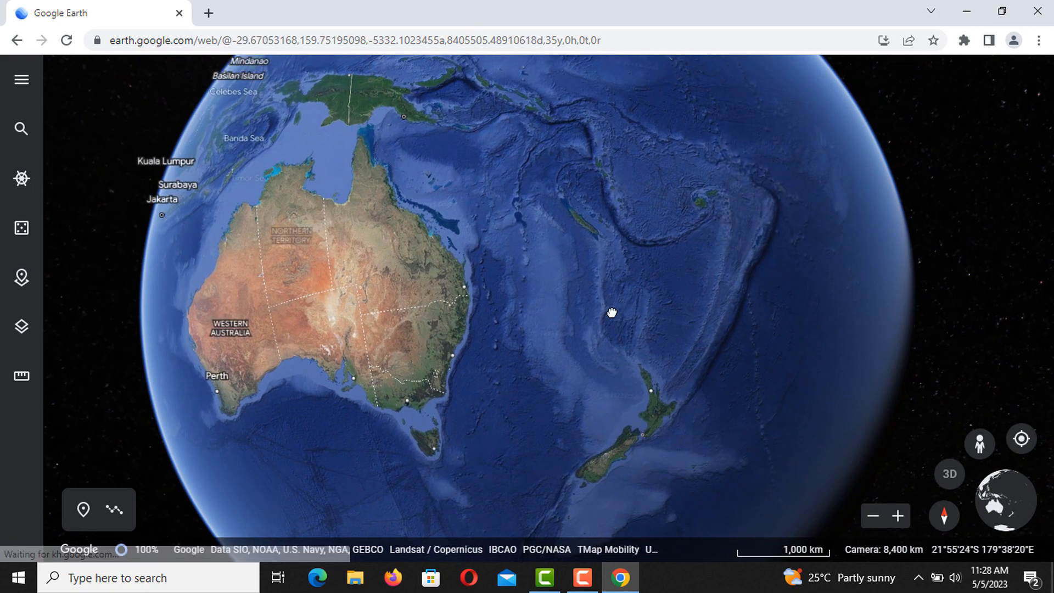
drag(612, 312, 584, 325)
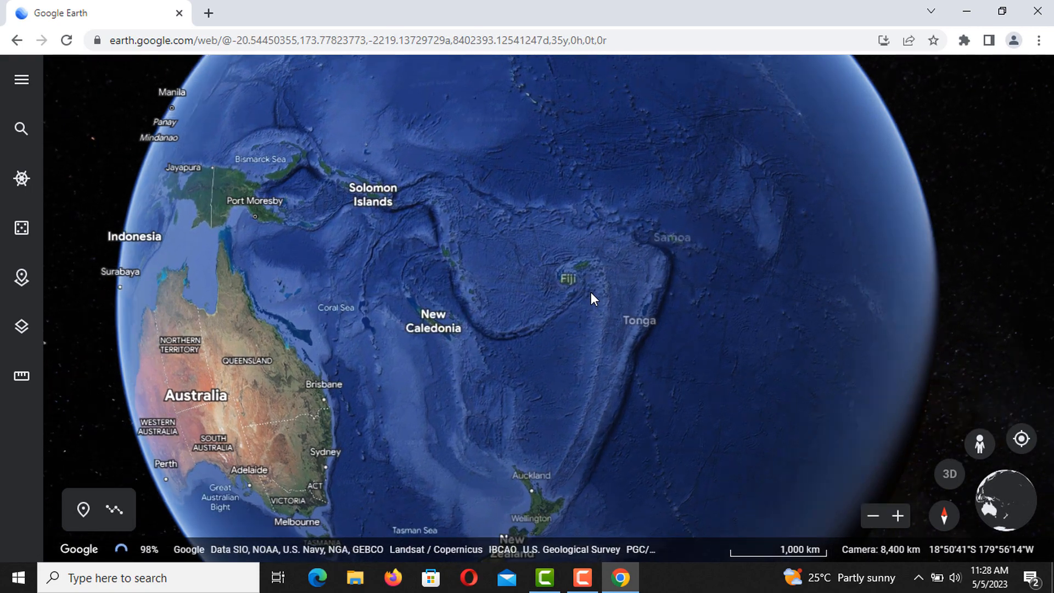
scroll(592, 294, up, 5)
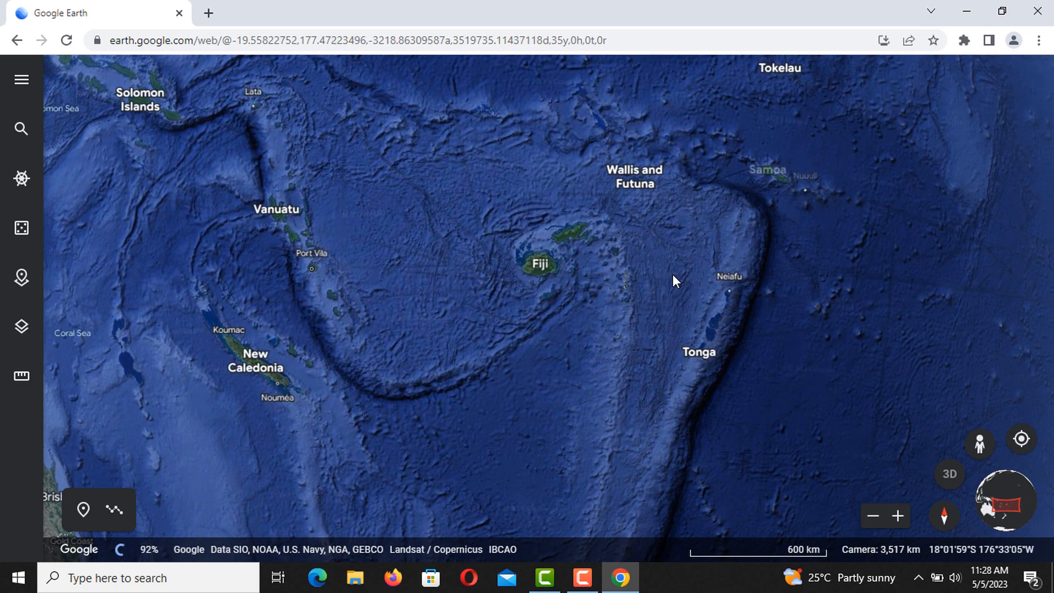
drag(673, 275, 596, 298)
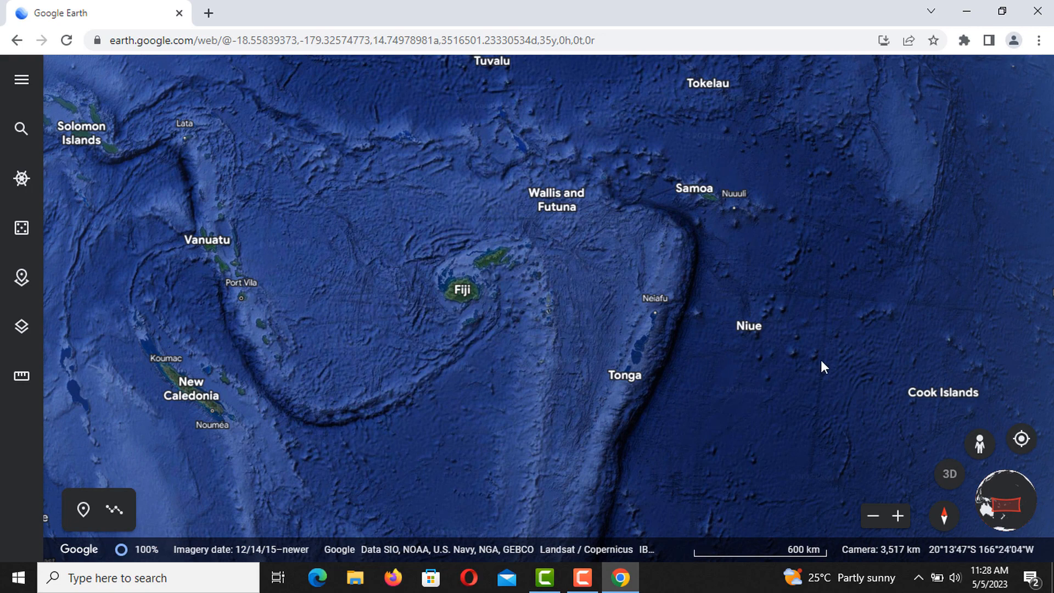
Step: Zoom back out and rotate the globe across East Asia and Russia to the Middle East and northern Africa
scroll(822, 361, down, 5)
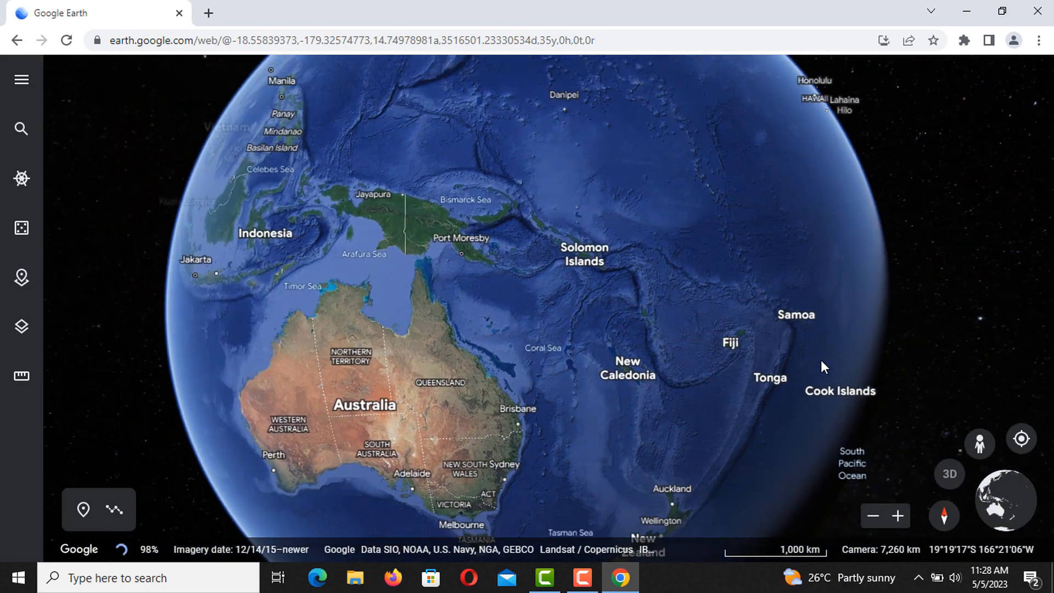
drag(596, 263, 599, 374)
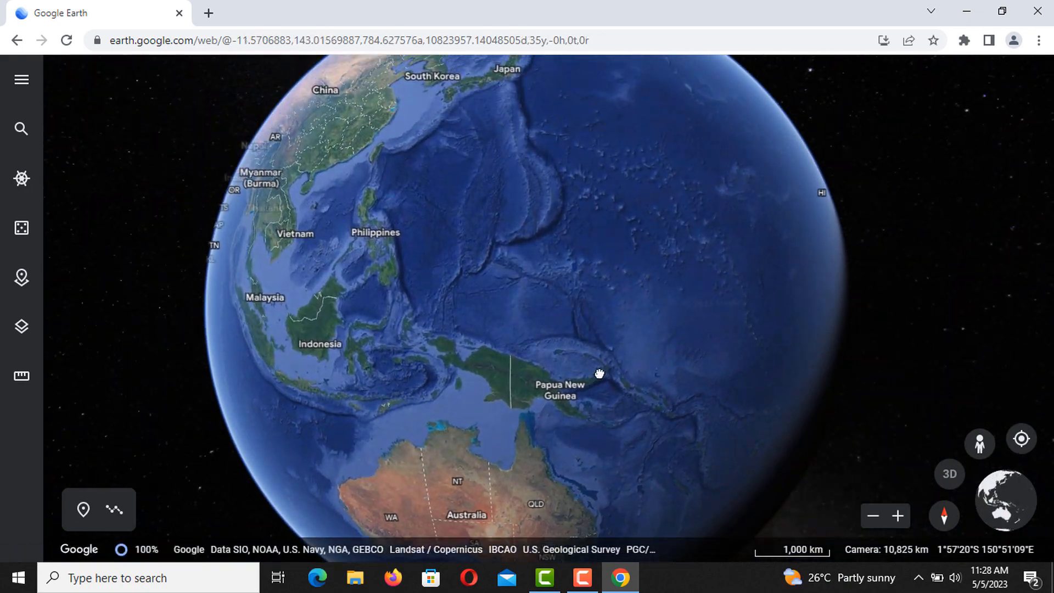
drag(519, 251, 600, 367)
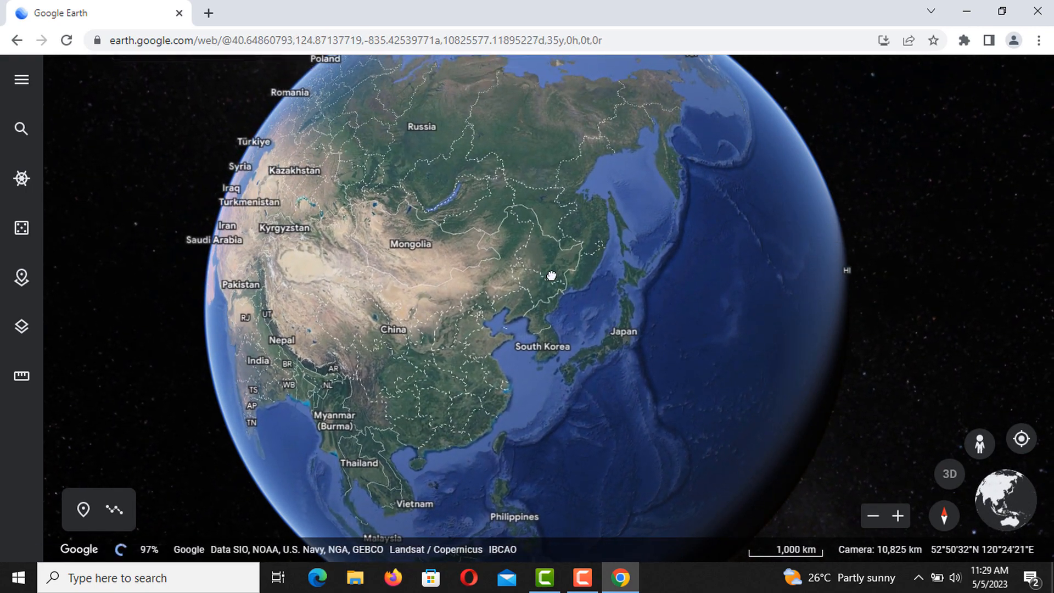
drag(551, 276, 579, 322)
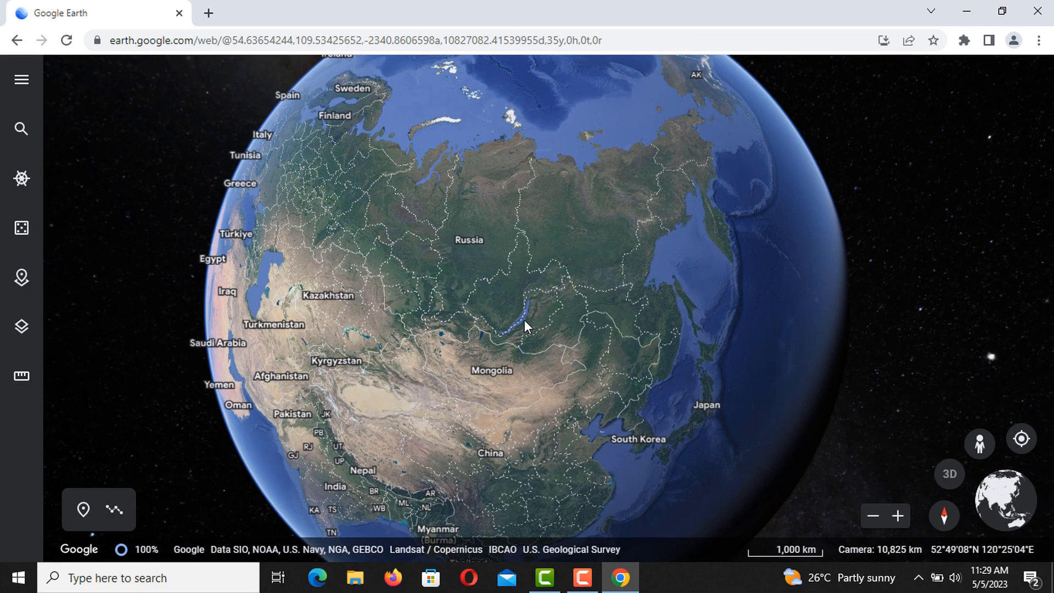
drag(436, 306, 559, 245)
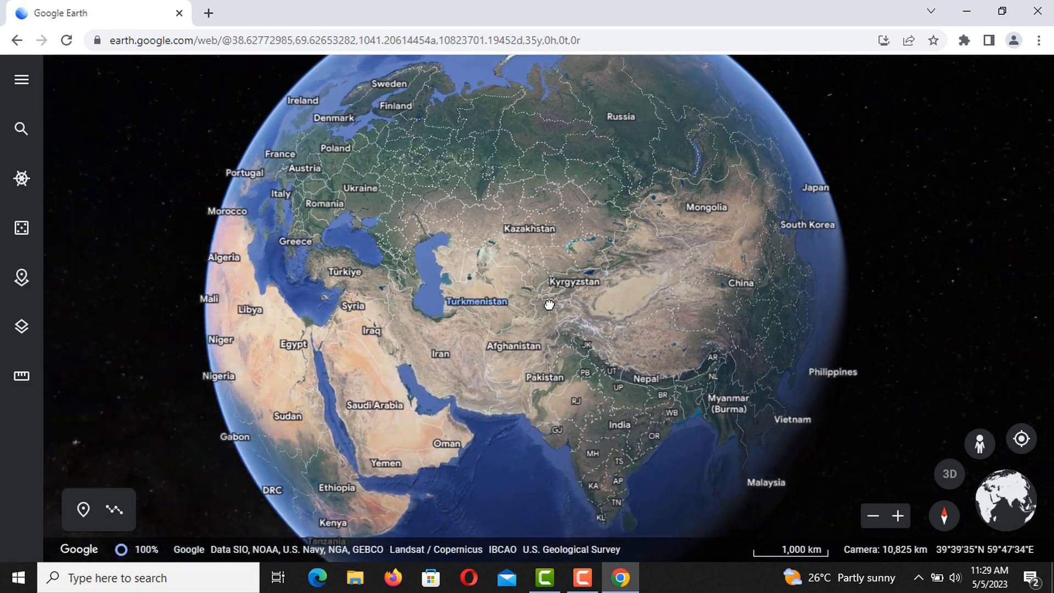
drag(548, 305, 635, 200)
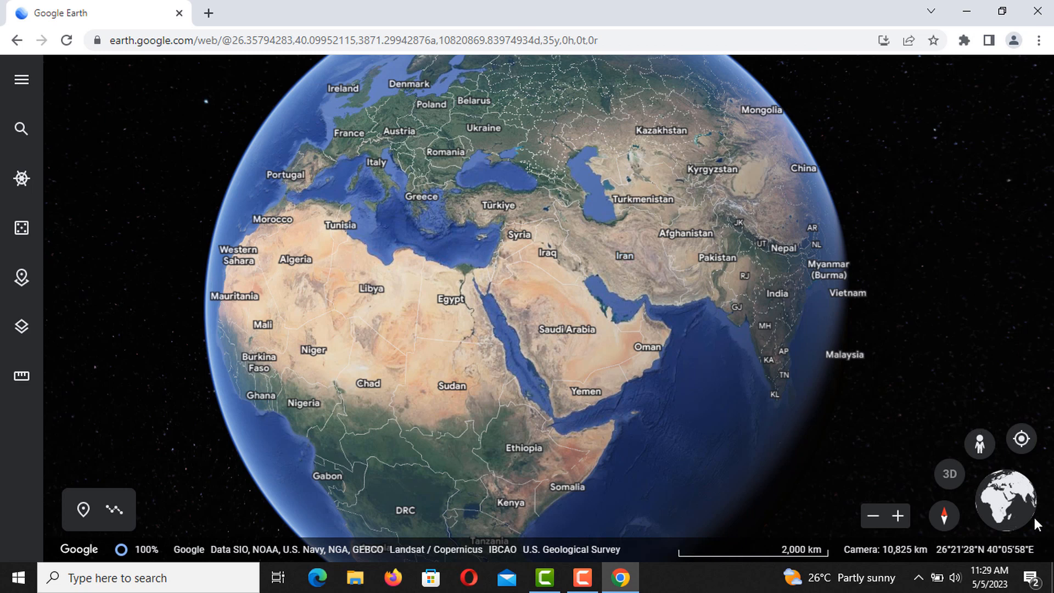
Step: View the main menu options and the place search pane, closing each one again
click(23, 84)
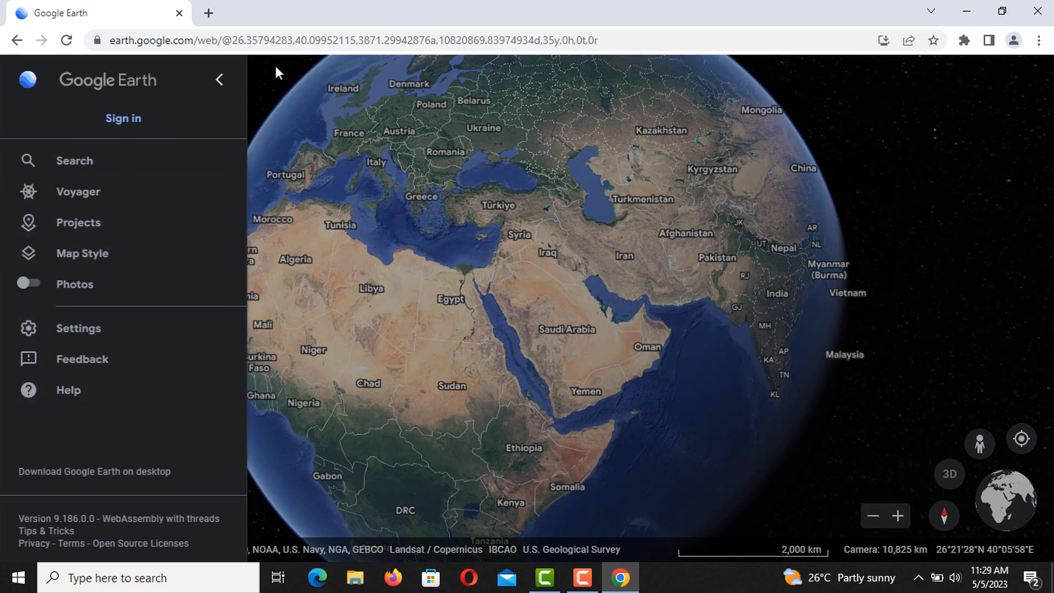
click(262, 92)
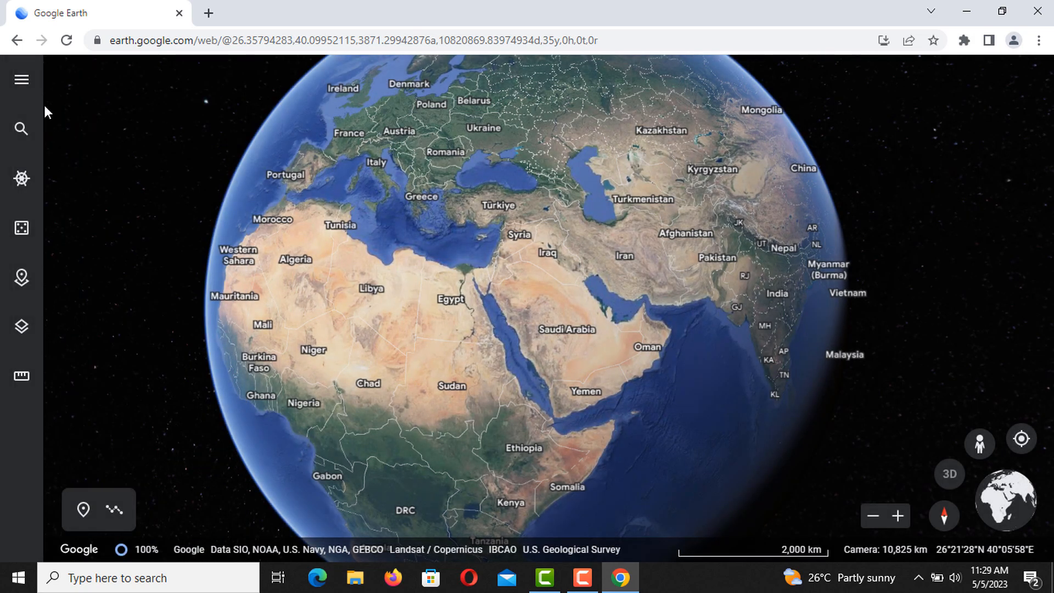
click(23, 131)
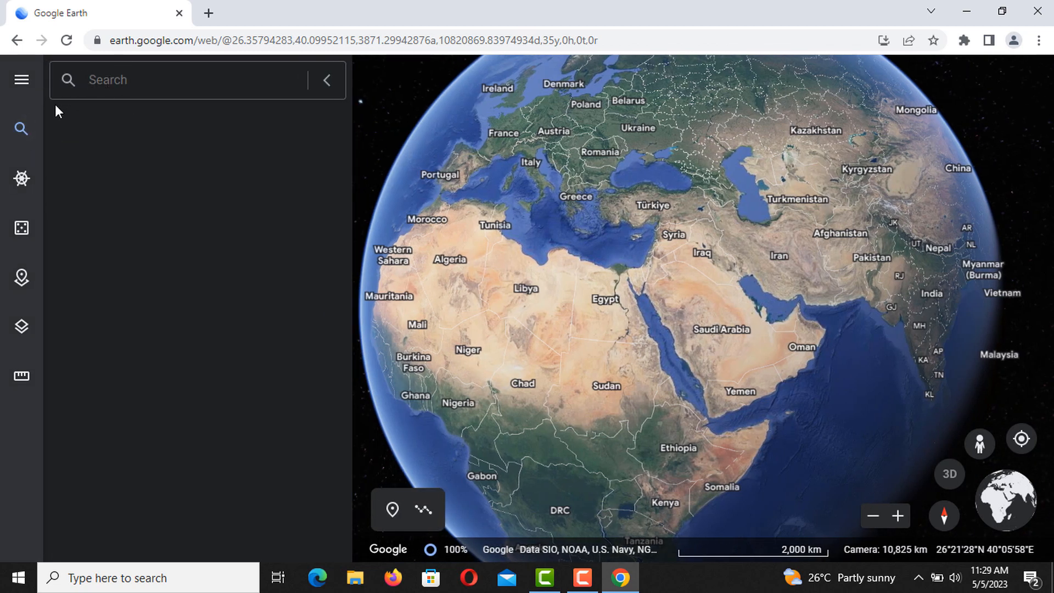
click(22, 128)
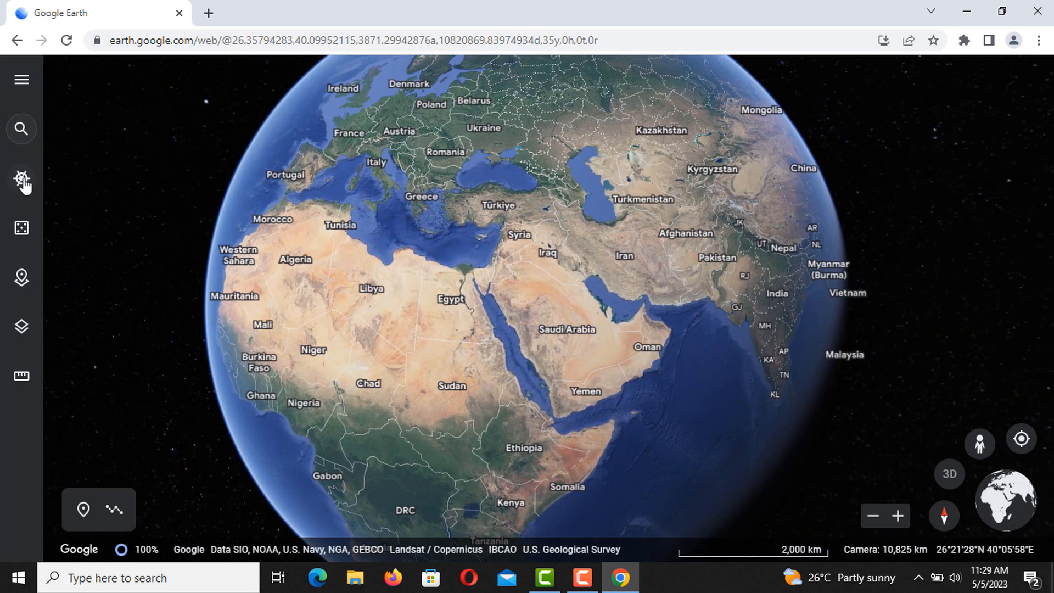
Step: Open Voyager and browse its featured stories forward to Satellite Imagery in Google Earth
click(23, 181)
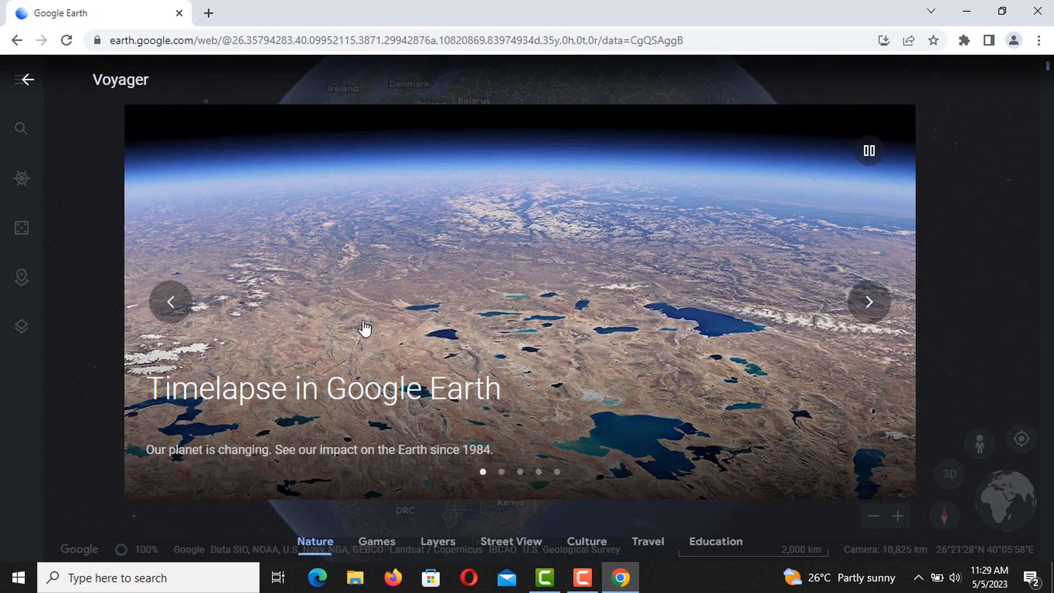
click(869, 305)
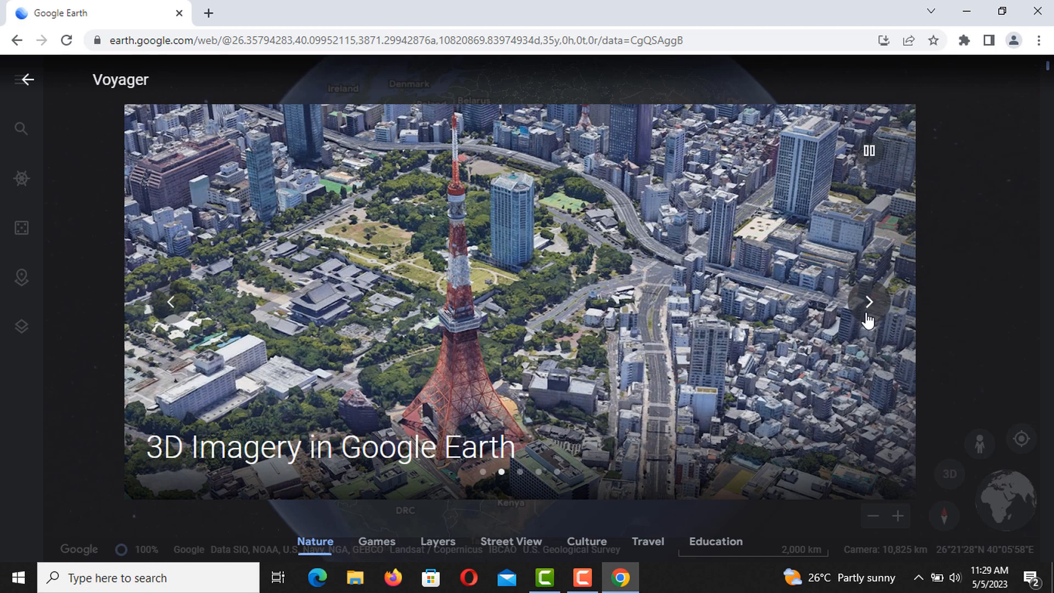
click(866, 315)
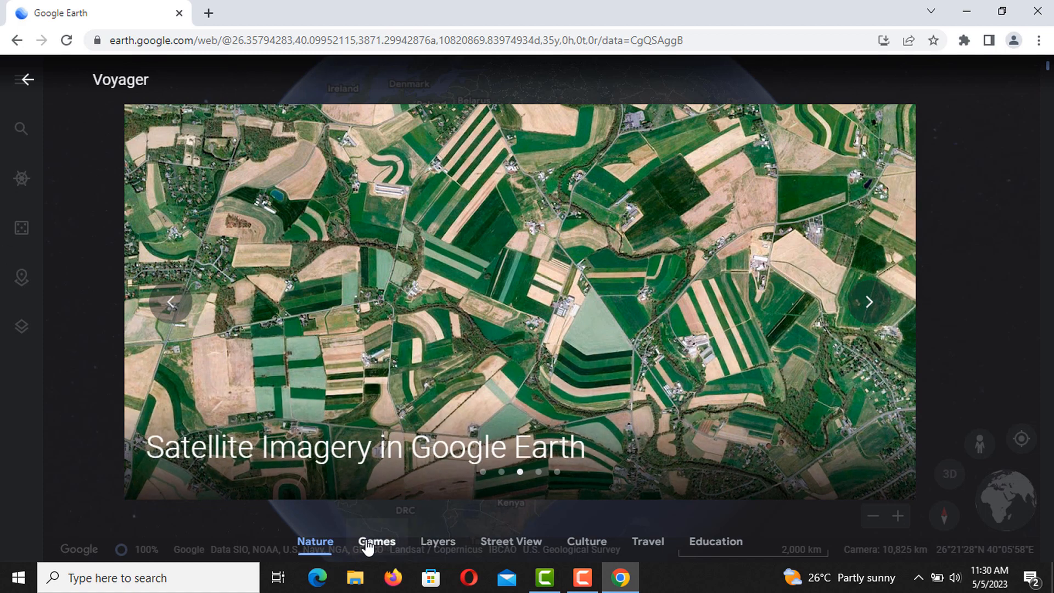
Step: Go through Voyager's Games, Layers and Culture categories, look over the Culture stories and return to the featured story
click(366, 544)
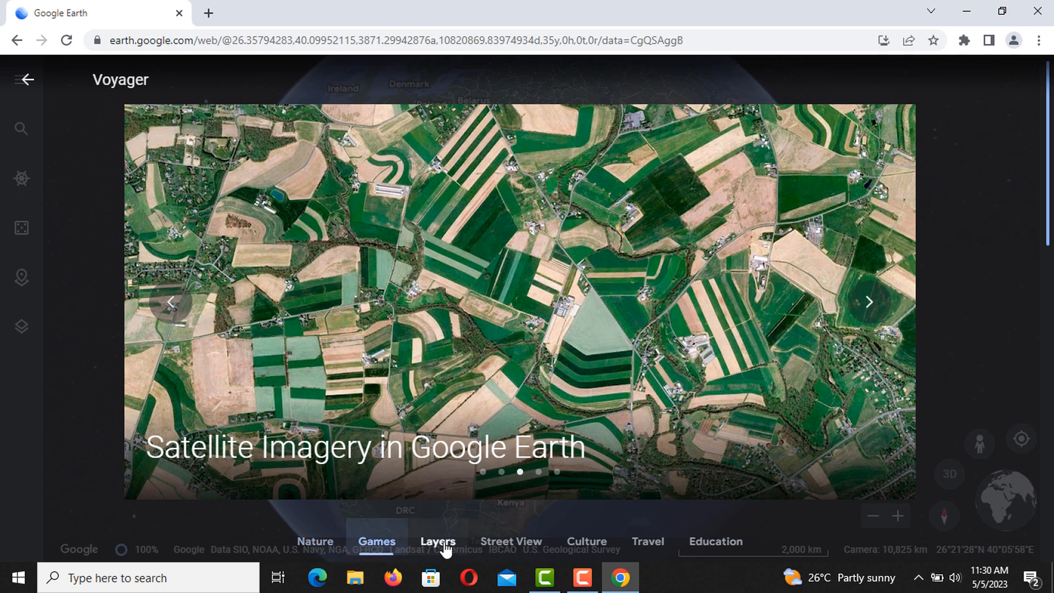
click(441, 544)
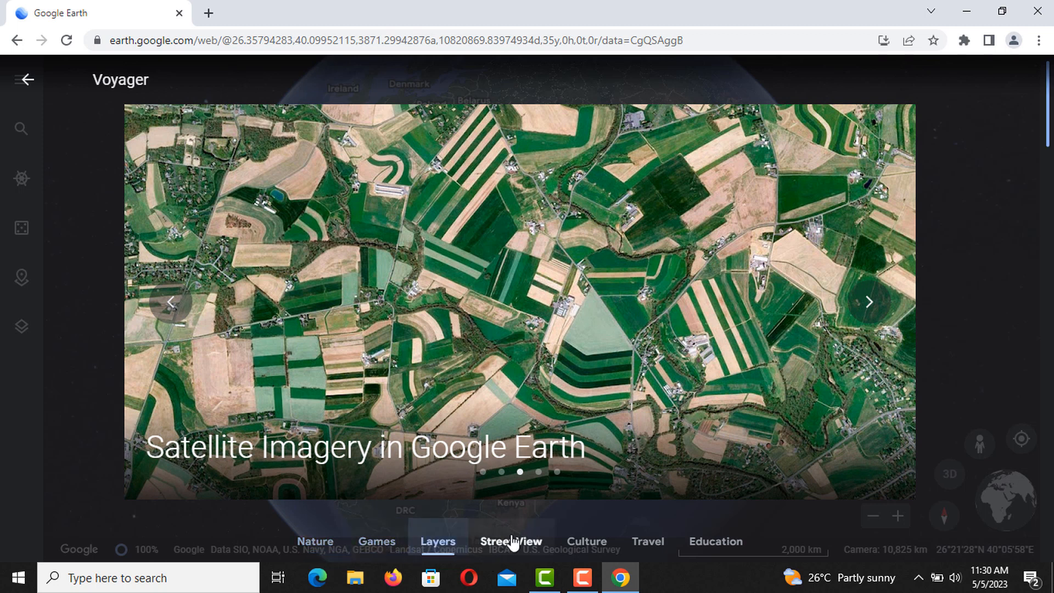
click(583, 542)
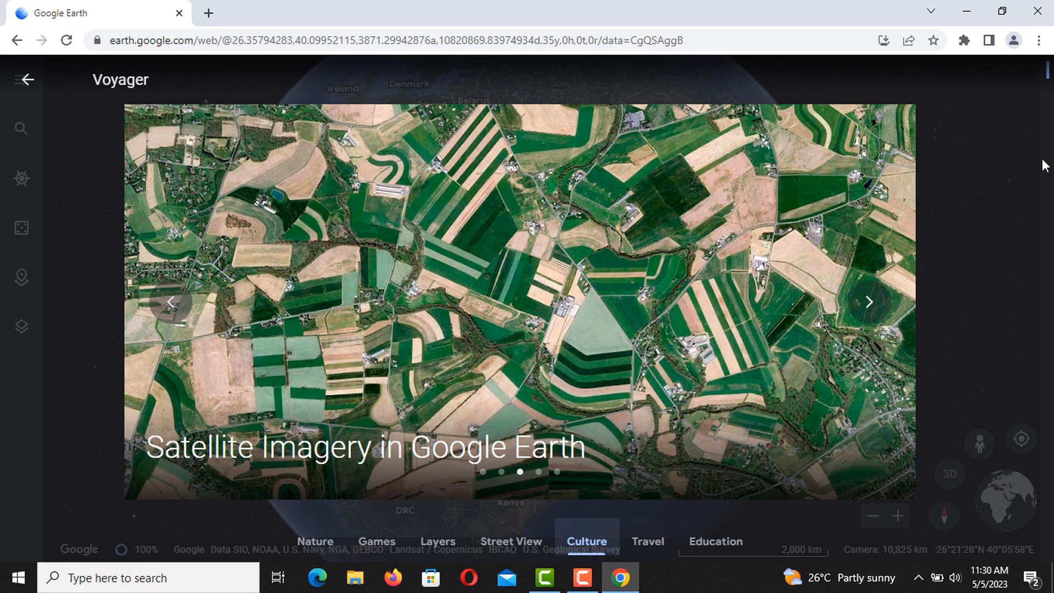
scroll(1043, 165, down, 15)
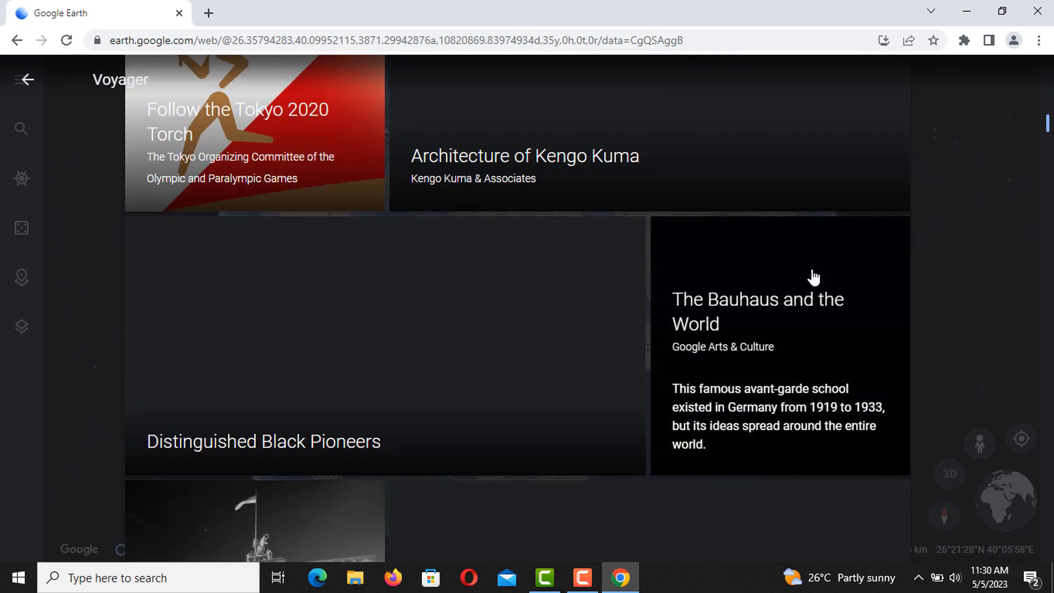
scroll(813, 277, up, 10)
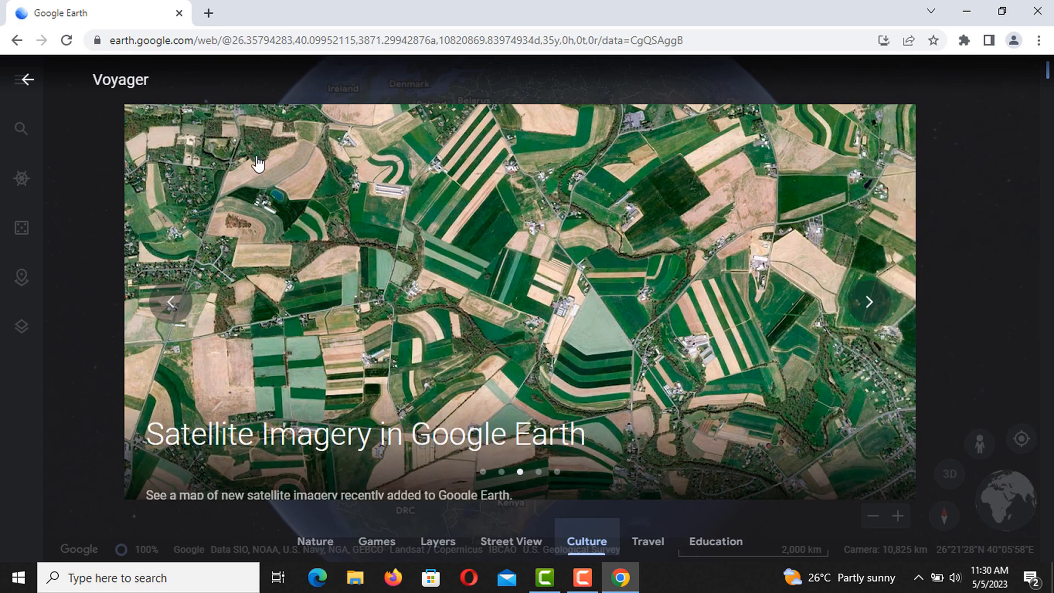
Step: Look over the Culture stories once more, leave Voyager, and view the Projects pane before closing it
scroll(304, 314, down, 5)
scroll(304, 314, down, 10)
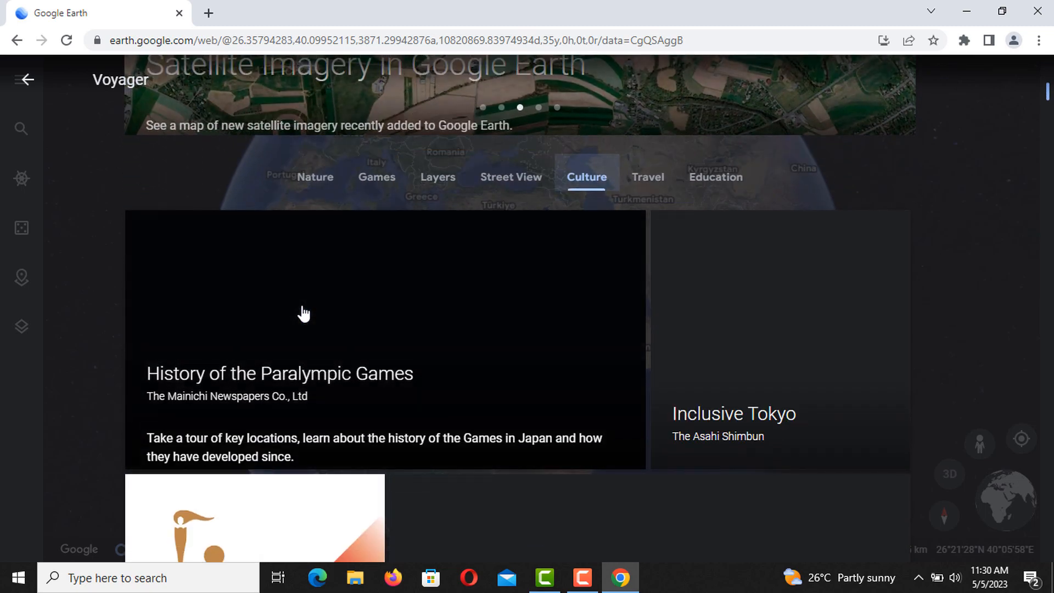
scroll(304, 314, up, 10)
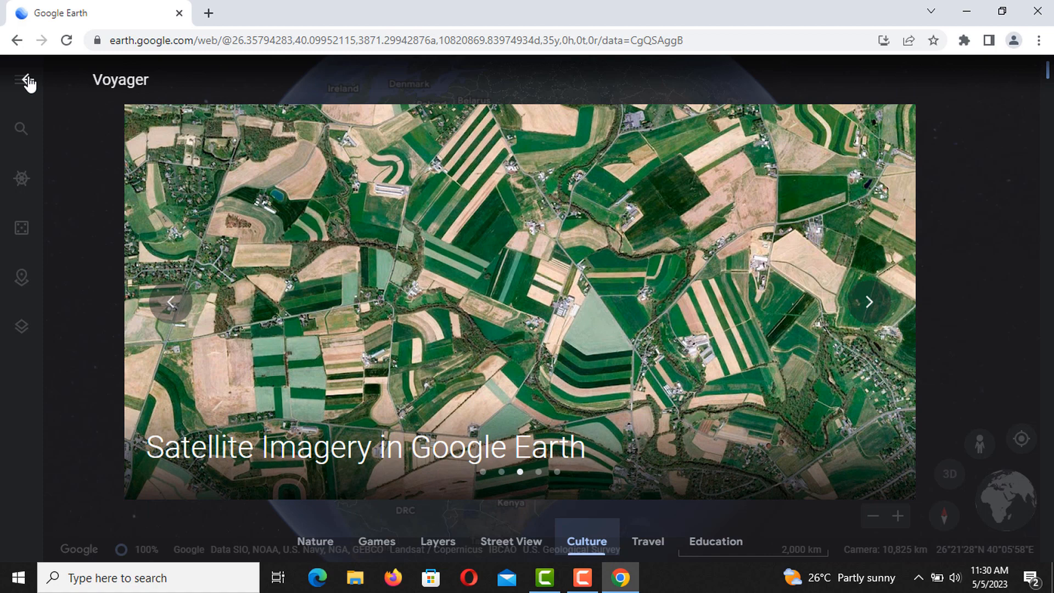
click(27, 81)
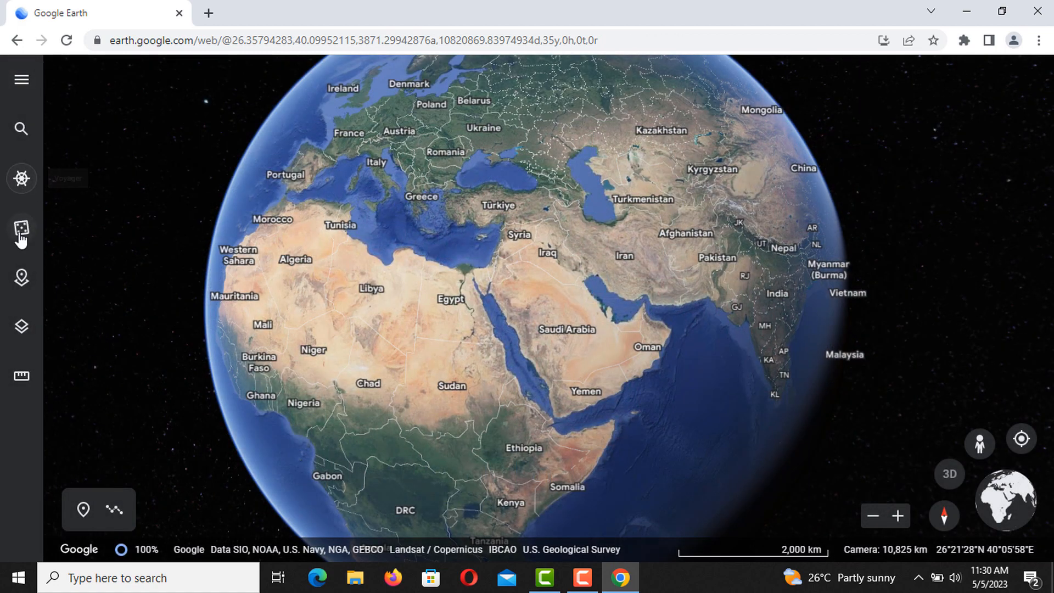
click(25, 280)
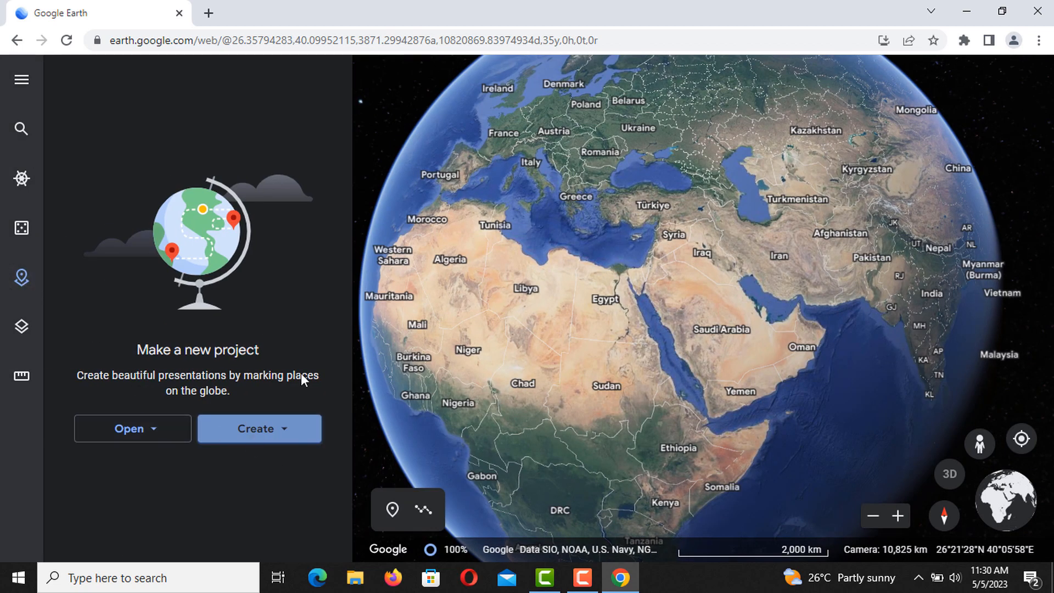
click(24, 280)
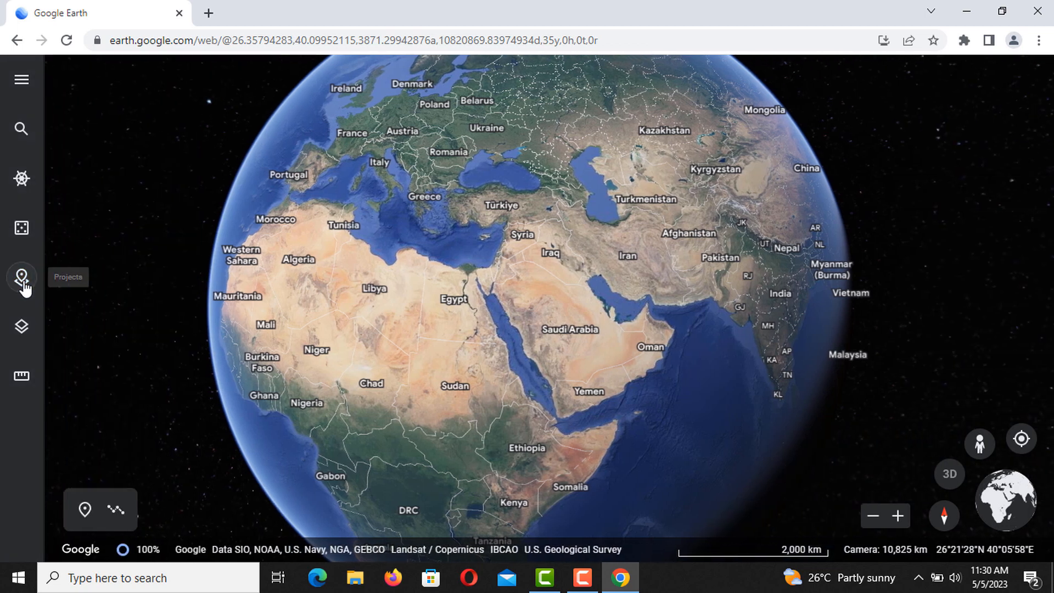
Step: Open the Map Style settings and preview the Clean, Exploration and Everything styles on the globe
click(26, 333)
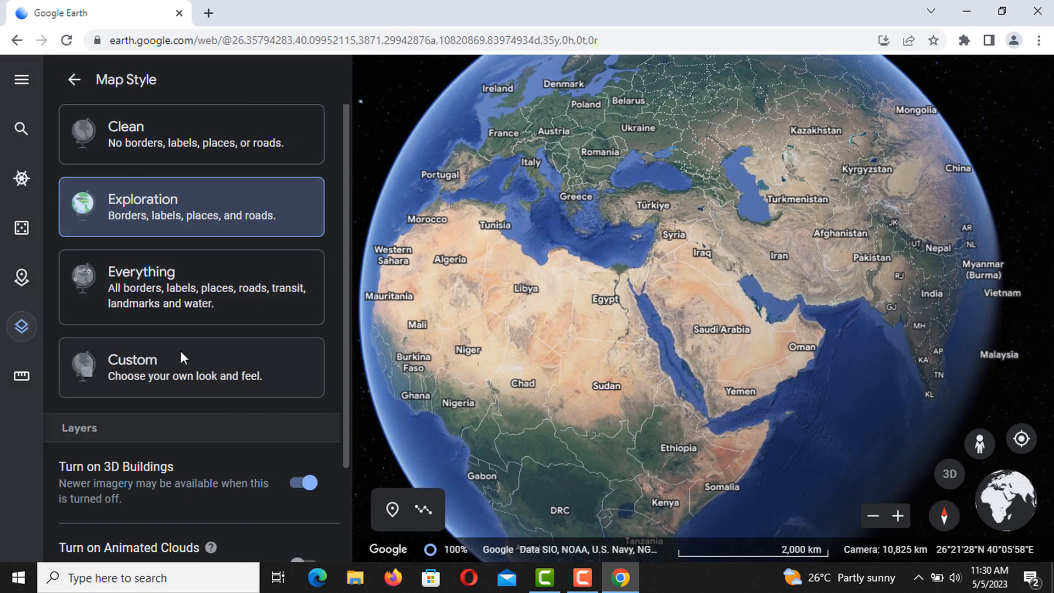
click(129, 145)
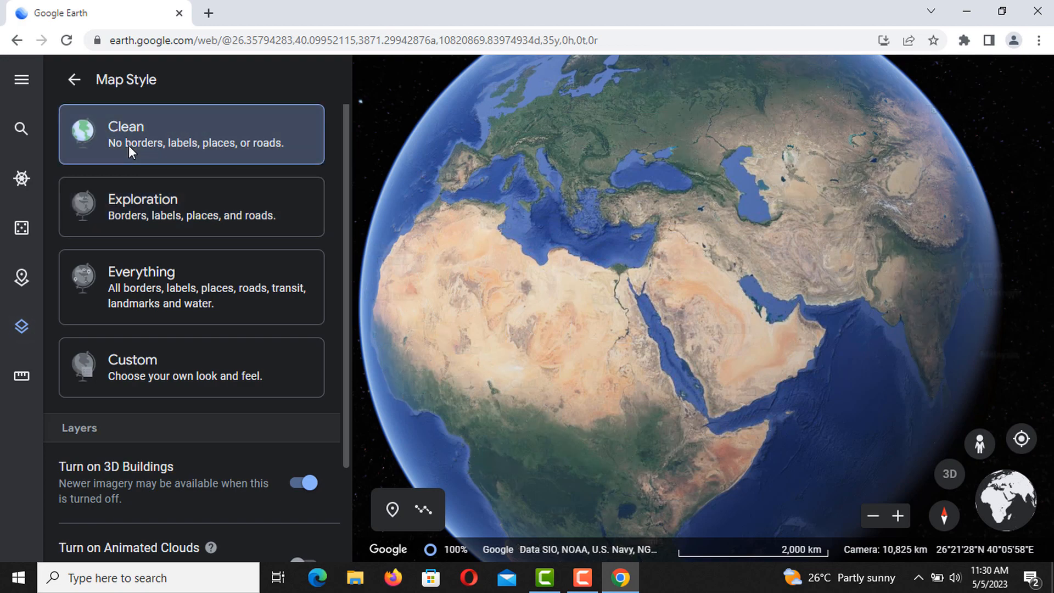
click(187, 228)
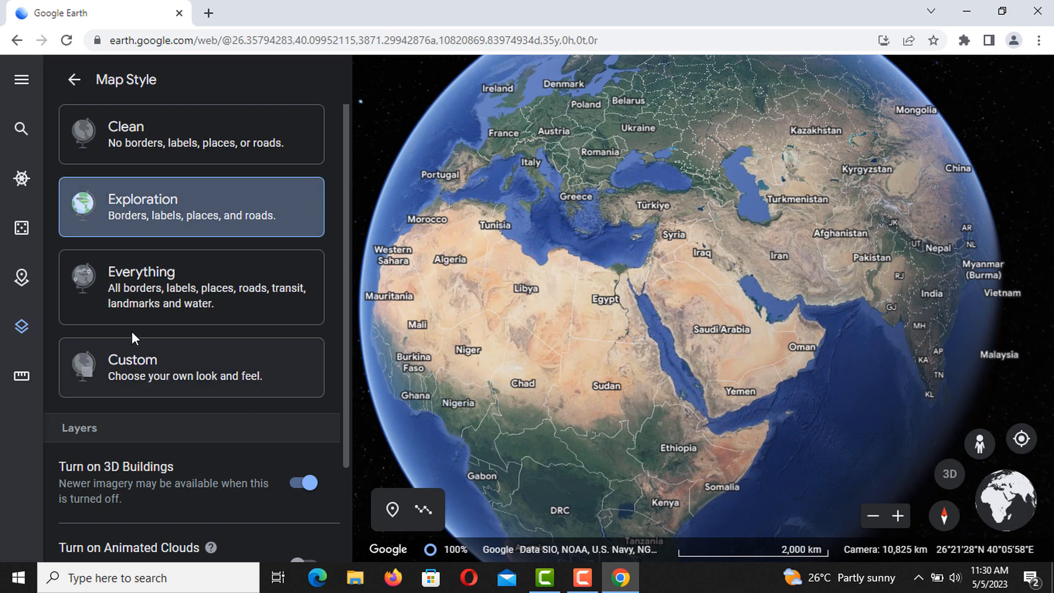
click(163, 295)
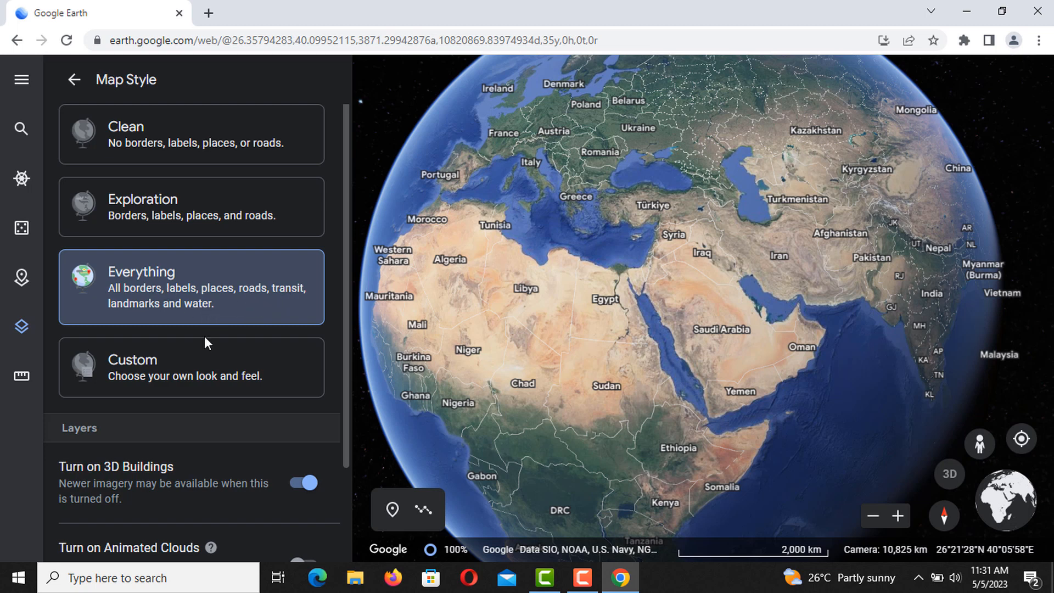
Step: Try the Custom map style by switching Landmarks and Clouds off and on again, and return to the Exploration style
click(169, 372)
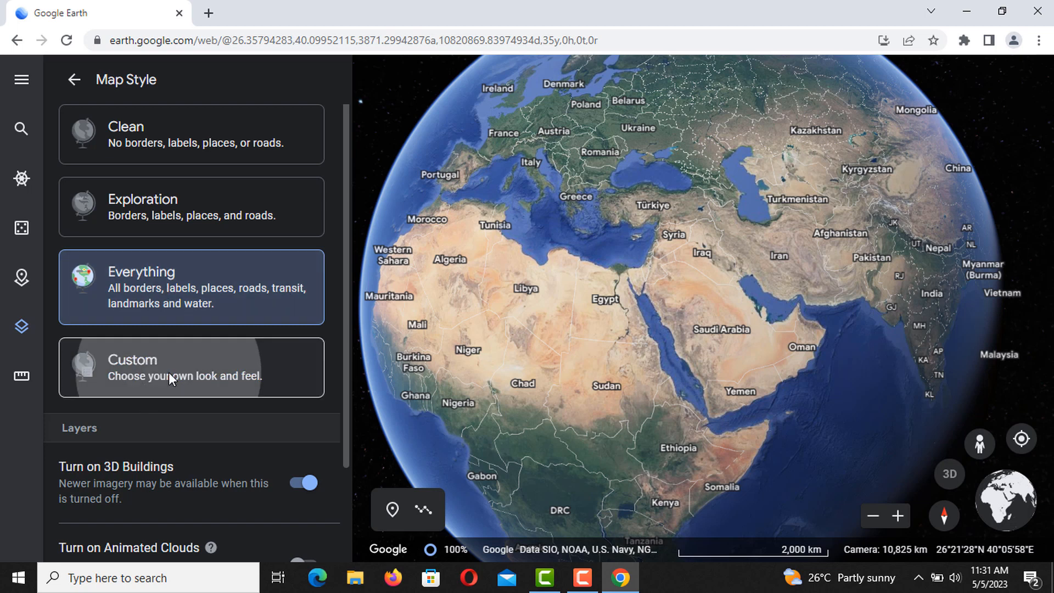
scroll(152, 492, down, 4)
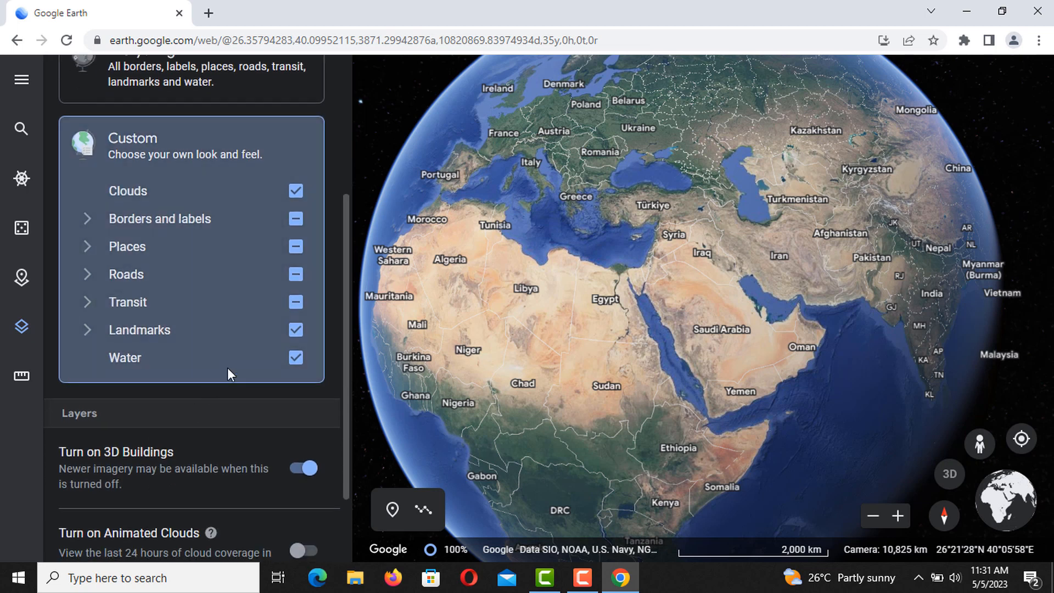
click(297, 331)
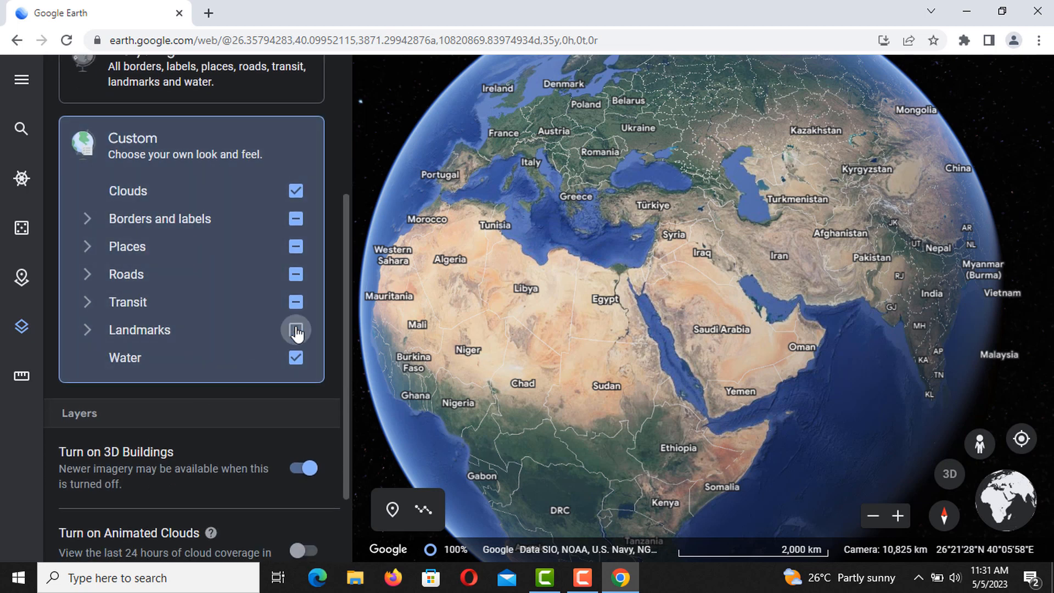
click(296, 331)
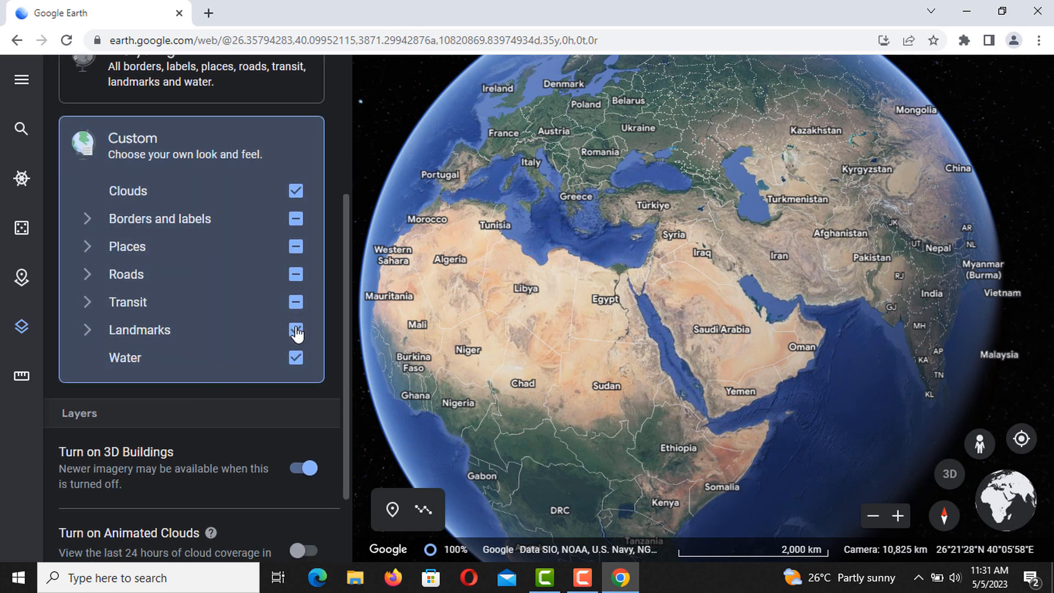
click(295, 192)
click(295, 192)
scroll(319, 193, up, 4)
click(194, 207)
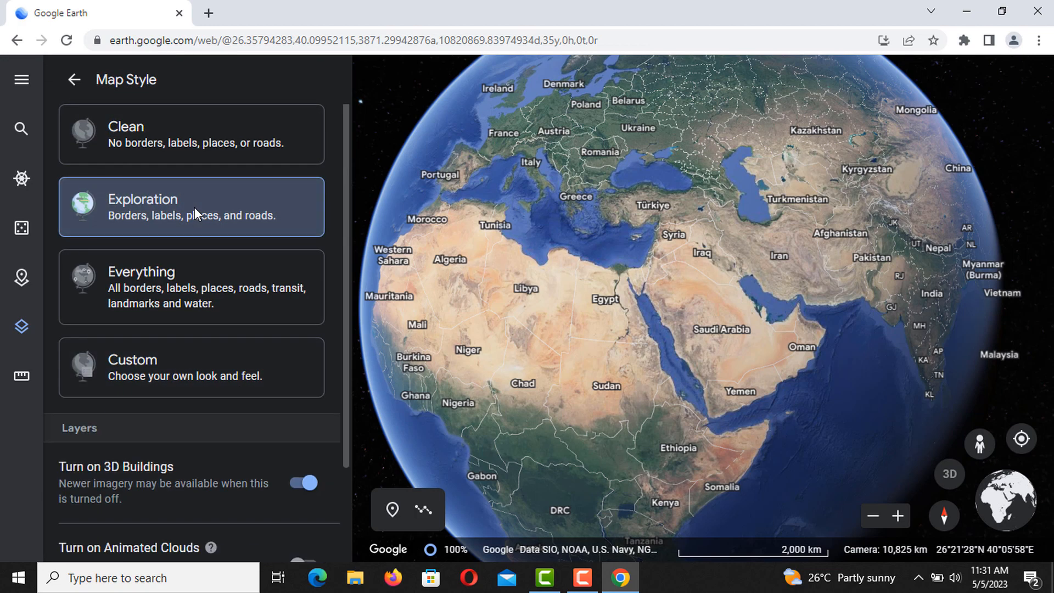
Step: Switch the 3D Buildings layer off and back on, and close the Map Style settings
scroll(143, 253, down, 2)
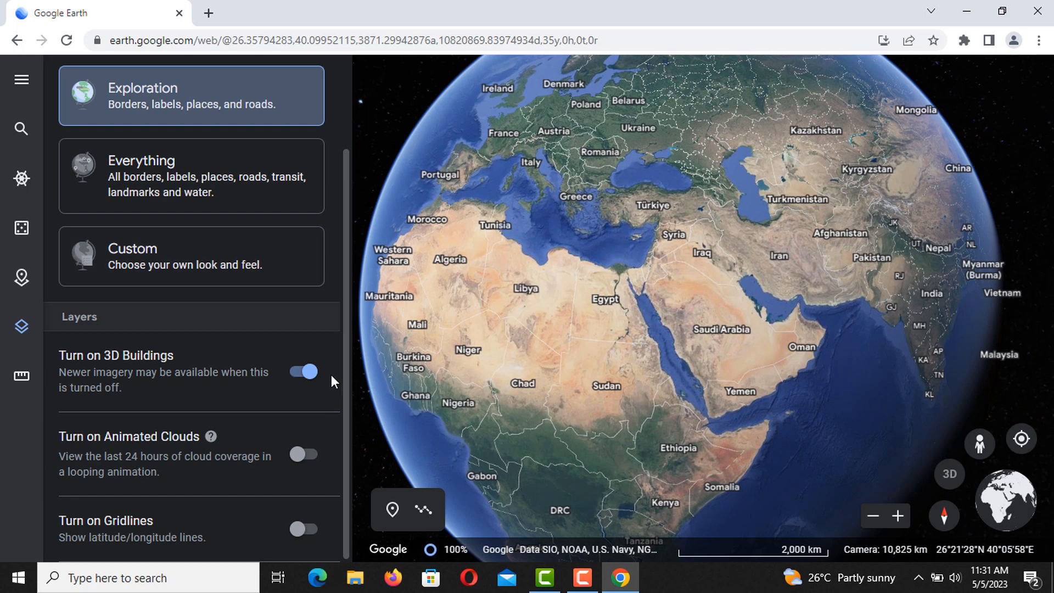
click(296, 375)
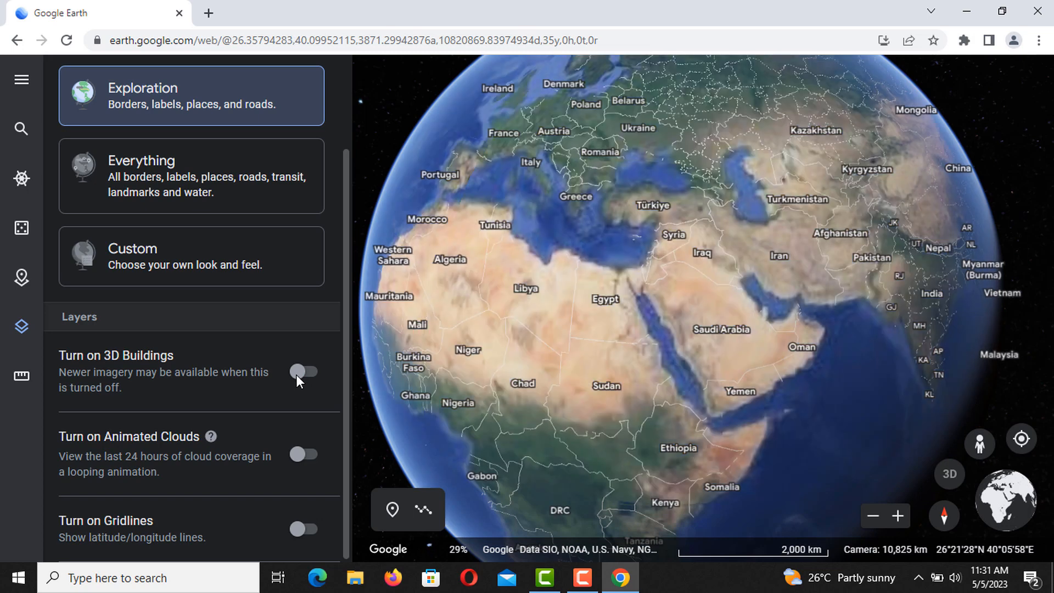
click(303, 371)
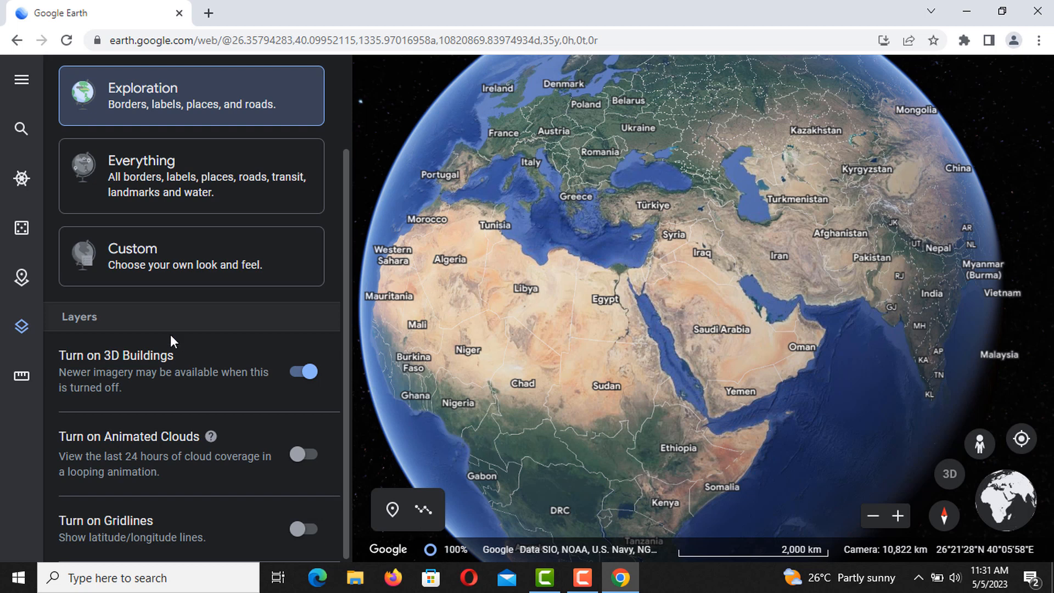
scroll(171, 341, up, 2)
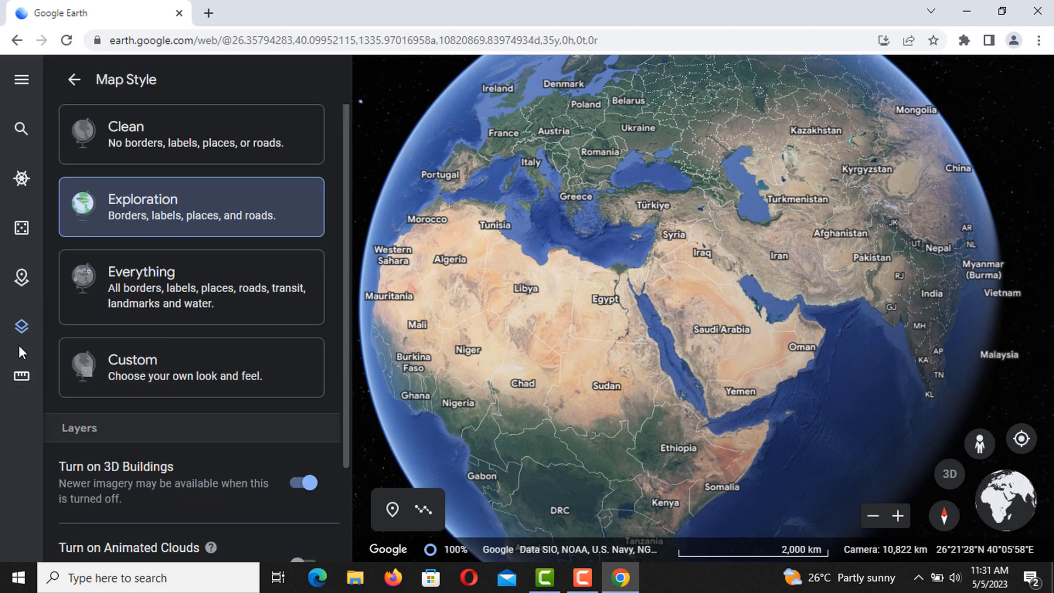
click(22, 328)
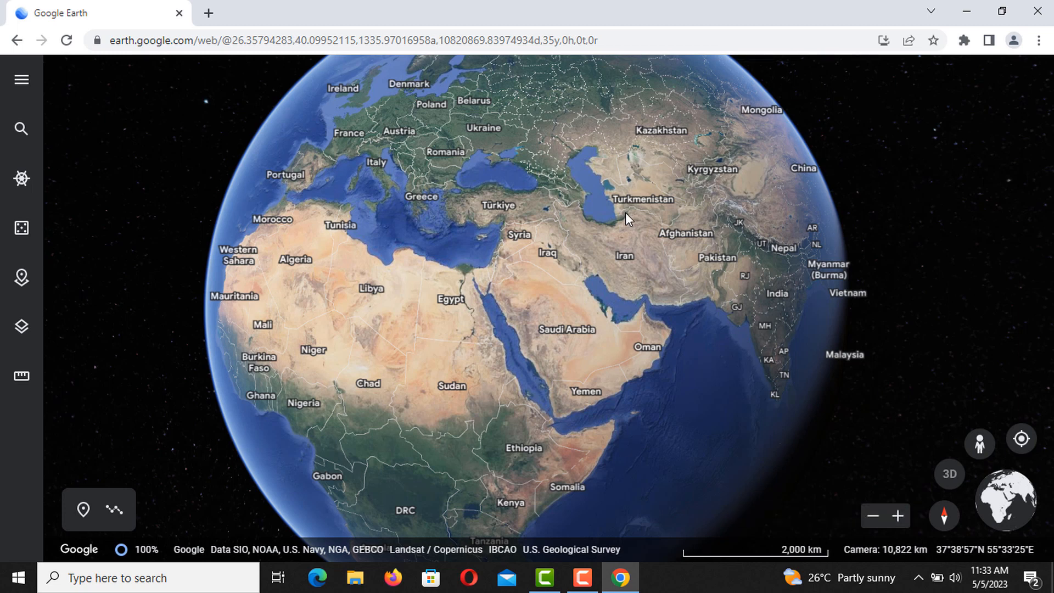
Step: Search for "dubai", fly to the suggested Dubai Mall, and hide the search pane
click(22, 132)
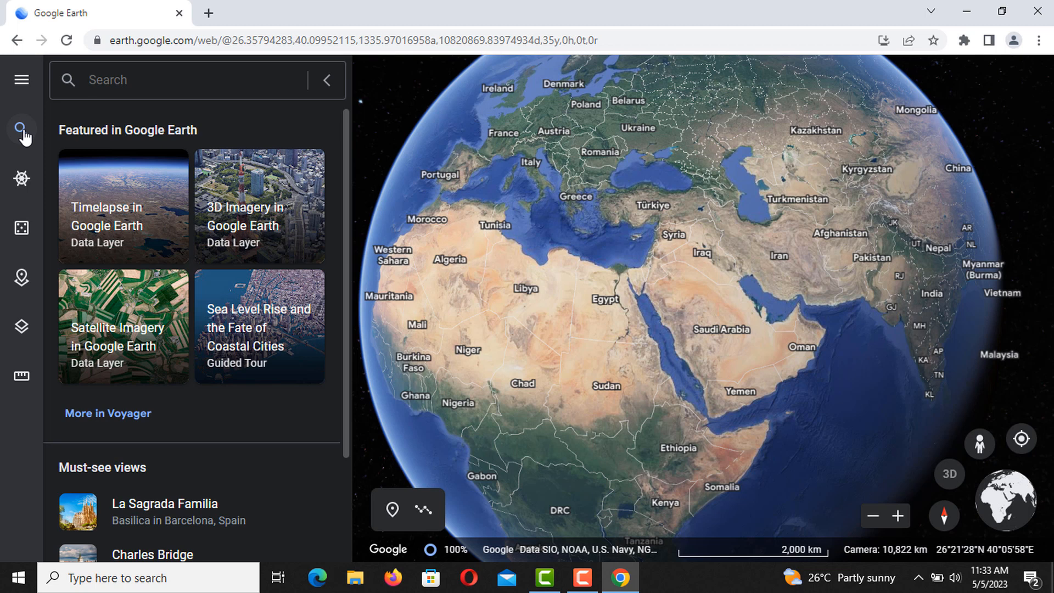
text(dubai)
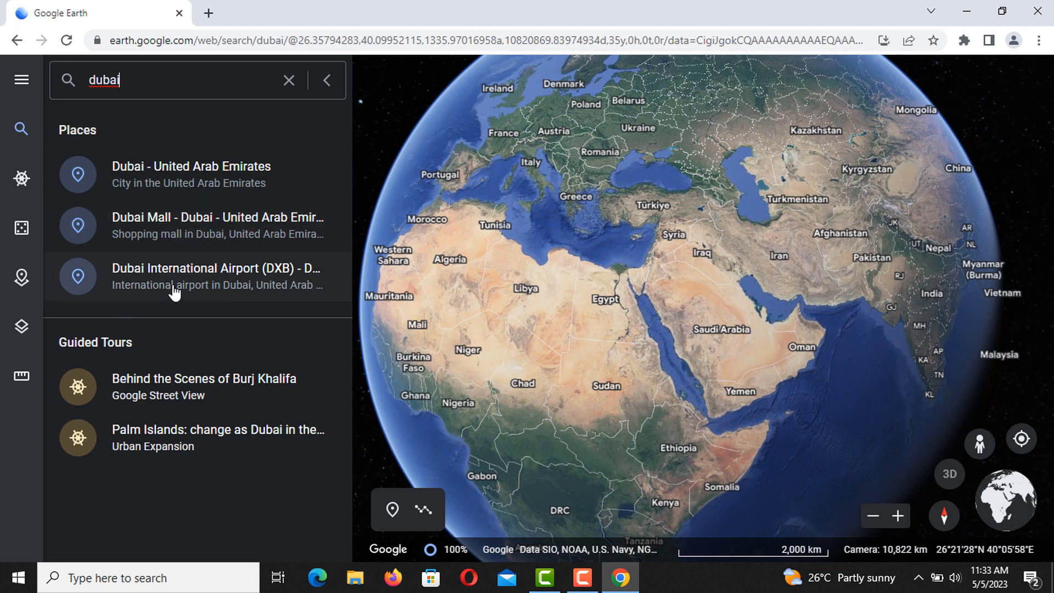
click(160, 234)
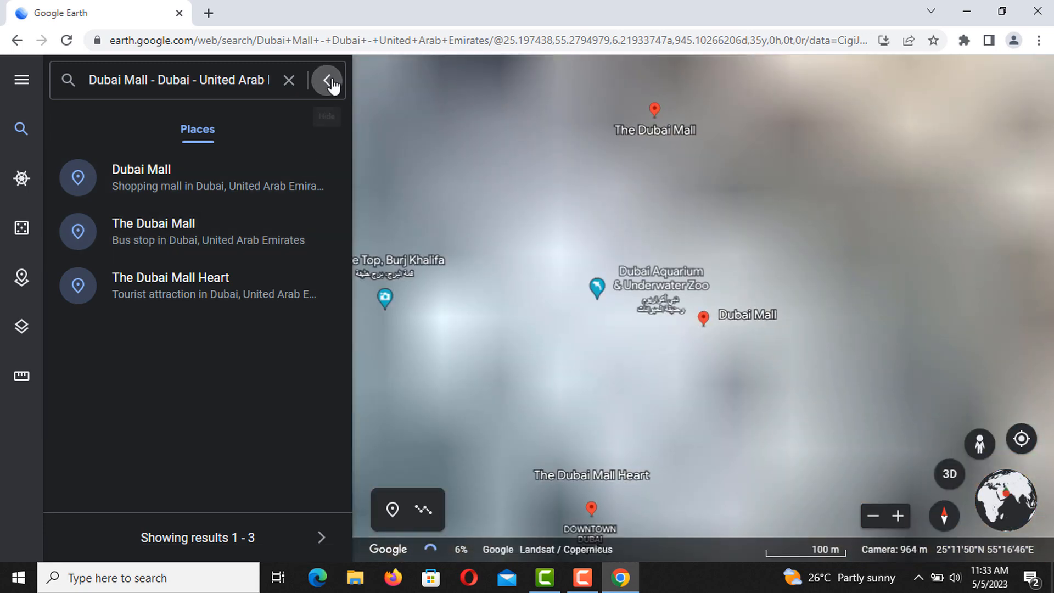
click(329, 82)
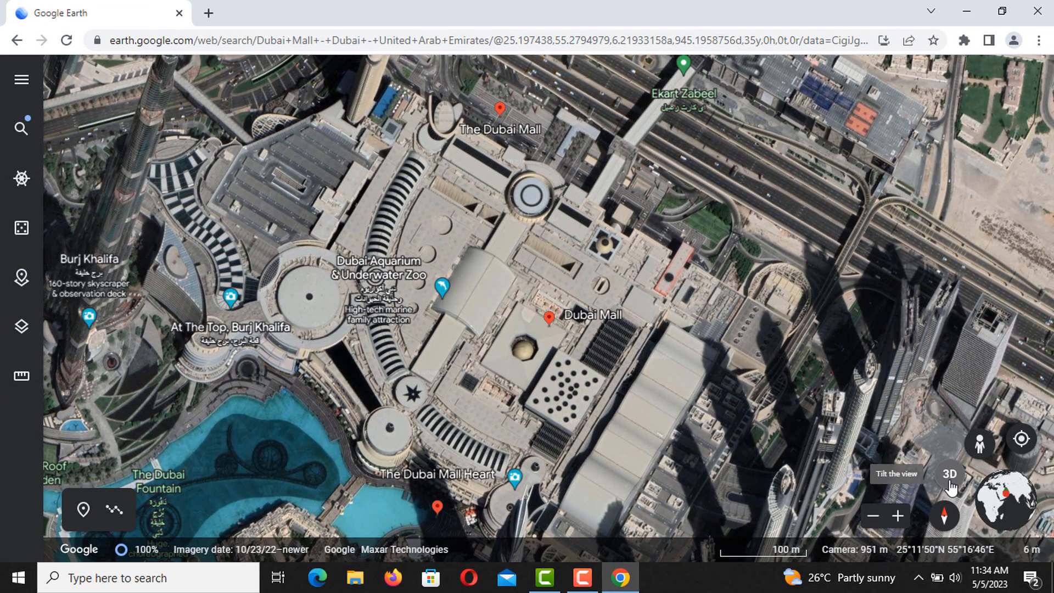
Step: Tilt the Dubai Mall view to 3D and enter Street View on a highlighted path near the Dubai Mall marker
click(950, 482)
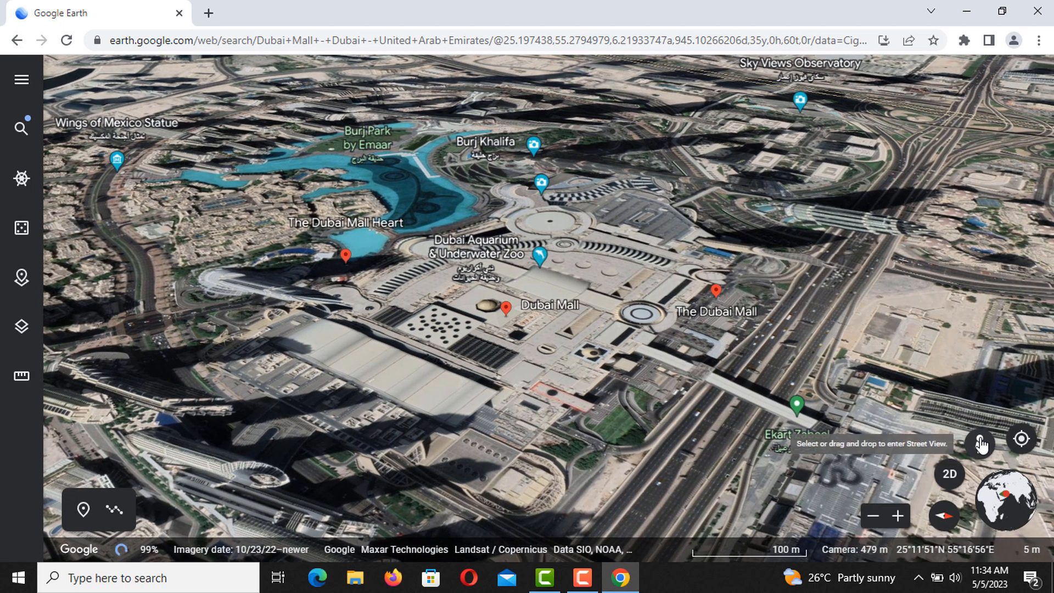
click(981, 442)
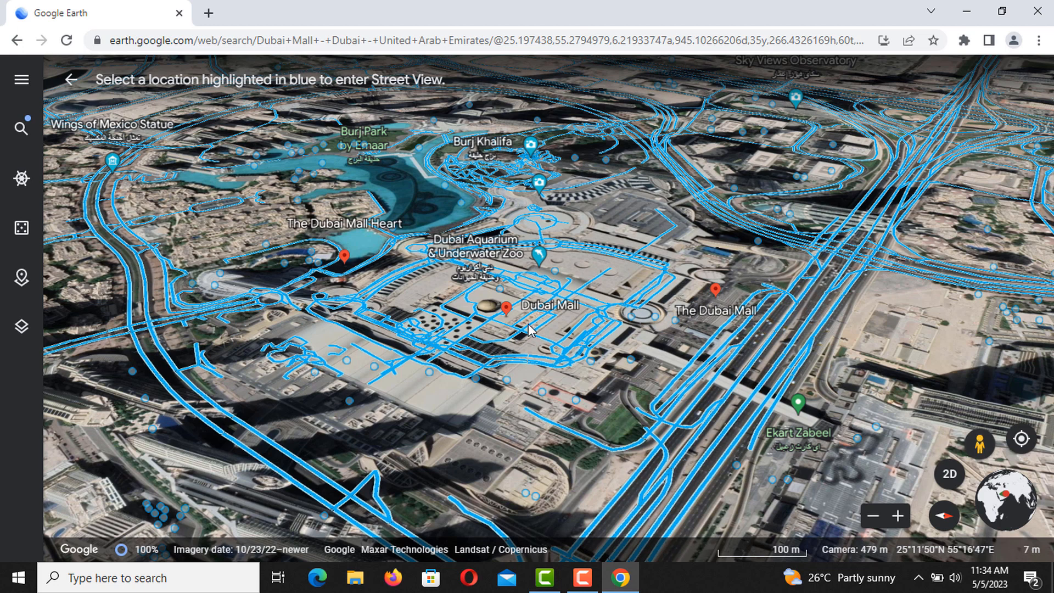
scroll(513, 325, up, 3)
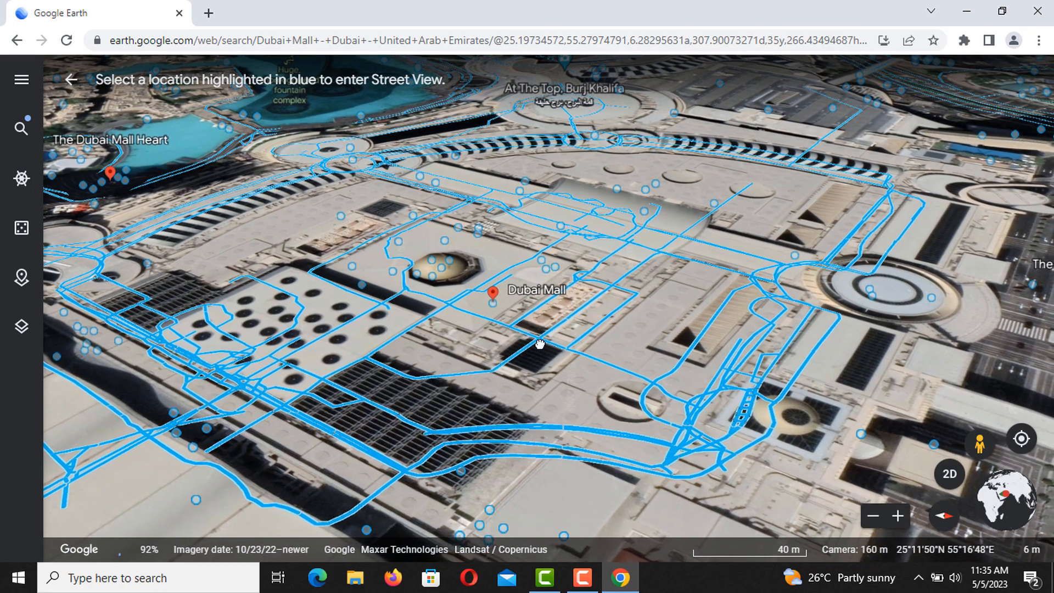
click(540, 344)
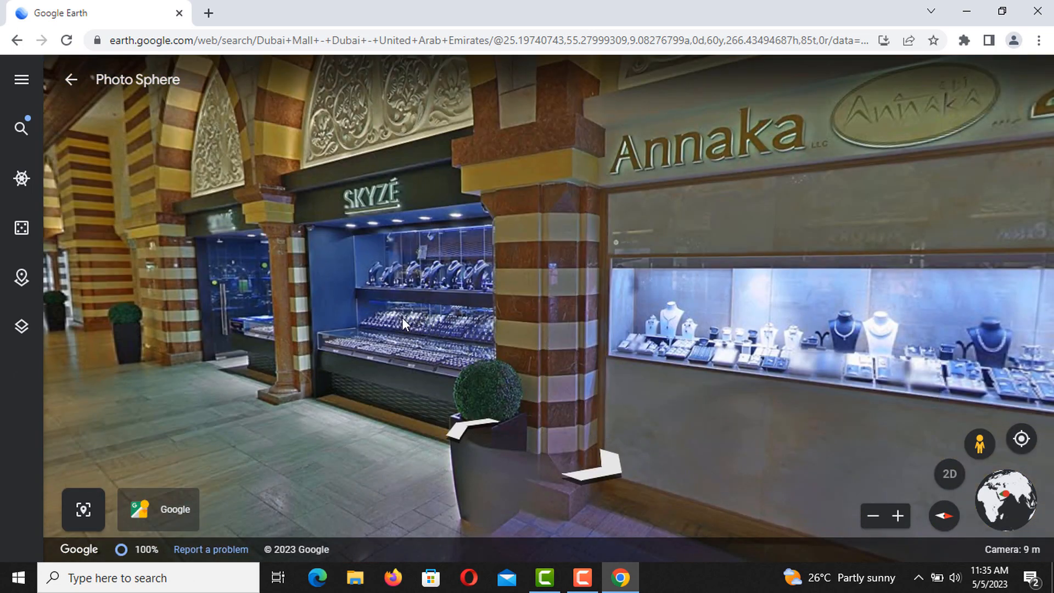
Step: Look around inside the mall and move forward along the corridor past the SKYZÉ jewellery shop
drag(401, 317, 651, 336)
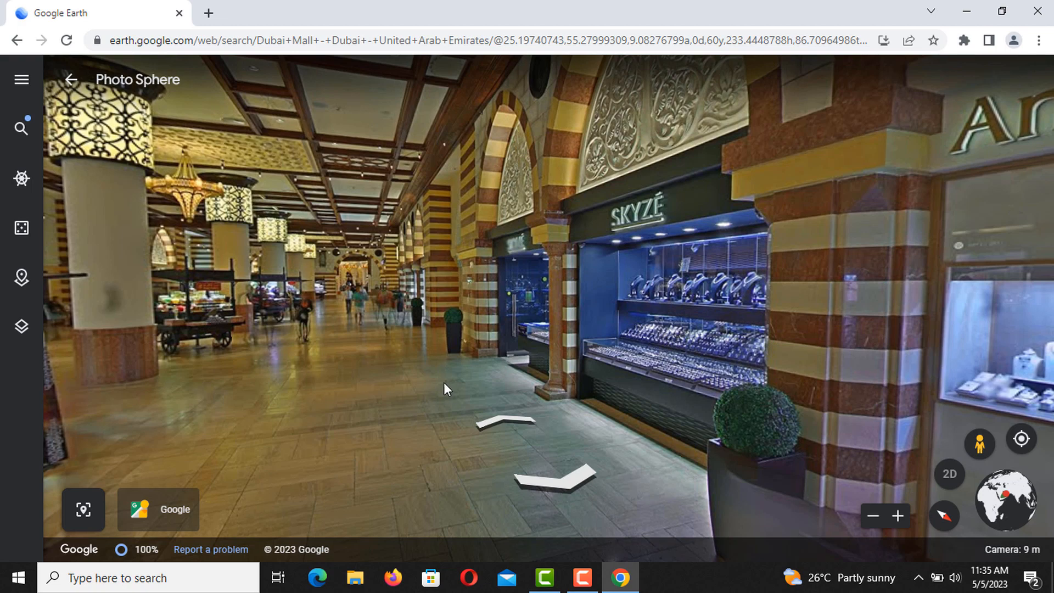
click(516, 421)
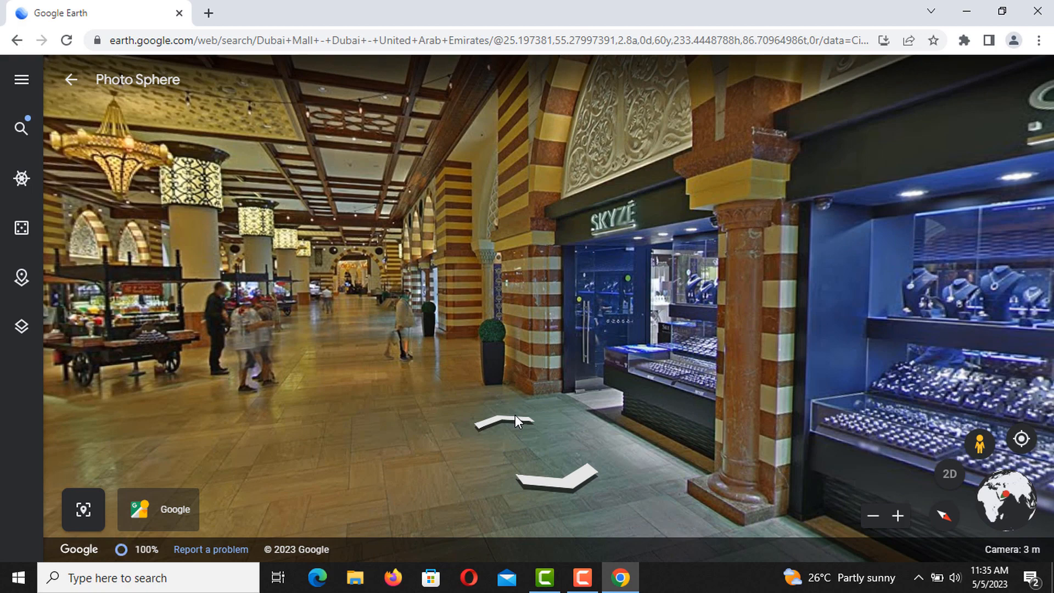
click(592, 408)
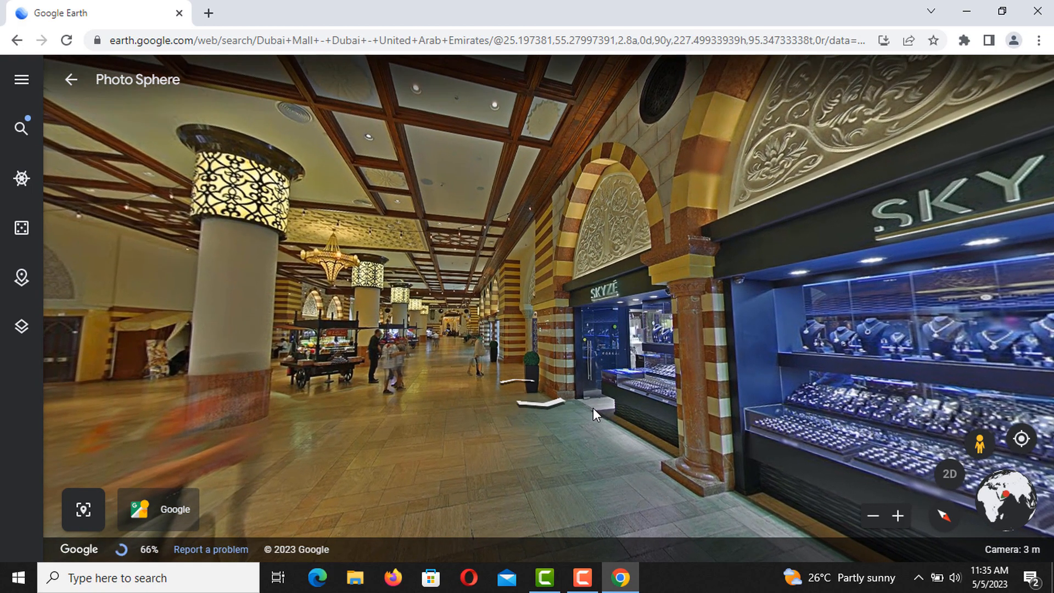
scroll(593, 407, up, 5)
scroll(593, 408, down, 5)
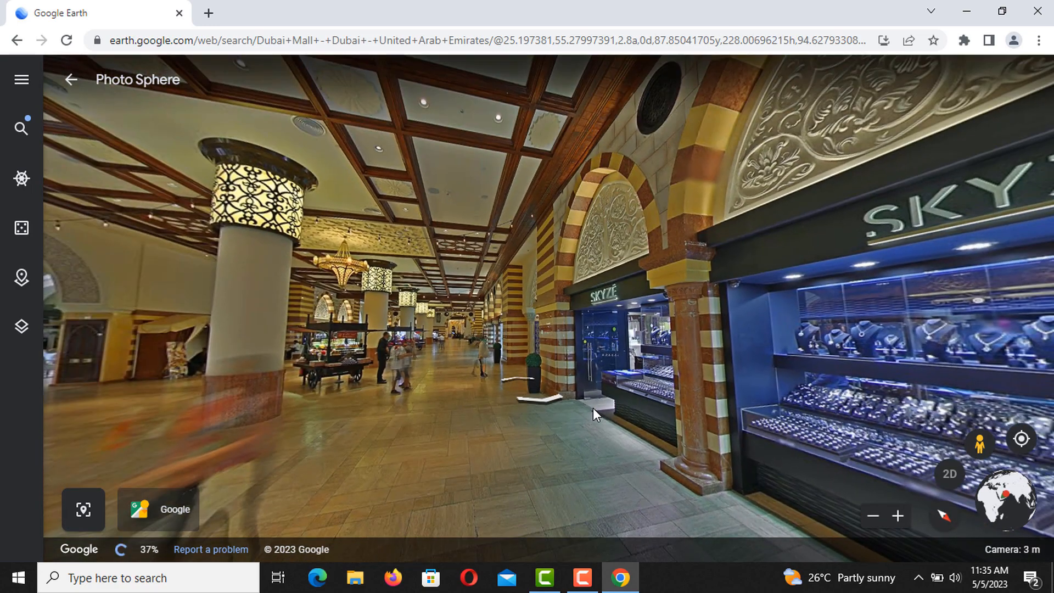
Step: Leave the indoor photo sphere and enter Street View on the highlighted road outside The Dubai Mall
click(978, 455)
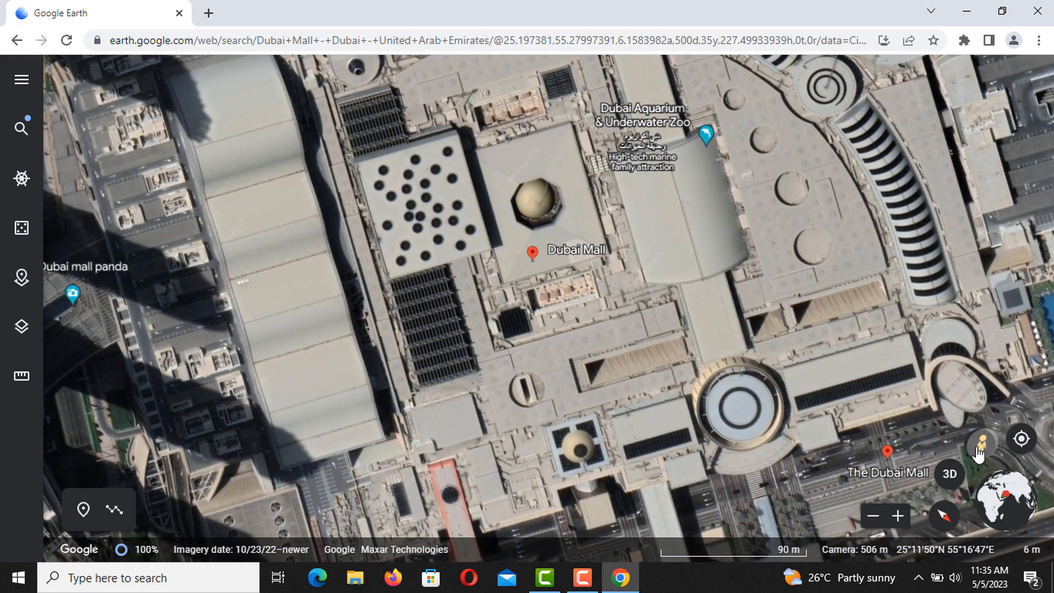
click(978, 455)
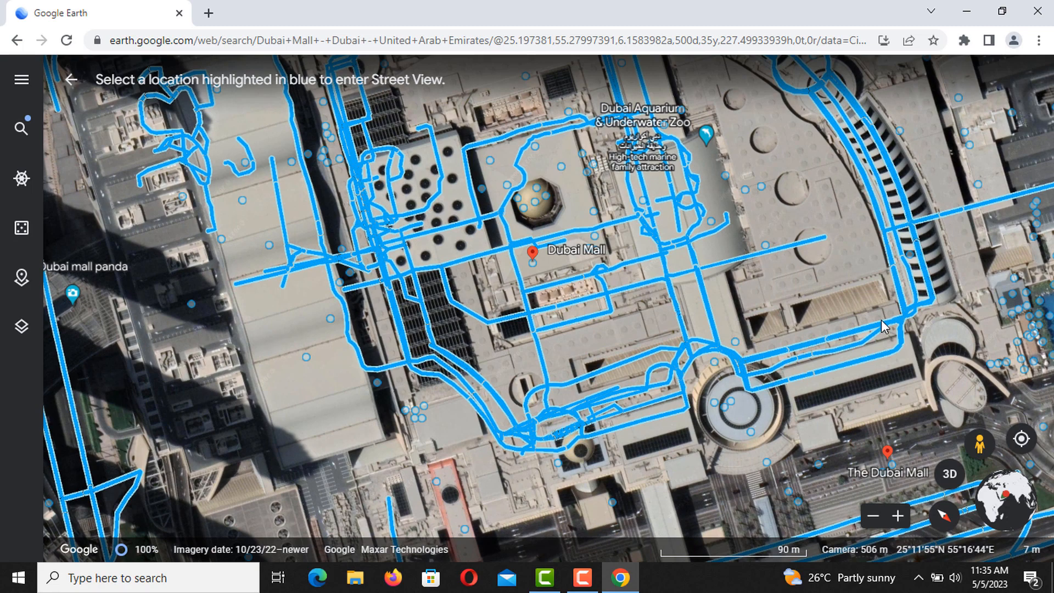
scroll(676, 369, down, 2)
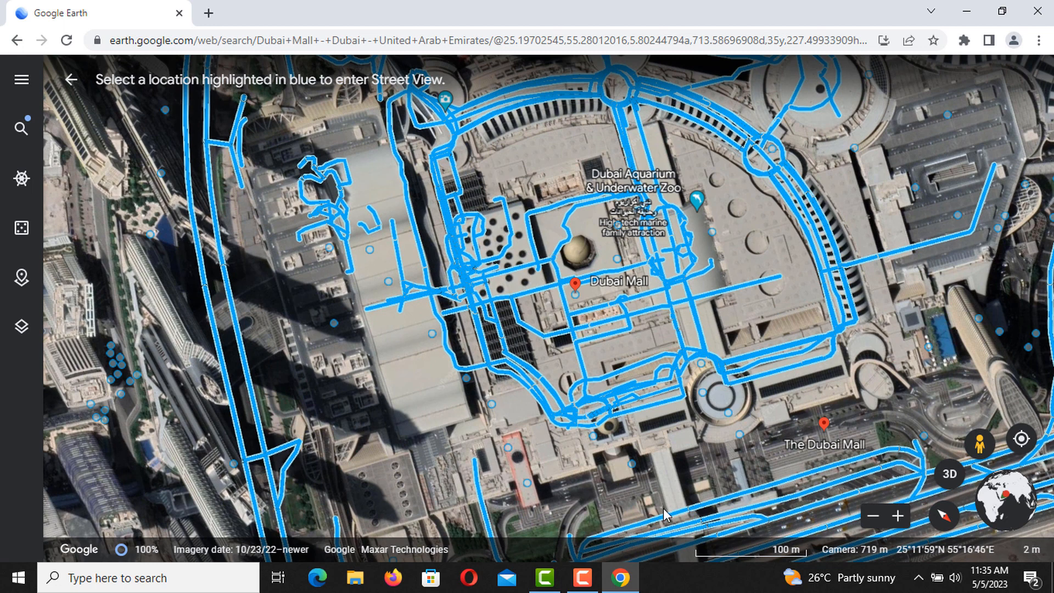
click(814, 504)
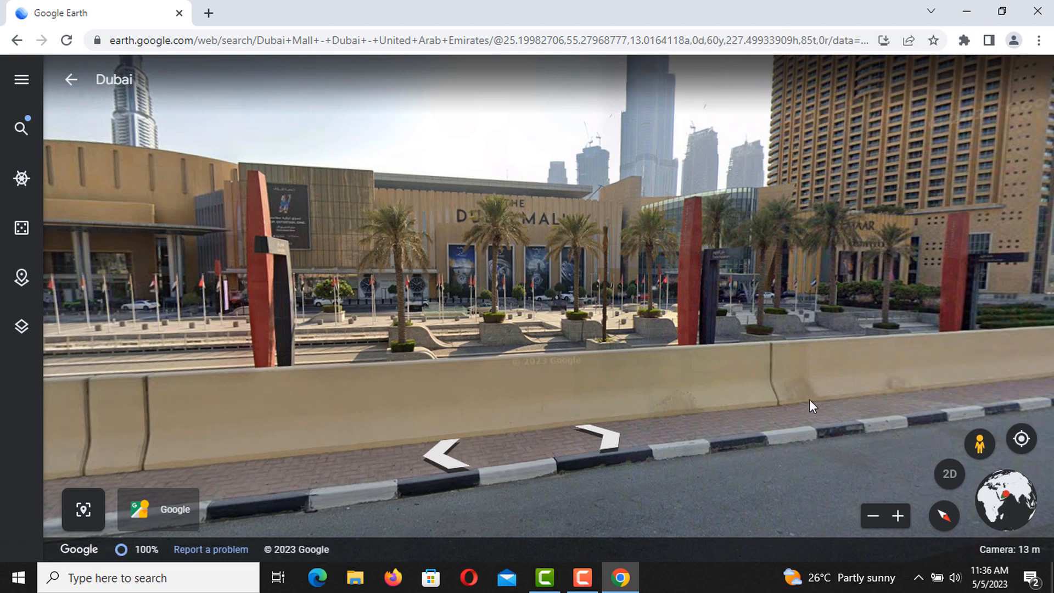
Step: Look around from the road outside The Dubai Mall, taking in the roadway, the hotel tower, Burj Khalifa and the mall facade
drag(809, 399, 223, 376)
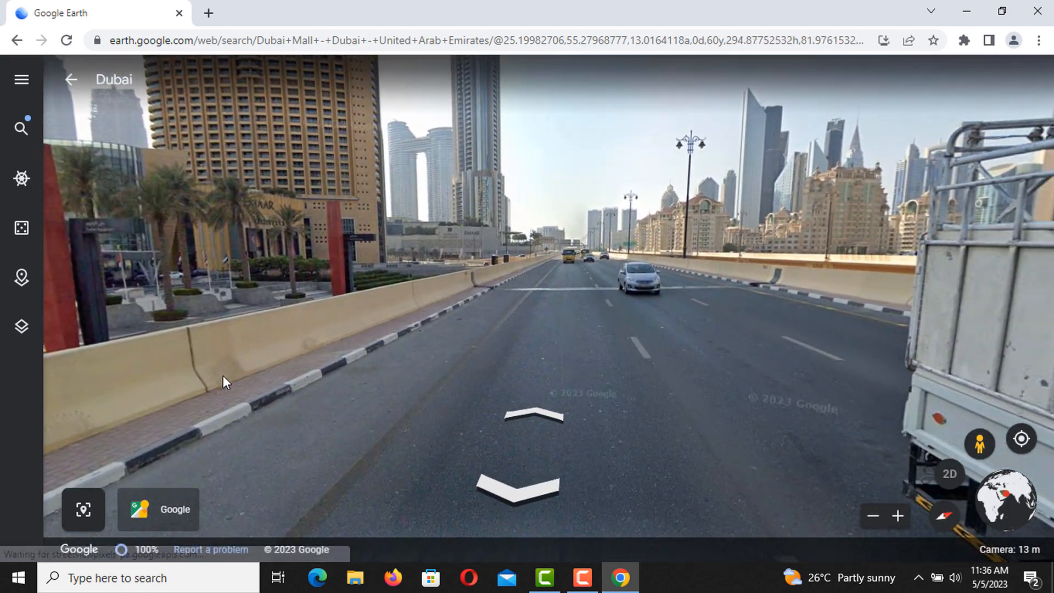
drag(513, 394, 725, 501)
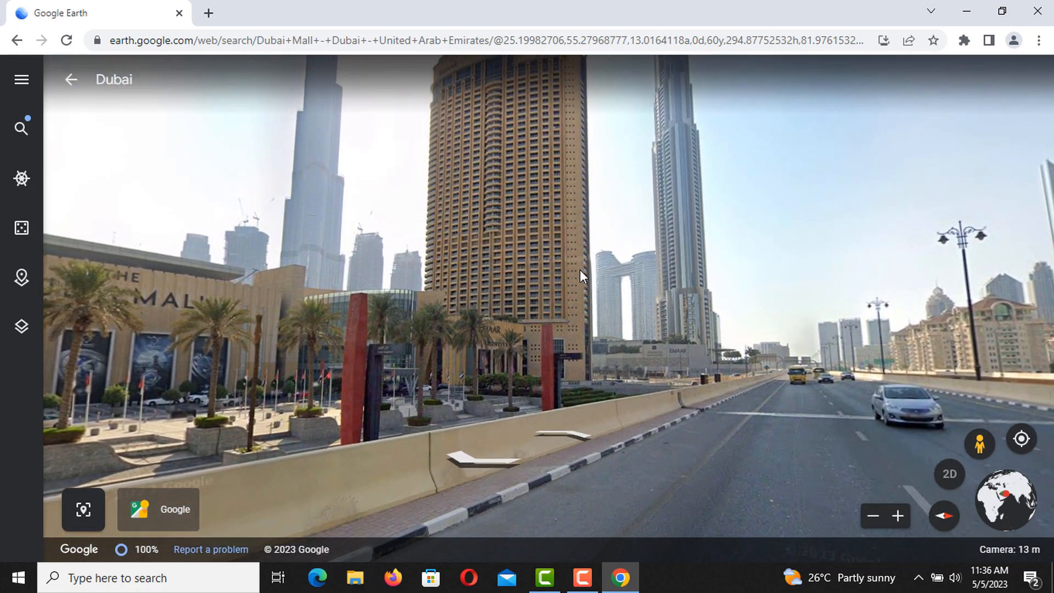
drag(580, 269, 705, 395)
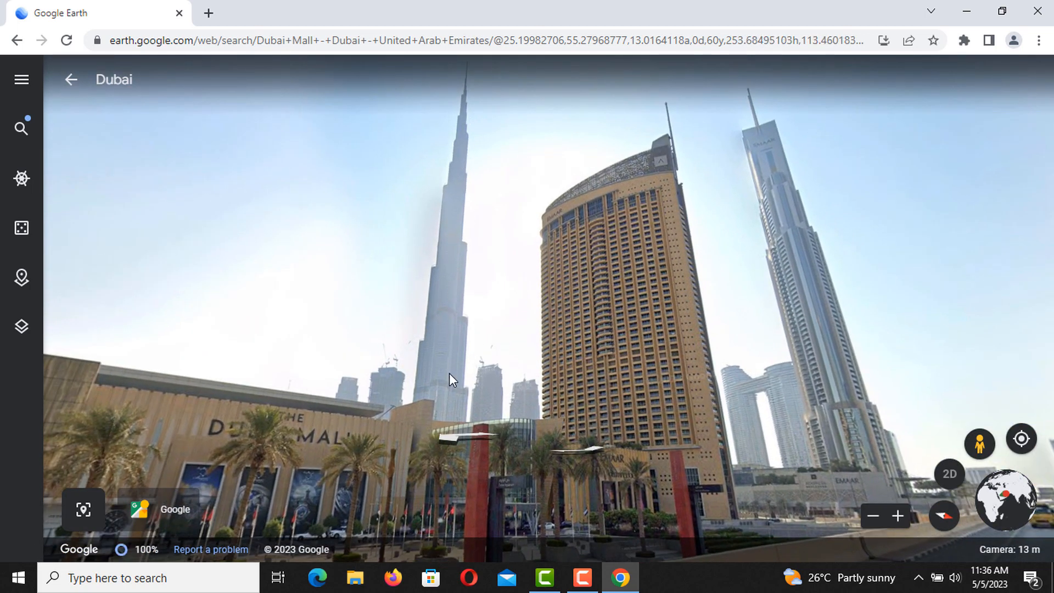
drag(441, 371, 853, 275)
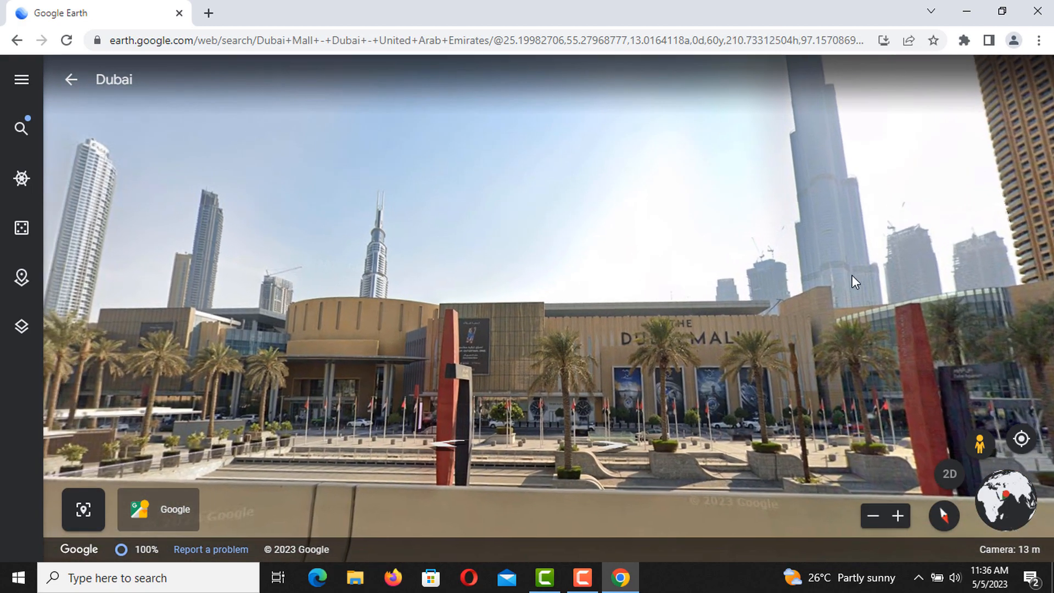
drag(536, 366, 853, 423)
click(446, 406)
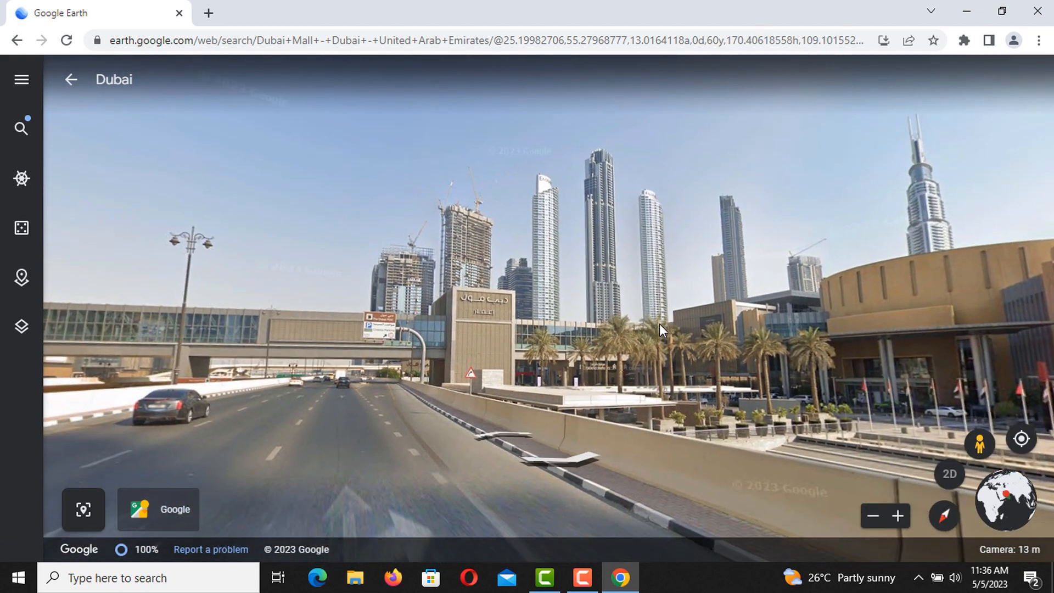
Step: Turn the street-level view full circle past the footbridge, the parked-alongside truck and the skyline, back to the mall and Burj Khalifa
drag(657, 325, 751, 329)
drag(340, 357, 599, 392)
drag(286, 367, 390, 115)
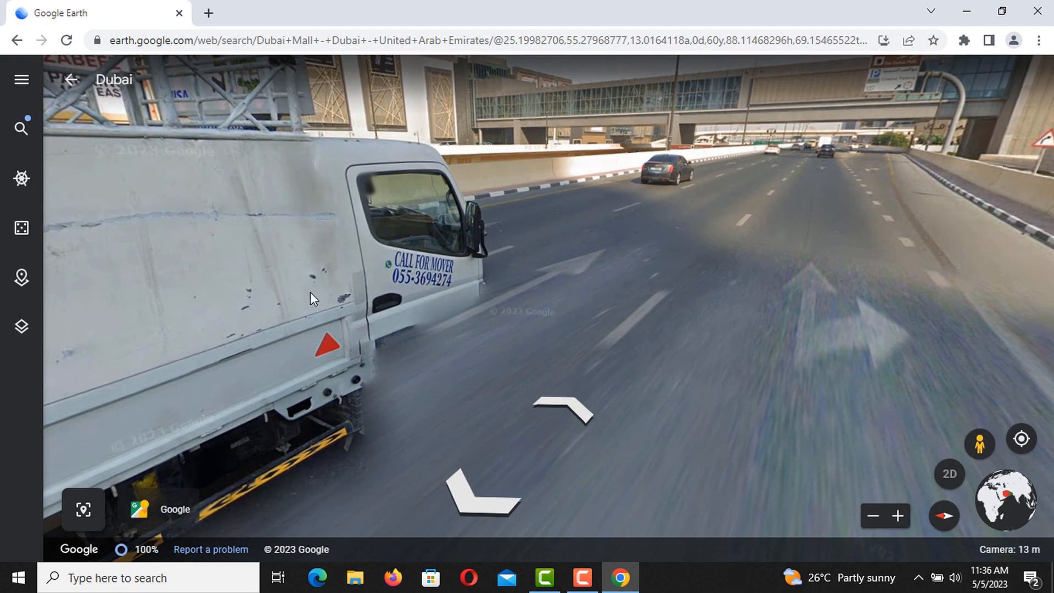
drag(203, 275, 562, 462)
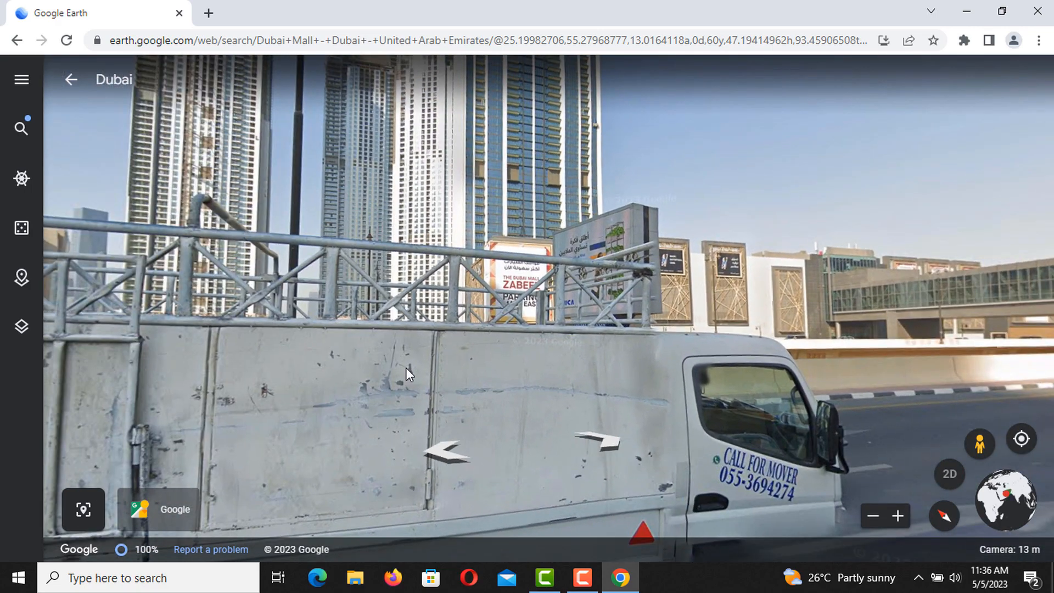
drag(477, 275, 851, 404)
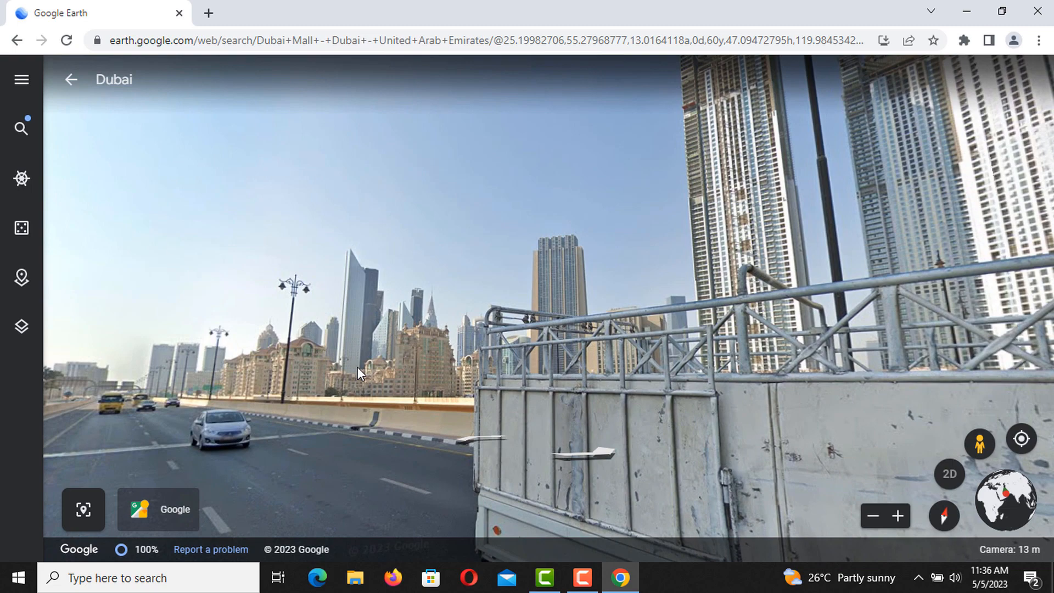
drag(357, 367, 811, 370)
drag(500, 311, 807, 364)
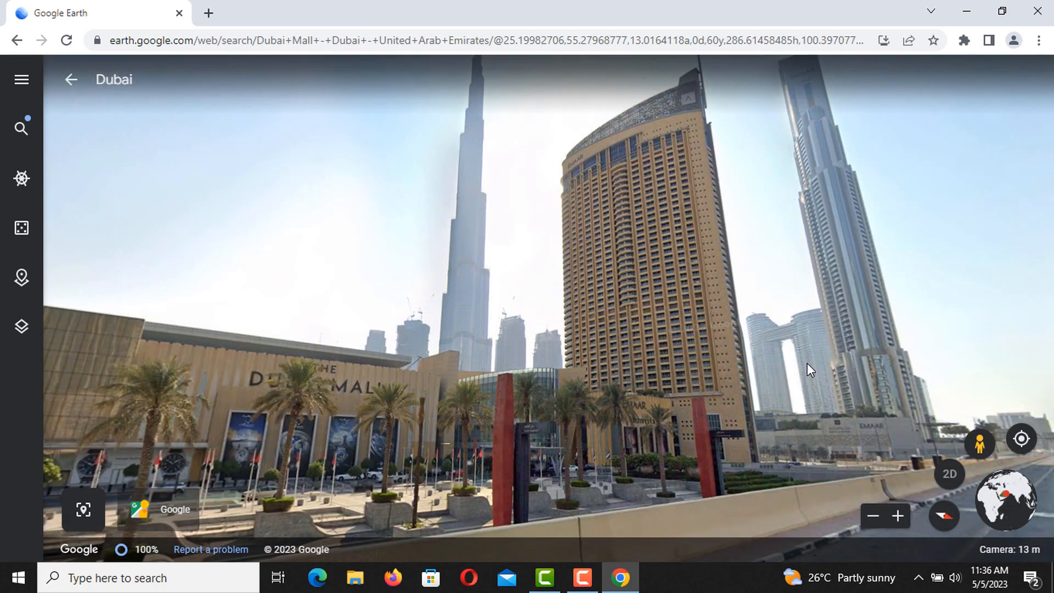
drag(805, 293, 979, 309)
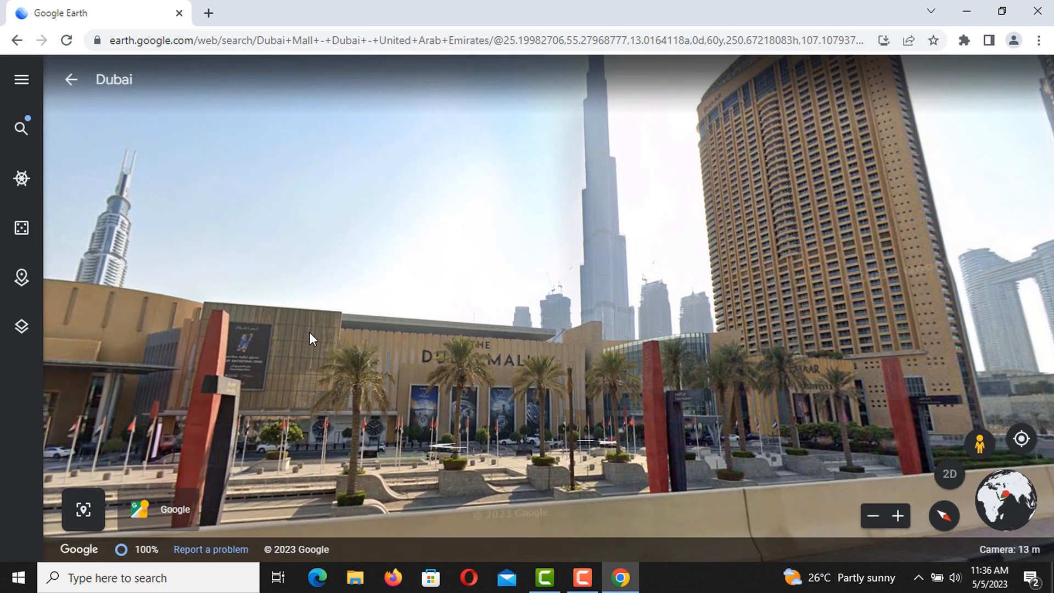
Step: Zoom in on The Dubai Mall facade, inspect its watch posters and the red street pillar, and zoom back out
drag(309, 333, 455, 286)
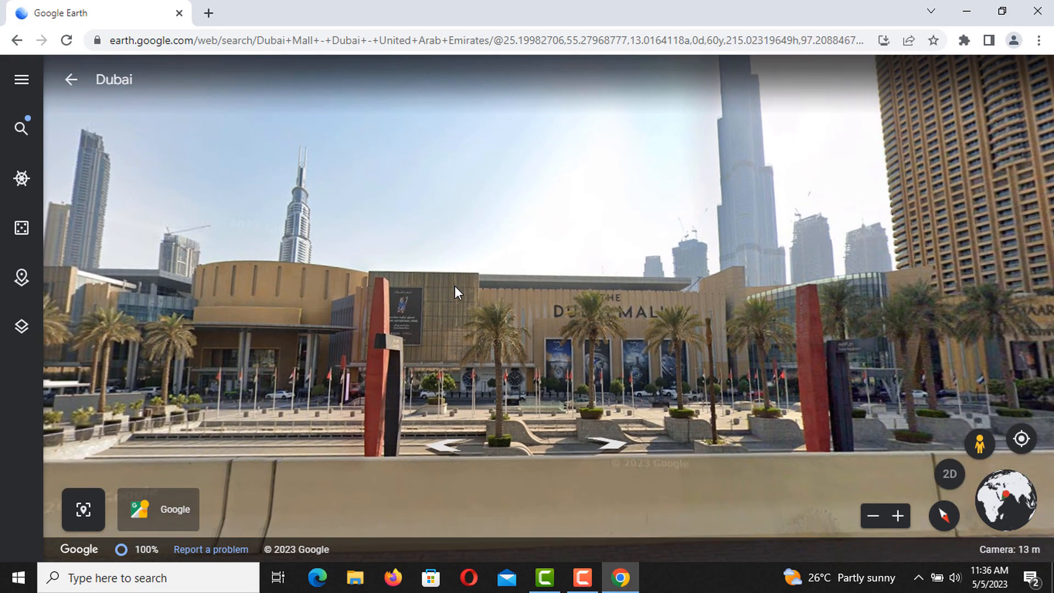
click(619, 341)
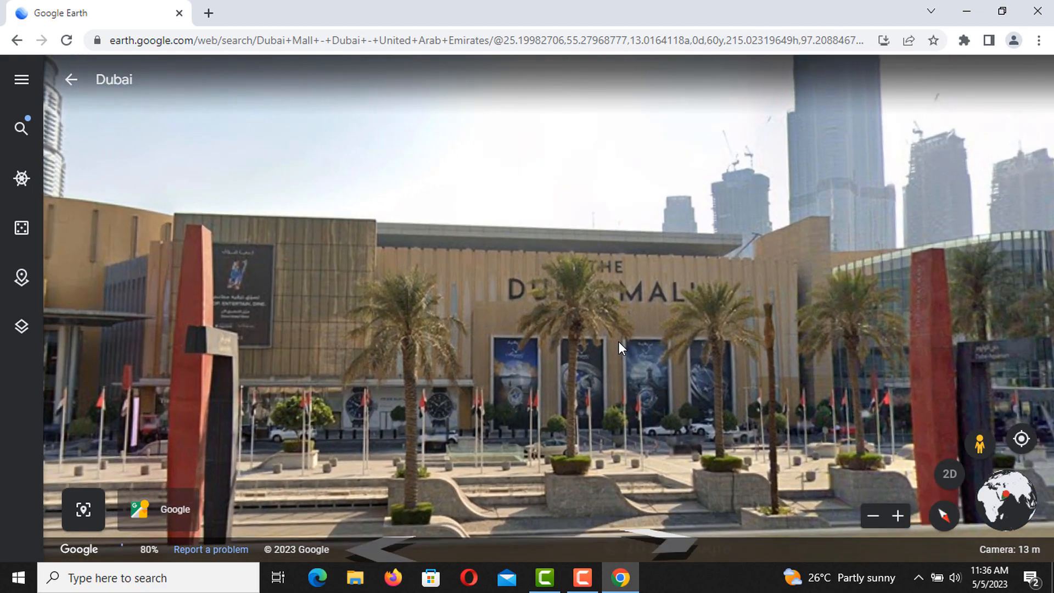
scroll(618, 341, up, 3)
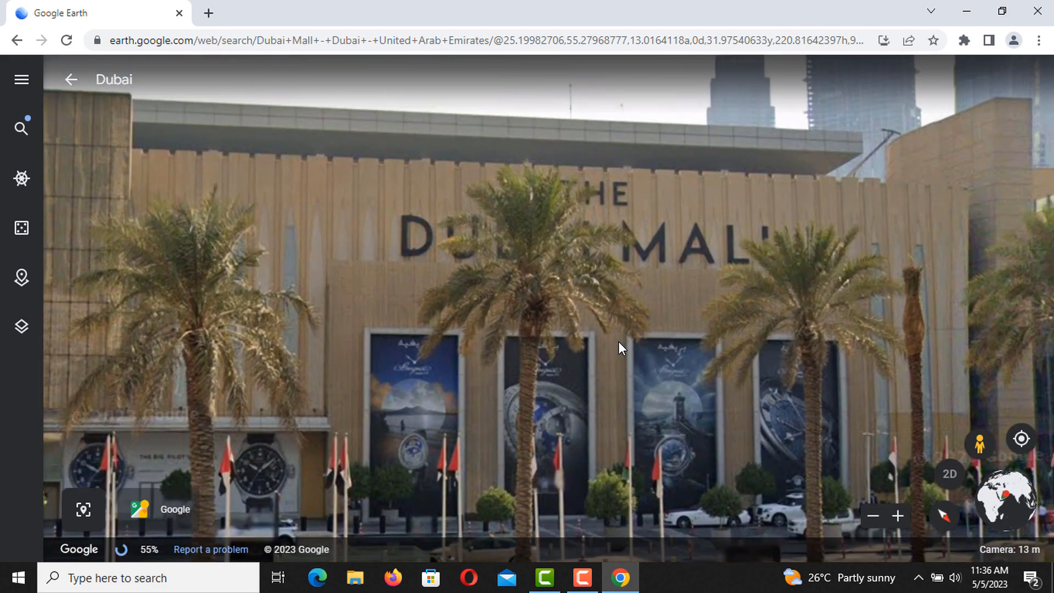
drag(621, 439, 1032, 305)
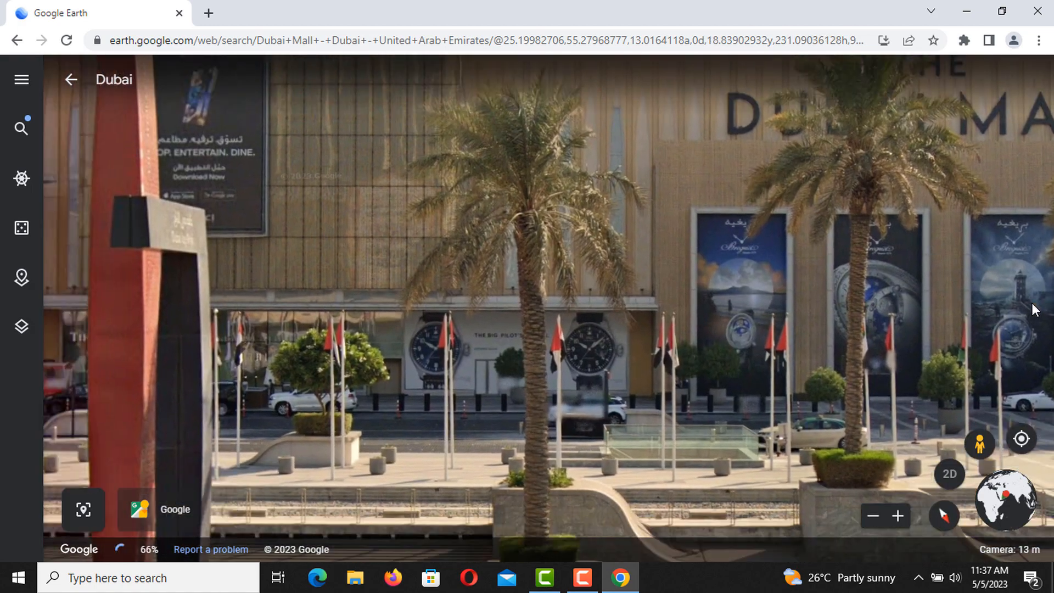
drag(246, 318, 433, 430)
click(444, 263)
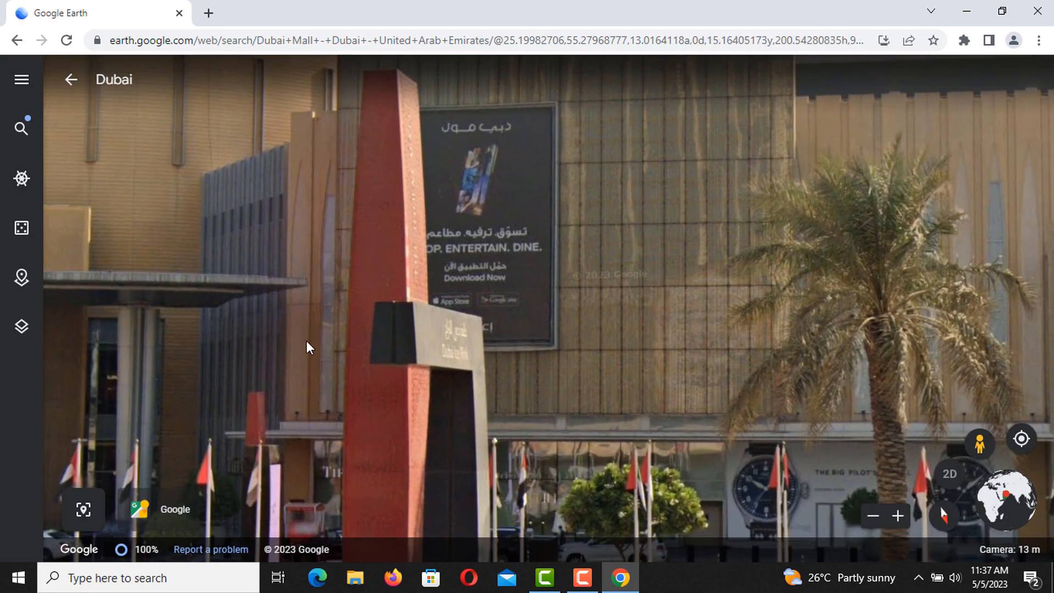
scroll(307, 340, down, 5)
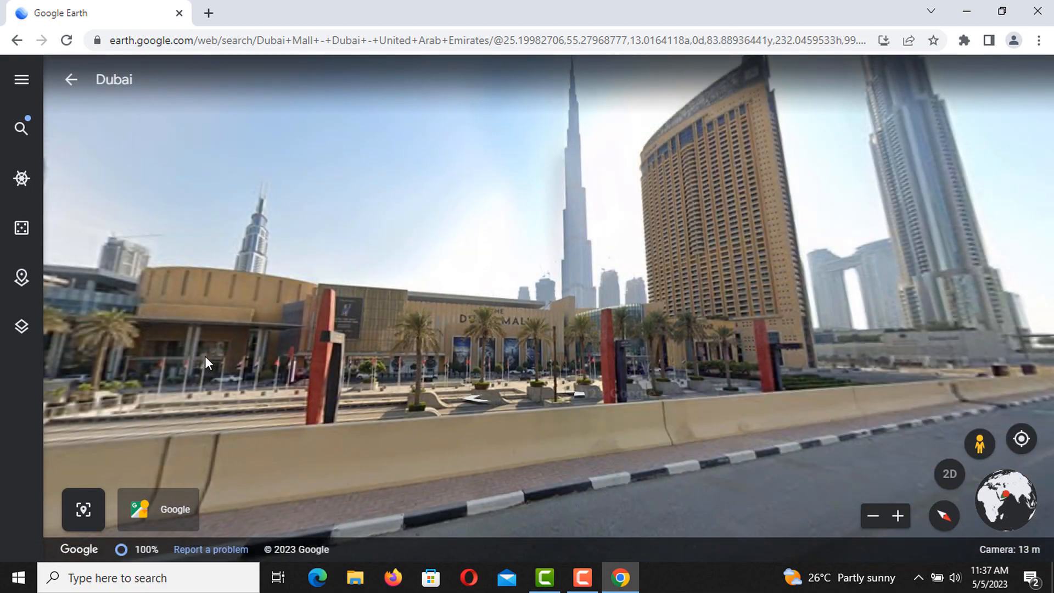
Step: Swing the street-level view between the footbridge over the road and the skyscrapers beside the mall, tilting up toward the sky
drag(205, 355, 626, 342)
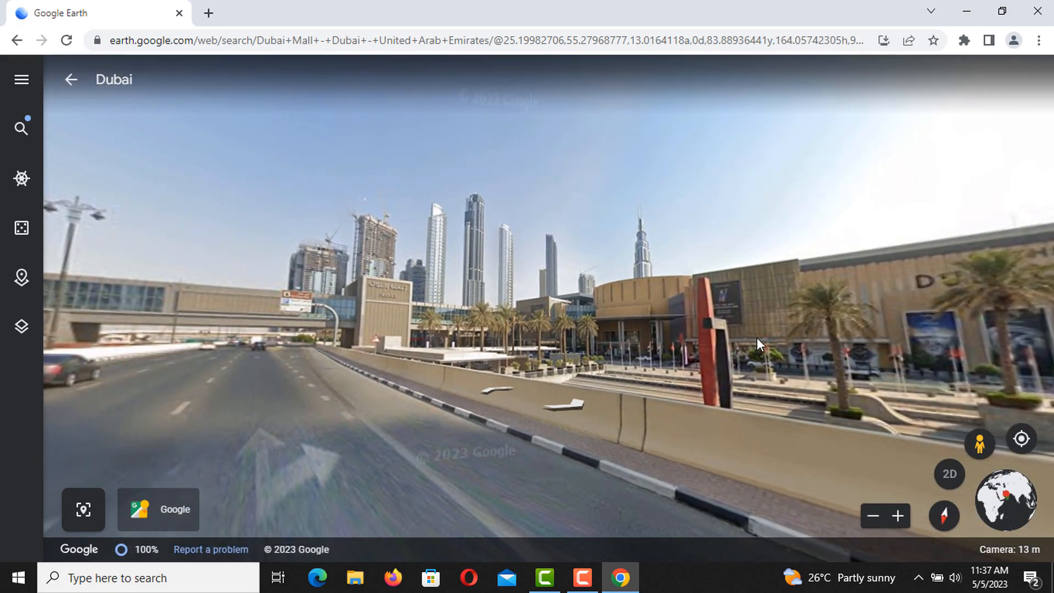
drag(756, 337, 343, 406)
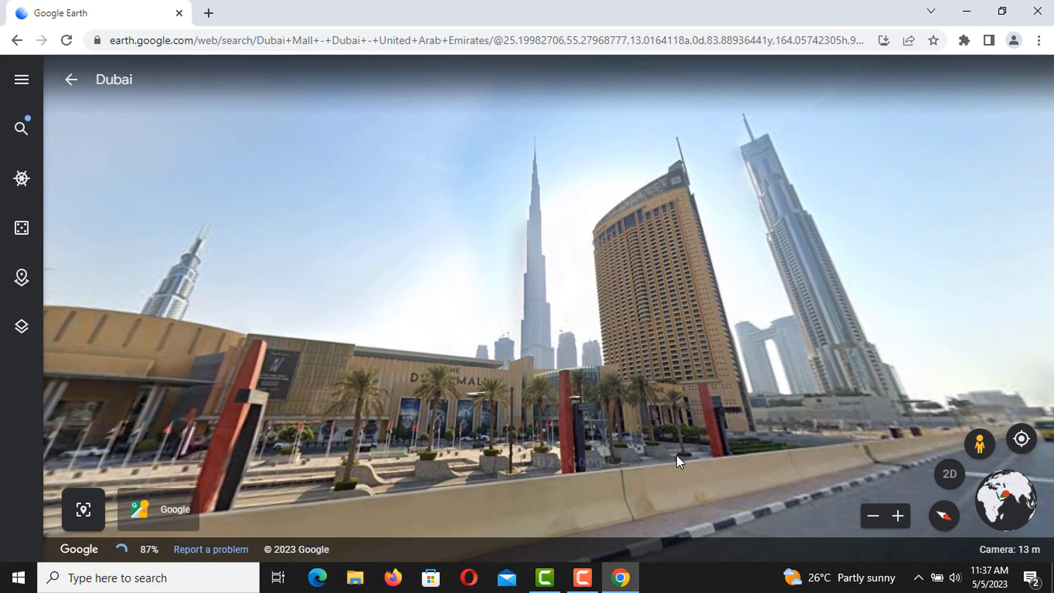
drag(676, 454, 718, 551)
drag(558, 354, 723, 178)
drag(471, 343, 659, 406)
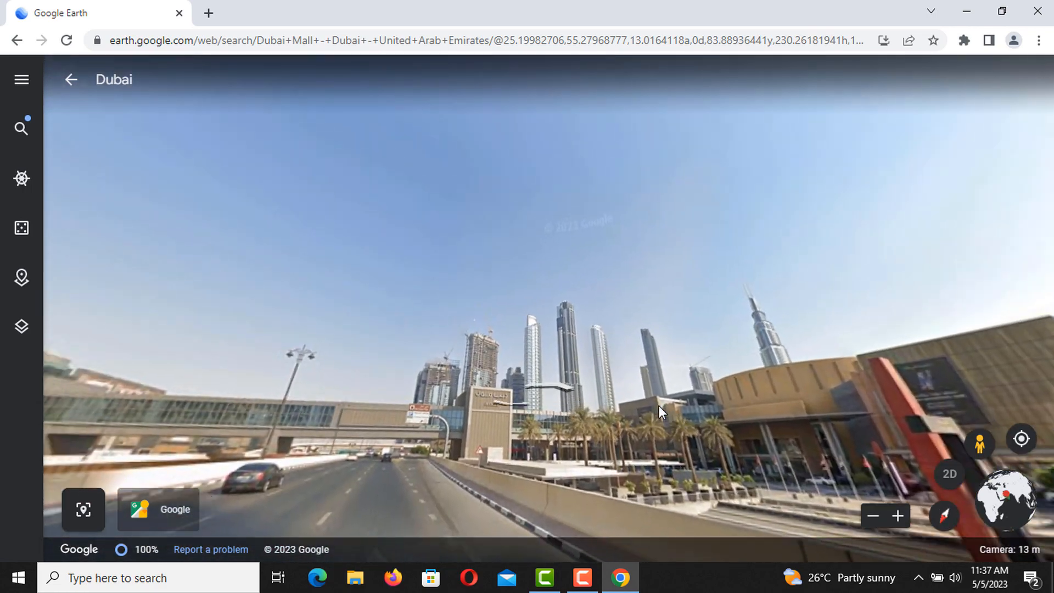
key(Right)
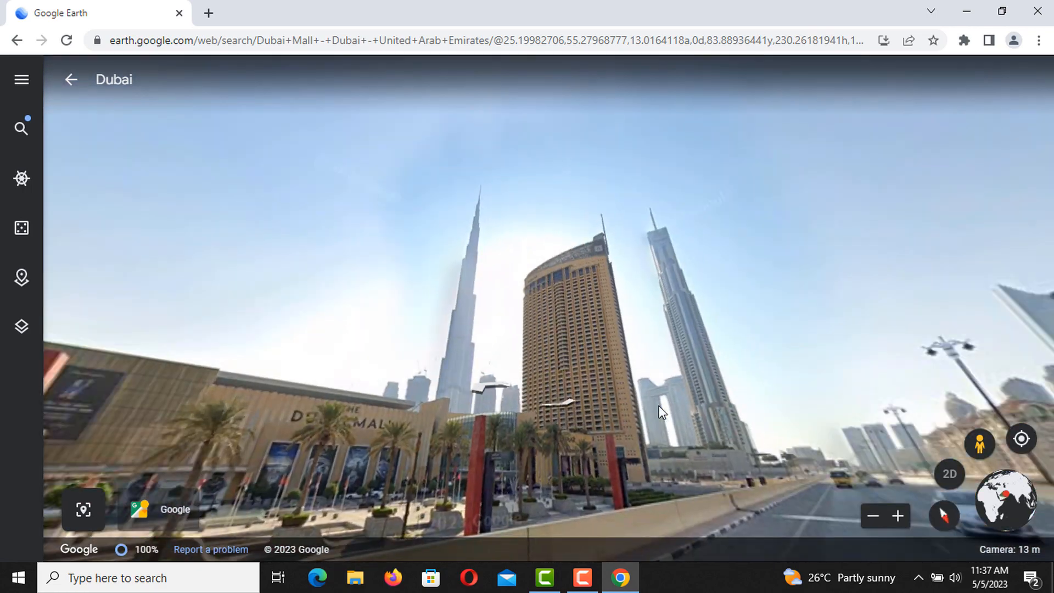
key(Right)
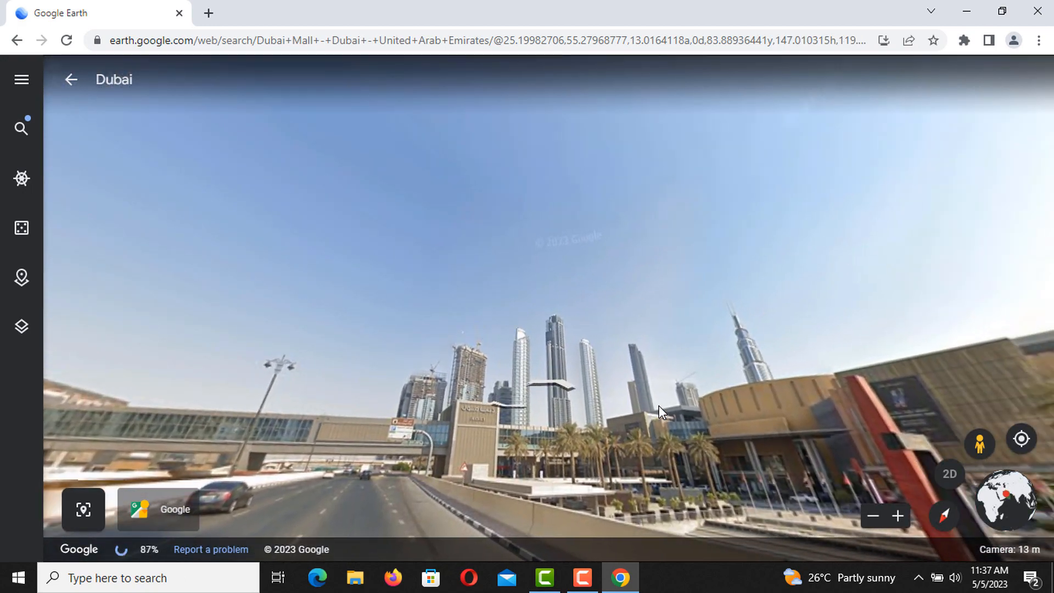
Step: Level the view along the road and advance in Street View past the Dubai Mall parking sign up to the footbridge
click(659, 406)
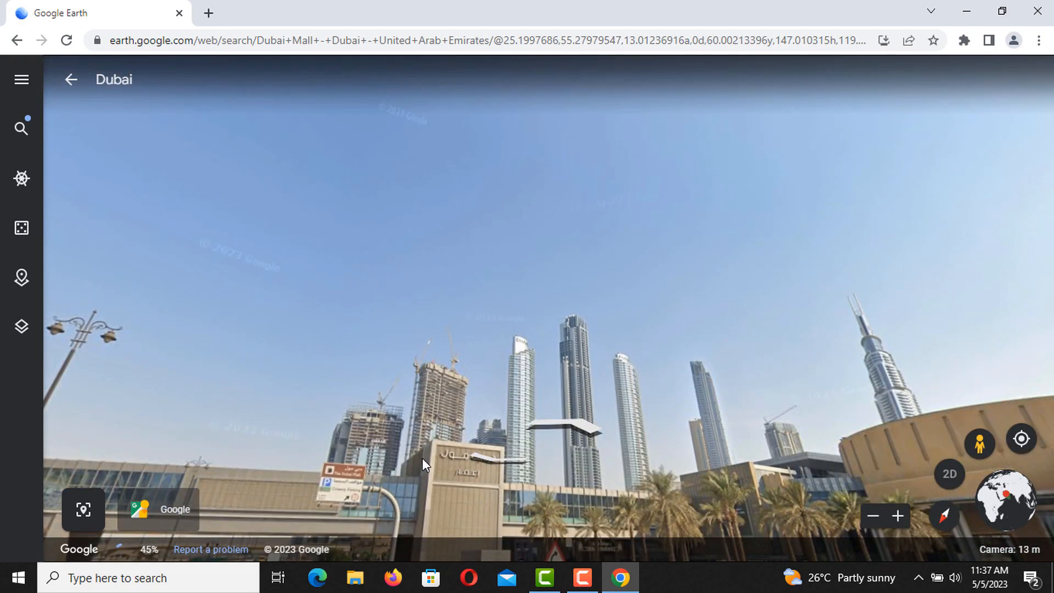
drag(422, 458, 599, 228)
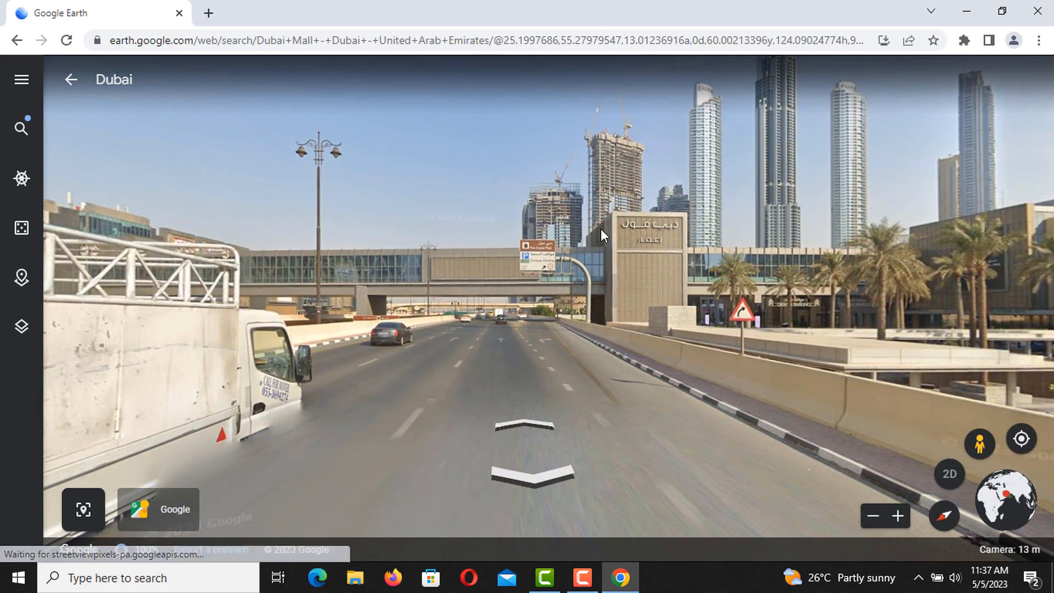
click(600, 228)
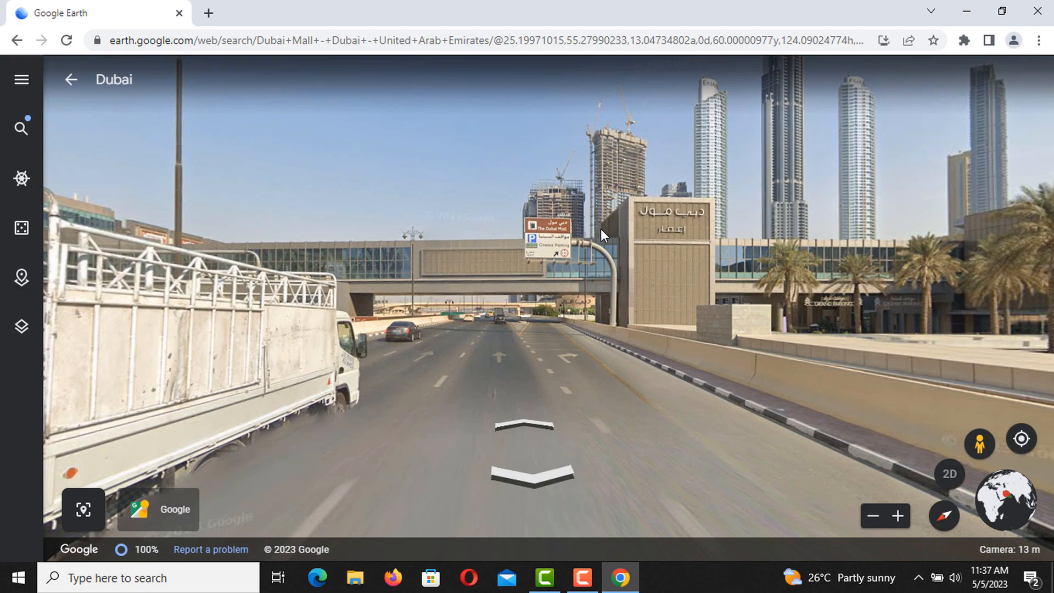
click(600, 228)
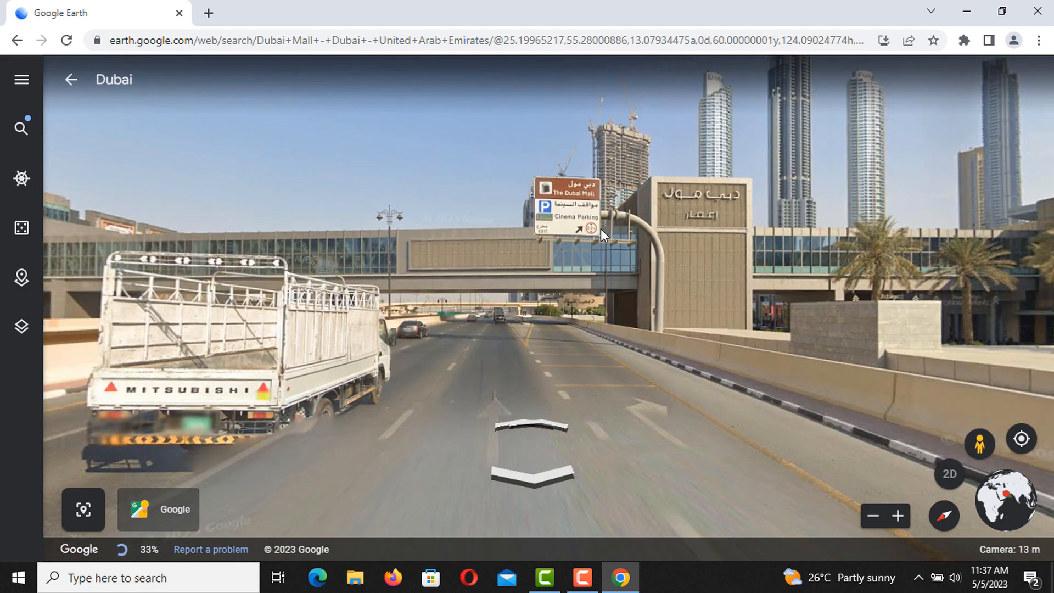
click(600, 228)
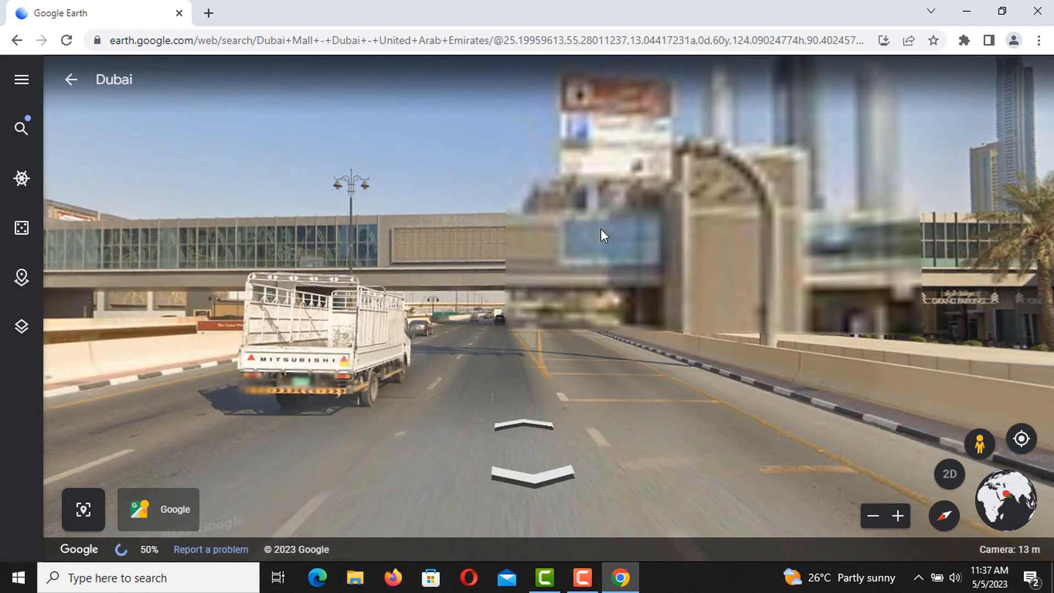
click(600, 228)
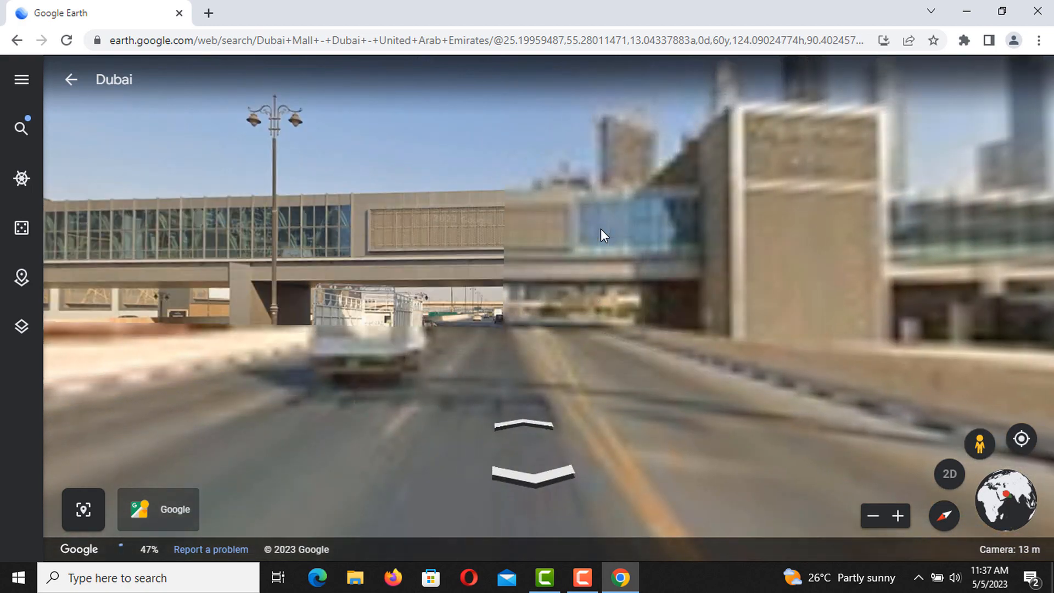
click(601, 228)
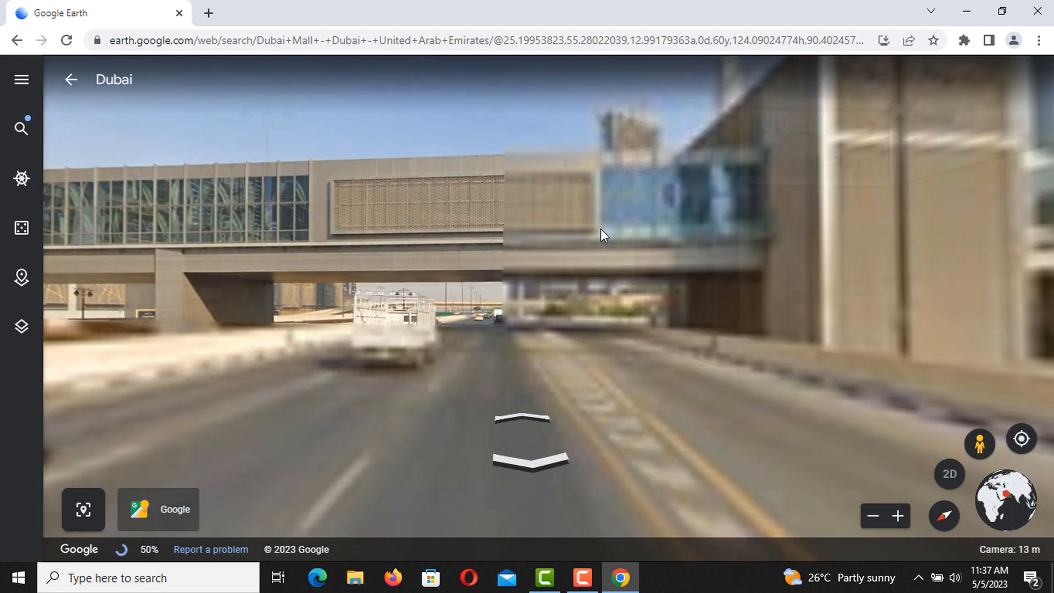
click(600, 227)
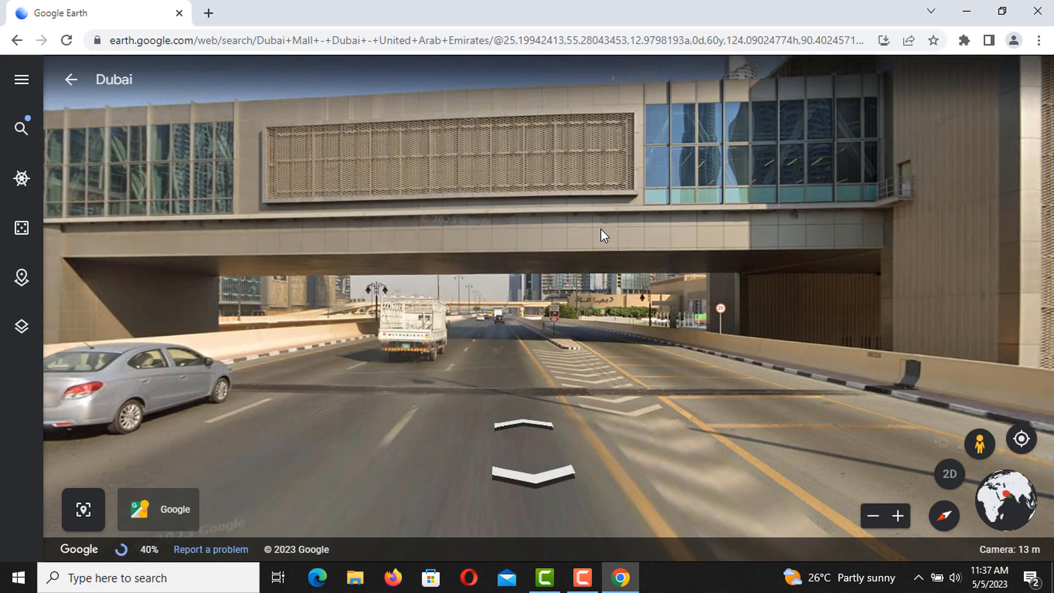
Step: Continue in Street View under the footbridge and along the road toward the red storefront and towers beyond
click(600, 228)
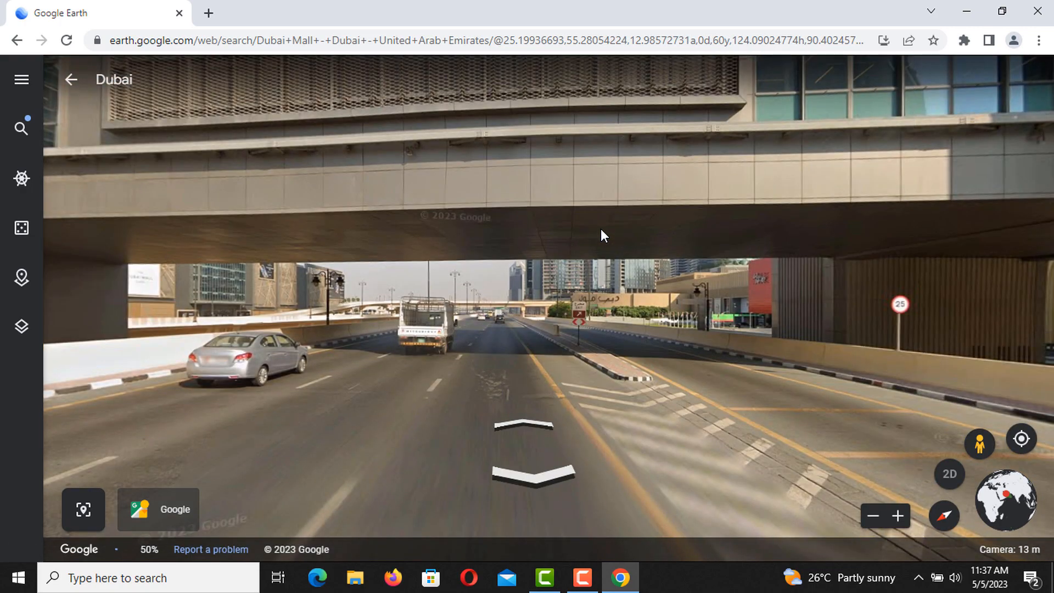
click(600, 228)
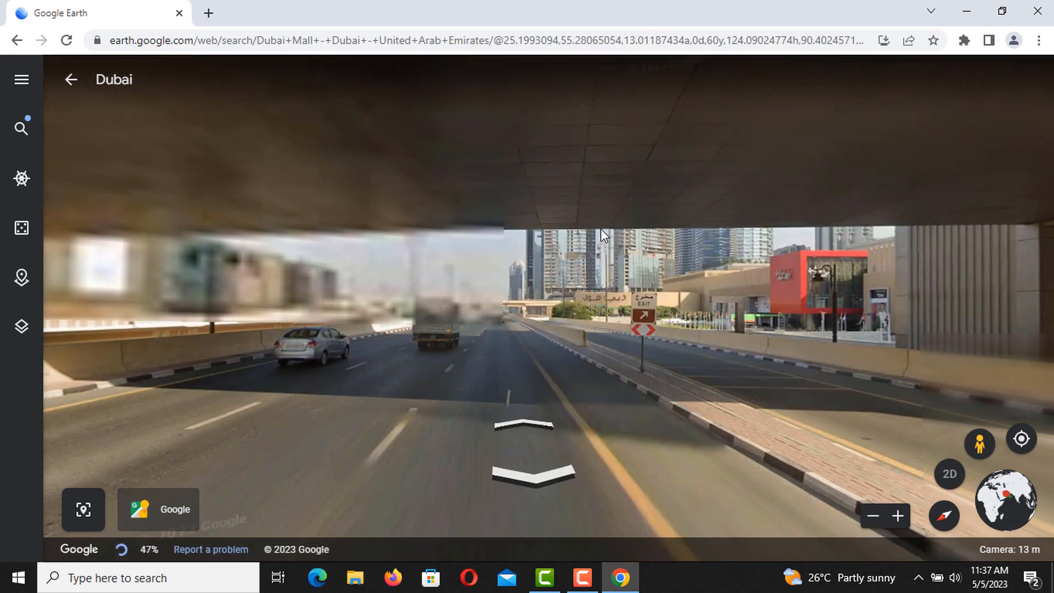
click(601, 228)
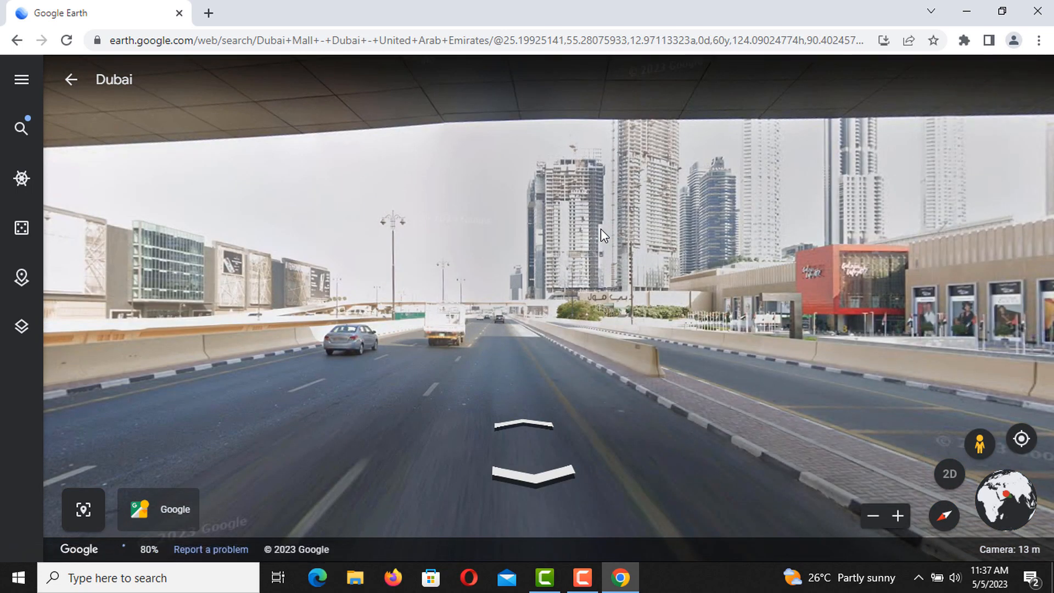
click(600, 228)
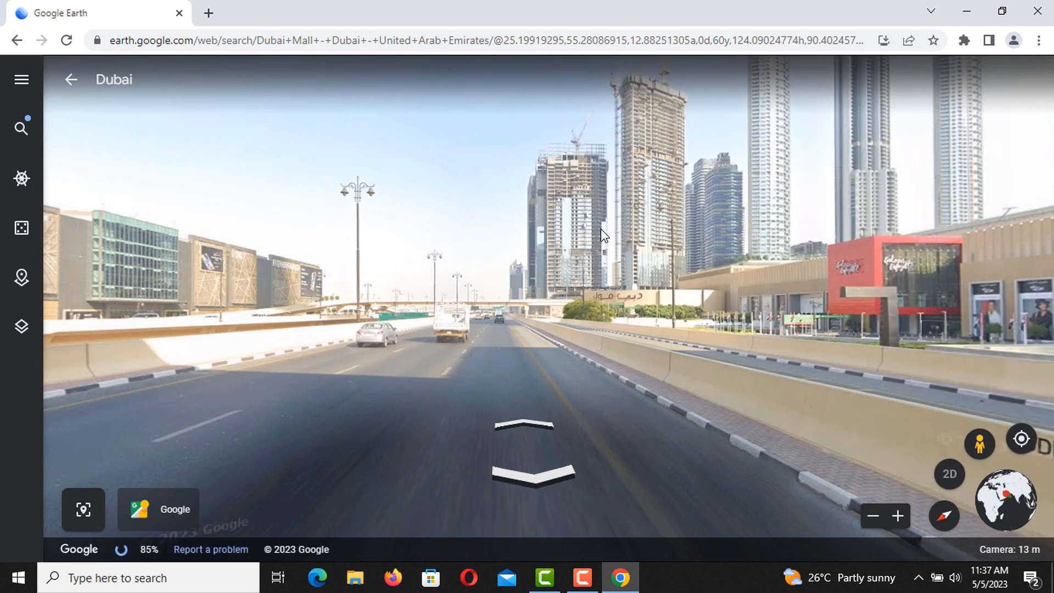
click(600, 228)
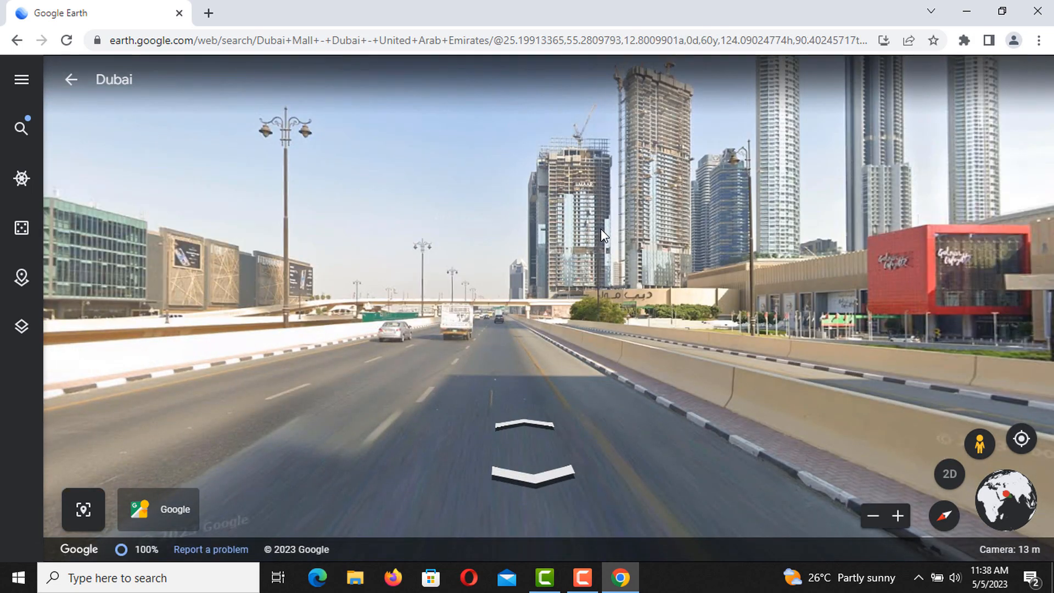
click(601, 228)
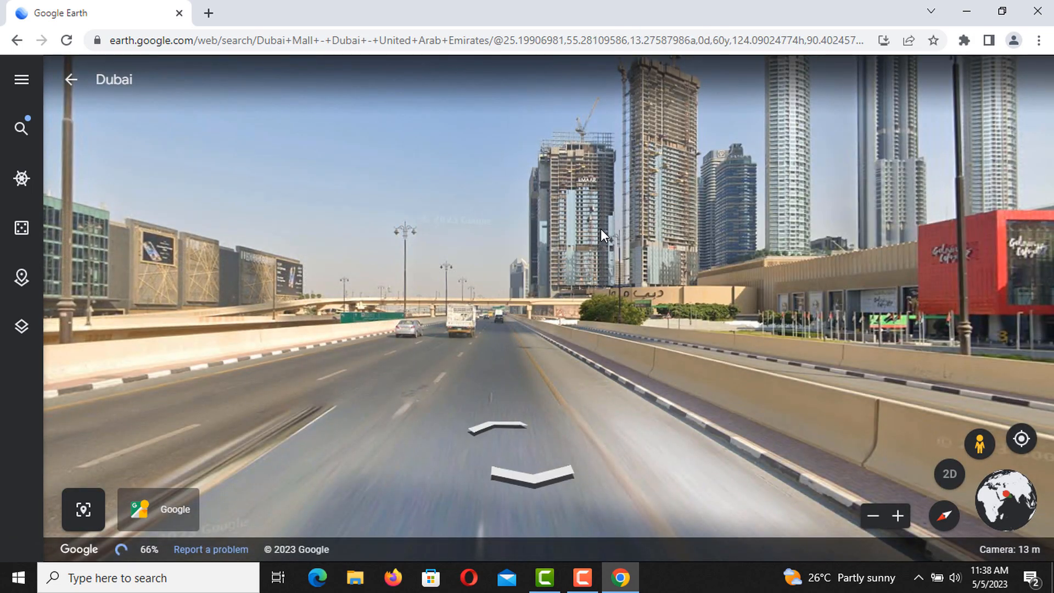
Step: Advance in Street View along the road beside the white minibus, facing the towers under construction
click(600, 228)
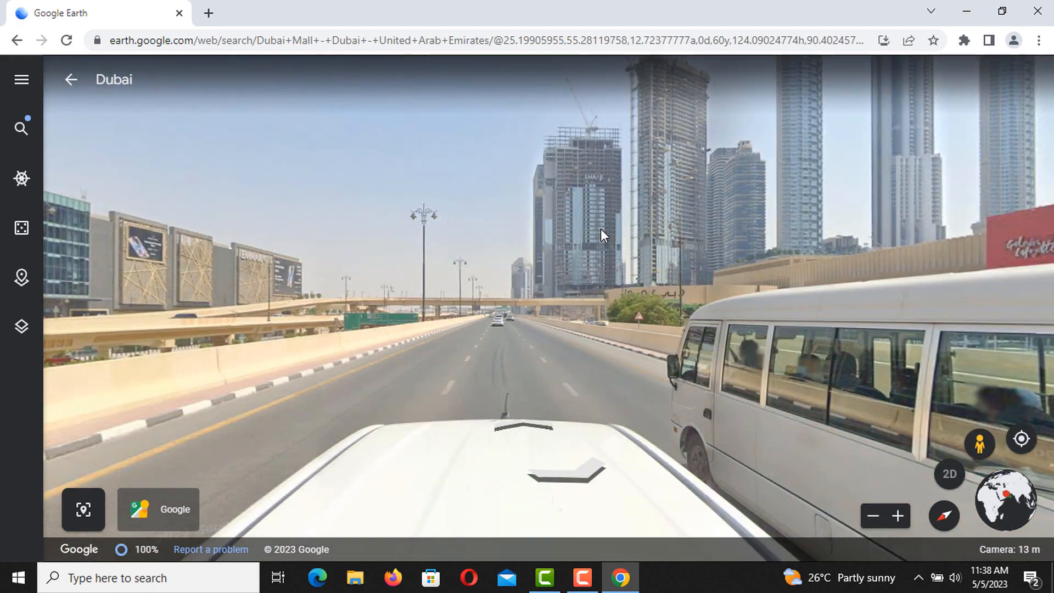
click(600, 227)
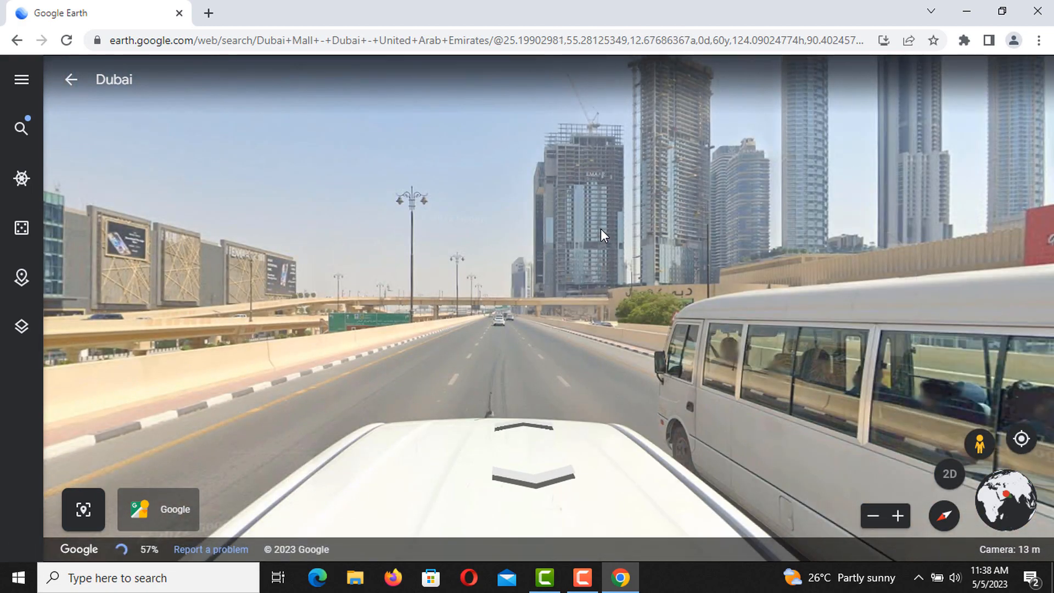
click(600, 228)
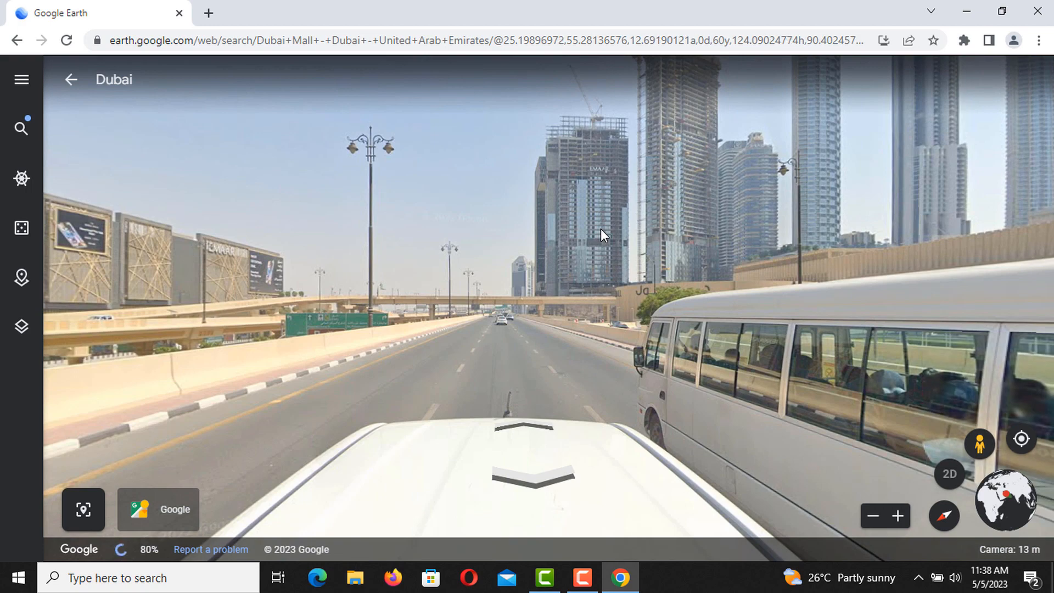
click(600, 227)
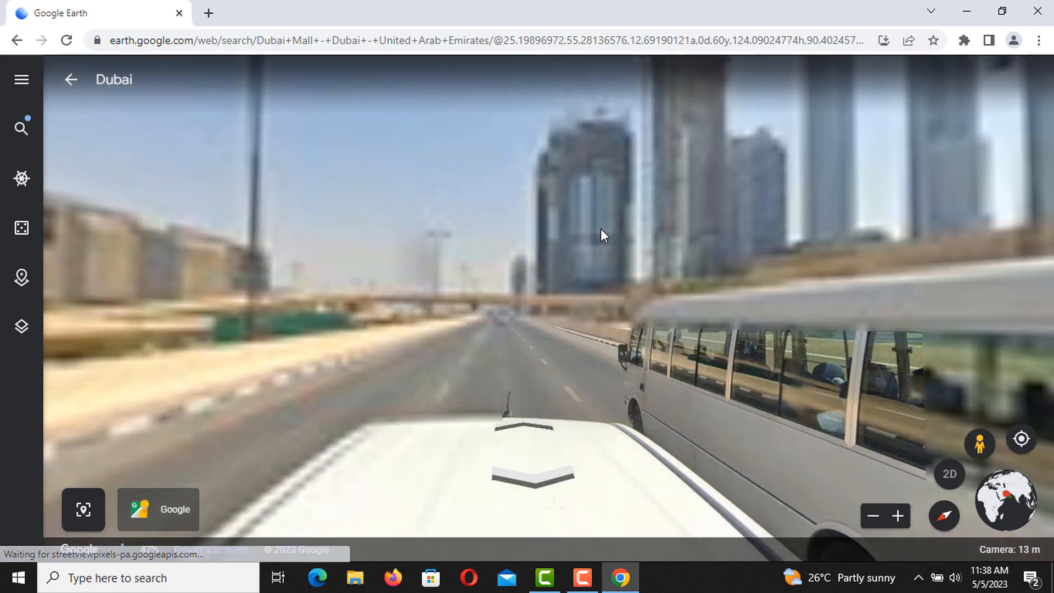
click(600, 228)
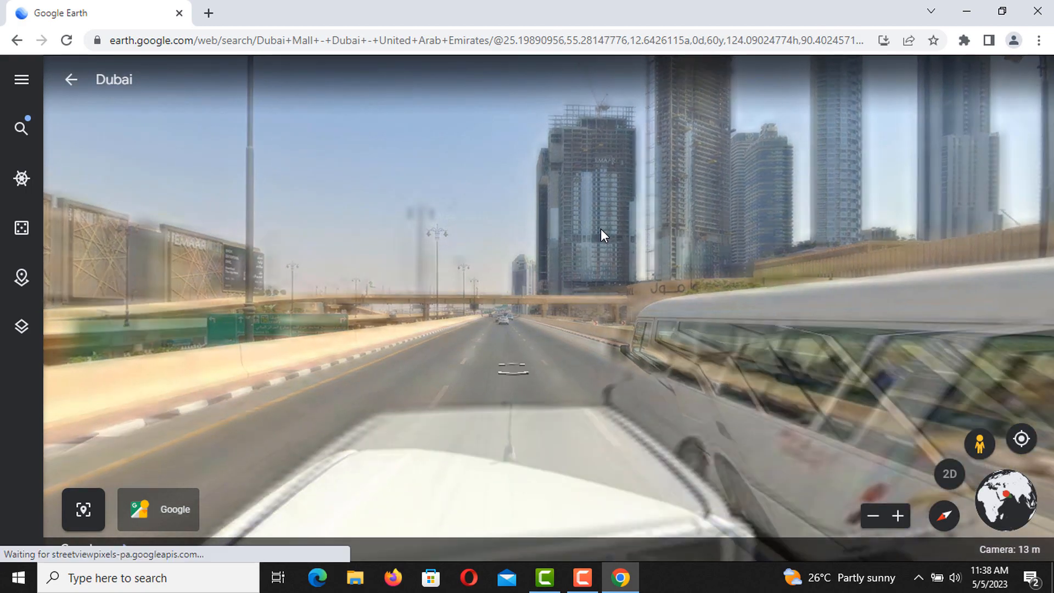
Step: Turn the view to the white minibus, zoom in on the Creek lettering on its side, and zoom back out
drag(811, 368, 390, 257)
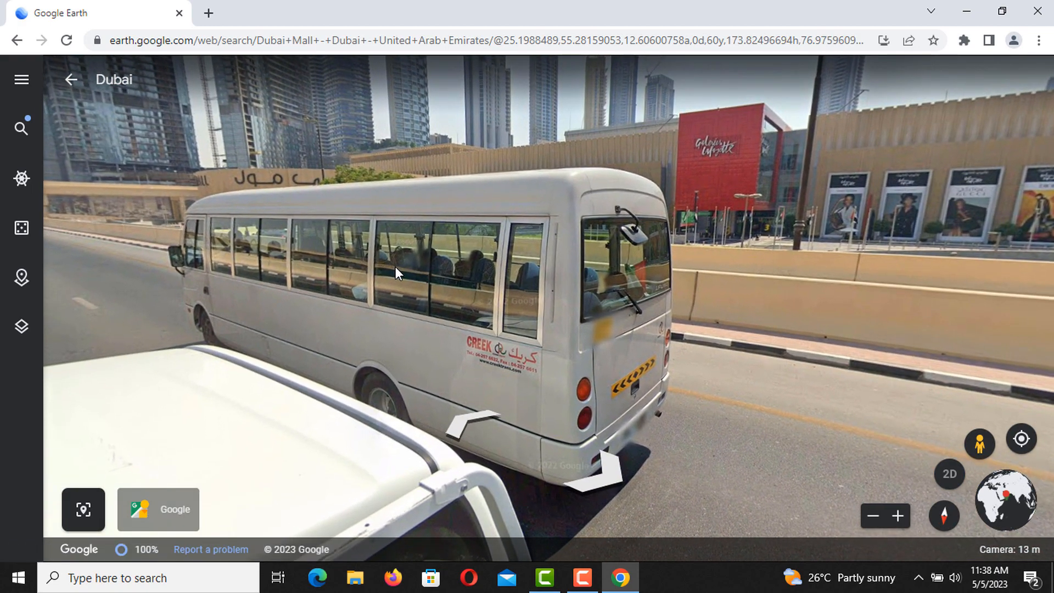
drag(726, 325, 661, 343)
drag(698, 291, 725, 237)
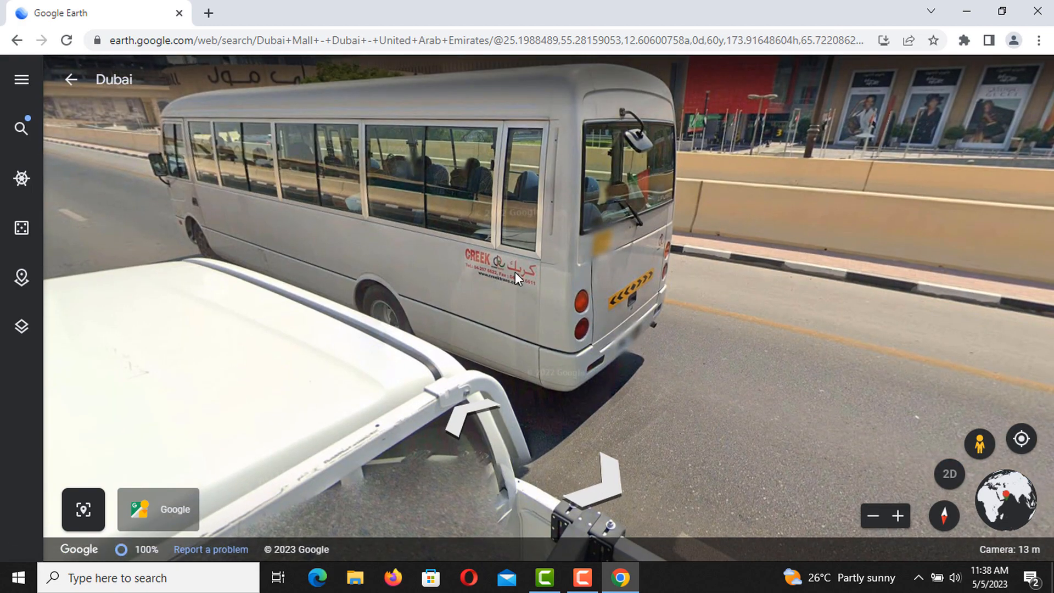
scroll(514, 272, up, 3)
scroll(514, 272, up, 2)
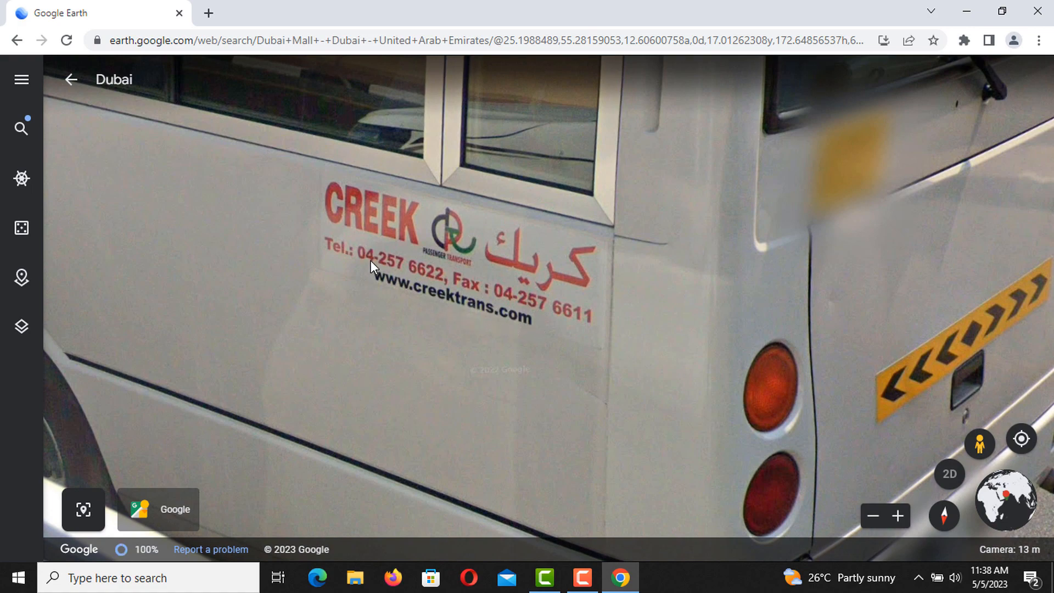
scroll(599, 315, down, 4)
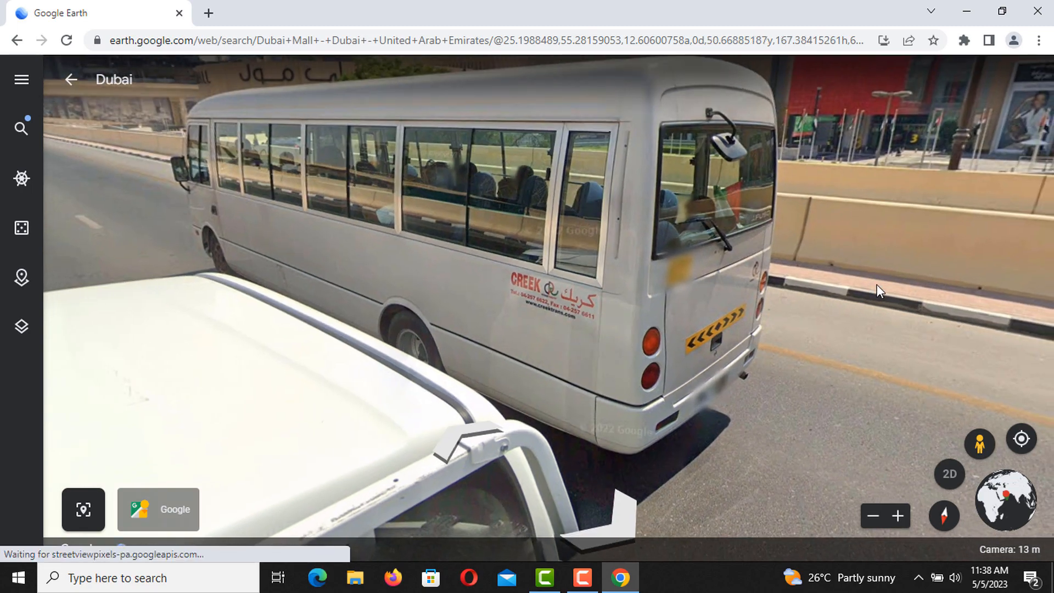
Step: Swing the view past The Dubai Mall entrance and Burj Khalifa, then back over the red storefront and towers to the road ahead
drag(876, 285, 513, 475)
drag(718, 373, 339, 572)
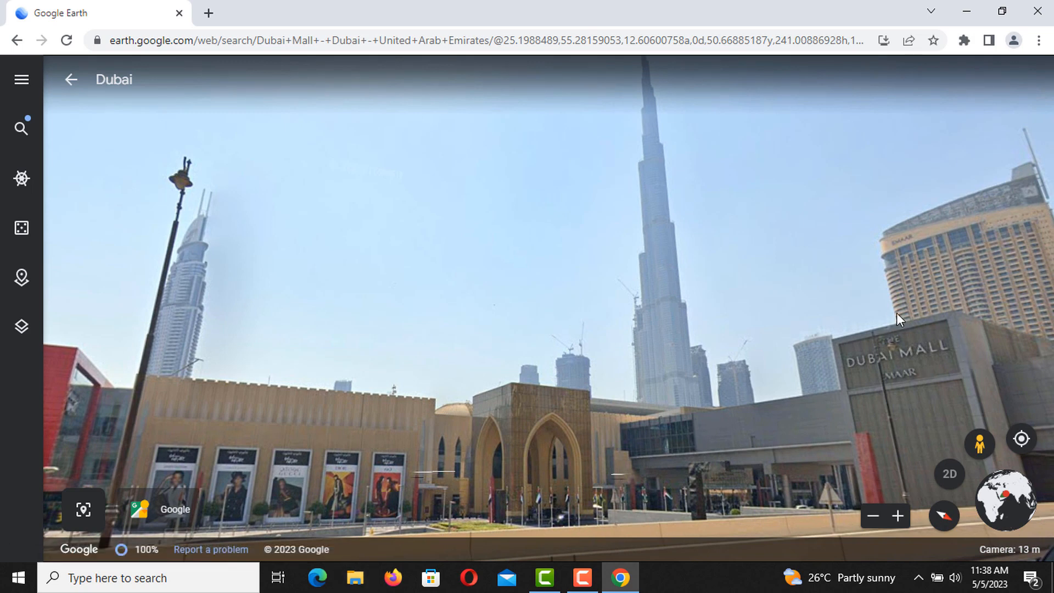
drag(620, 452, 953, 432)
click(538, 463)
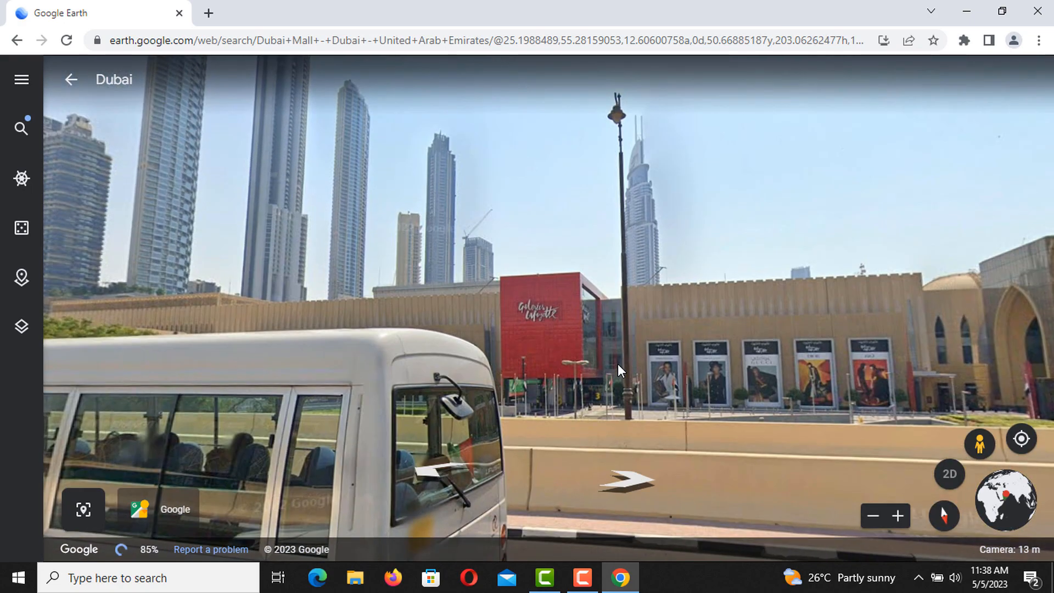
drag(617, 363, 939, 378)
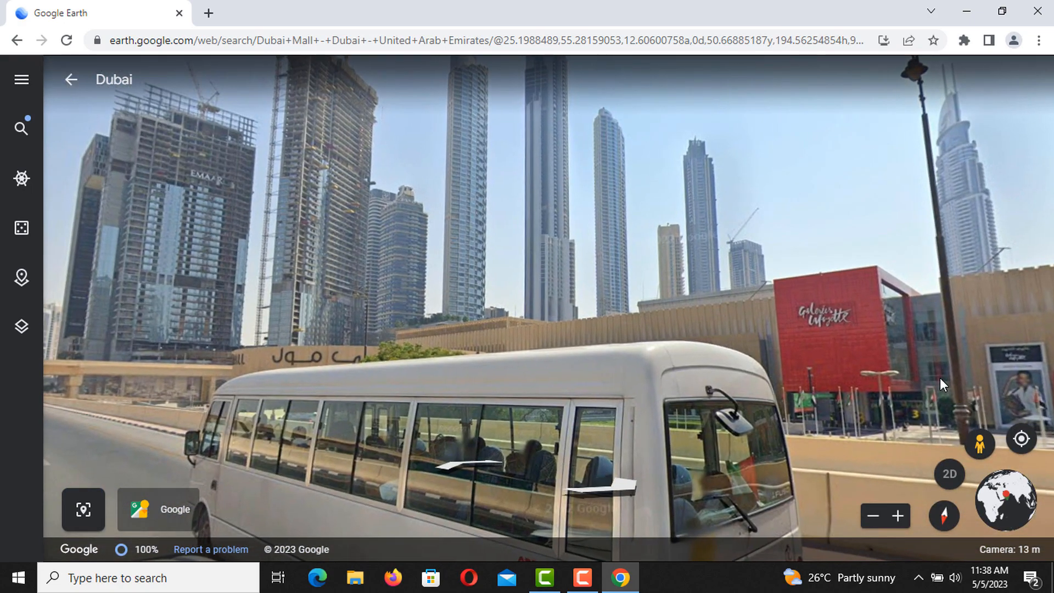
drag(431, 320, 892, 411)
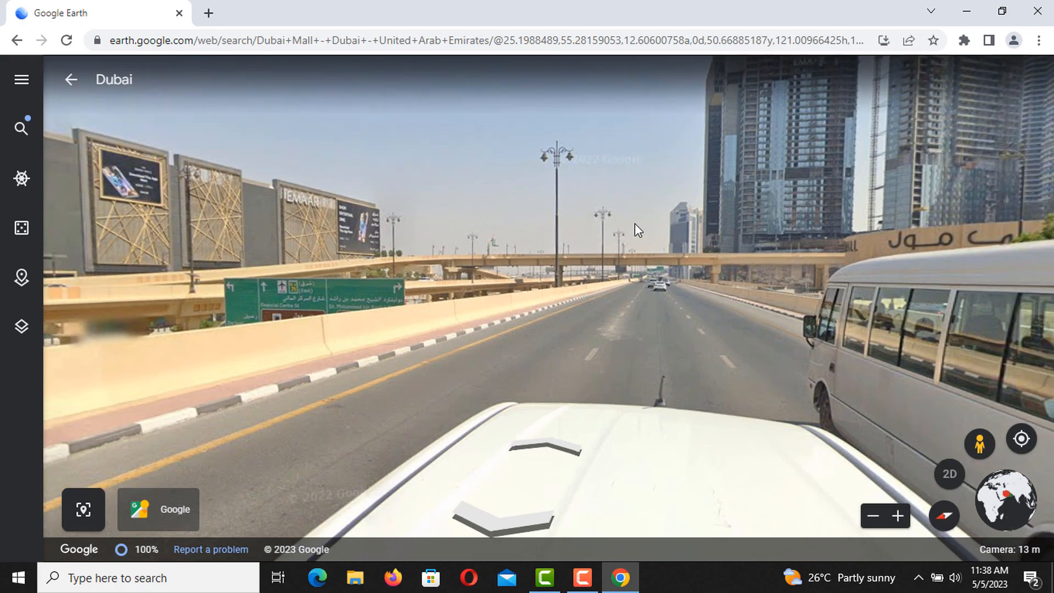
Step: Turn the view across the road to The Dubai Mall Zabeel and the footbridge, and zoom out fully
drag(635, 223, 880, 276)
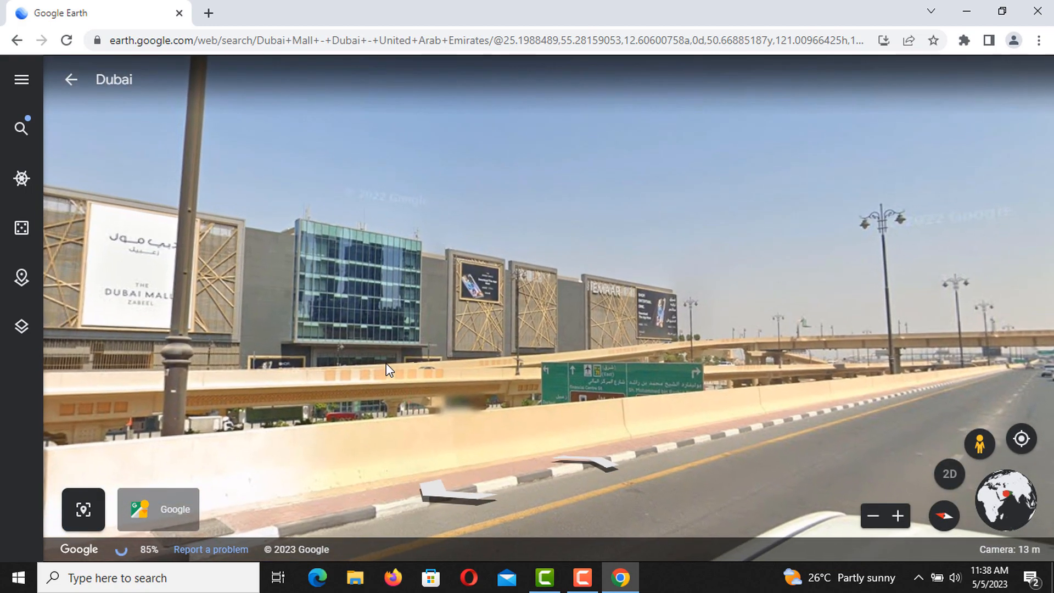
drag(386, 362, 912, 407)
scroll(911, 406, down, 3)
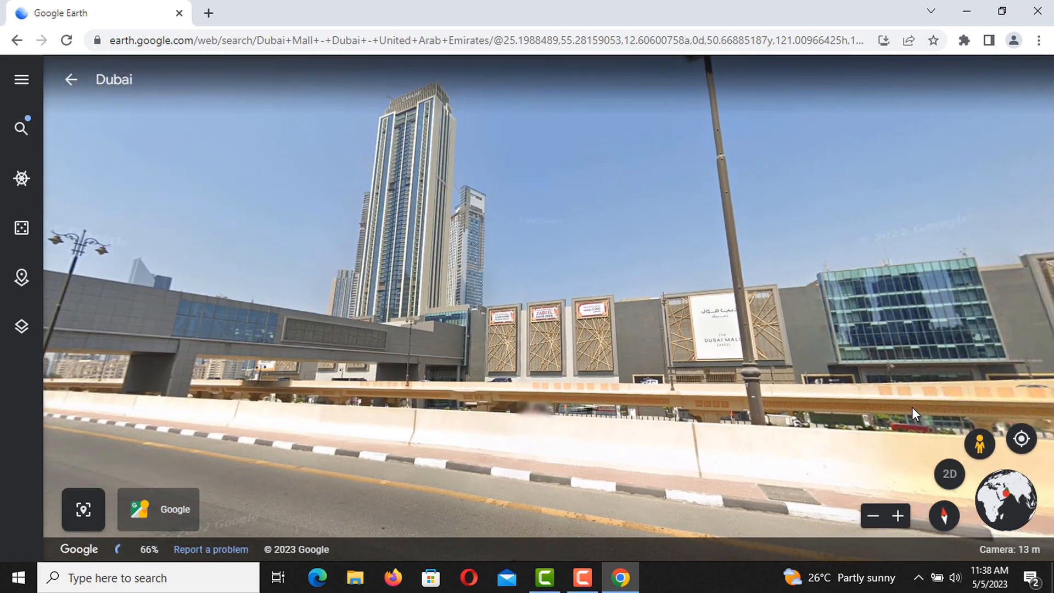
scroll(778, 401, down, 2)
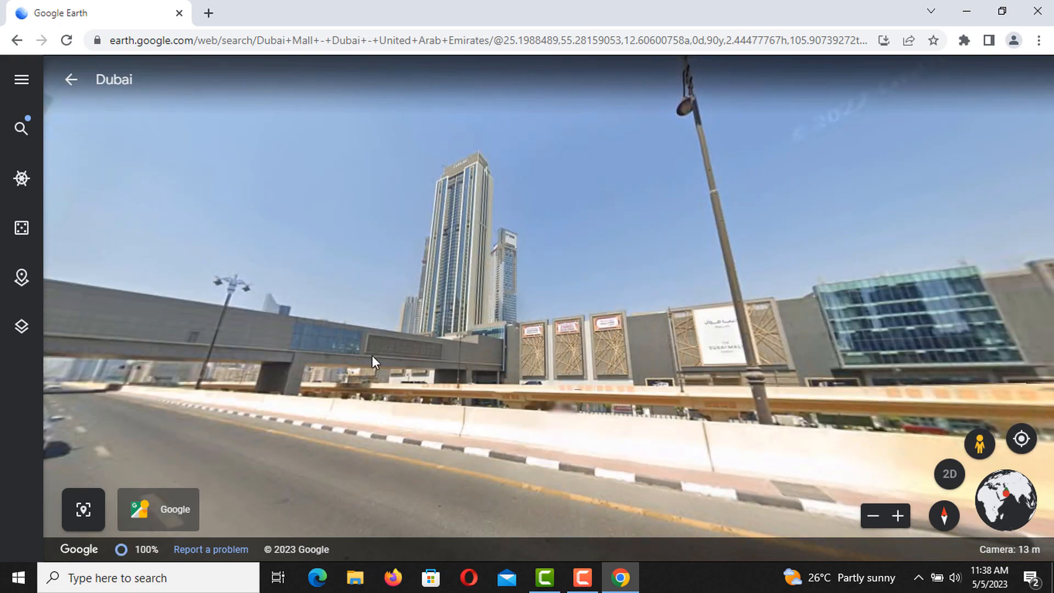
Step: Leave the road-level view for the map, show the Street View coverage, and enter Street View inside Dubai Mall near the aquarium
click(979, 446)
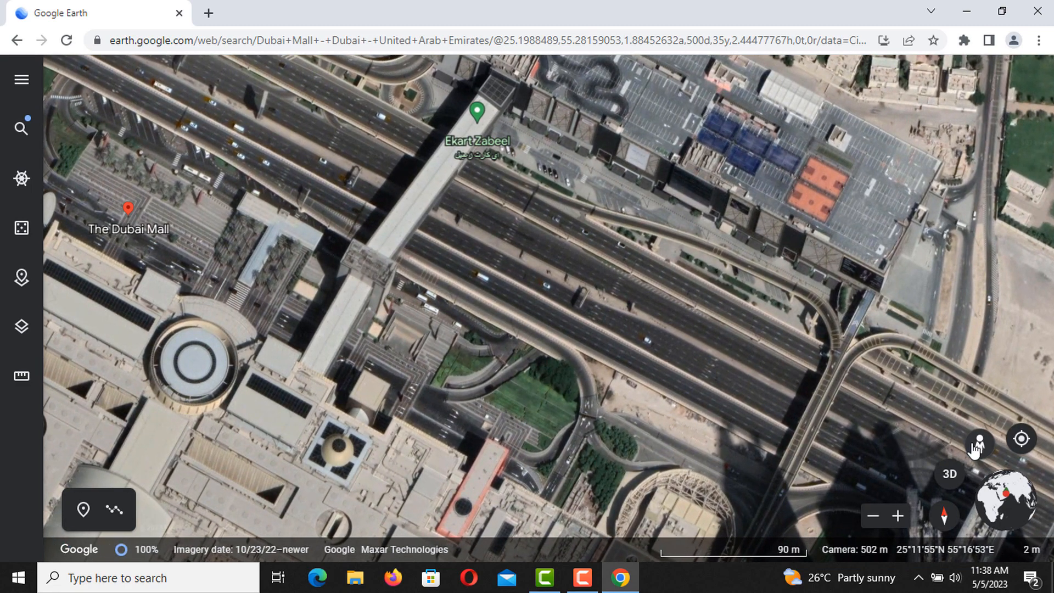
click(978, 445)
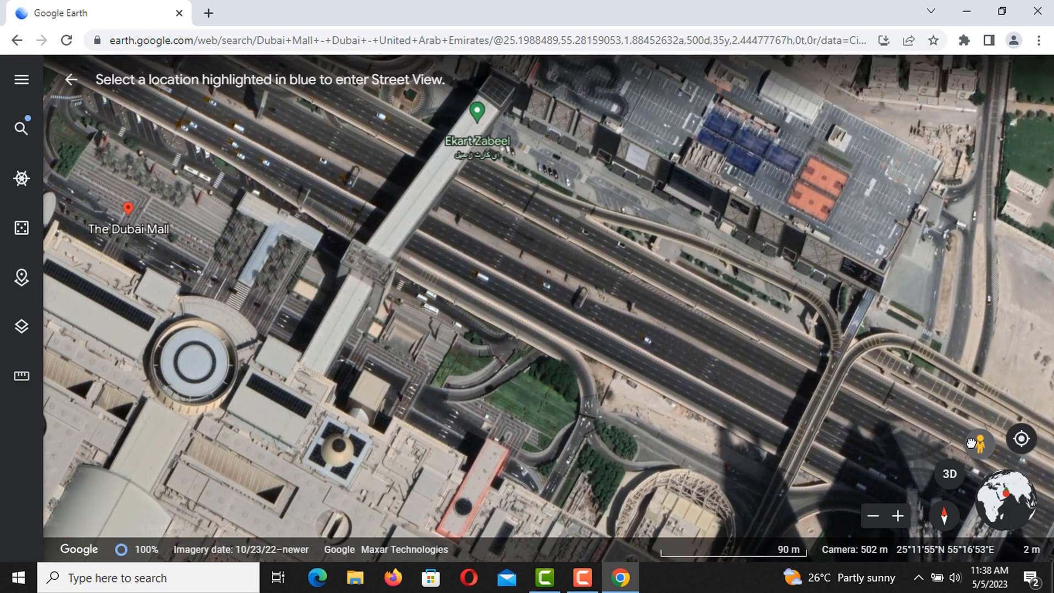
drag(373, 387, 502, 248)
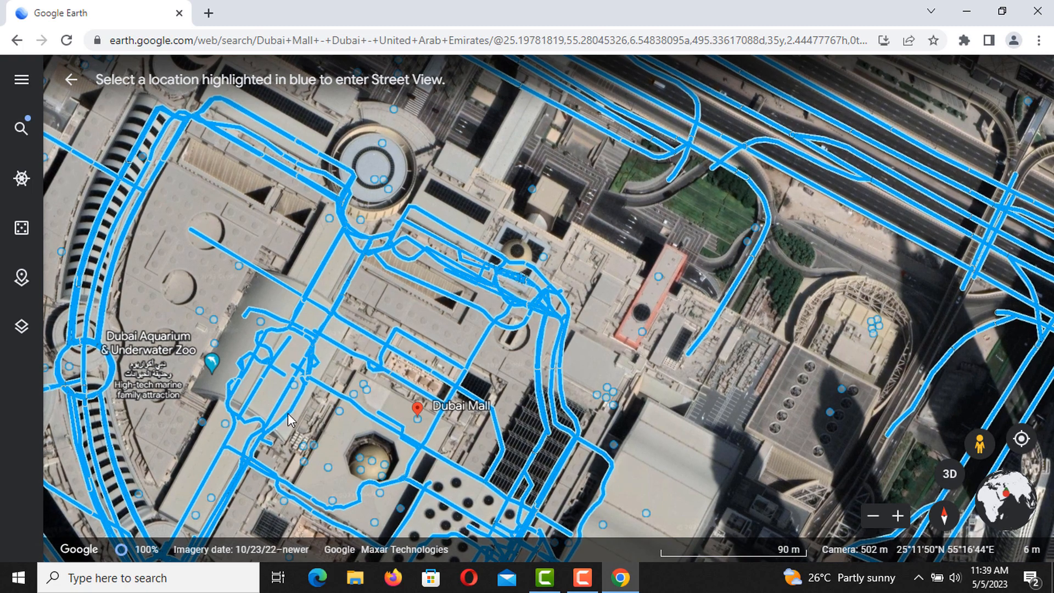
click(287, 413)
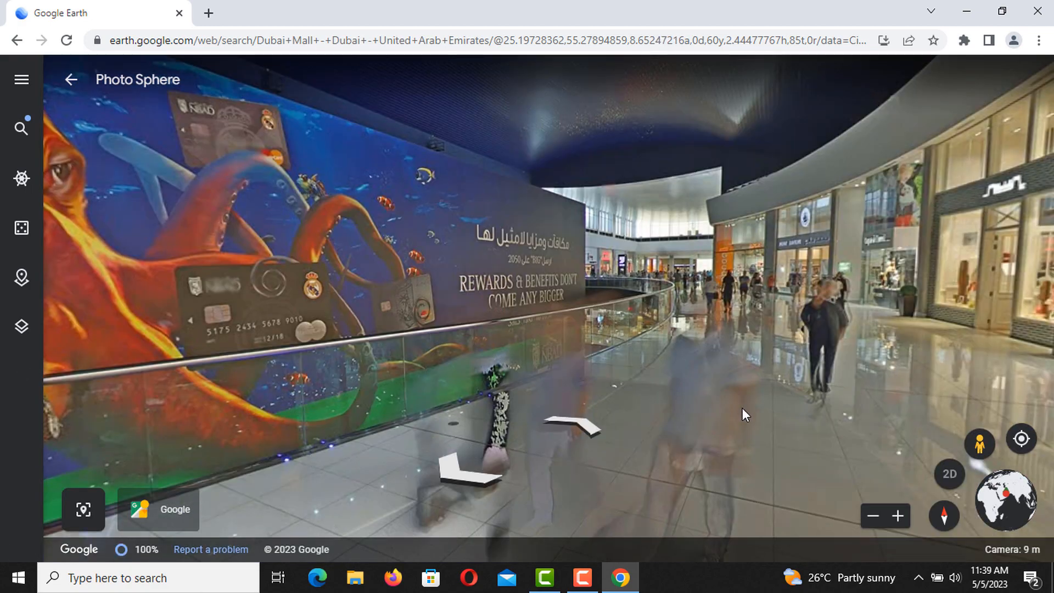
Step: Turn to the taf Kids storefront, zoom in on the shoe display around the New Balance poster, and zoom back out
drag(742, 408, 379, 475)
drag(554, 421, 142, 347)
drag(642, 318, 344, 408)
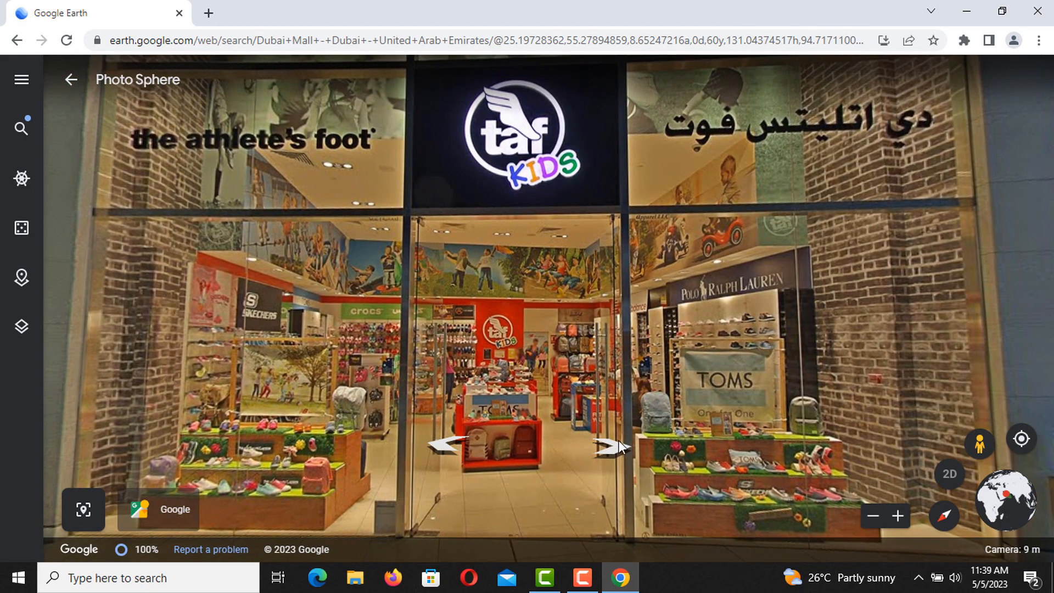
drag(618, 440, 728, 390)
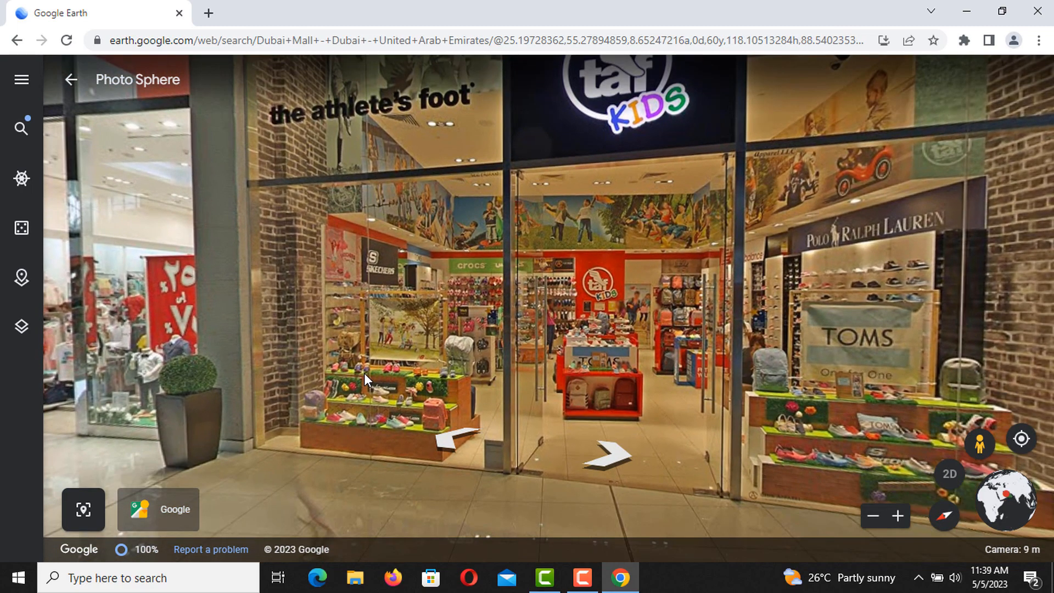
scroll(364, 373, up, 3)
scroll(364, 372, up, 2)
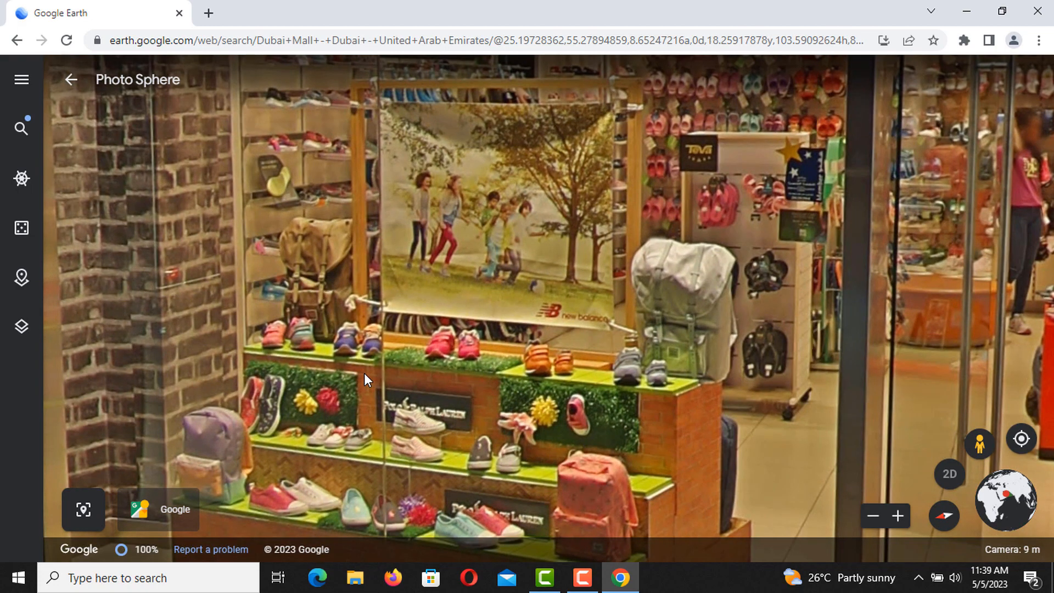
scroll(364, 373, down, 3)
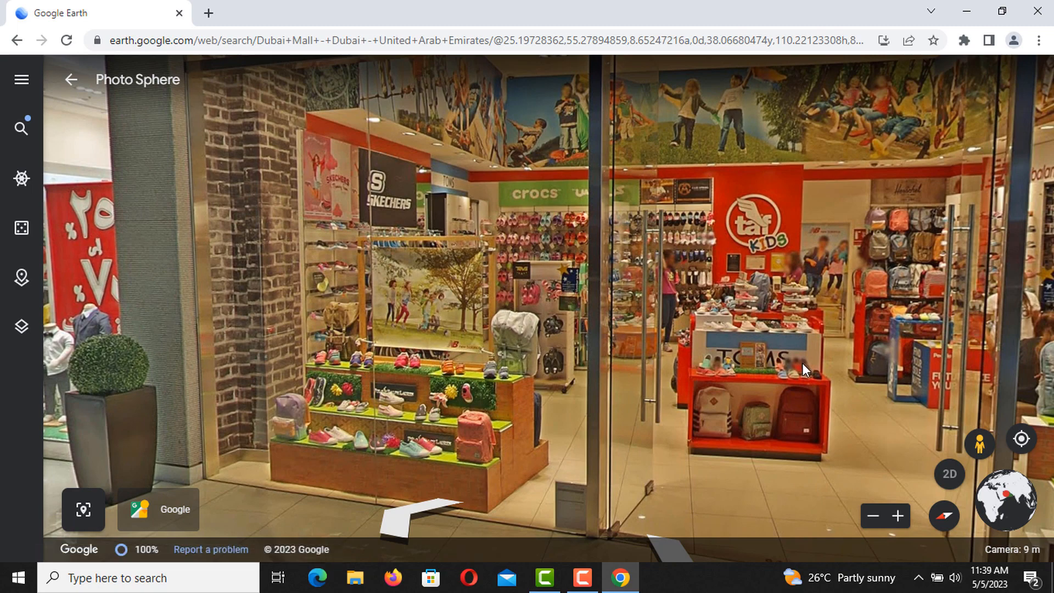
Step: Inspect the TOMS window display of the taf Kids store by zooming in and back out
drag(802, 362, 312, 289)
scroll(359, 138, up, 3)
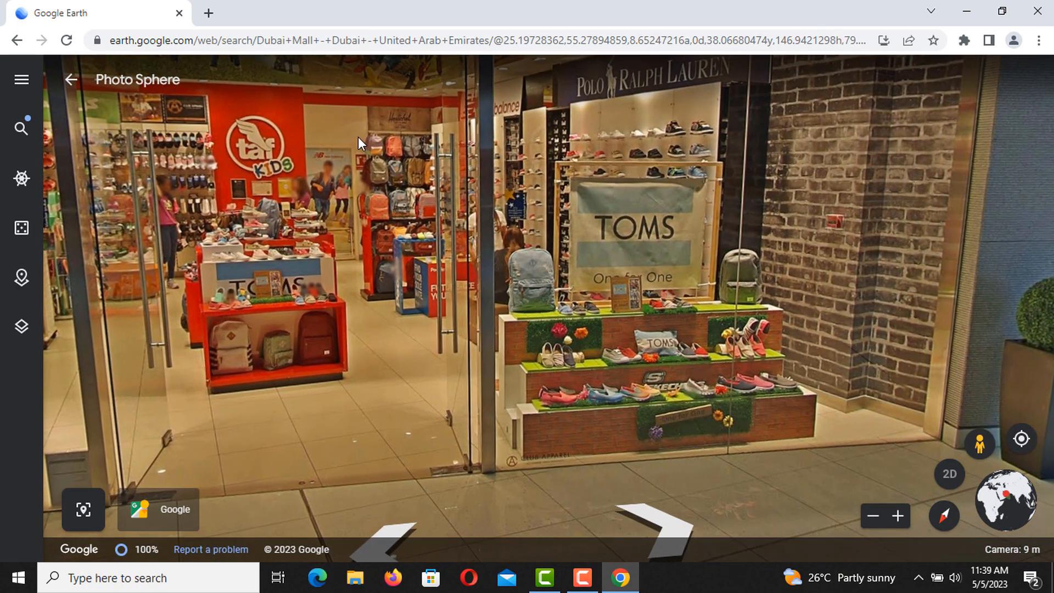
scroll(357, 136, down, 2)
scroll(359, 138, down, 3)
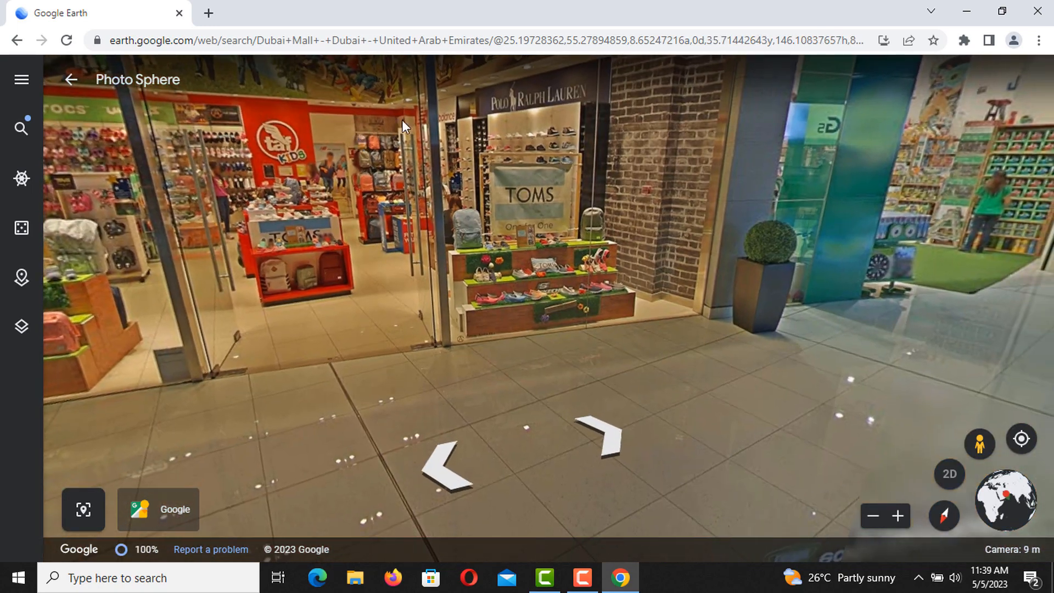
Step: Face the mall corridor beside the Early Learning Centre and advance in Street View past its entrances
drag(893, 217, 357, 296)
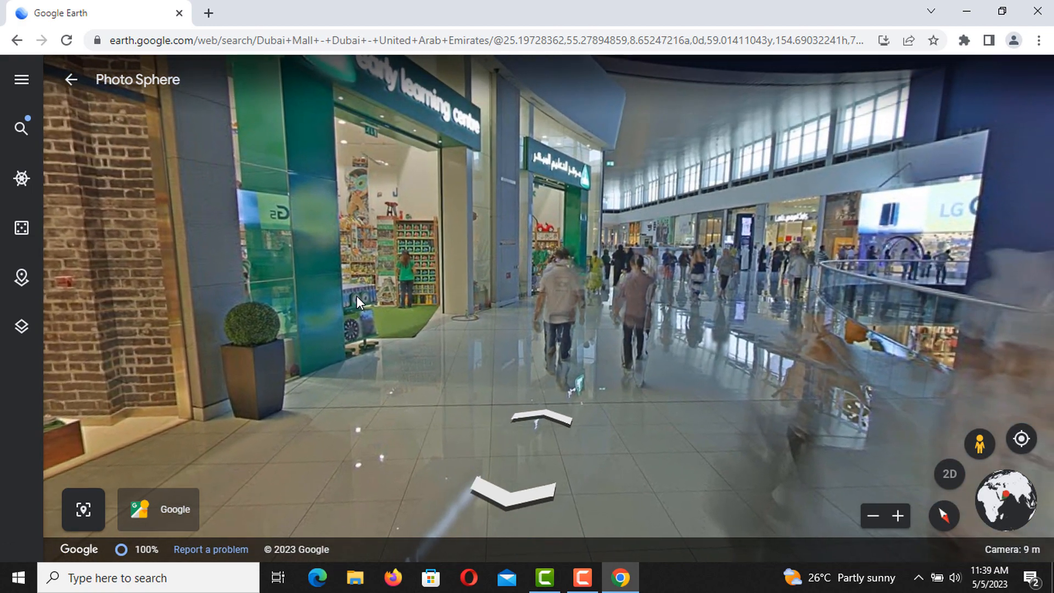
drag(663, 294, 566, 318)
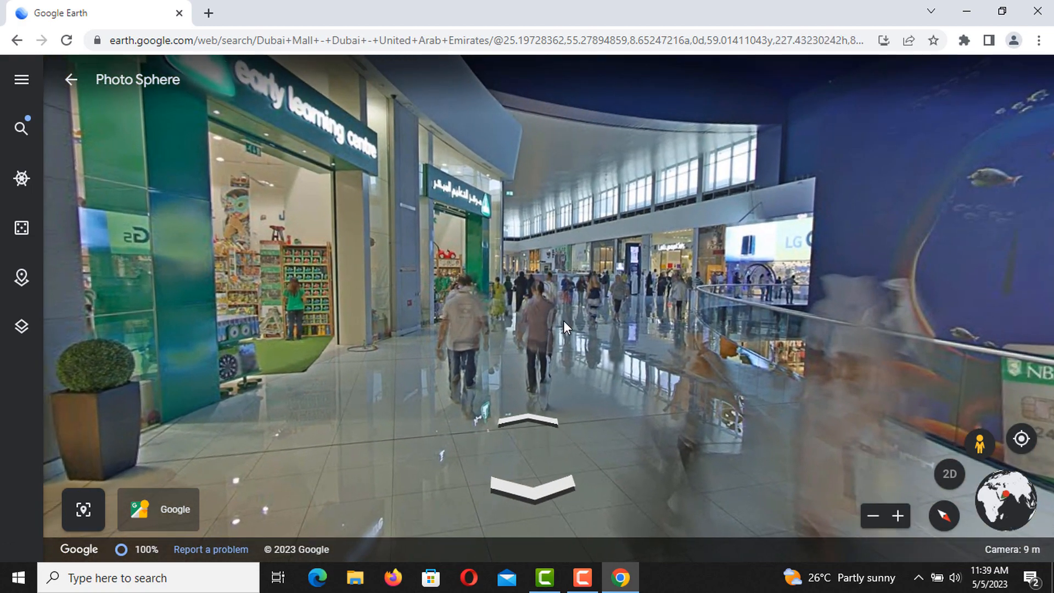
click(564, 321)
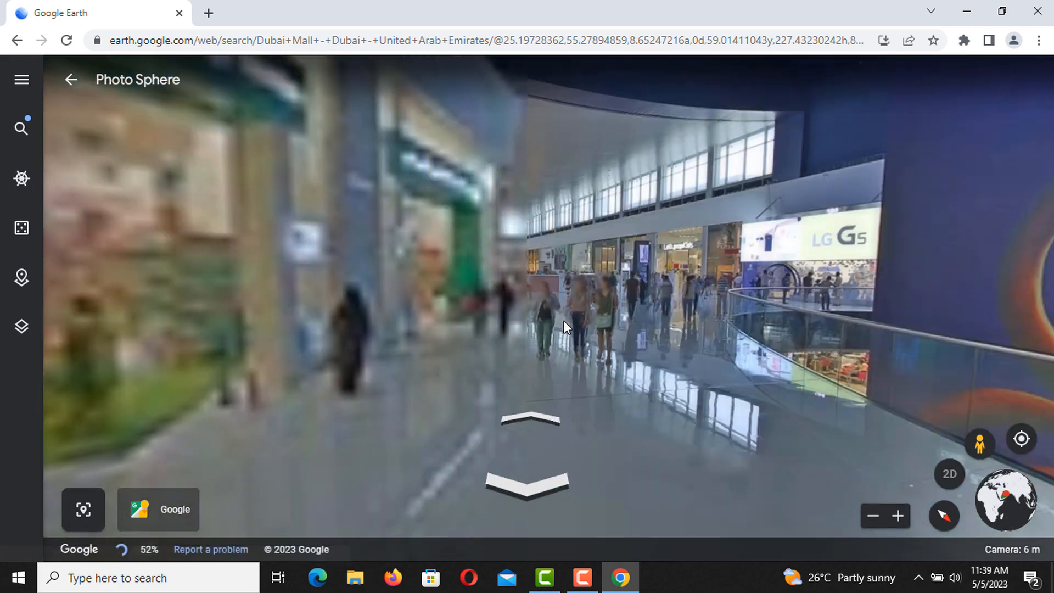
click(564, 320)
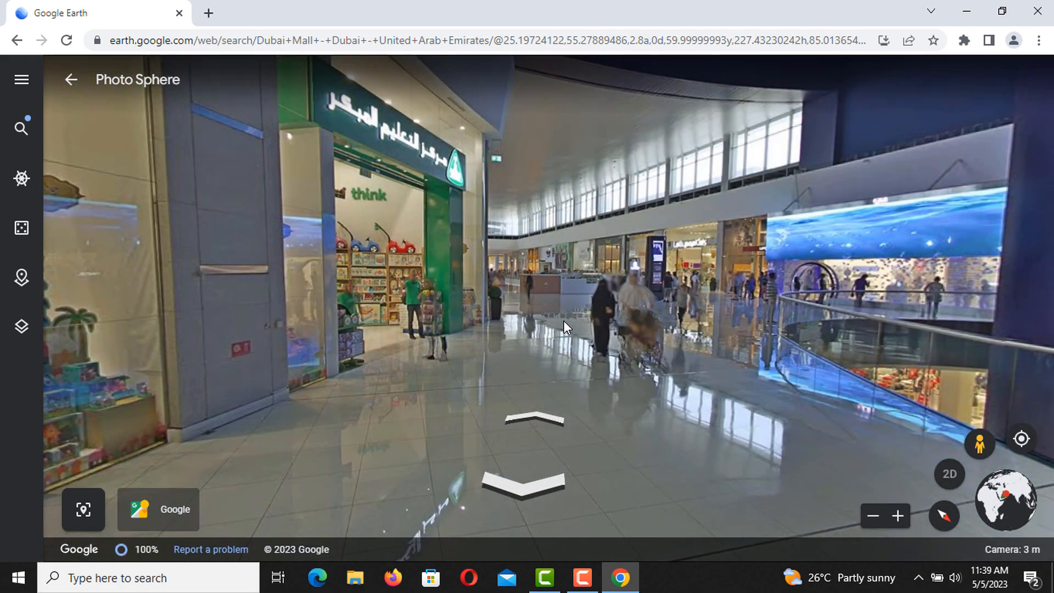
click(564, 320)
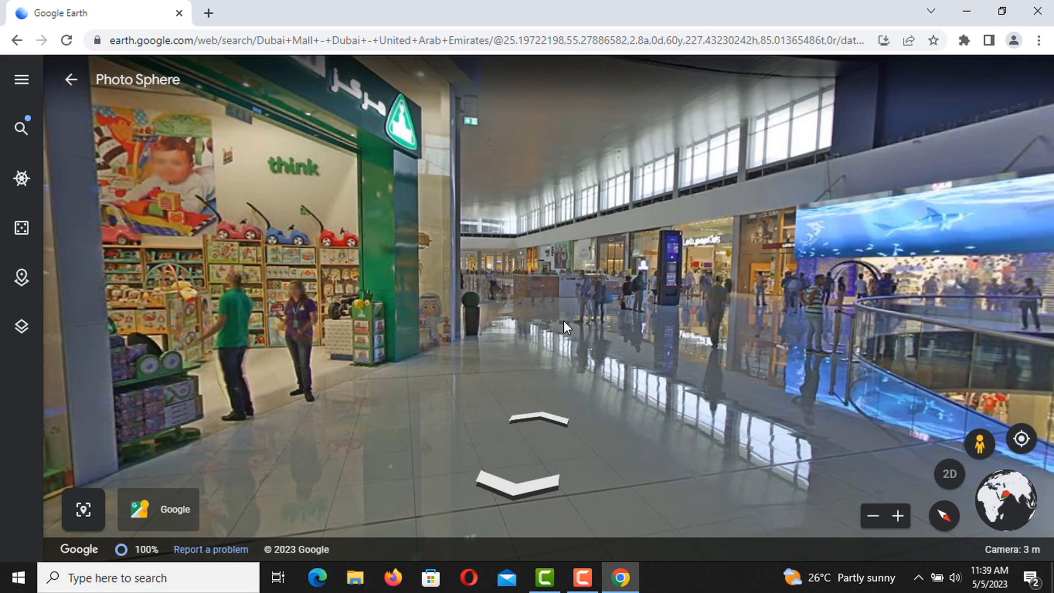
click(564, 321)
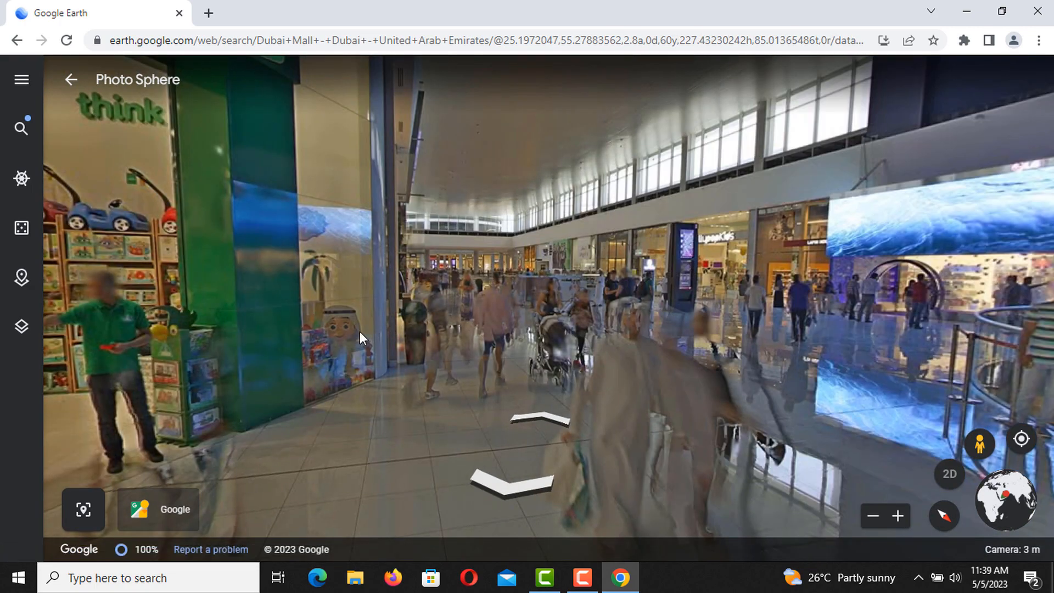
Step: Turn toward the toy store interior, zoom in on its shelves, and swing the view back along the mall corridor
drag(360, 330, 733, 358)
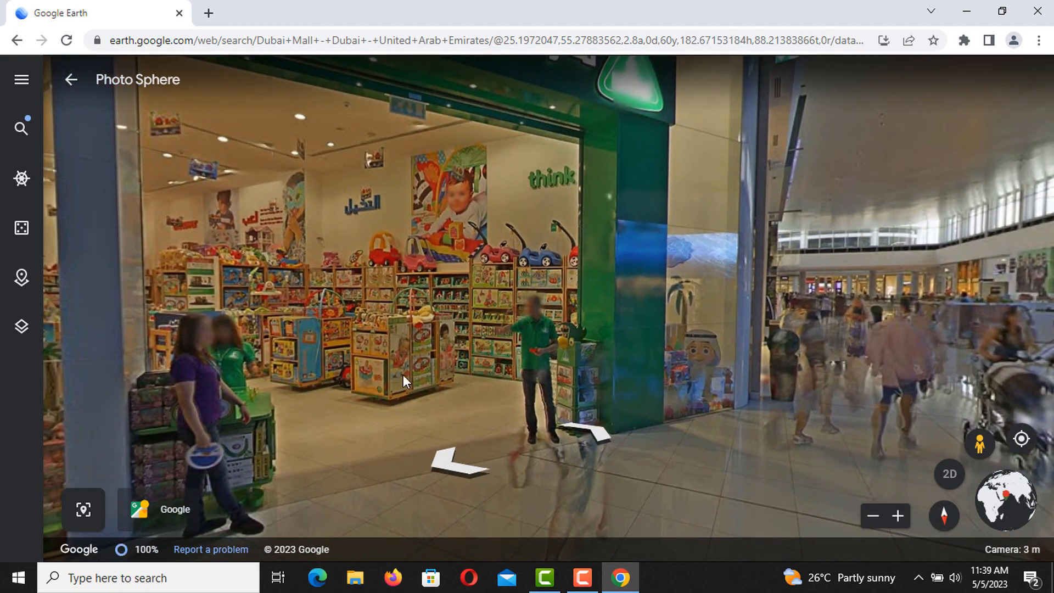
scroll(342, 289, up, 3)
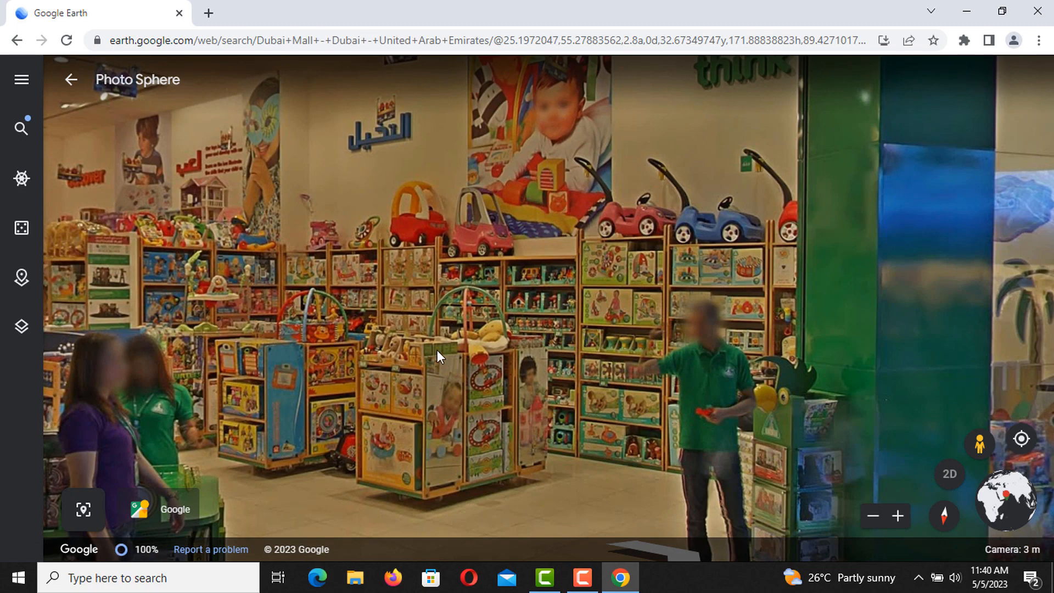
drag(437, 350, 180, 368)
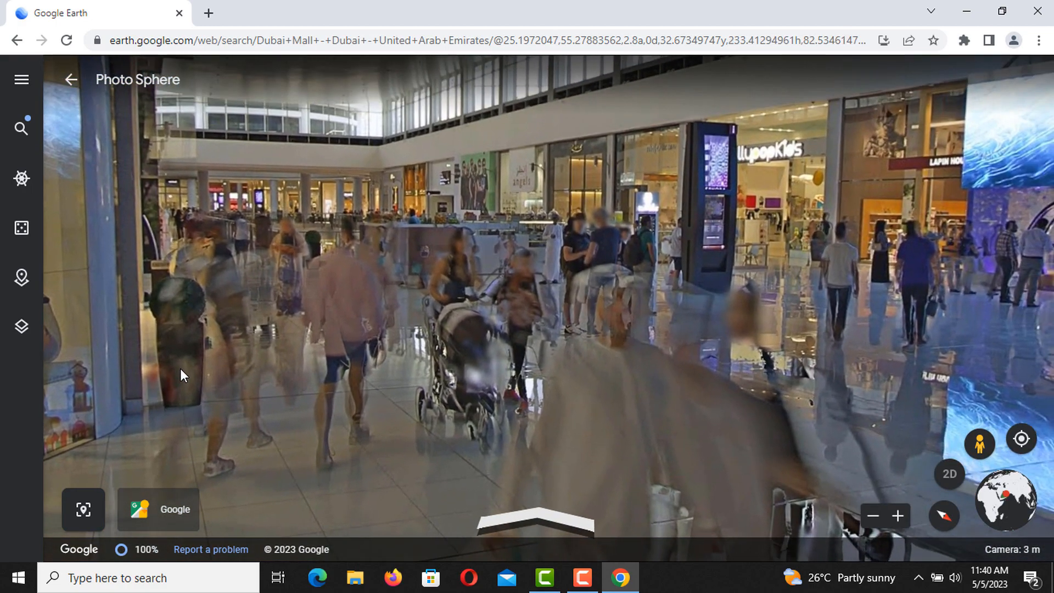
Step: Advance in Street View along the mall corridor past LollypopKids to the open area beside the wooden kiosk
click(180, 368)
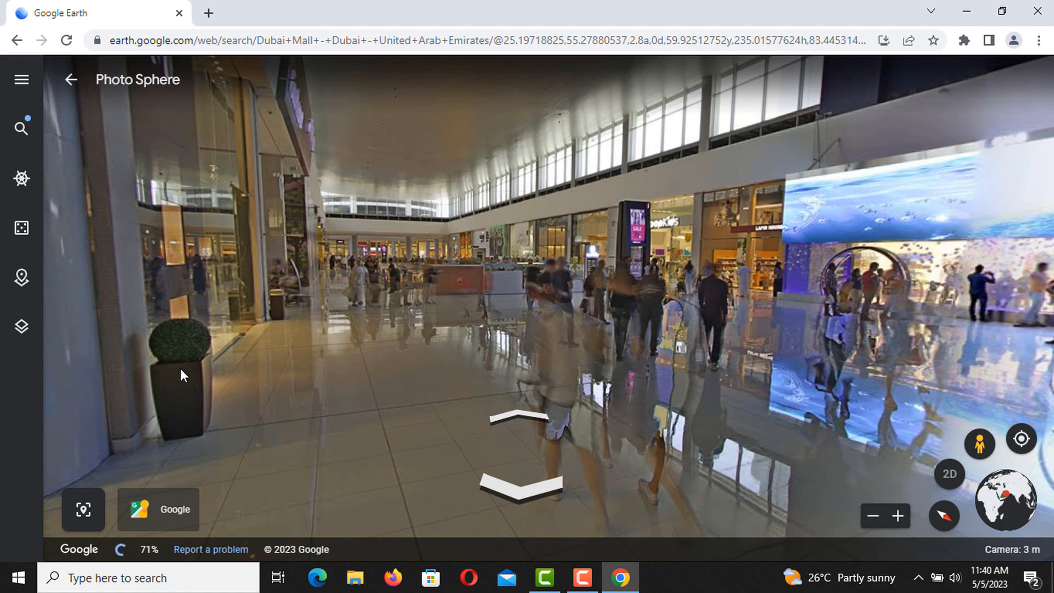
click(181, 368)
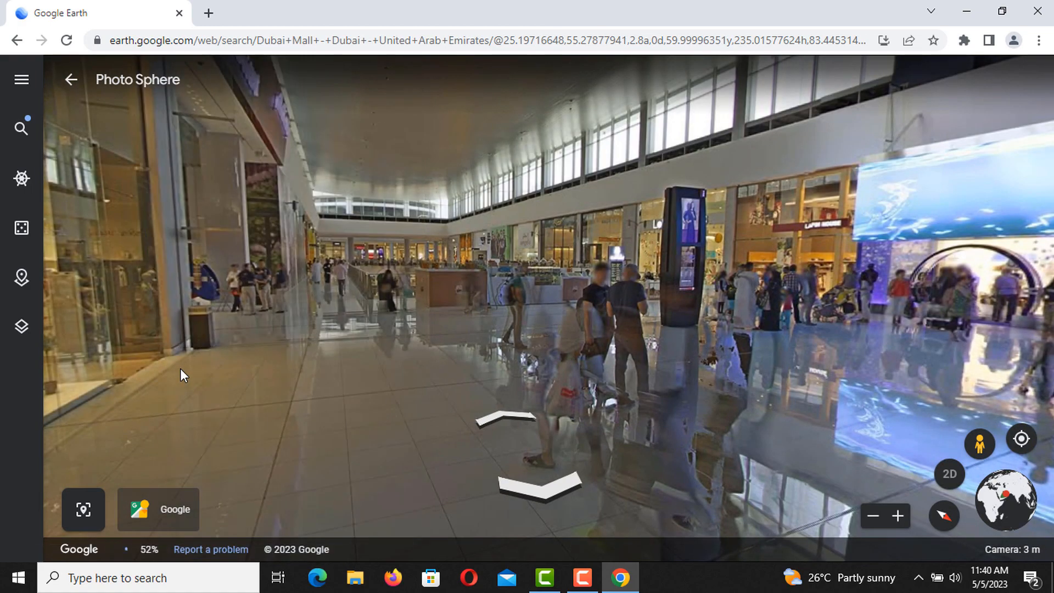
drag(426, 357, 509, 414)
click(510, 418)
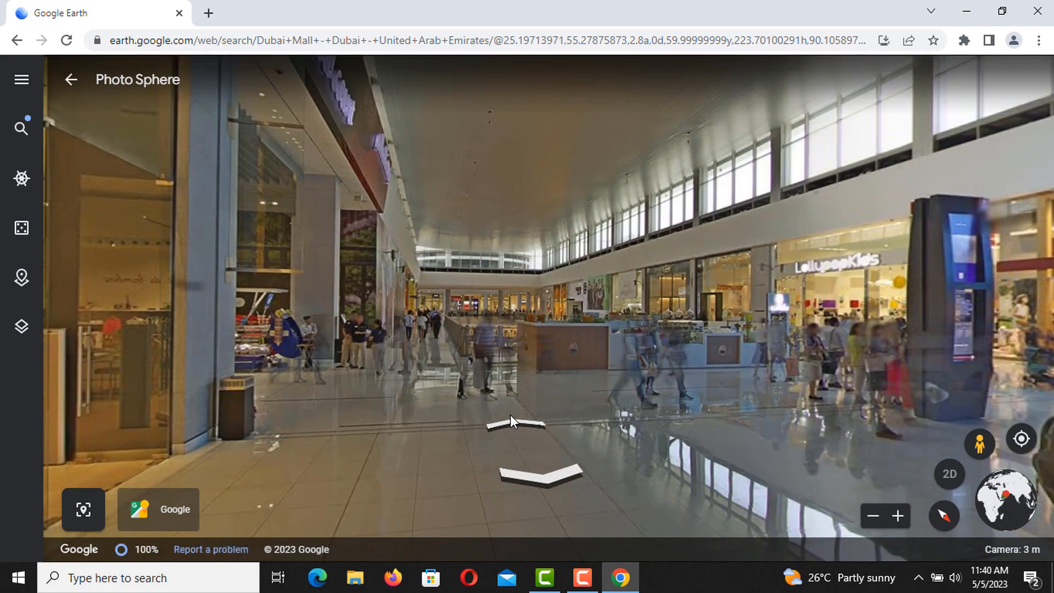
click(511, 418)
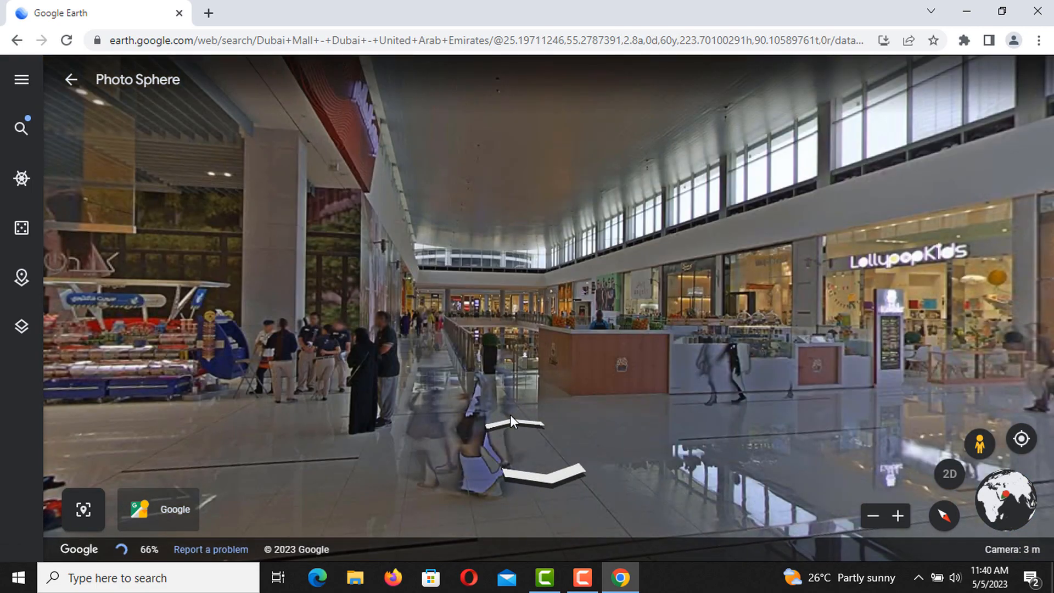
click(511, 416)
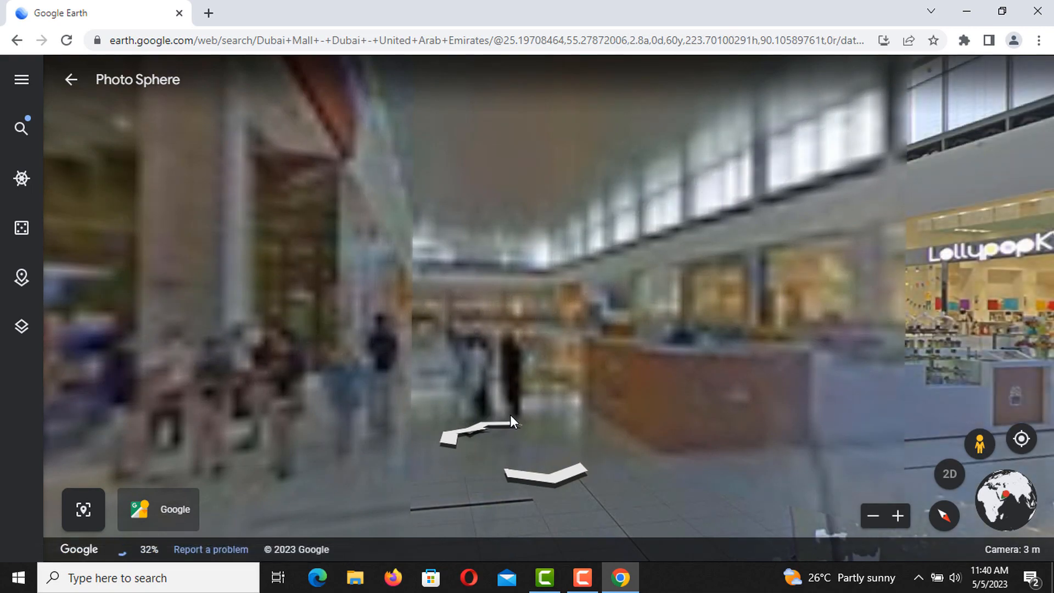
Step: Look around from the candy stall and seated children to the LollypopKids, Lapin House and LG displays
drag(399, 321, 880, 263)
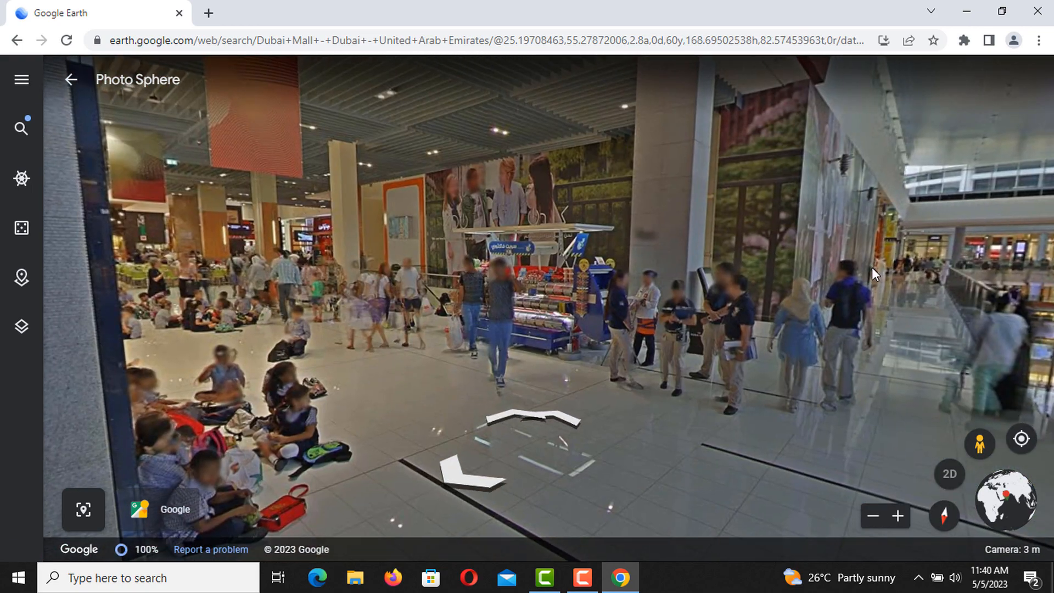
drag(255, 426, 229, 538)
drag(743, 429, 275, 376)
drag(588, 390, 89, 350)
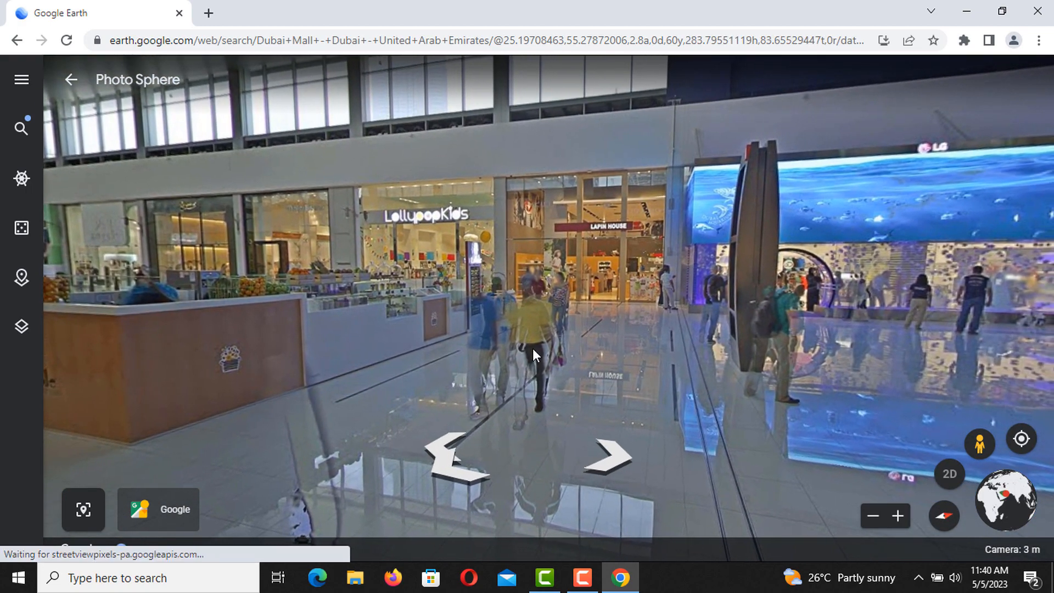
drag(532, 349, 174, 344)
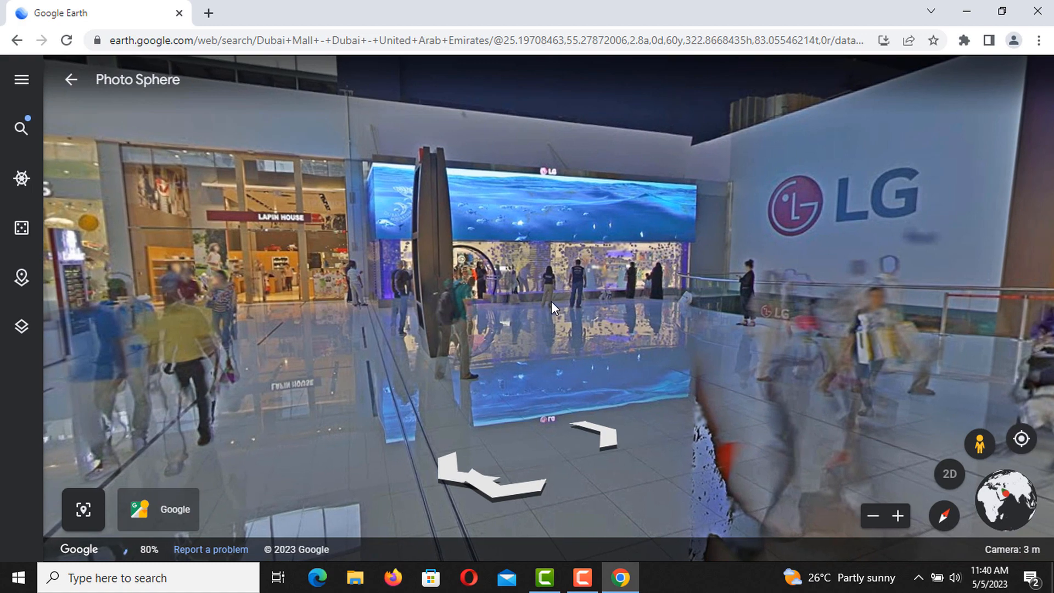
Step: Inspect the mall ceiling overhead and bring the view back to eye level along the corridor
drag(551, 300, 638, 477)
drag(263, 329, 125, 458)
drag(562, 498, 713, 390)
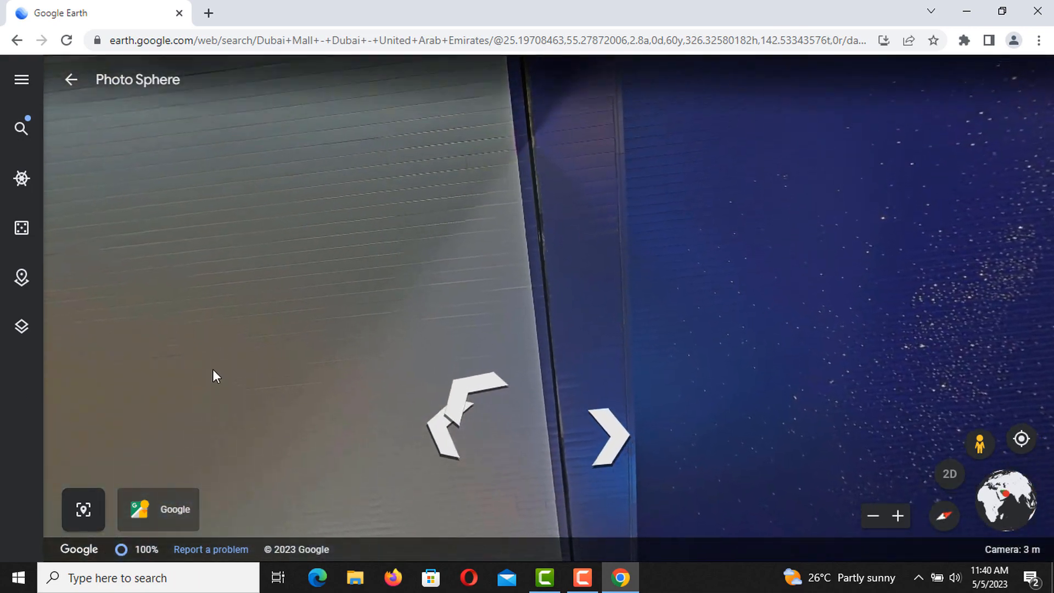
drag(213, 369, 809, 488)
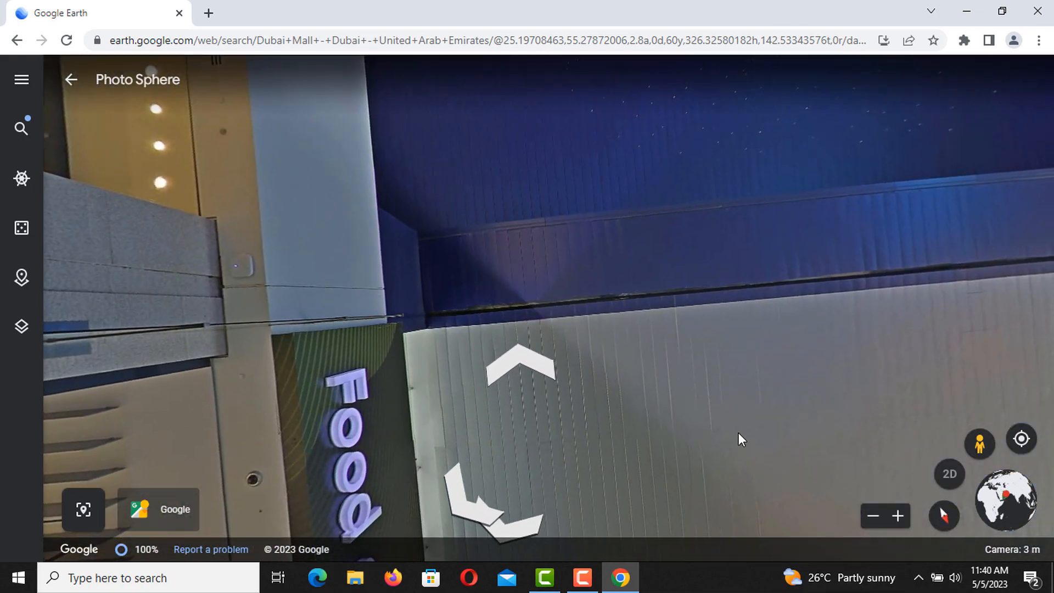
drag(739, 432, 703, 95)
drag(650, 416, 743, 7)
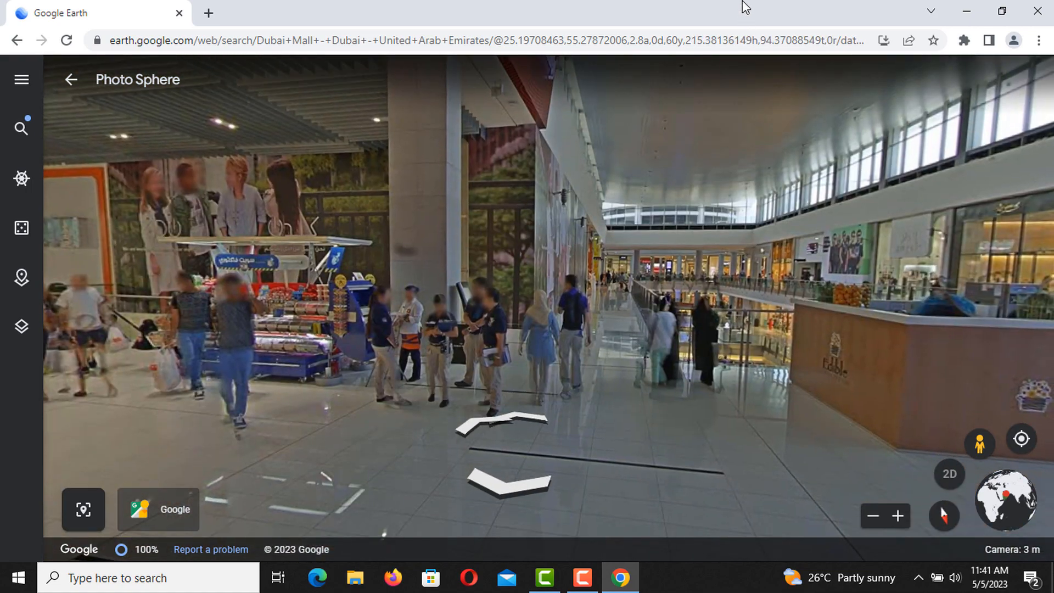
Step: Face the candy stall in front of the fenced mural and move up to it in Street View
drag(613, 445, 760, 442)
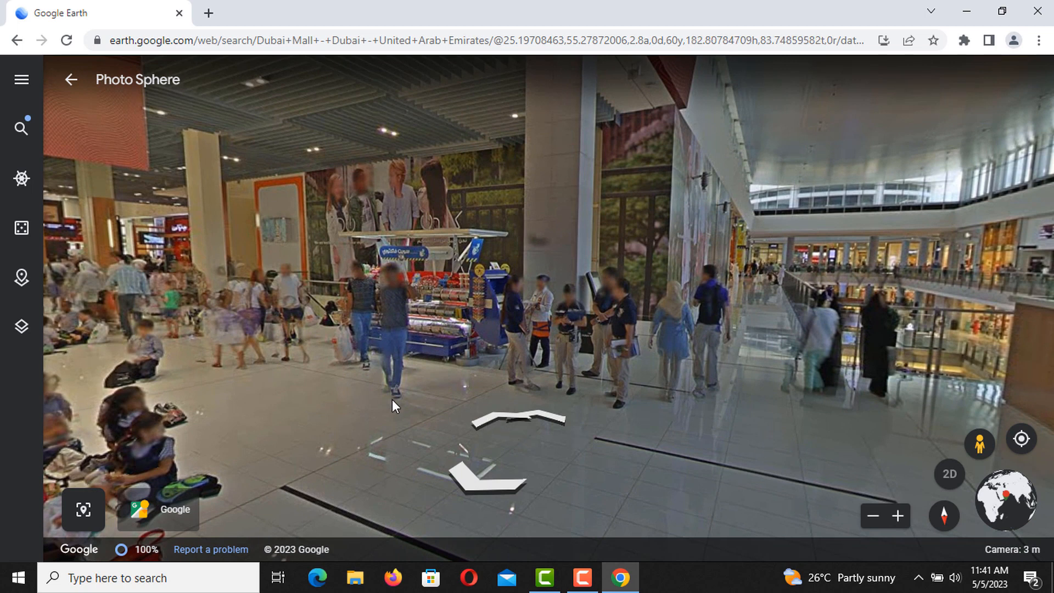
drag(393, 400, 495, 423)
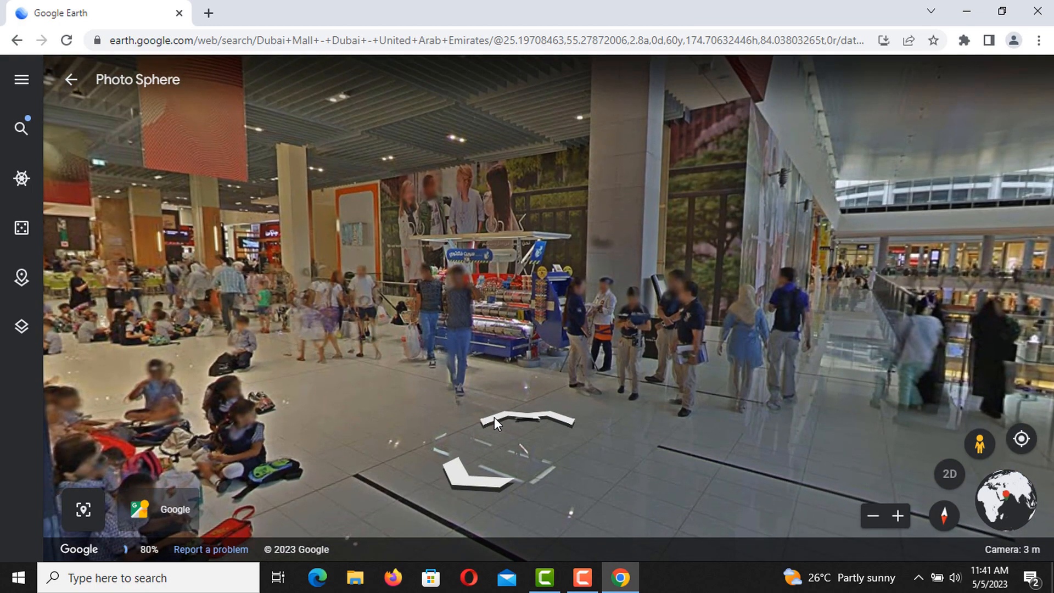
click(495, 417)
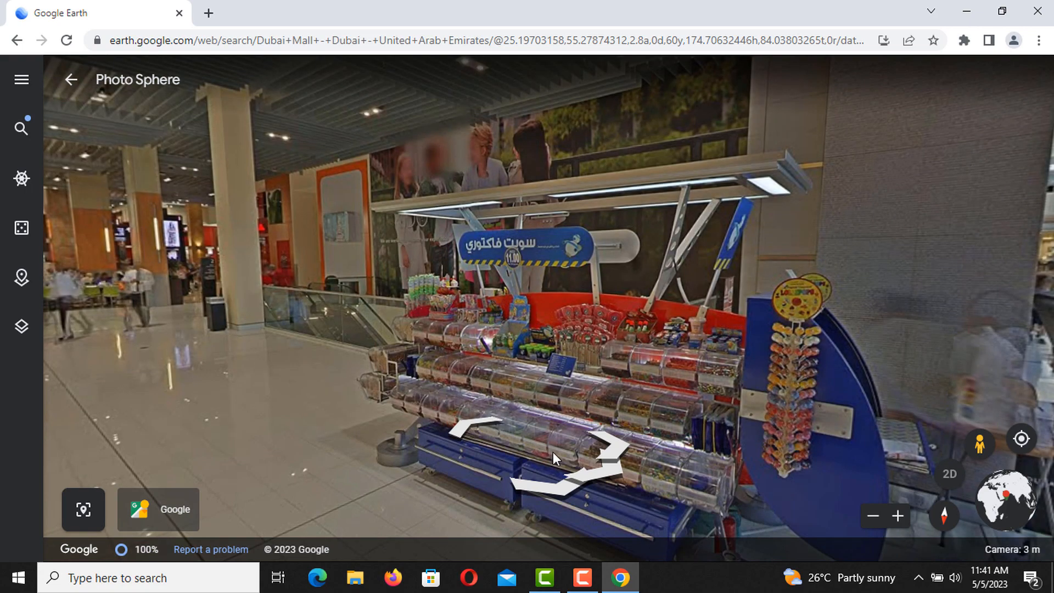
Step: Turn toward the food court and advance past the Graffiti store to the seating beside Pizza Hut
drag(552, 451, 960, 527)
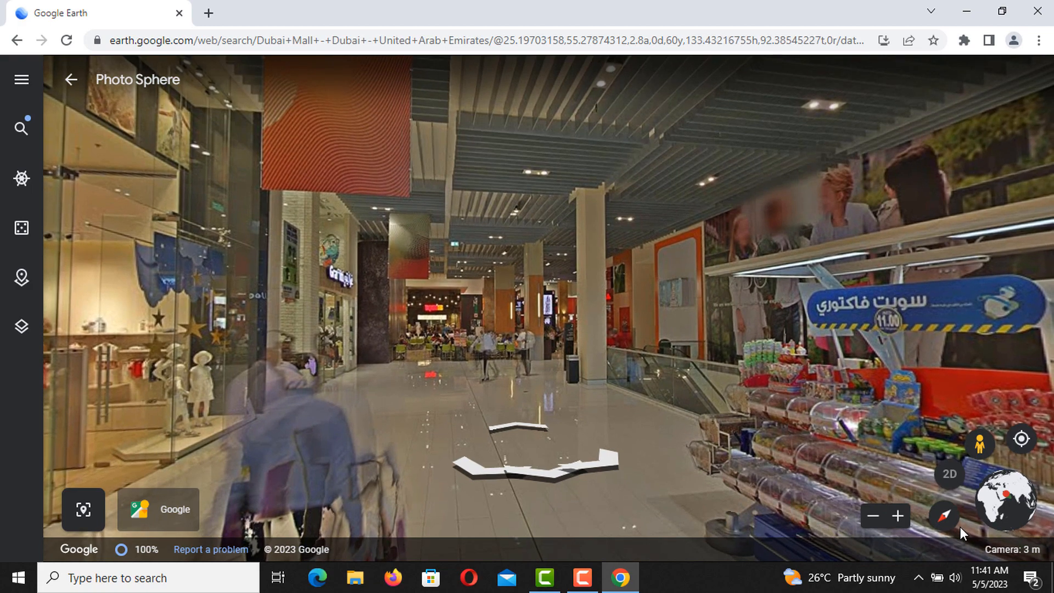
key(Up)
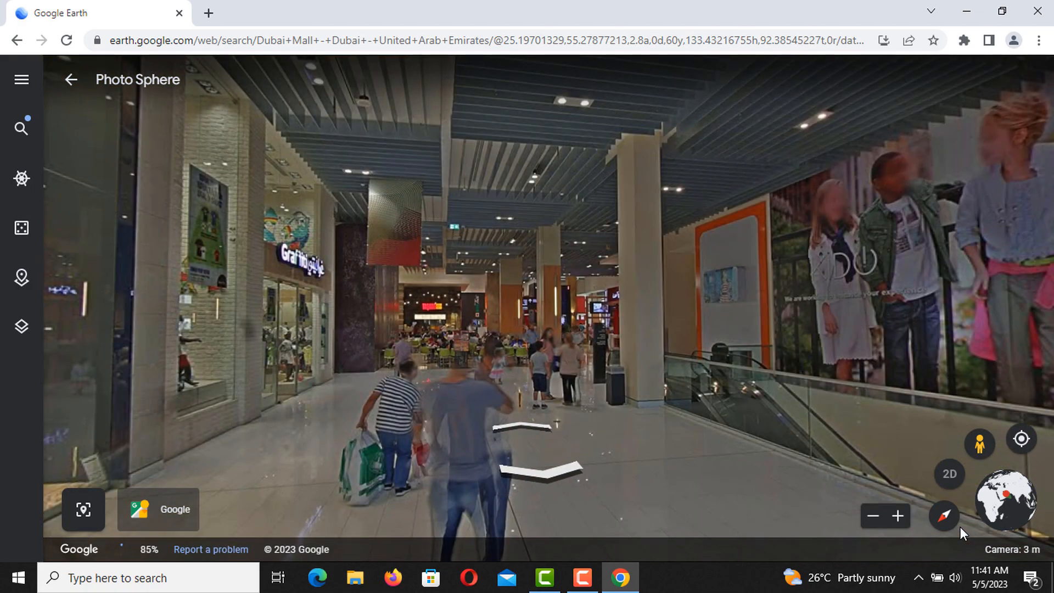
key(Up)
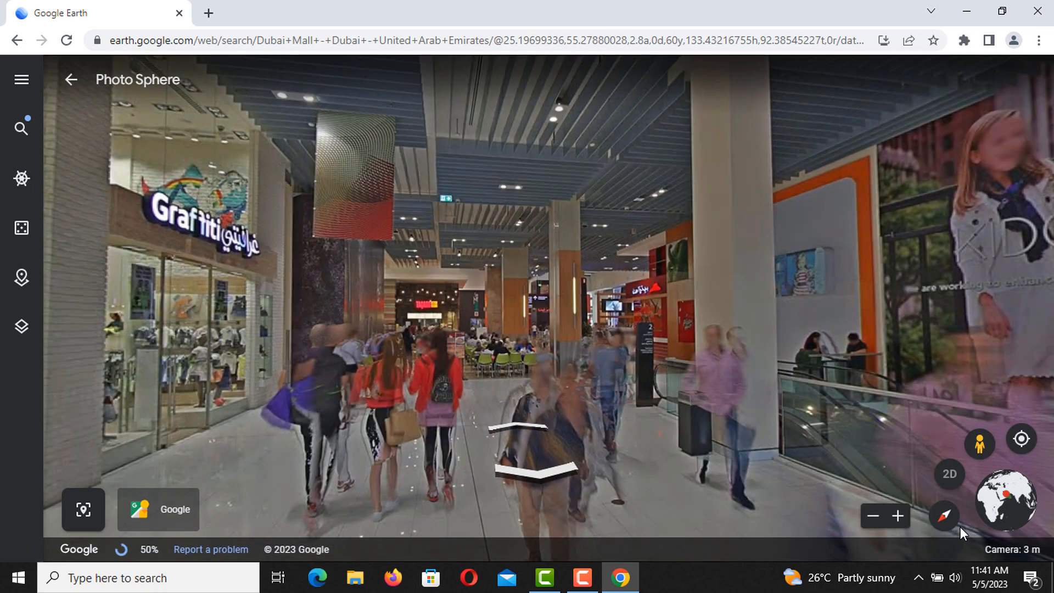
key(Up)
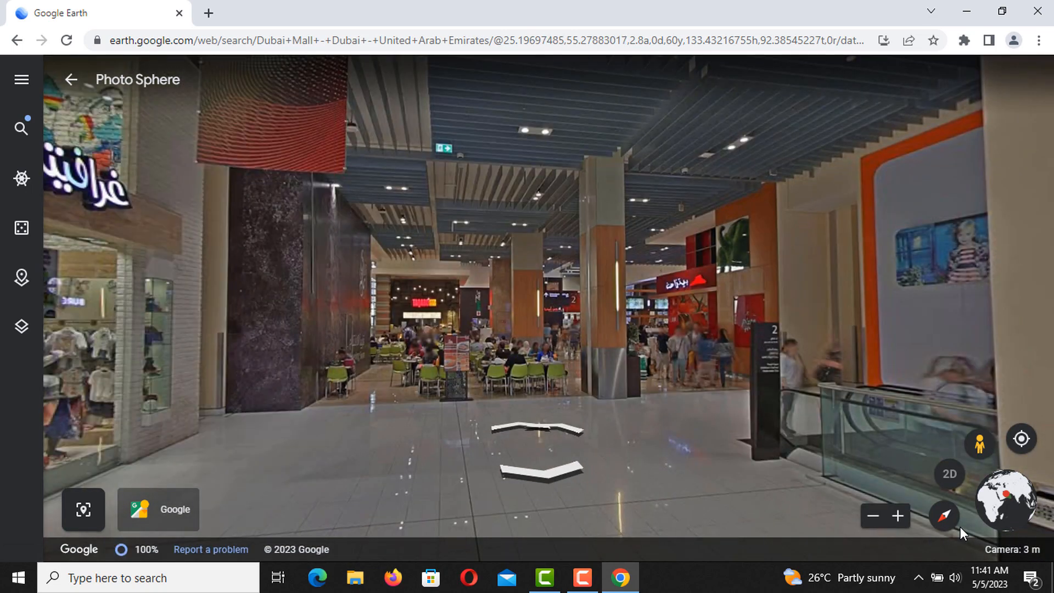
key(Up)
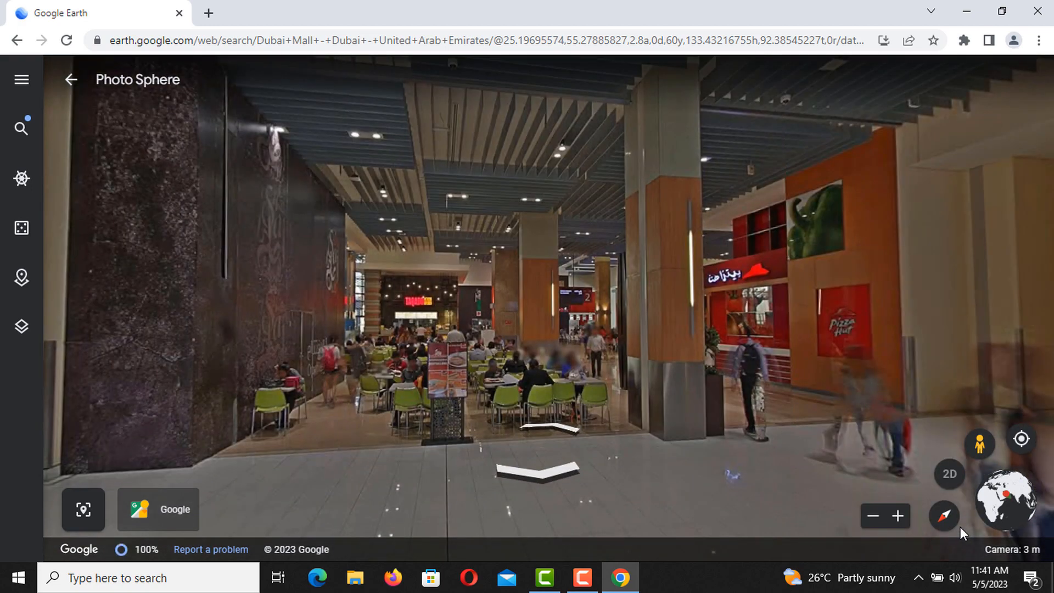
key(Up)
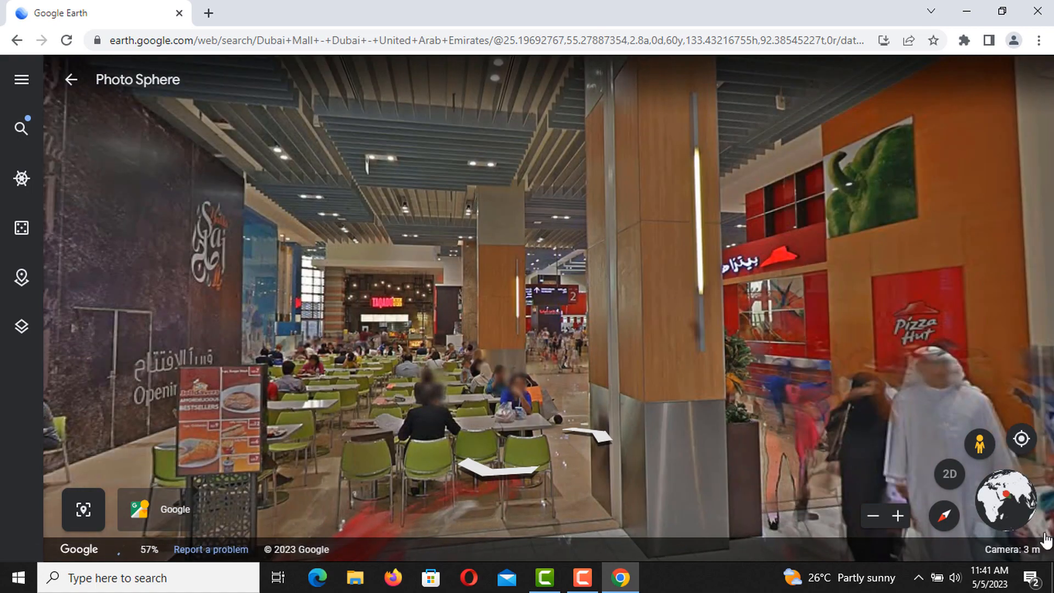
Step: Look around from the food court entrance, viewing the Graffiti storefront, the corridor and the KIDO mural
drag(686, 383, 839, 256)
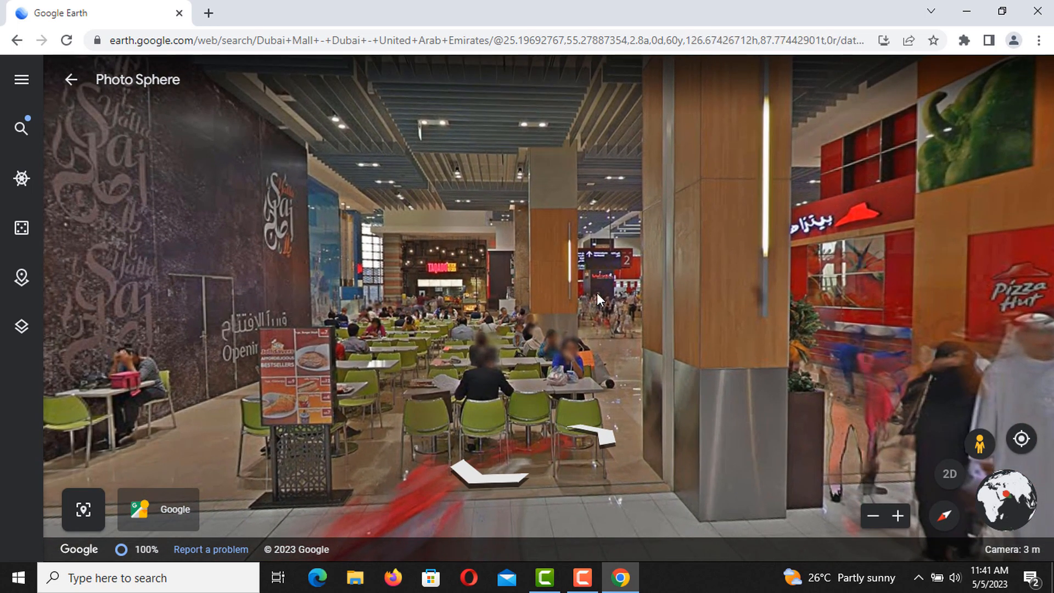
drag(373, 411, 918, 540)
click(432, 412)
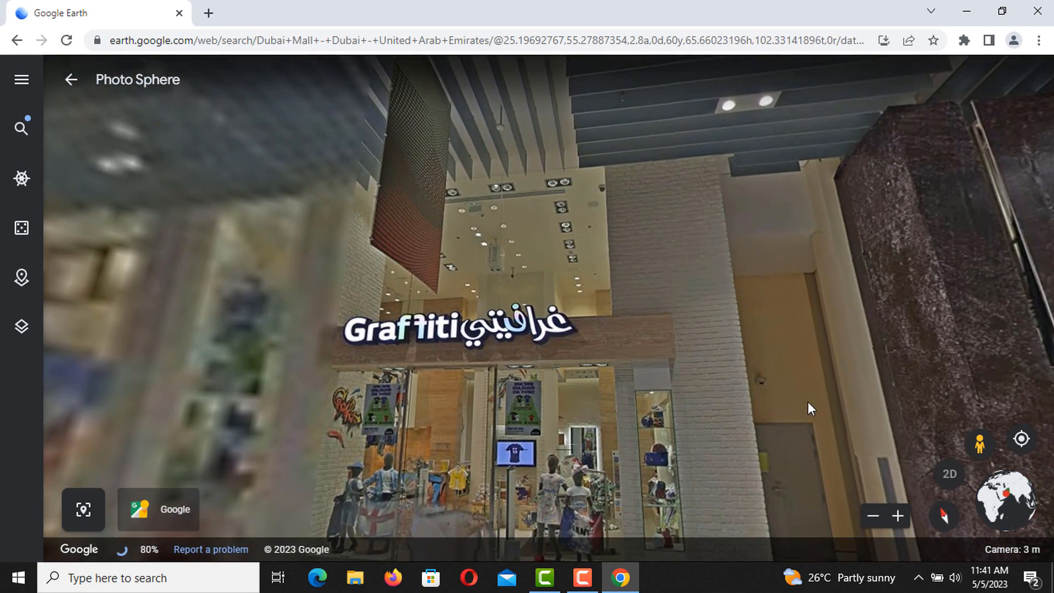
drag(423, 323, 810, 335)
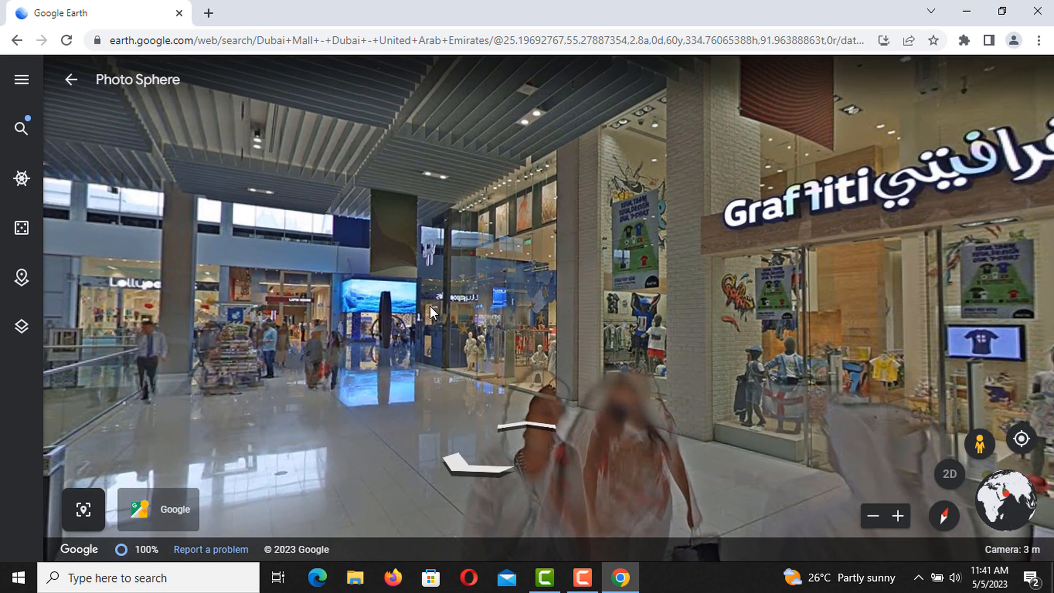
drag(431, 305, 840, 335)
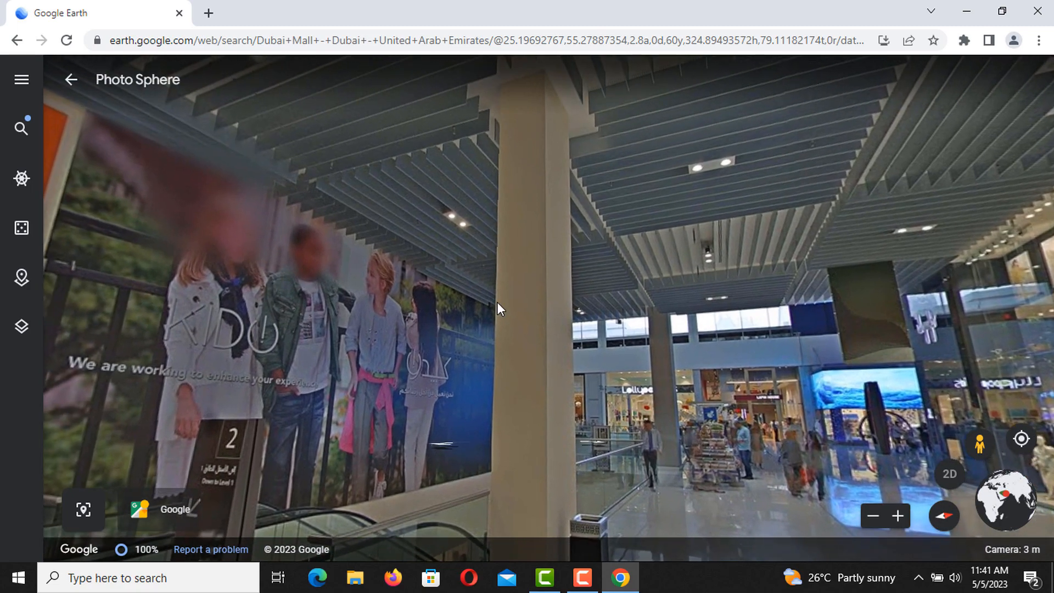
drag(496, 302, 966, 422)
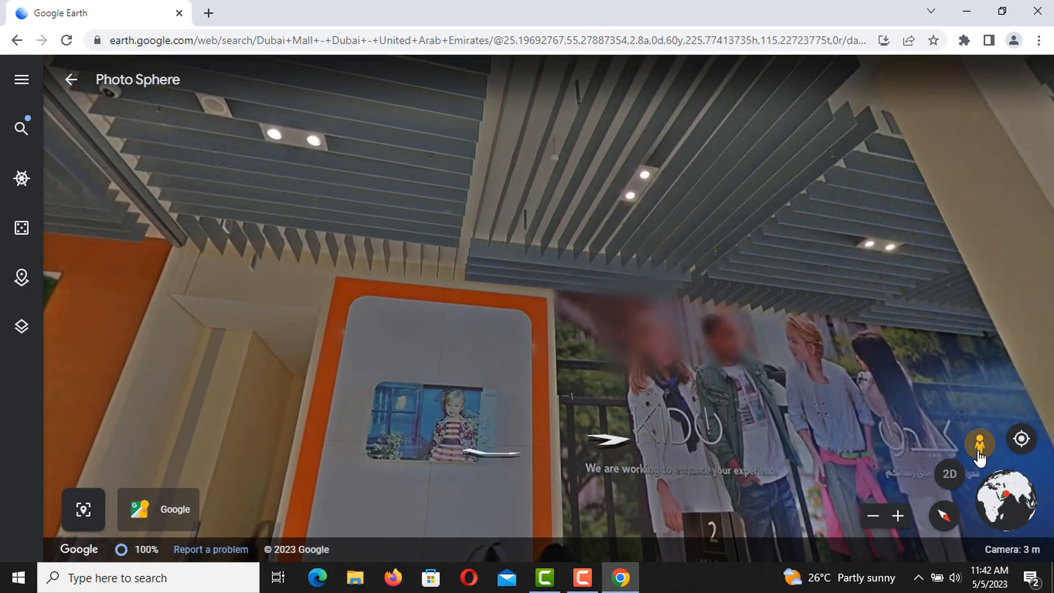
Step: Exit Street View and toggle the aerial view of Dubai Mall to 3D and back to 2D
click(979, 444)
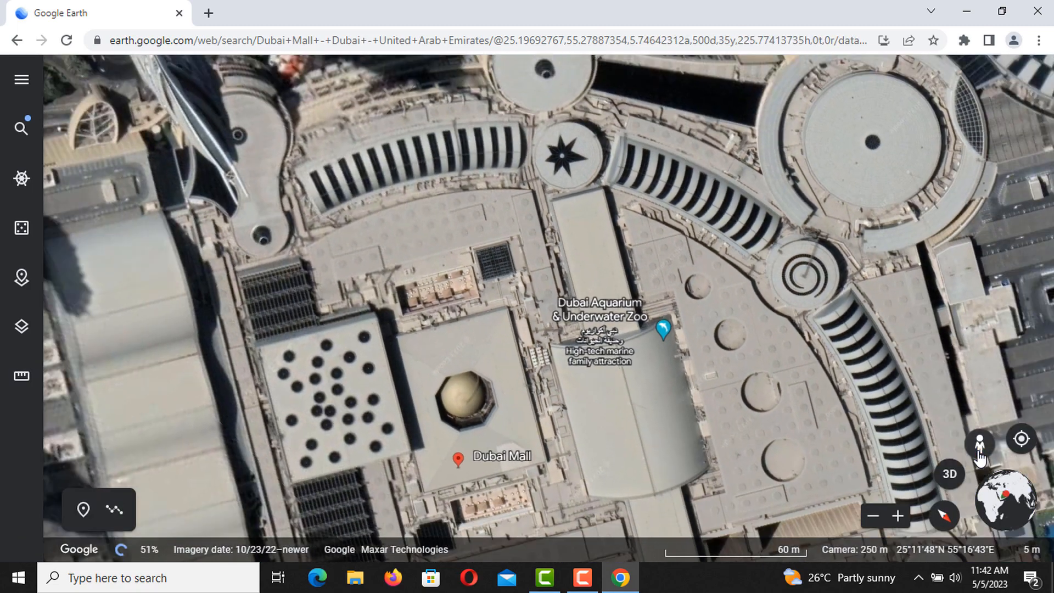
drag(628, 335, 653, 113)
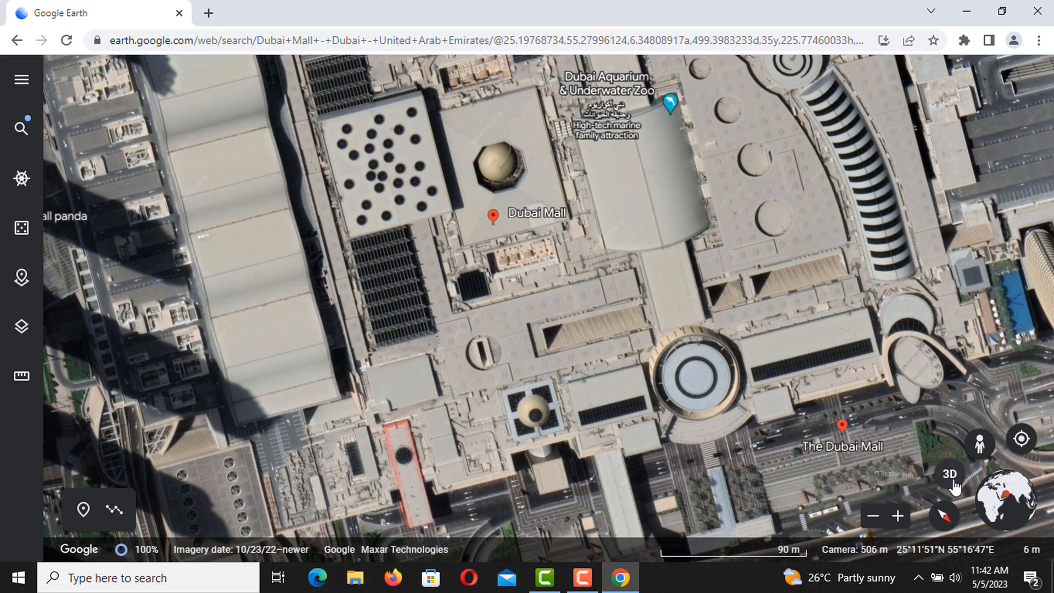
click(952, 478)
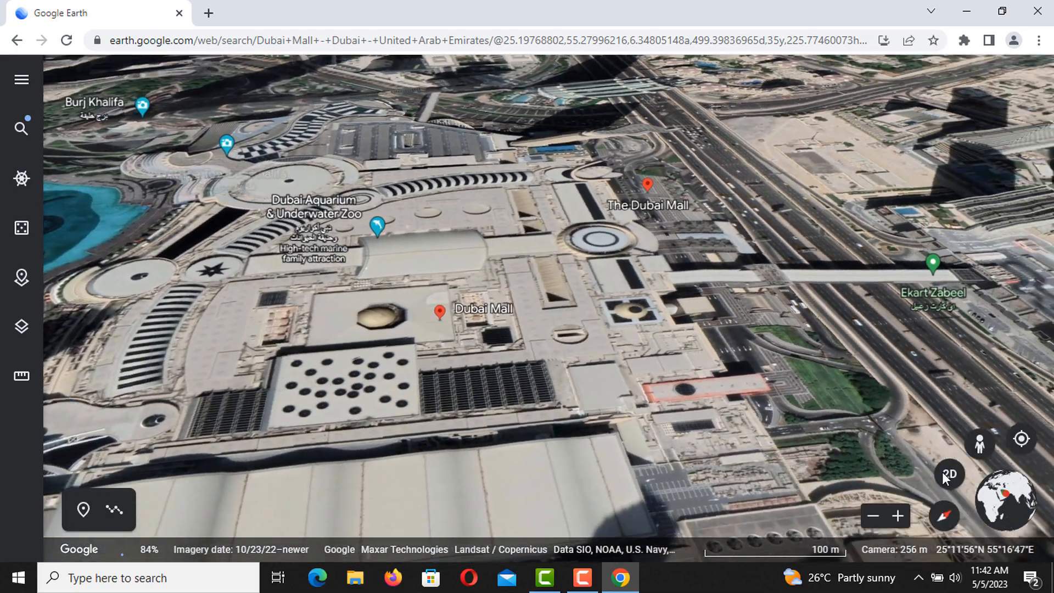
click(948, 475)
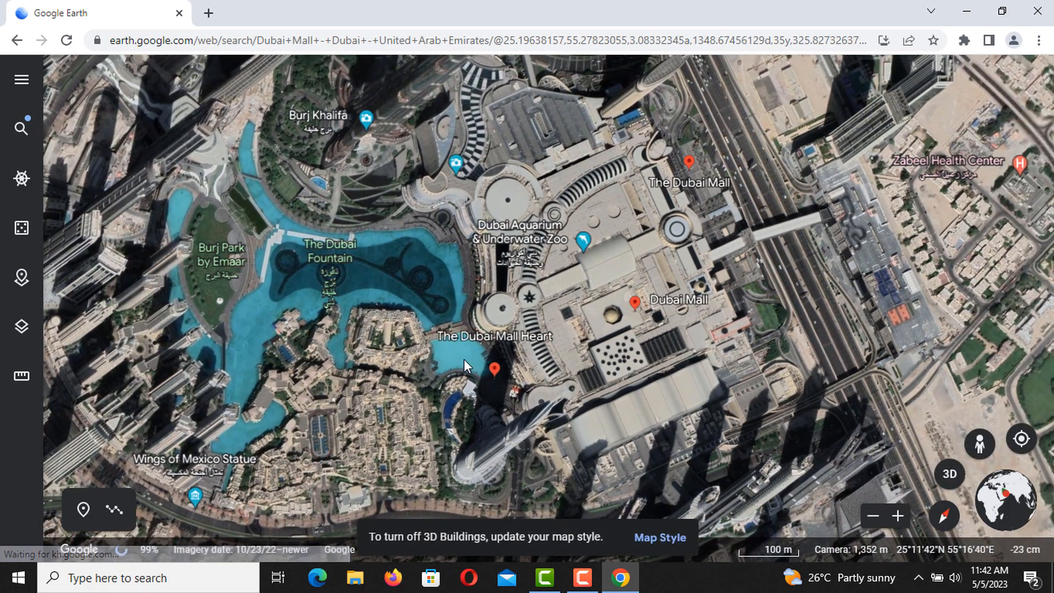
Step: Explore the 2D satellite map southward from The Dubai Fountain across Business Bay to the area around Al Quoz Pond Park
drag(463, 359, 619, 182)
drag(388, 369, 675, 254)
drag(264, 420, 292, 235)
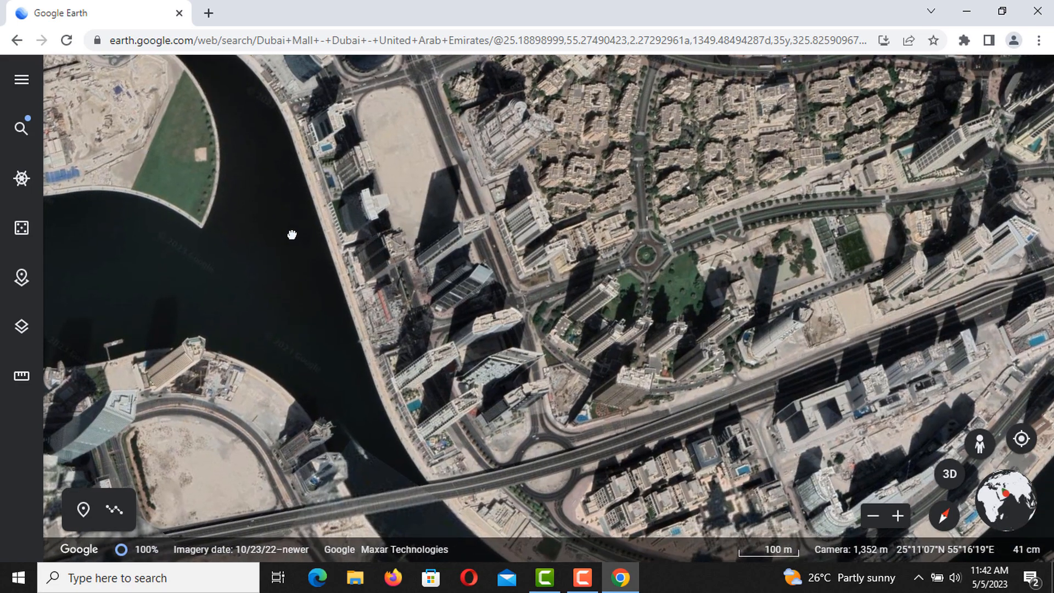
scroll(292, 235, down, 5)
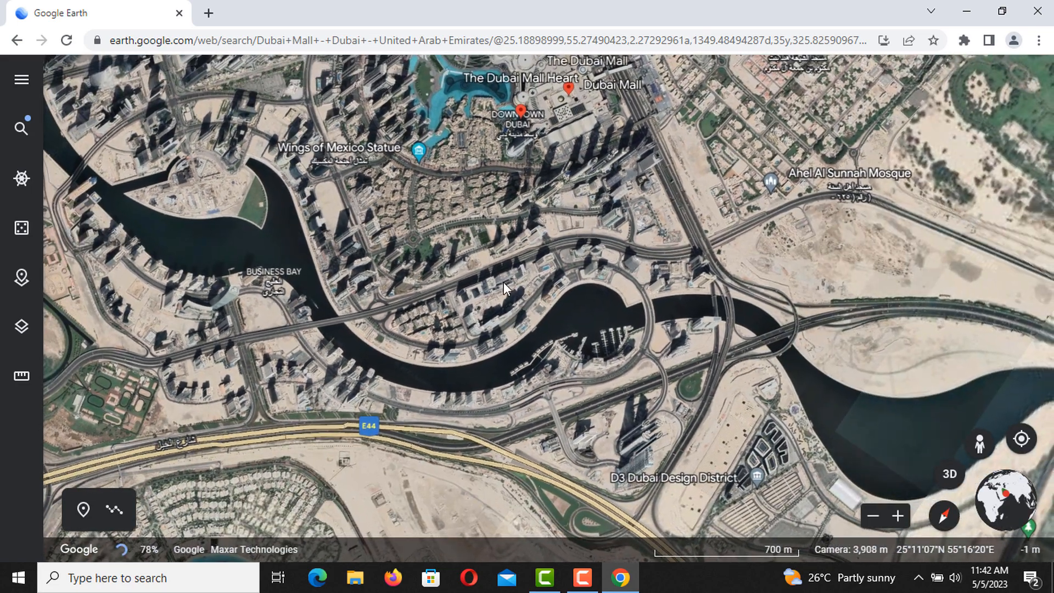
drag(503, 281, 620, 131)
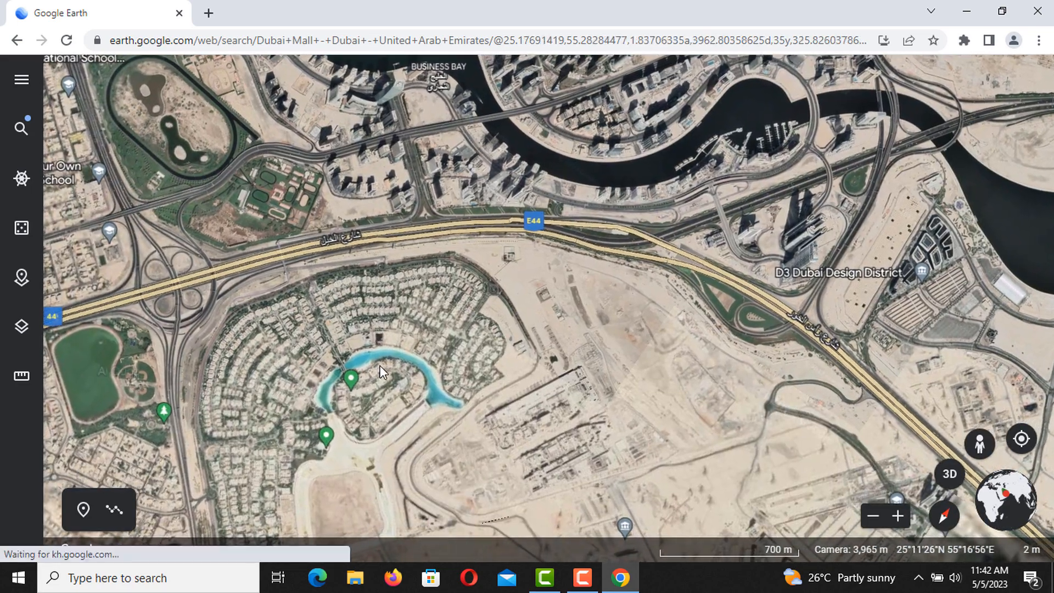
drag(380, 366, 752, 384)
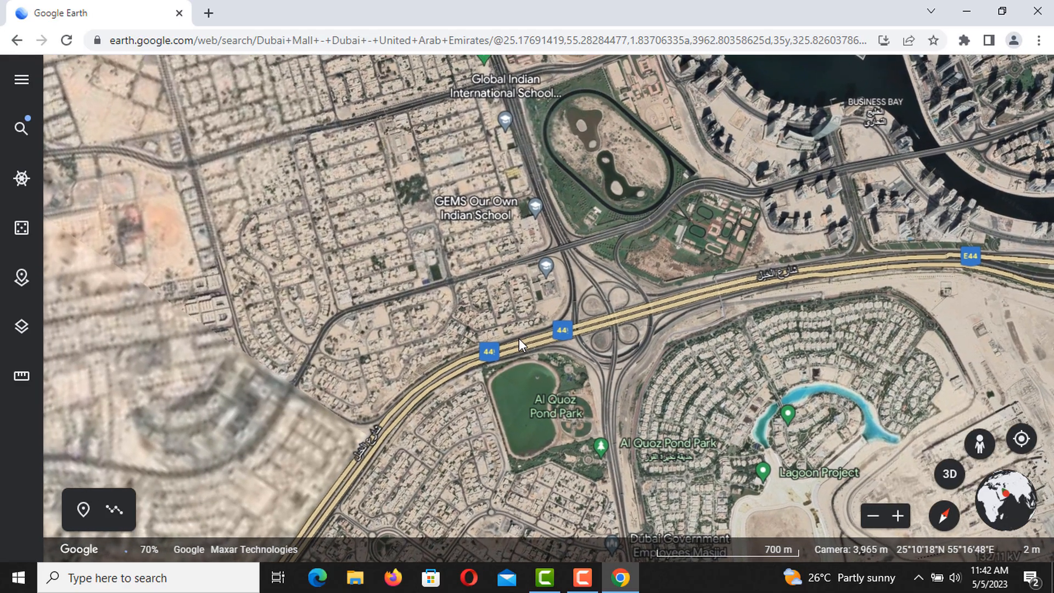
scroll(518, 339, down, 1)
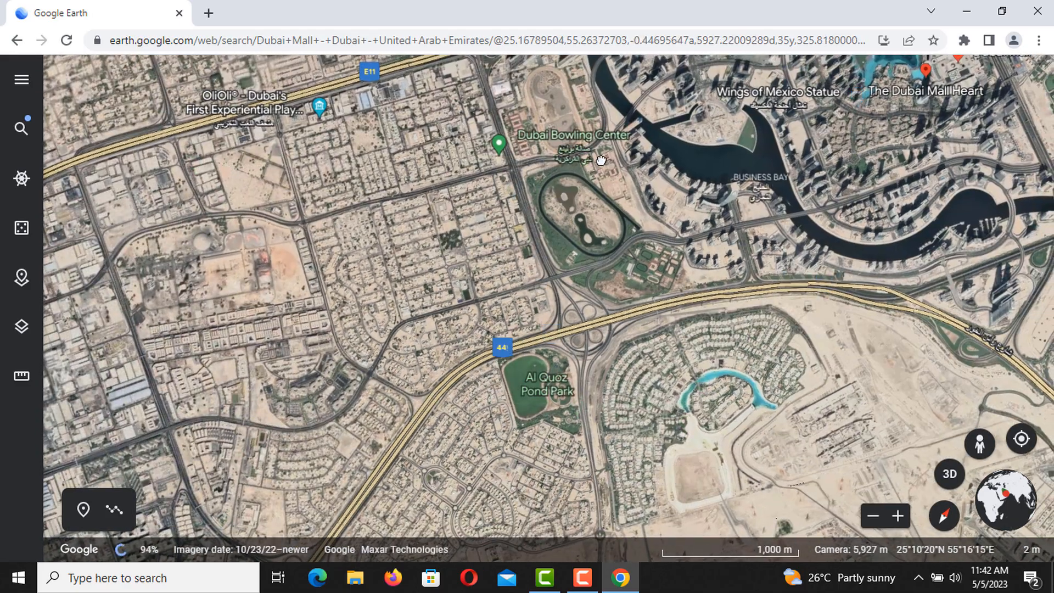
drag(646, 309, 601, 119)
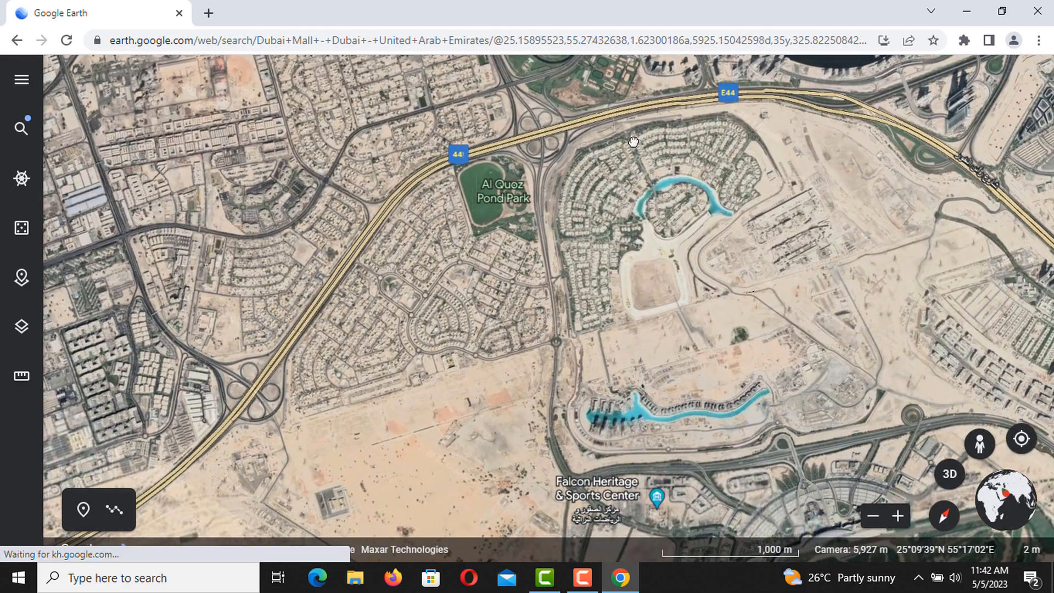
Step: Explore the 2D satellite map southeast past Falcon Heritage & Sports Center to Nad Al Sheba, ending with a wider view of the area
drag(657, 359, 631, 104)
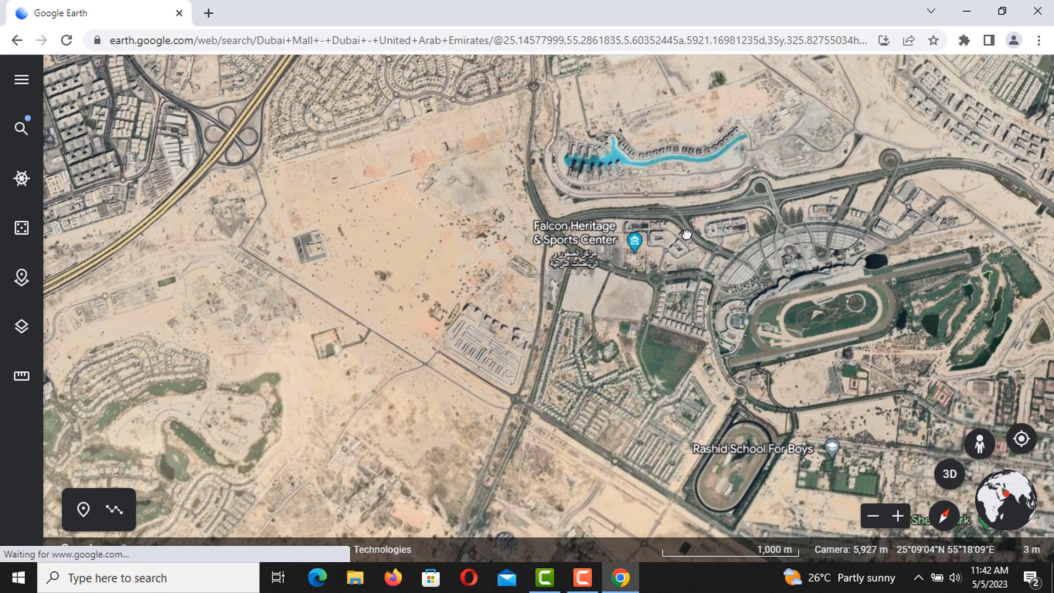
drag(760, 366, 642, 170)
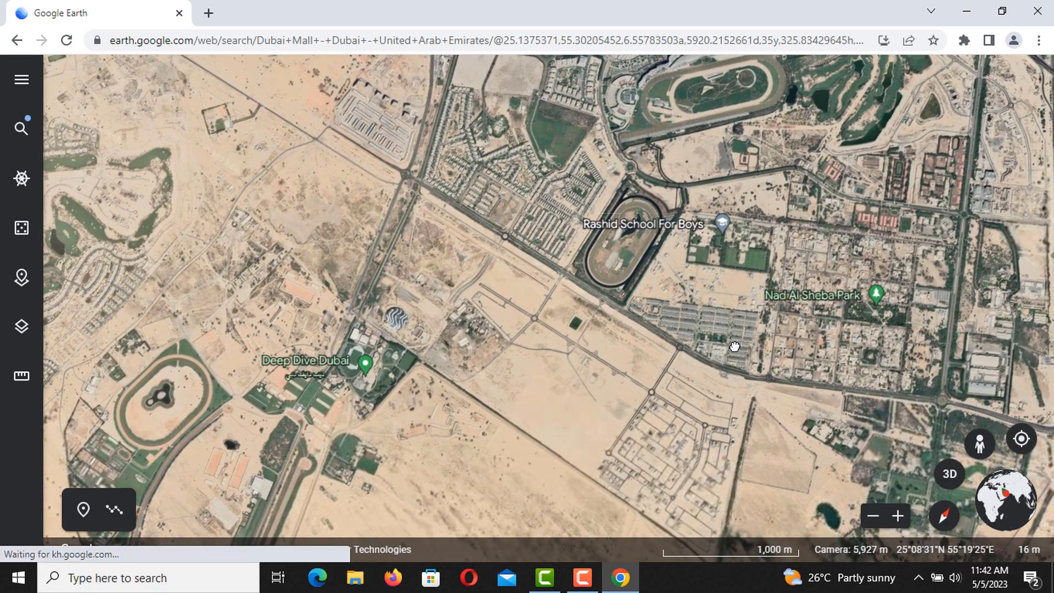
drag(735, 347, 551, 184)
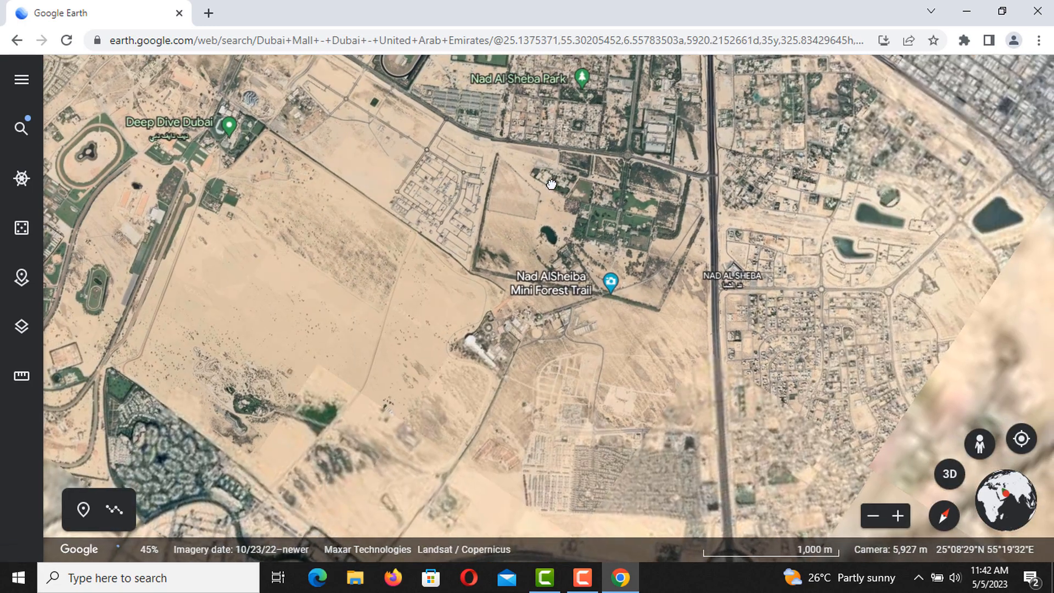
scroll(552, 185, down, 3)
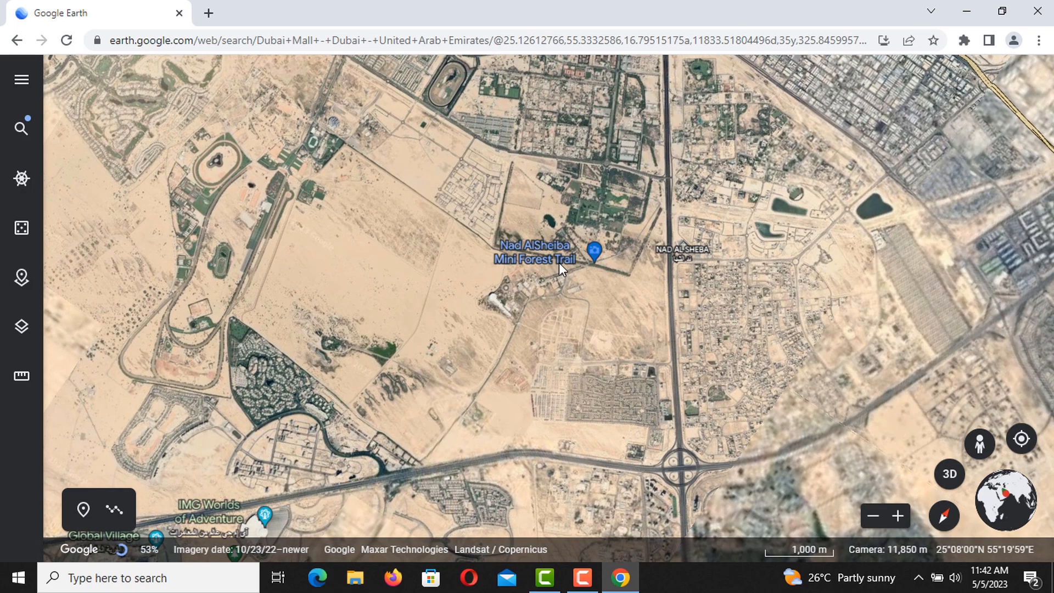
scroll(559, 262, down, 3)
scroll(672, 296, down, 2)
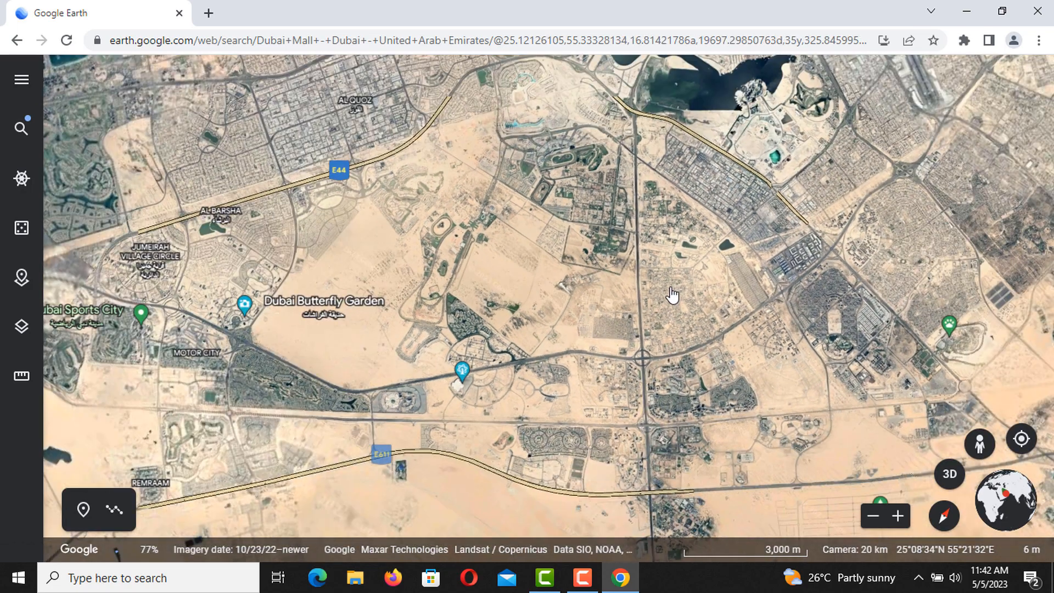
Step: Follow the Dubai coastline west to Palm Jumeirah and bring the trunk near The View at the Palm into close view
drag(898, 181, 678, 438)
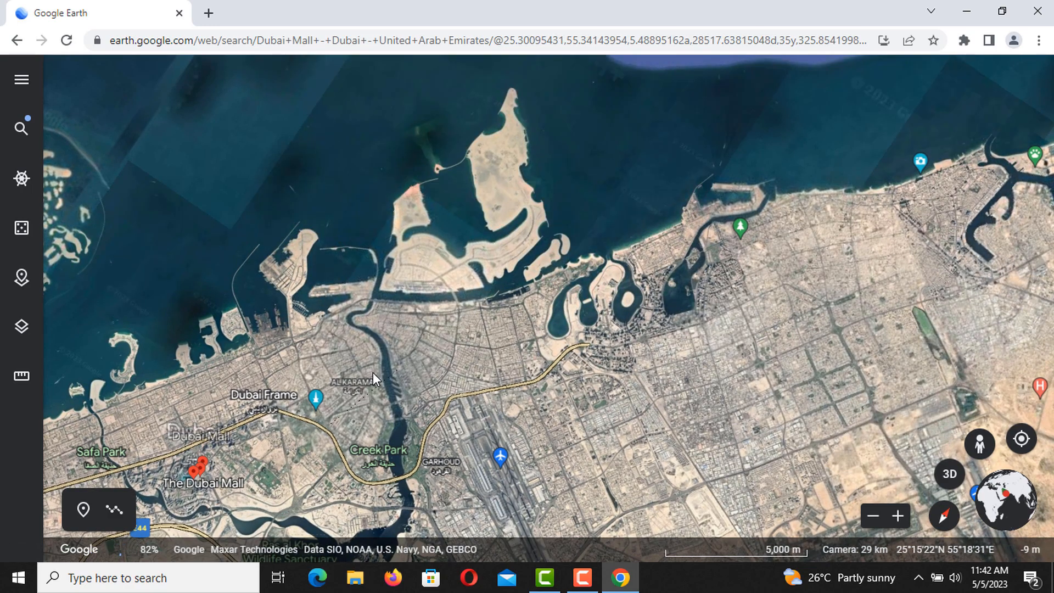
drag(373, 373, 699, 312)
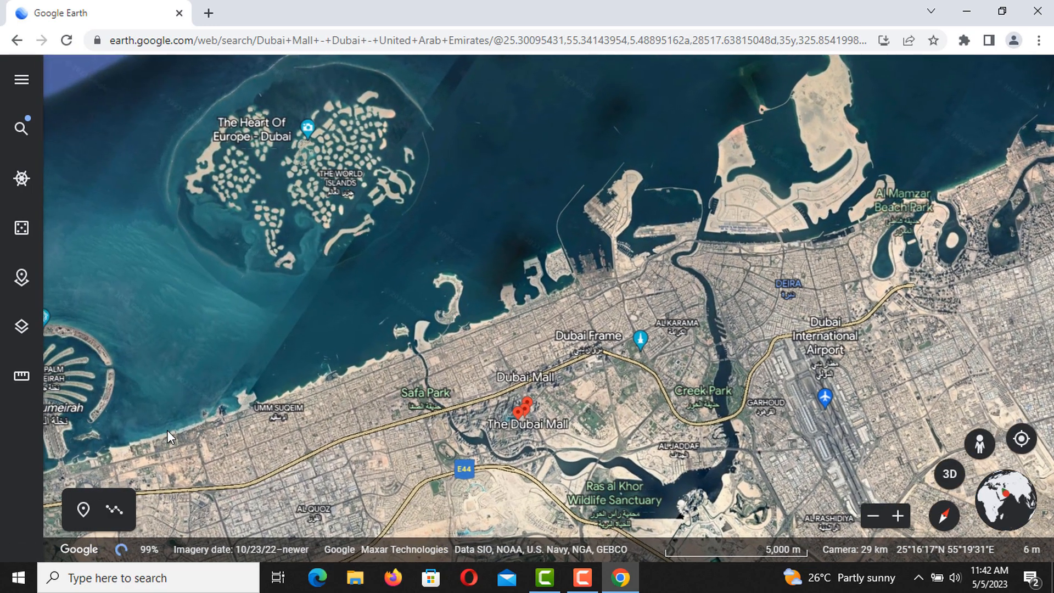
drag(167, 430, 510, 370)
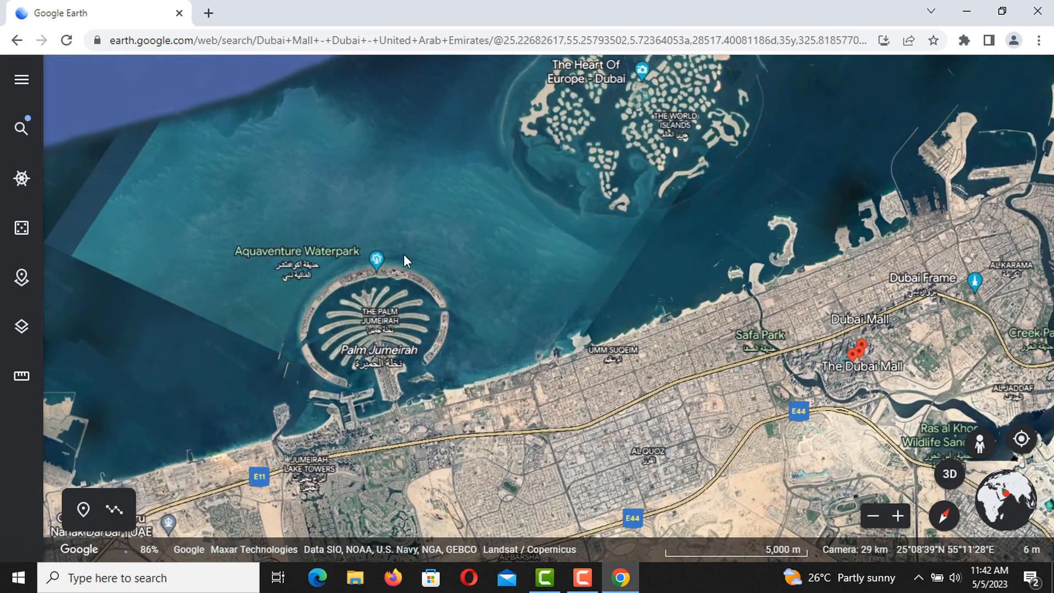
scroll(417, 362, up, 5)
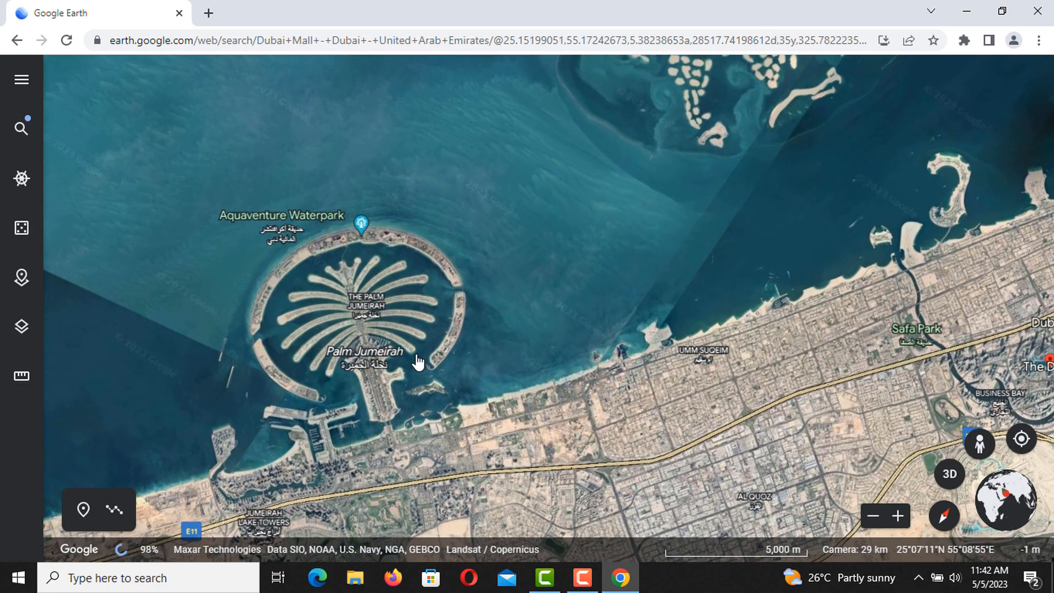
scroll(298, 393, up, 4)
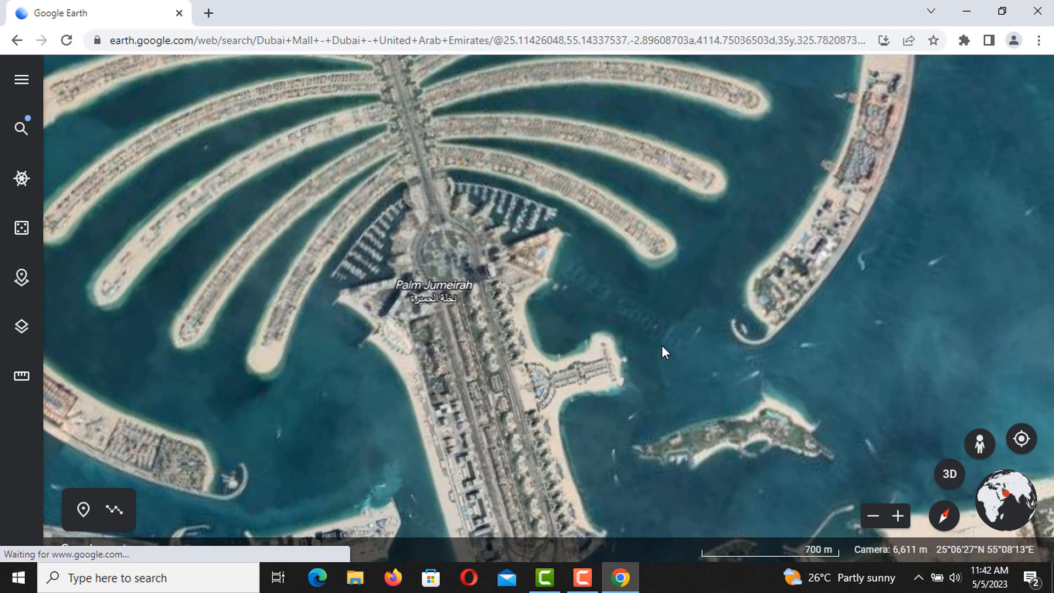
scroll(661, 345, up, 4)
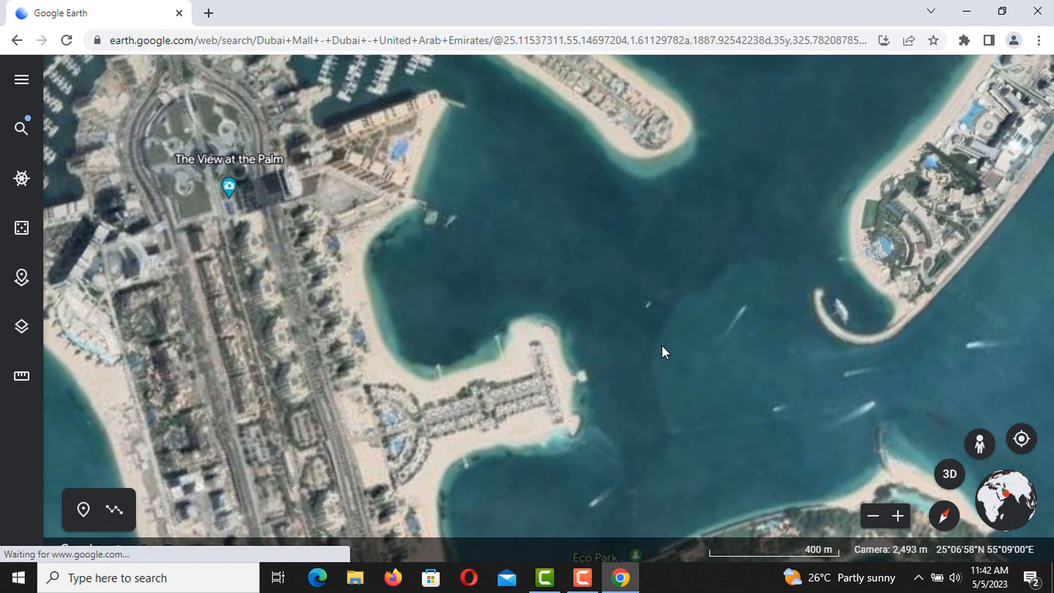
Step: Switch Palm Jumeirah to 3D and enter Street View on the bridge road near North Bridge View
click(951, 472)
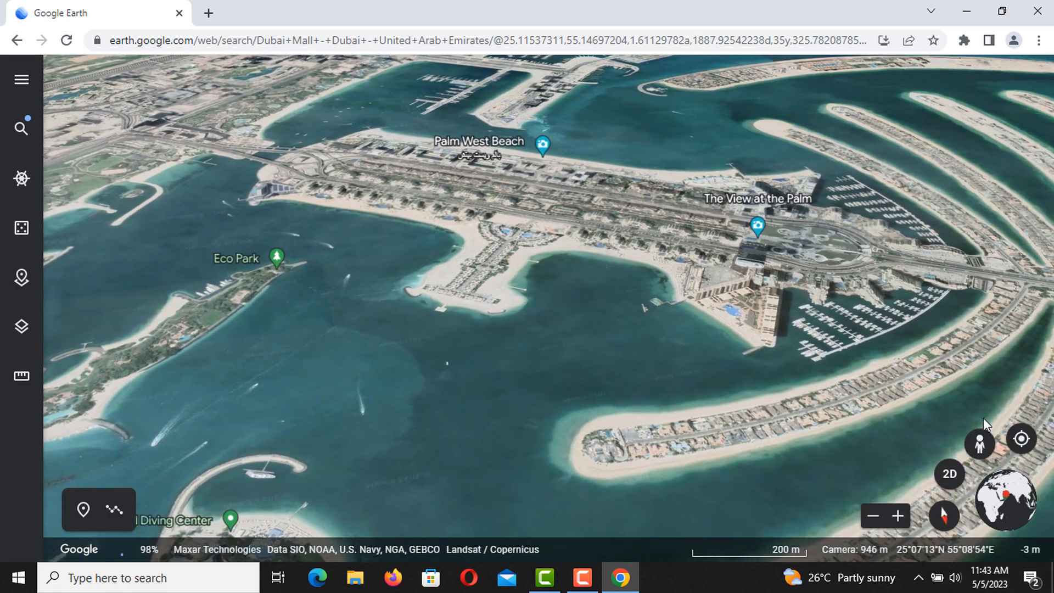
click(984, 440)
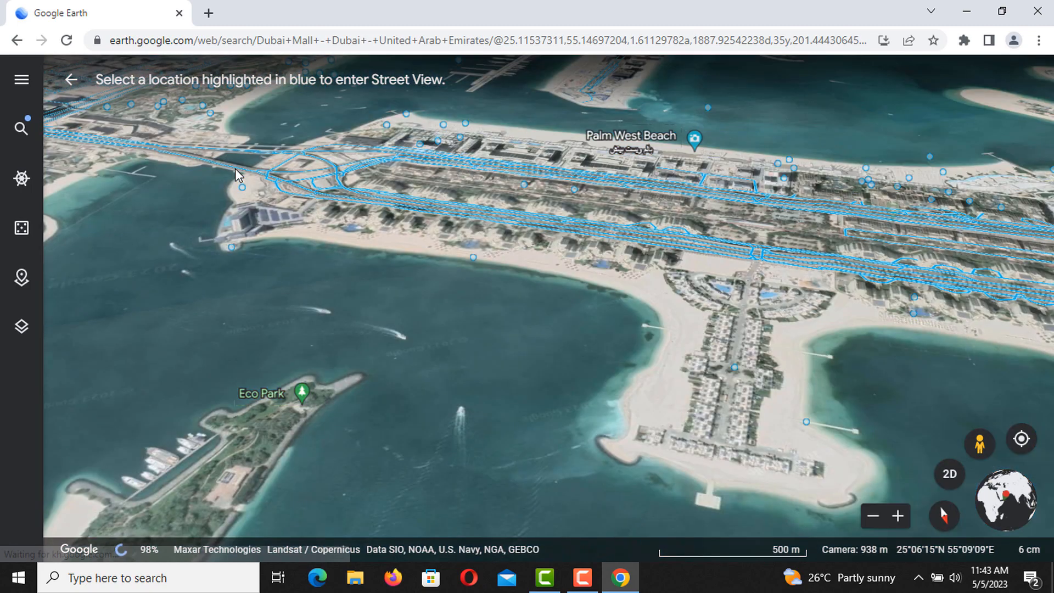
scroll(235, 169, up, 3)
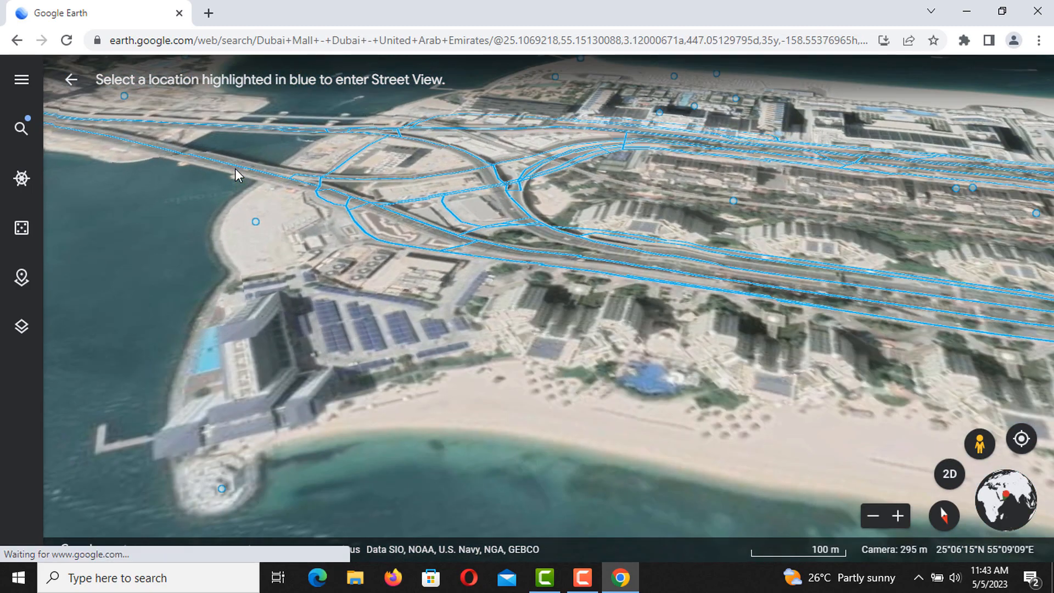
scroll(163, 145, up, 3)
scroll(163, 144, up, 3)
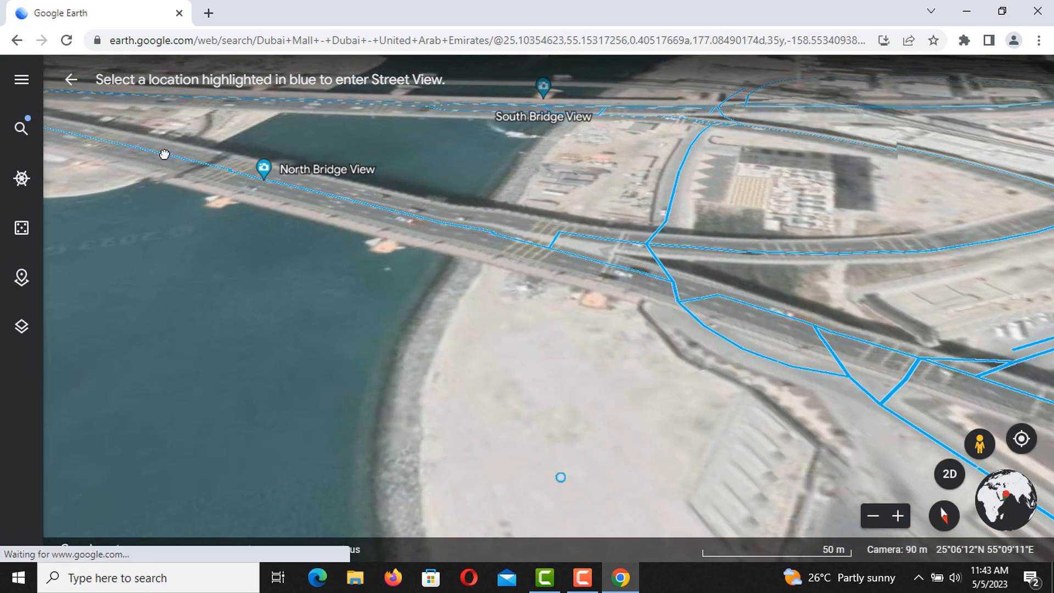
click(165, 154)
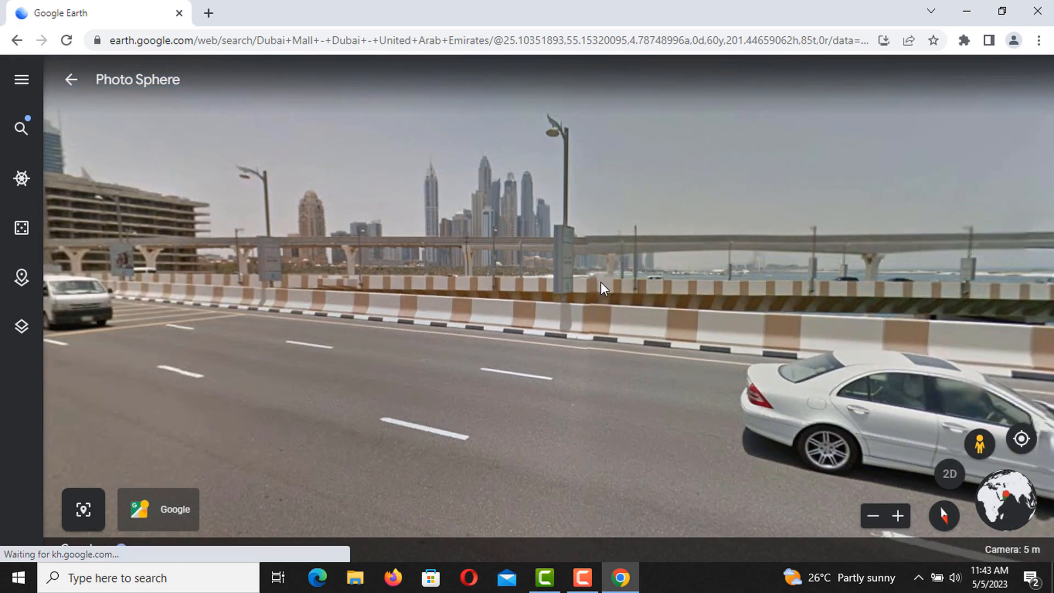
Step: Look around from the bridge, from the skyline past the overhead road signs to the open water
drag(600, 282, 195, 261)
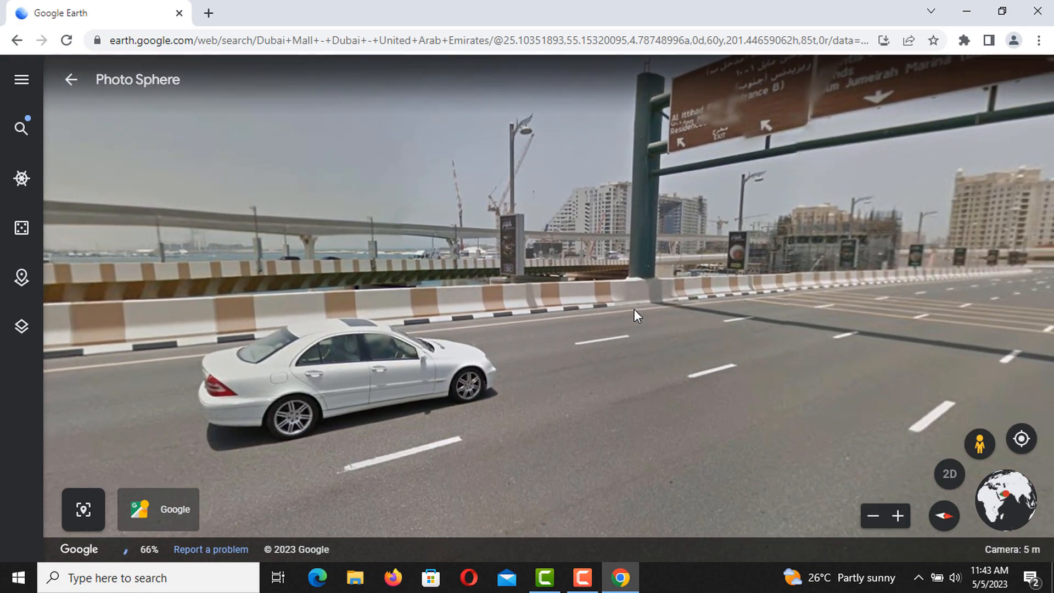
drag(634, 311, 322, 291)
click(326, 288)
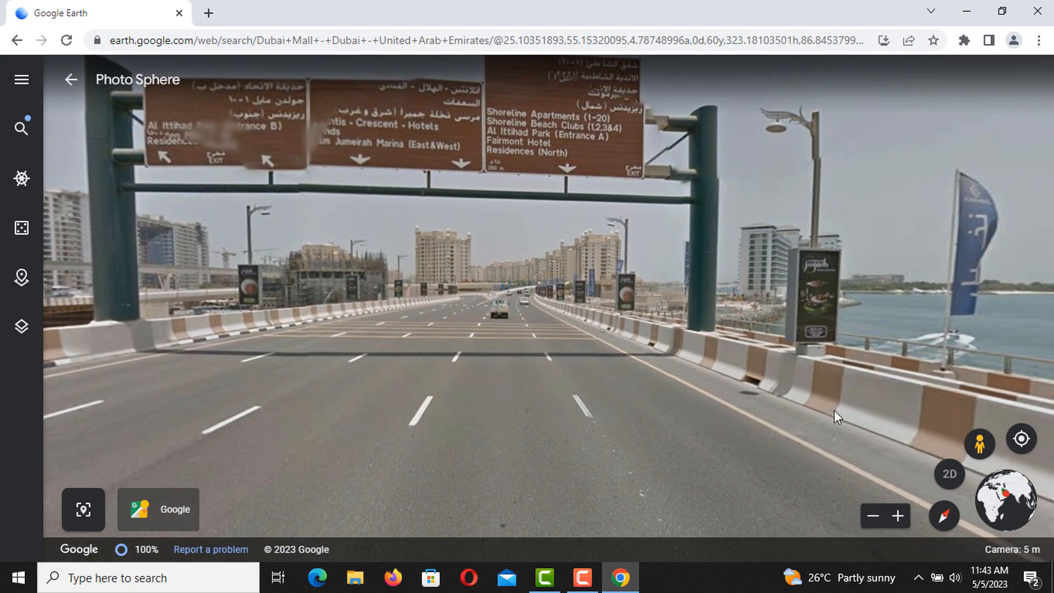
drag(849, 409, 425, 489)
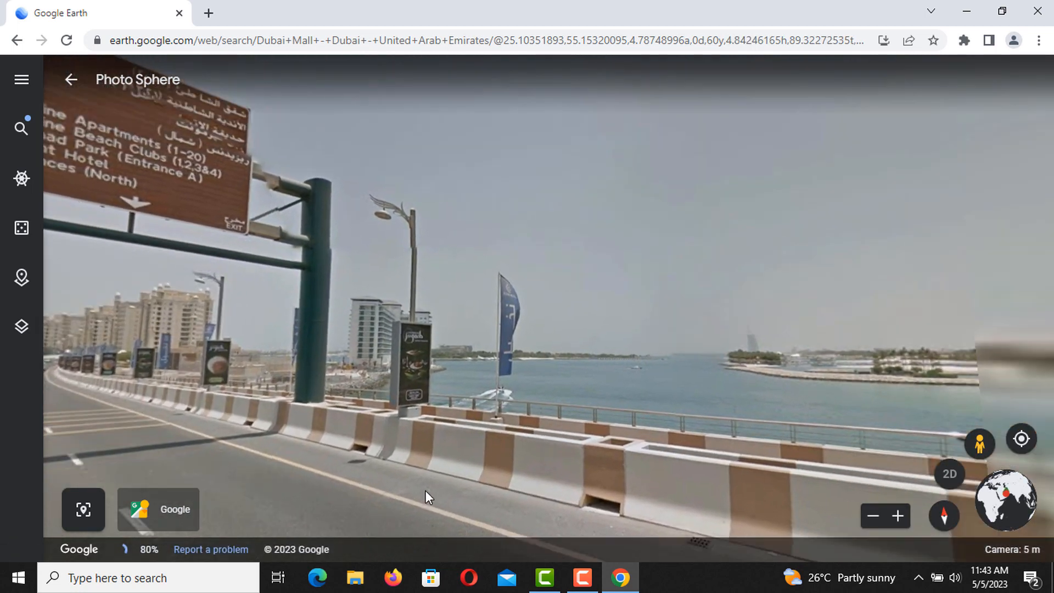
drag(637, 442, 431, 334)
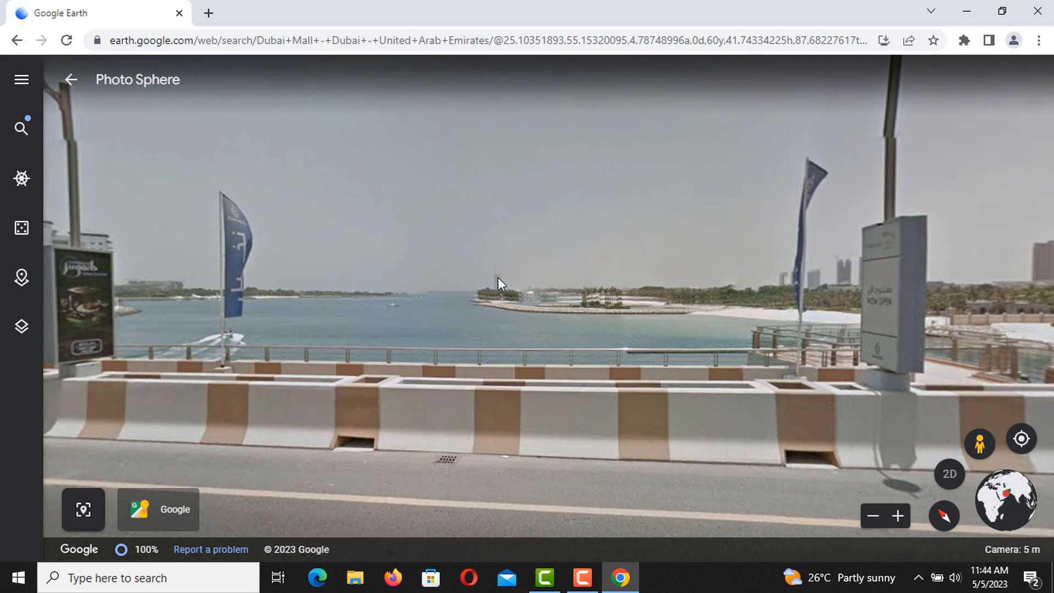
Step: Turn back past the skyline and the oncoming traffic, then face the overhead road signs over the bridge again
drag(301, 437, 892, 395)
drag(189, 373, 480, 437)
drag(487, 391, 956, 277)
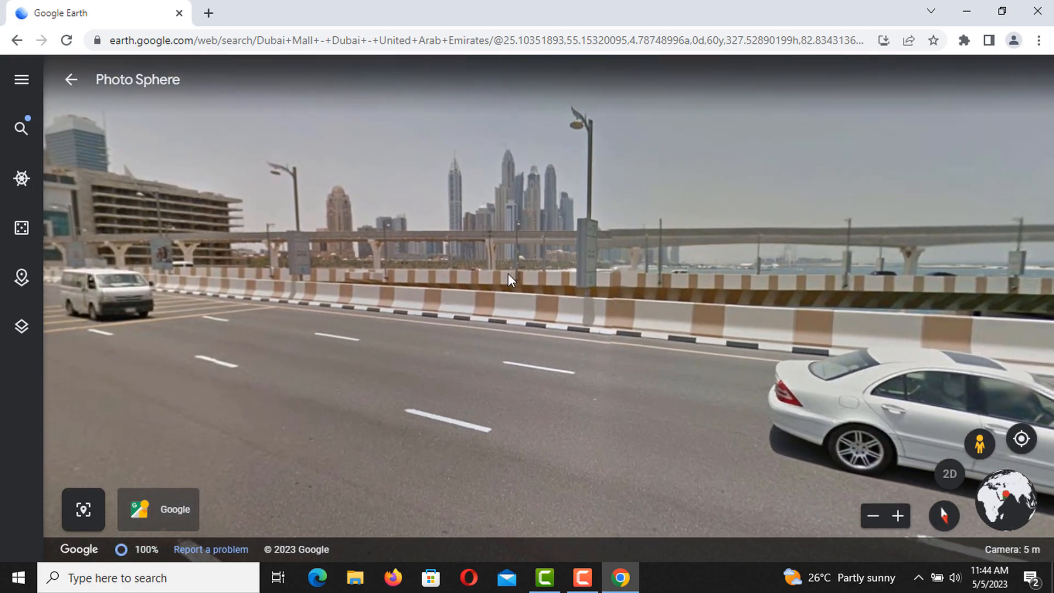
drag(507, 274, 1025, 336)
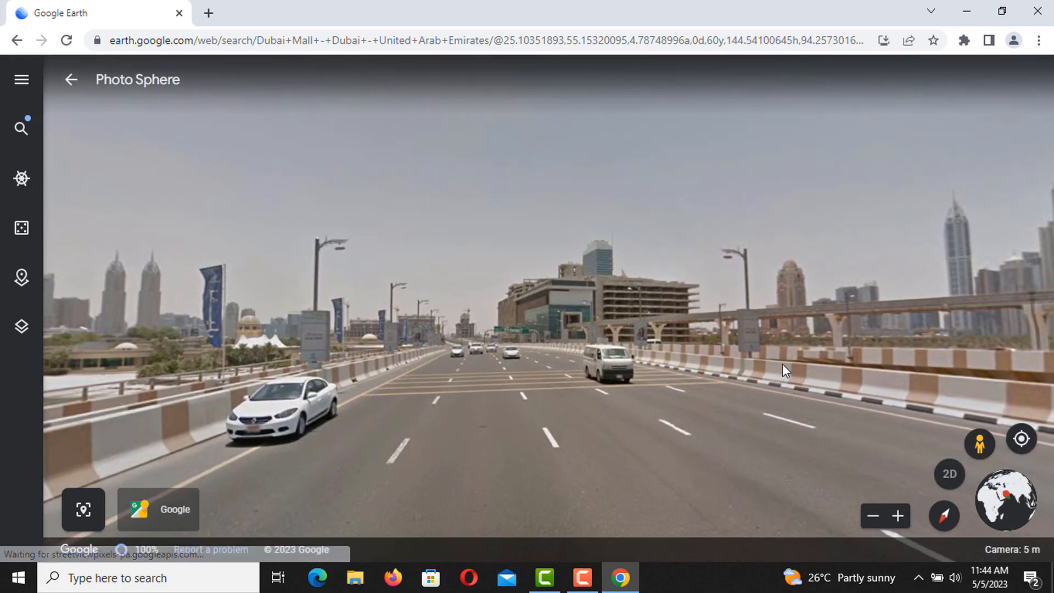
drag(782, 363, 242, 313)
drag(588, 270, 3, 230)
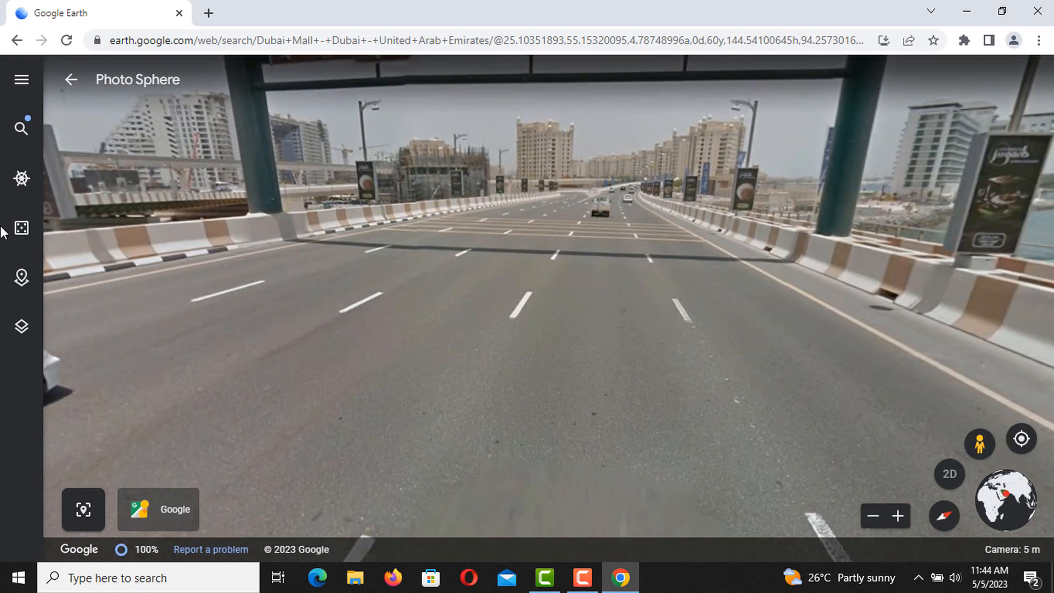
drag(487, 214, 390, 316)
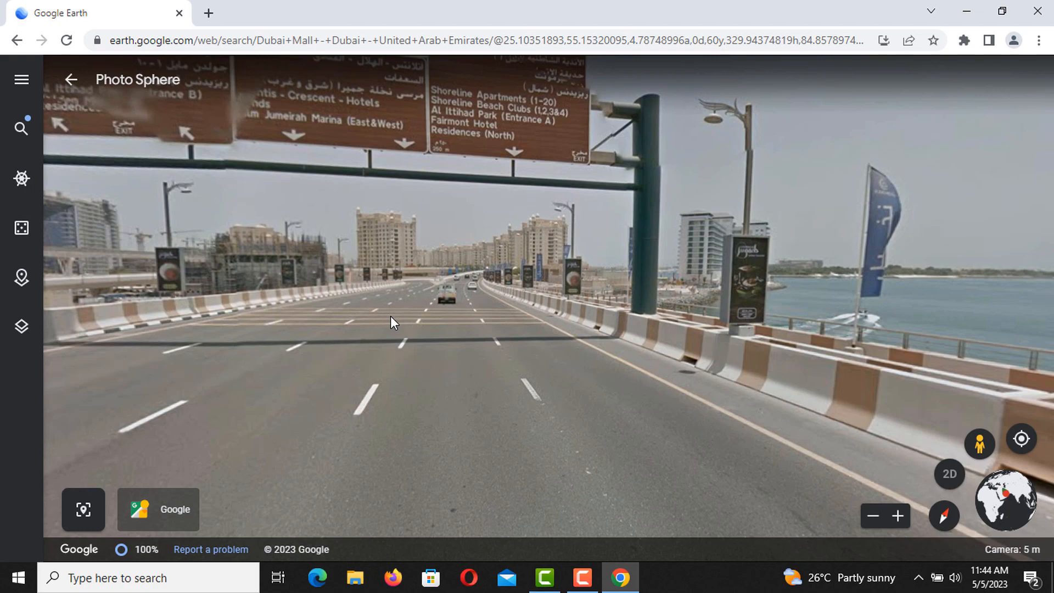
drag(426, 356, 551, 372)
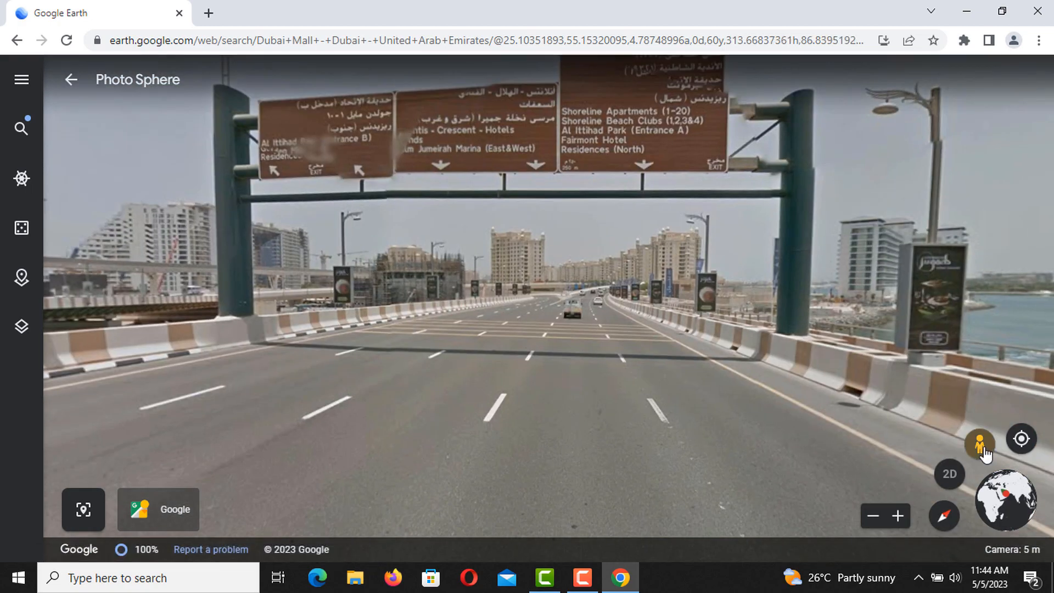
Step: Exit Street View and re-enter it farther along the north bridge, where the road reaches Palm Jumeirah
click(983, 448)
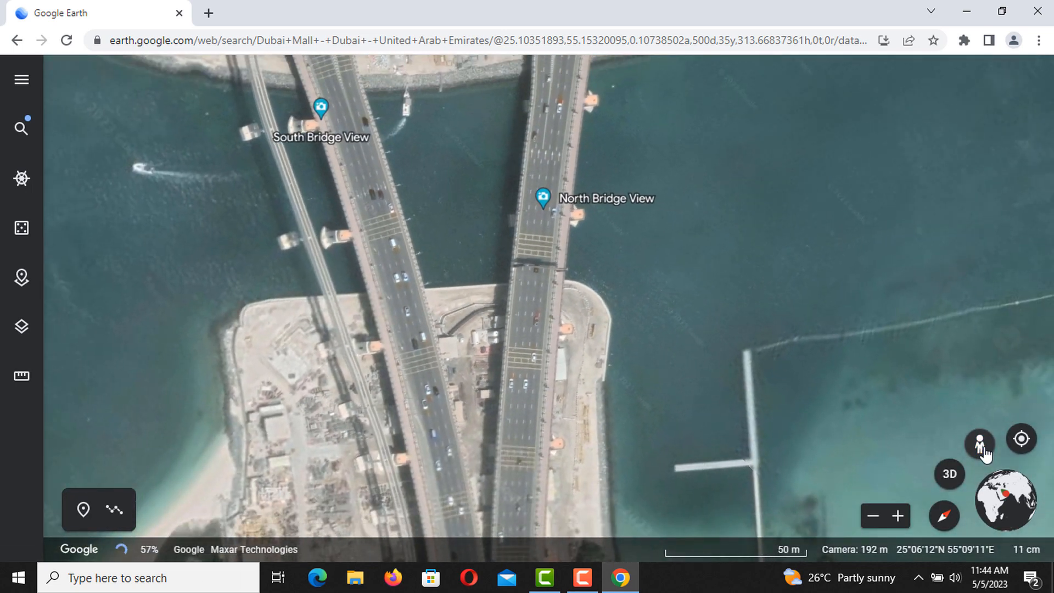
click(980, 446)
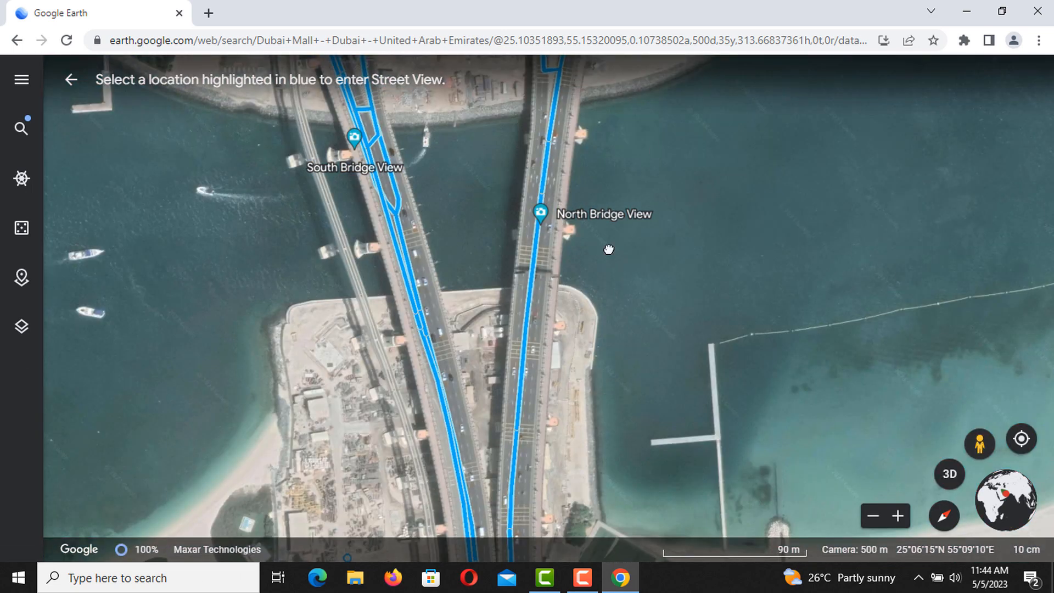
drag(607, 246, 545, 332)
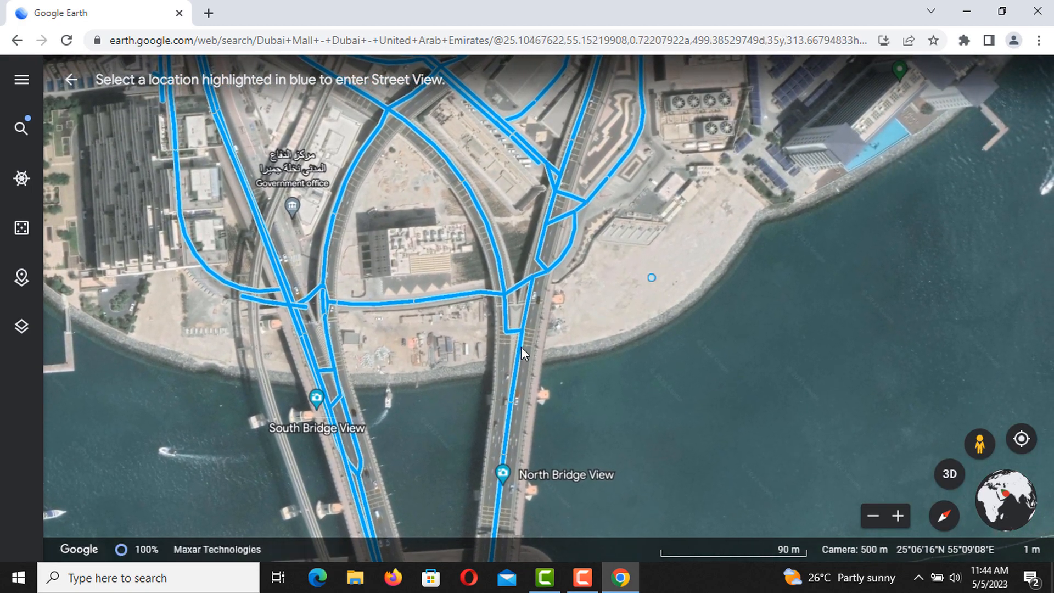
click(518, 346)
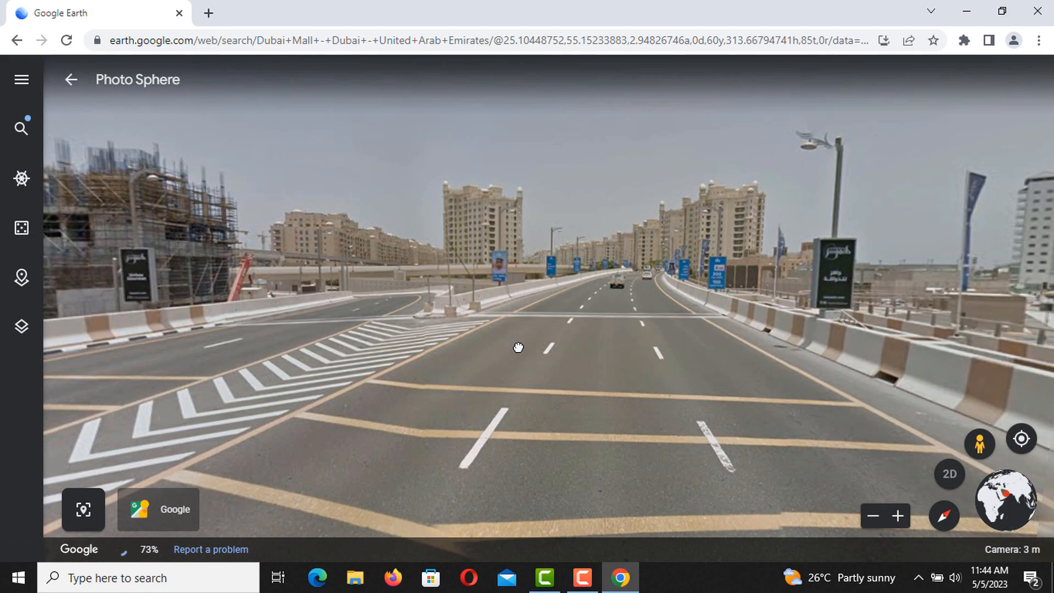
Step: Widen the Street View and look all around from the road, past the construction site, skyline, bridge traffic and waterfront
drag(651, 392, 509, 477)
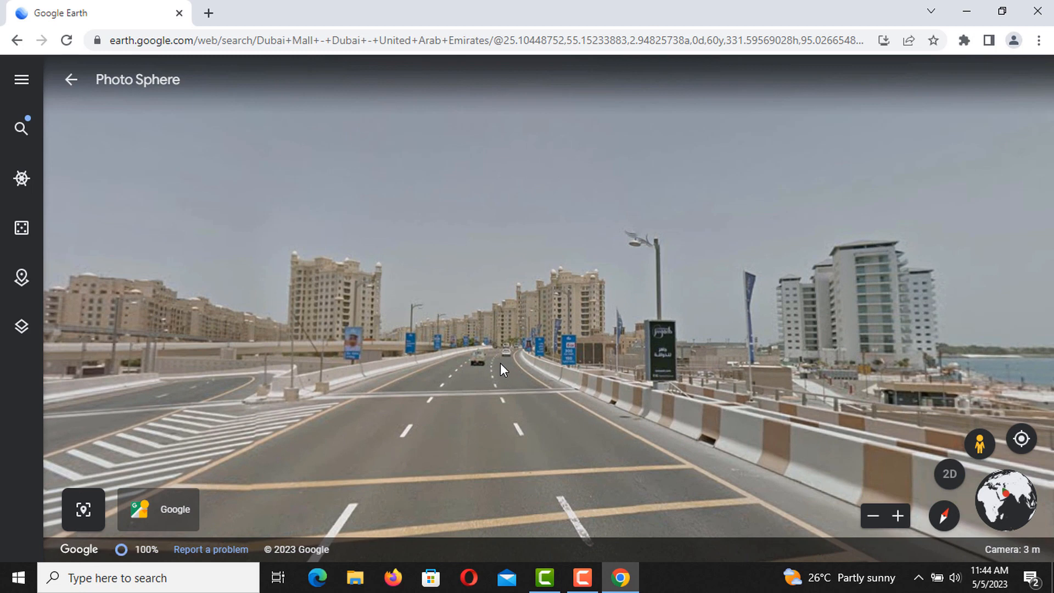
scroll(500, 363, down, 2)
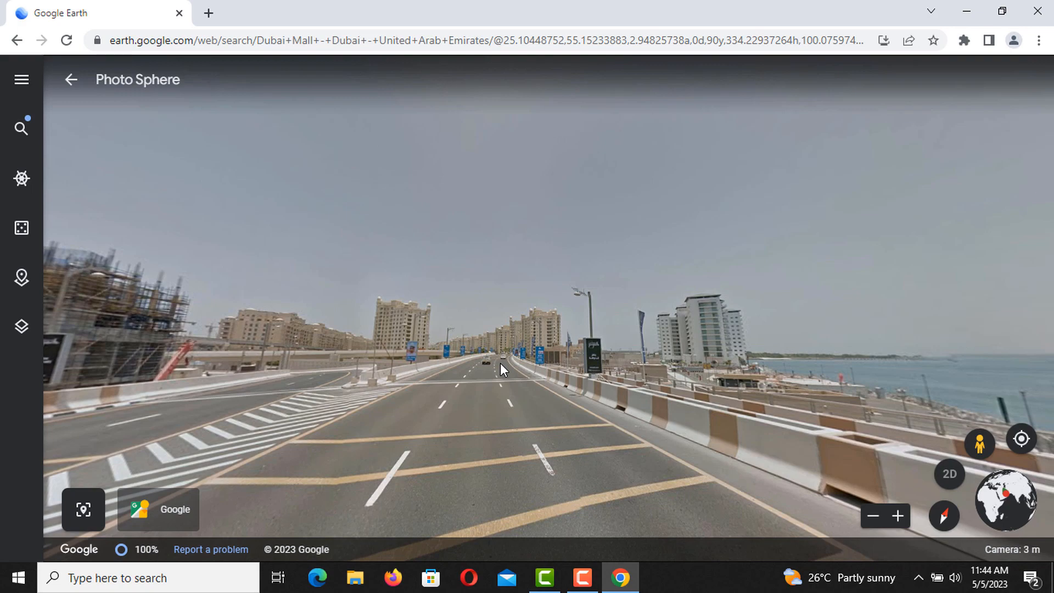
drag(422, 412, 985, 366)
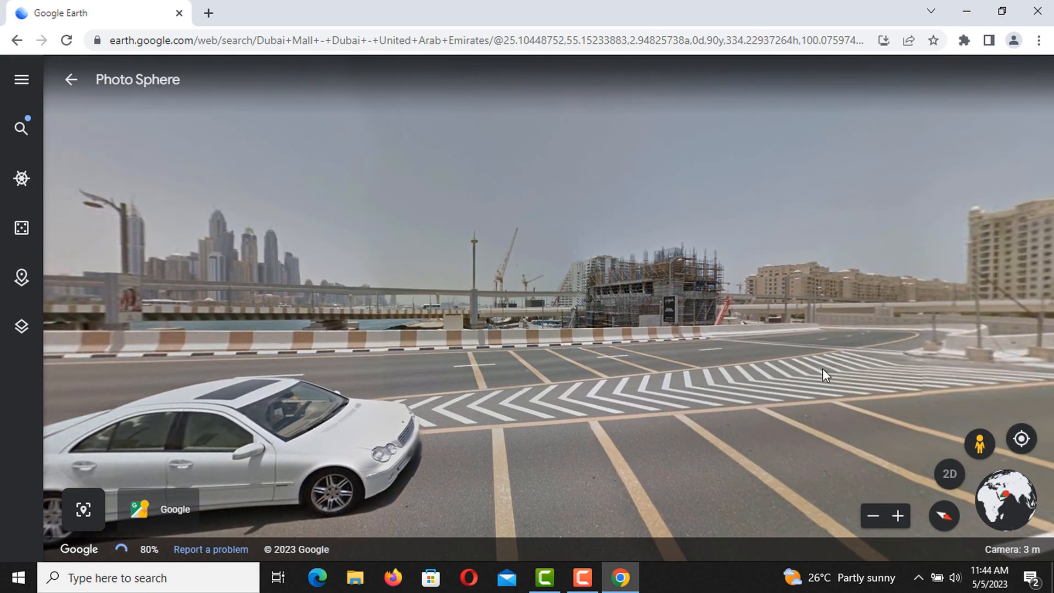
drag(463, 335, 985, 387)
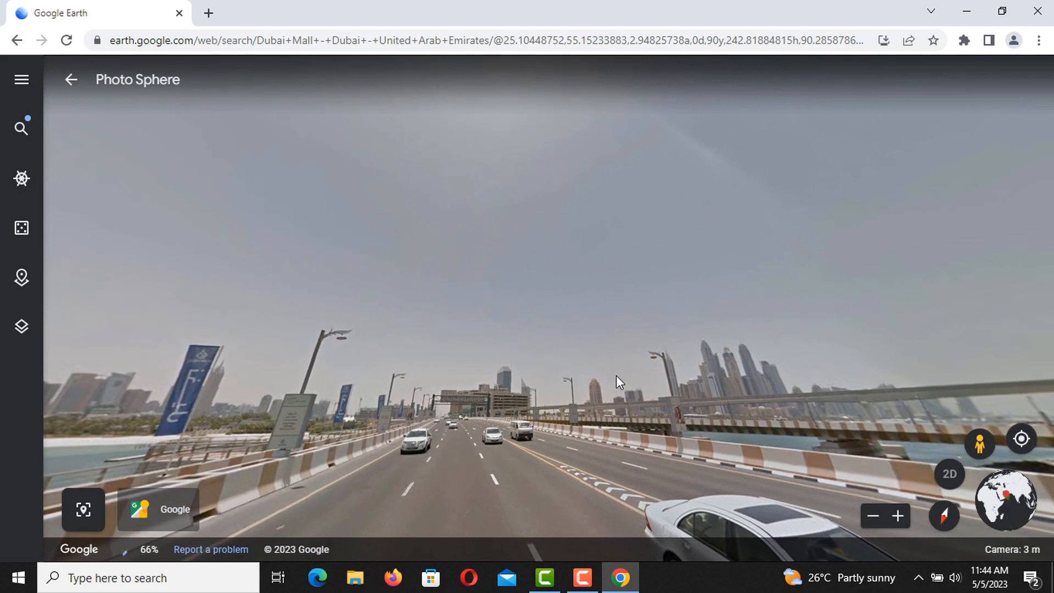
drag(616, 375, 754, 263)
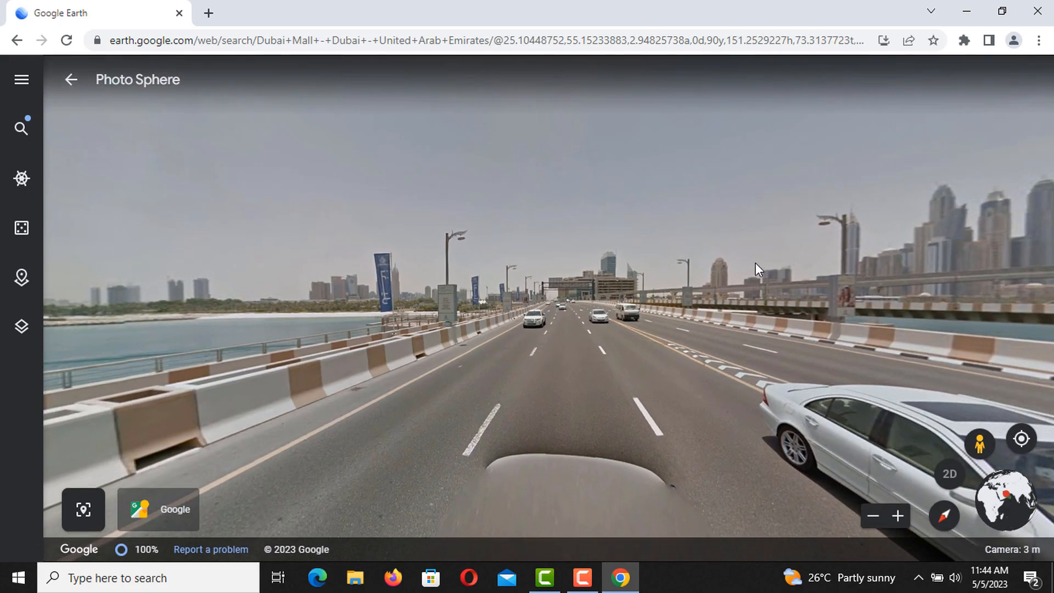
drag(430, 363, 865, 350)
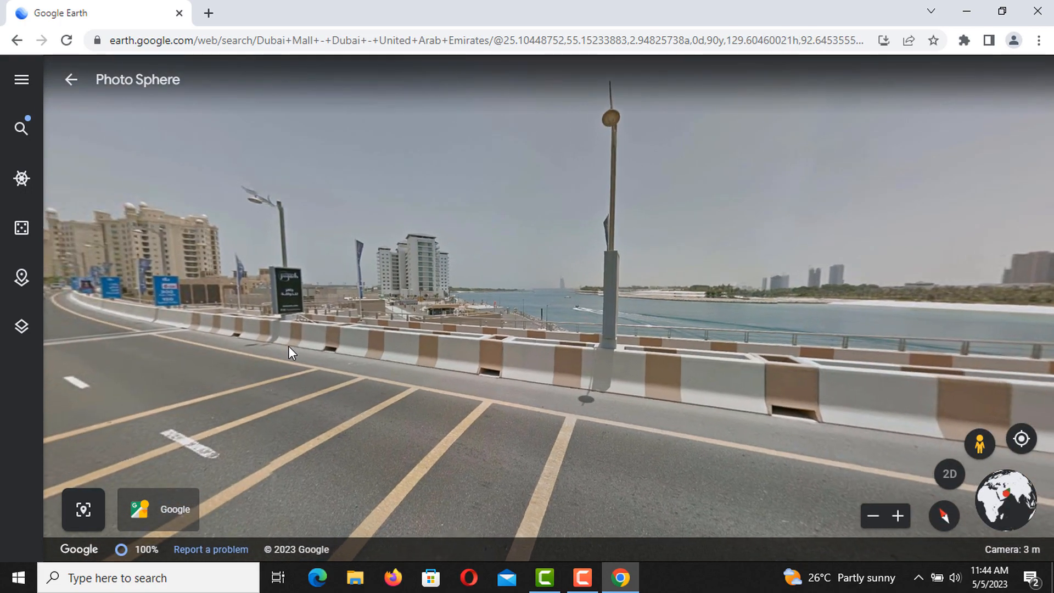
Step: Turn the Street View from the water to the road ahead, look past the construction site, and face the bay-side barrier again
drag(289, 346, 422, 327)
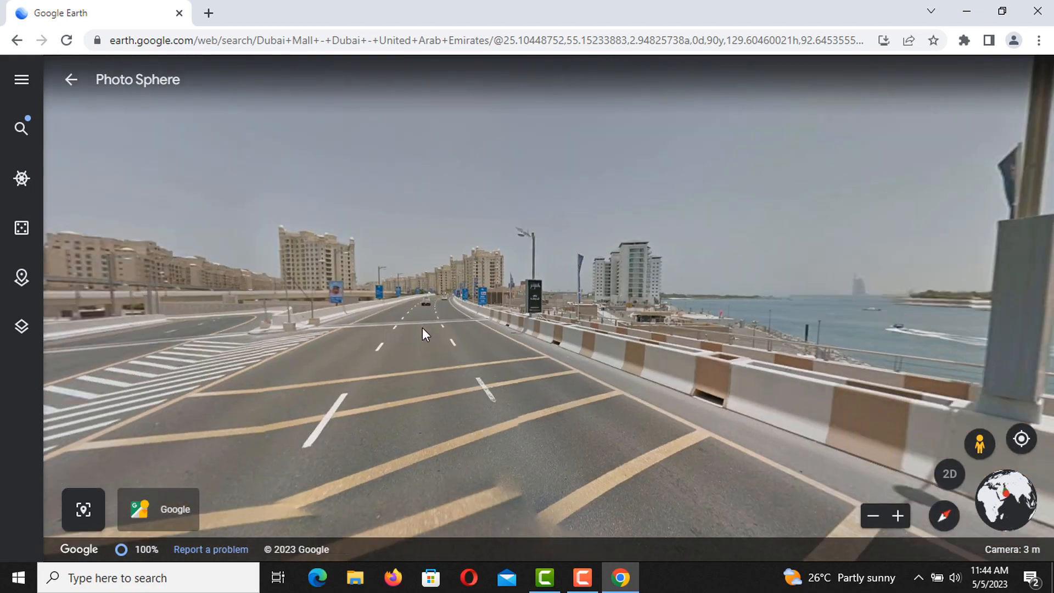
drag(643, 388, 651, 474)
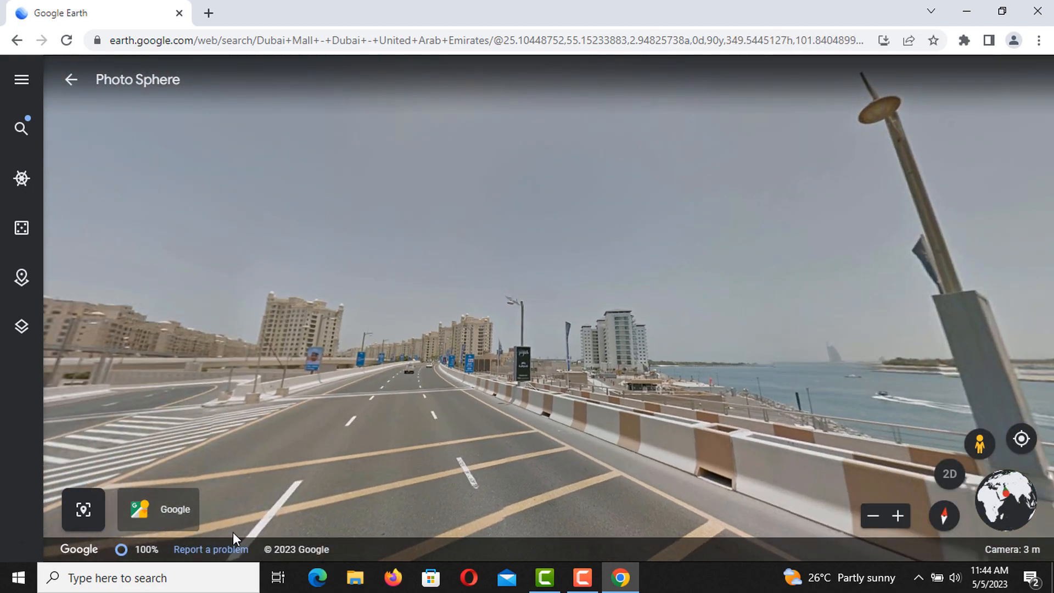
drag(378, 447, 501, 356)
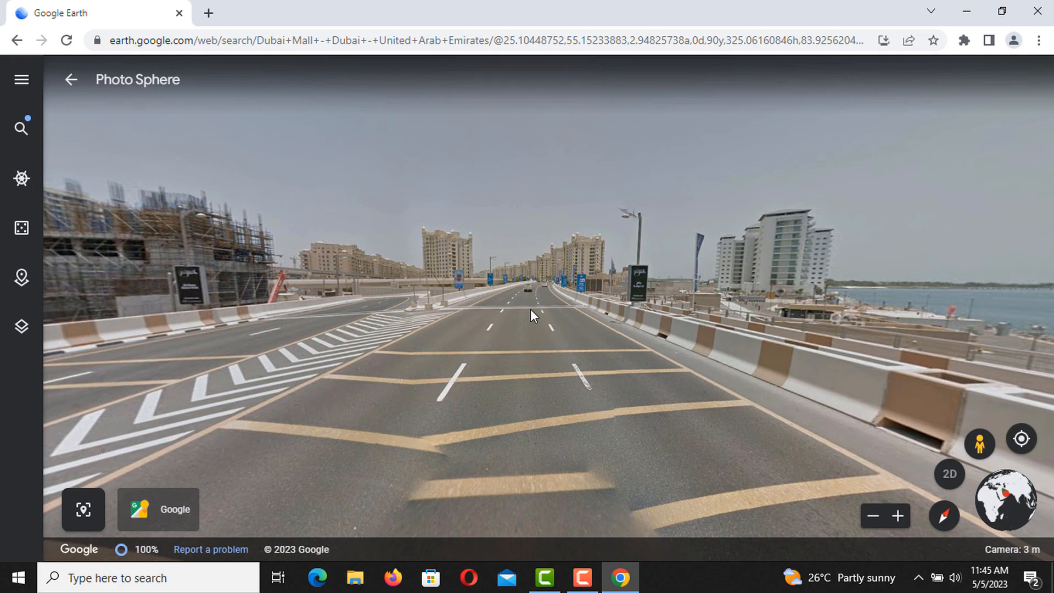
drag(566, 356, 463, 370)
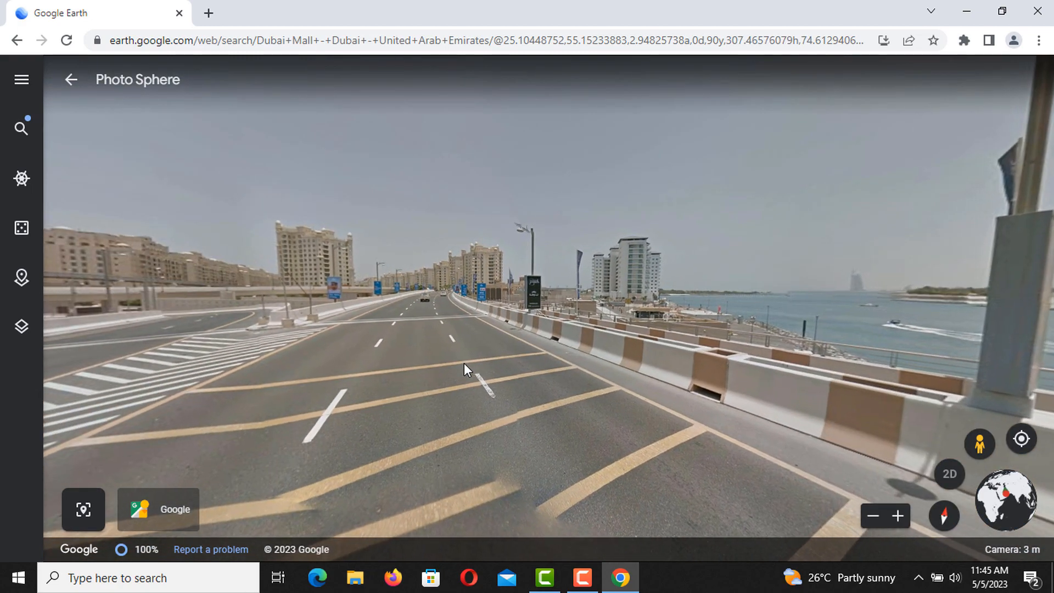
Step: Exit Street View, show the Street View coverage, and explore the map past Eco Park up to Mermaid Diving Center
click(980, 442)
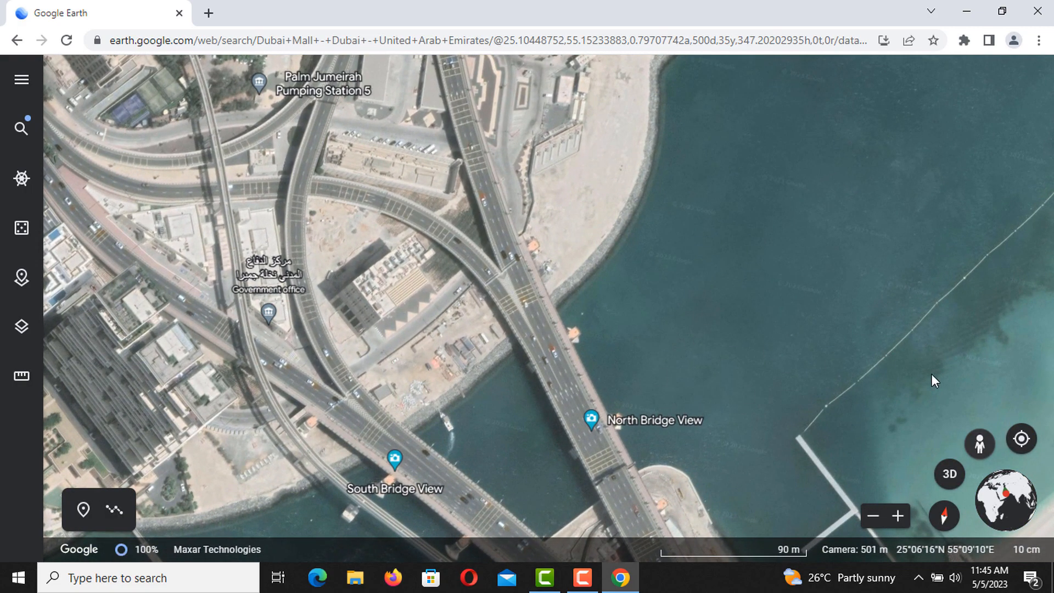
click(981, 444)
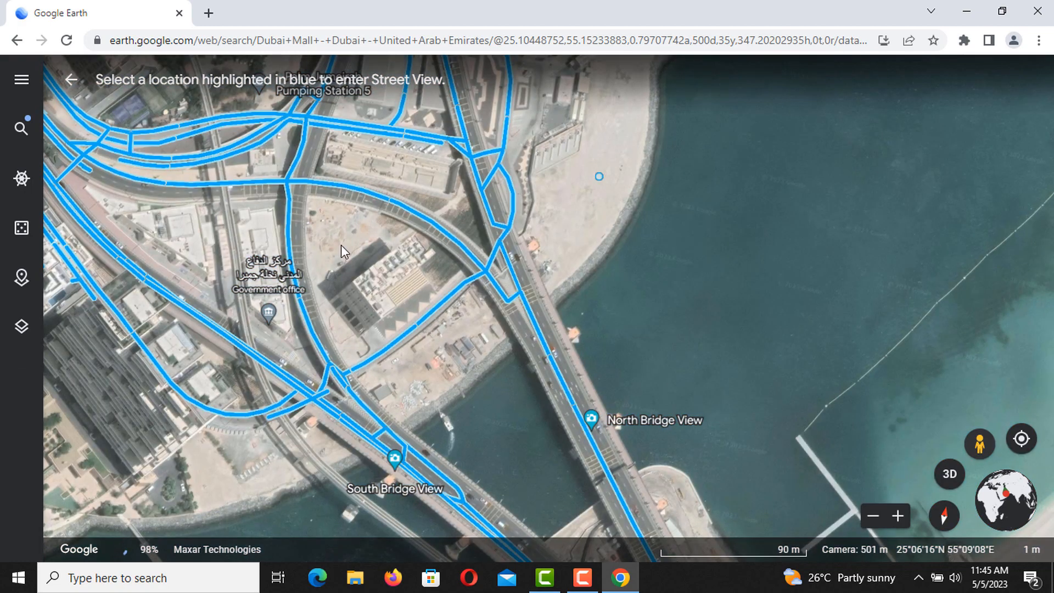
scroll(286, 193, down, 5)
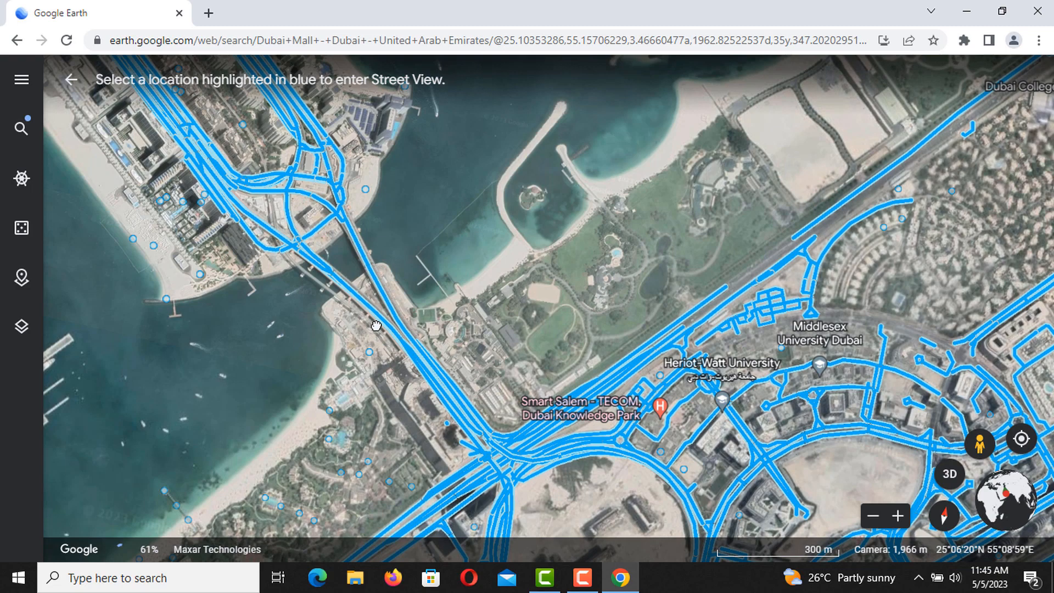
drag(264, 148, 384, 301)
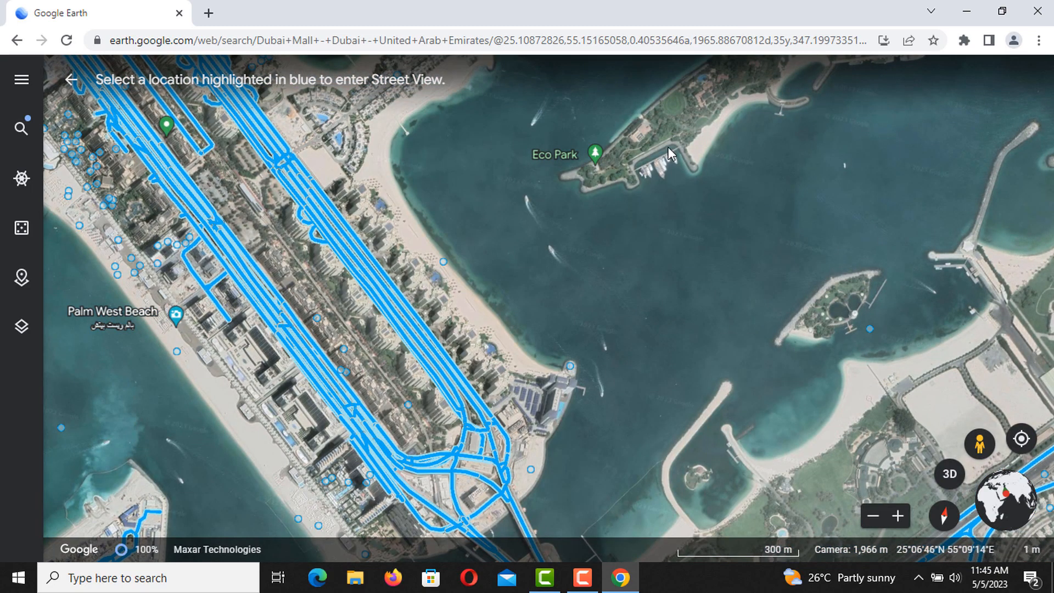
drag(668, 147, 307, 270)
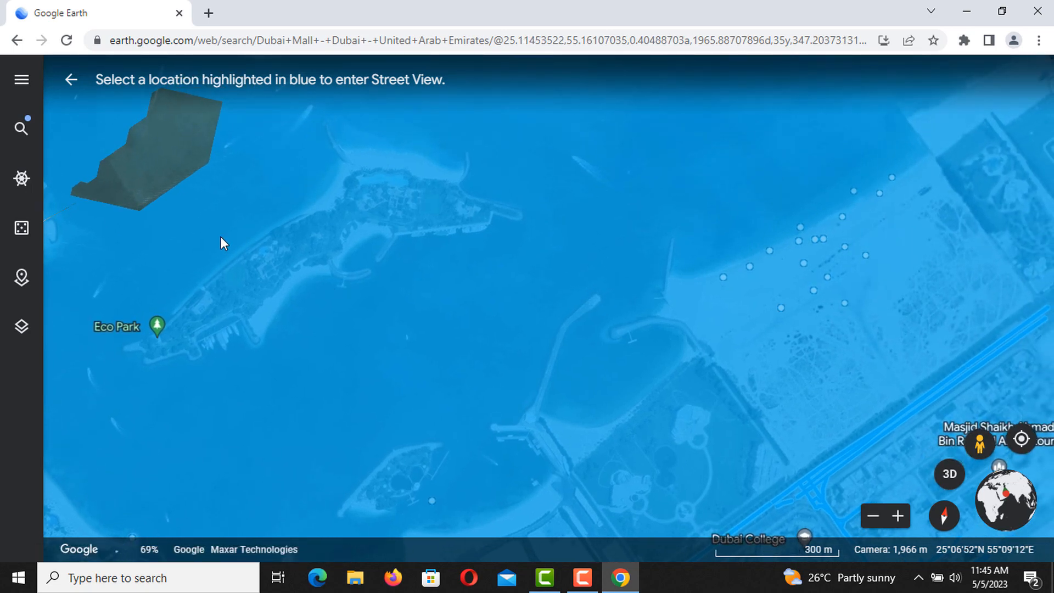
drag(221, 243, 414, 434)
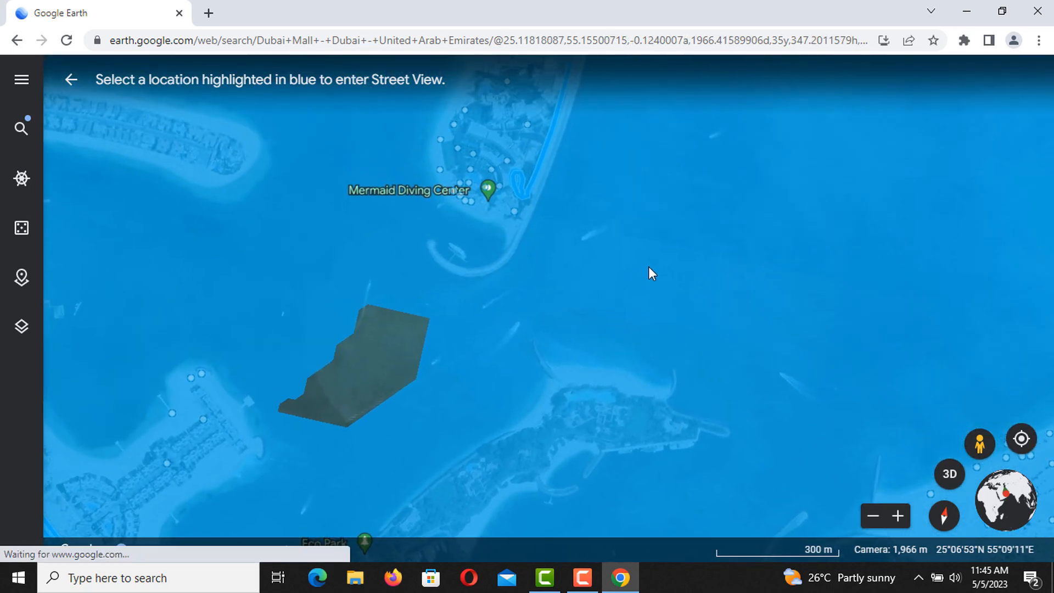
drag(656, 264, 598, 369)
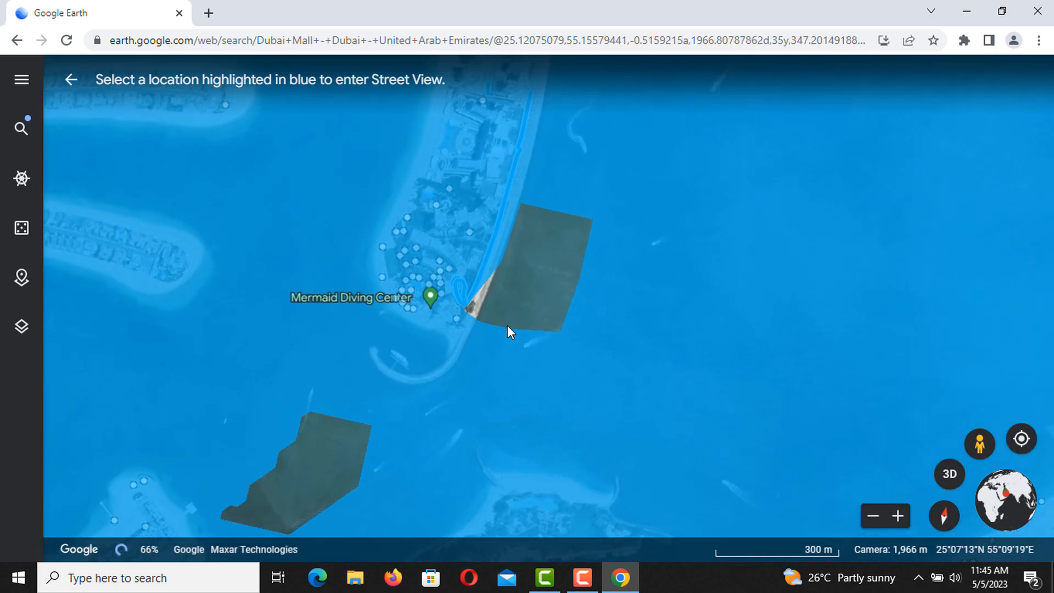
Step: Enter Street View on the highlighted coastal road running north of Mermaid Diving Center
scroll(507, 324, up, 3)
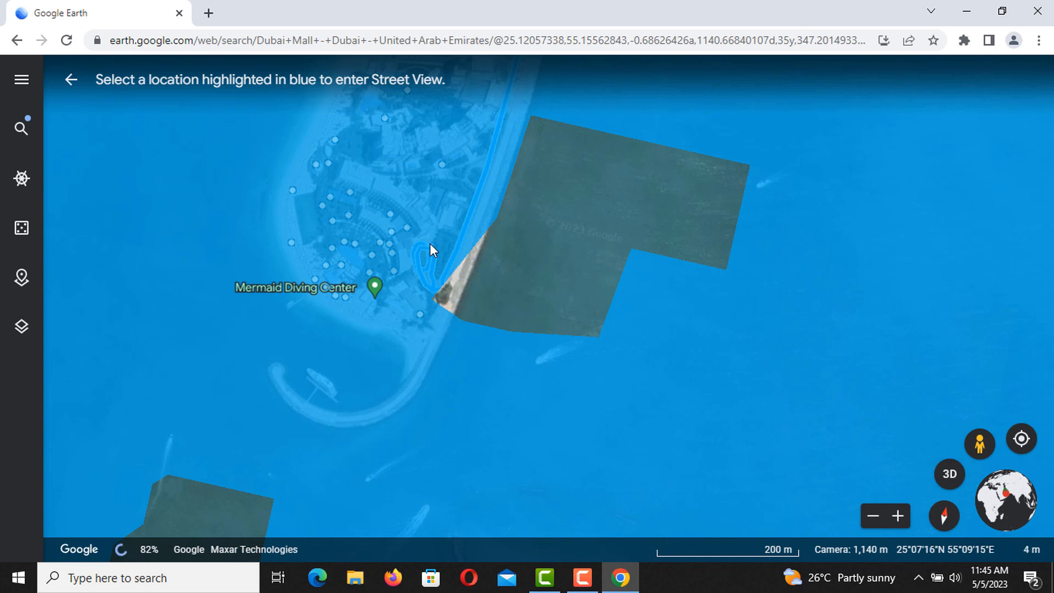
drag(496, 172, 419, 390)
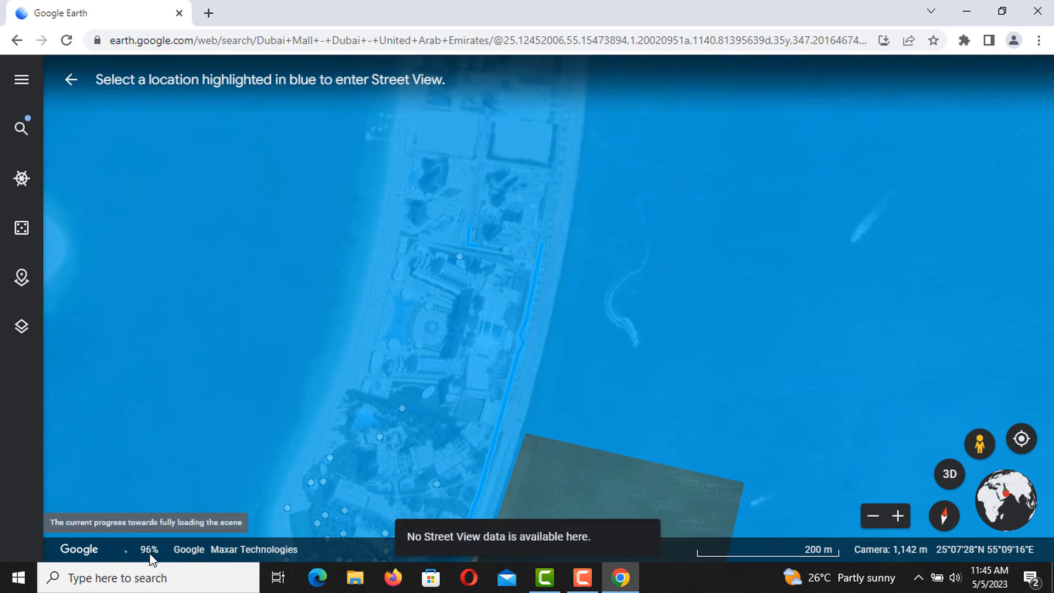
scroll(536, 372, up, 3)
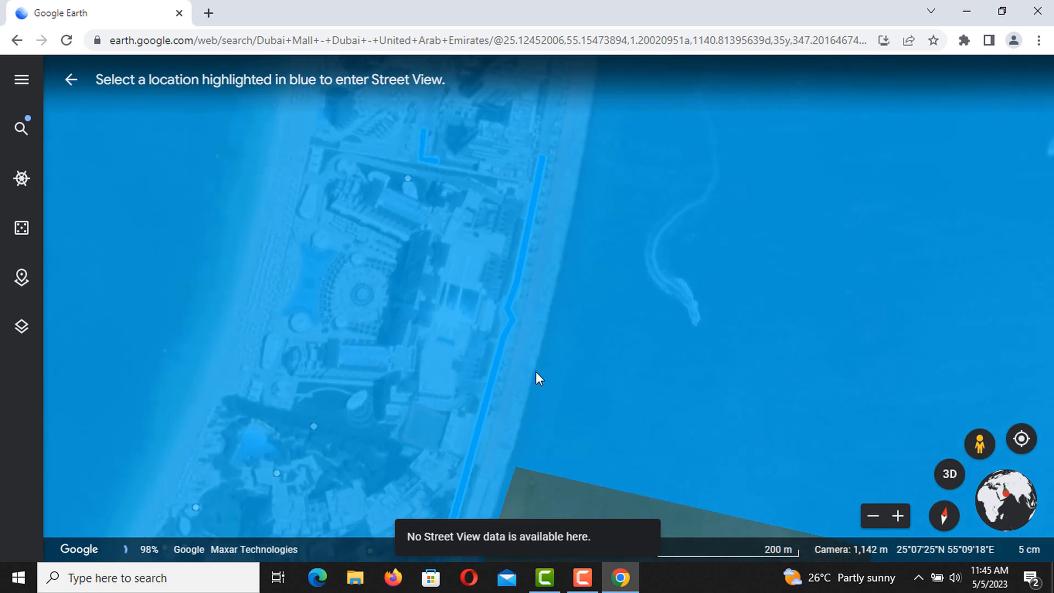
scroll(536, 372, up, 3)
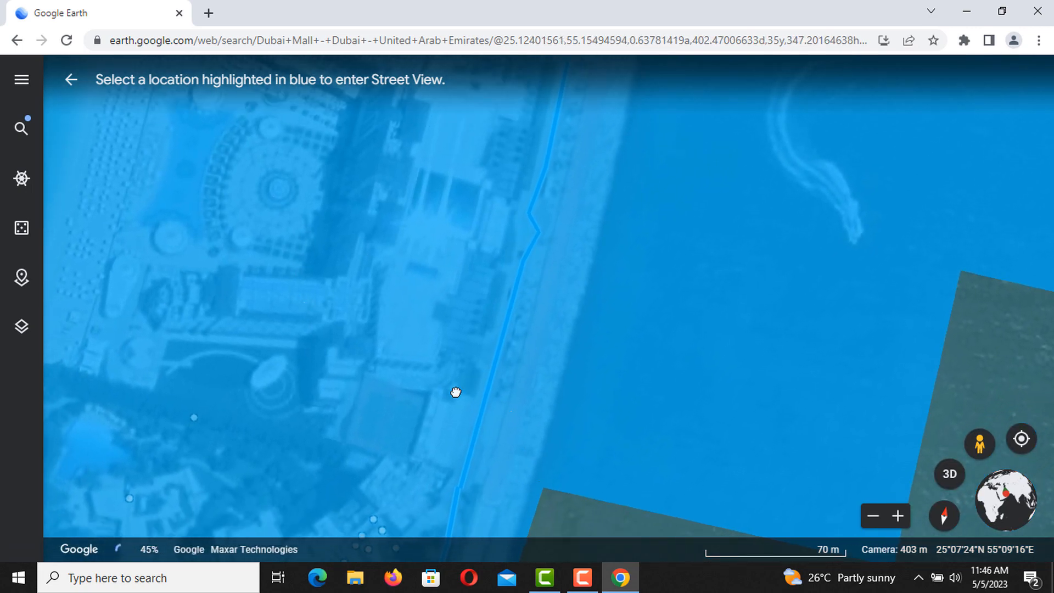
key(Escape)
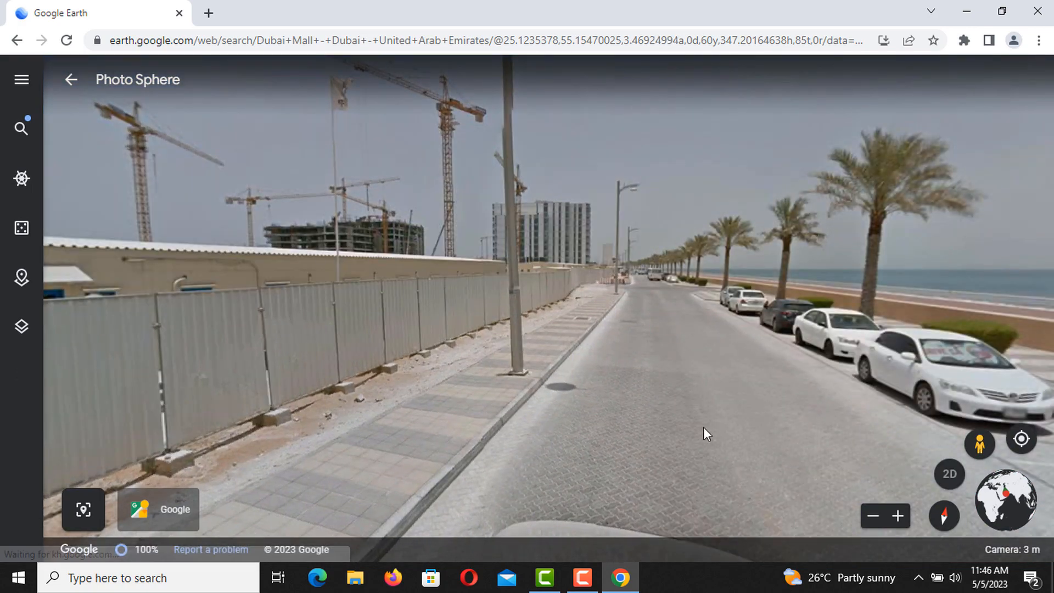
Step: Look around from the coastal road, past the parked cars, palm trees and sea to the distant skyline and hotel building
drag(790, 427, 546, 350)
drag(668, 386, 233, 343)
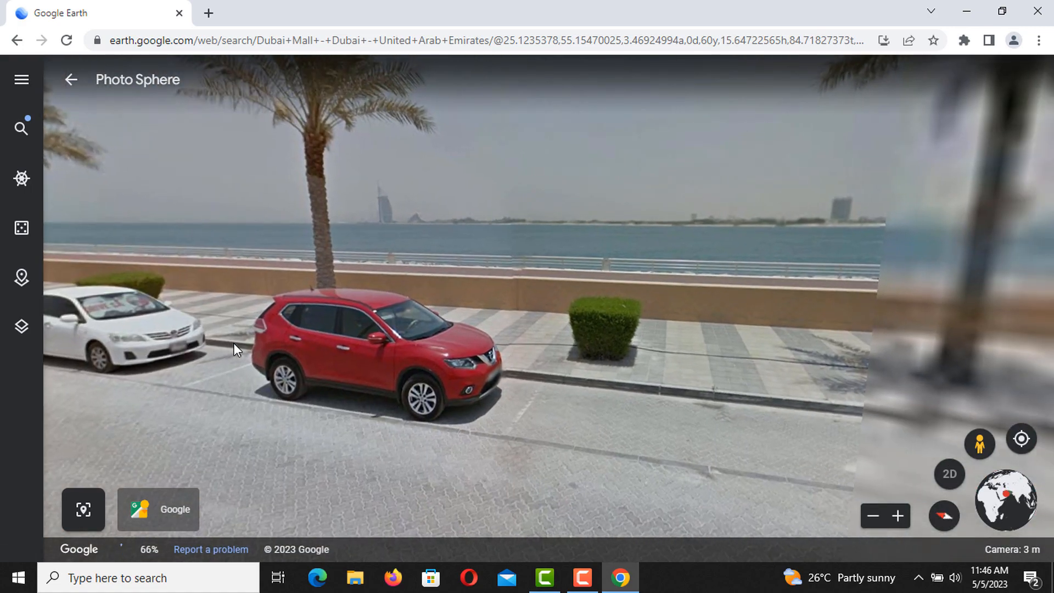
drag(471, 363, 3, 303)
drag(437, 282, 2, 321)
drag(401, 299, 277, 329)
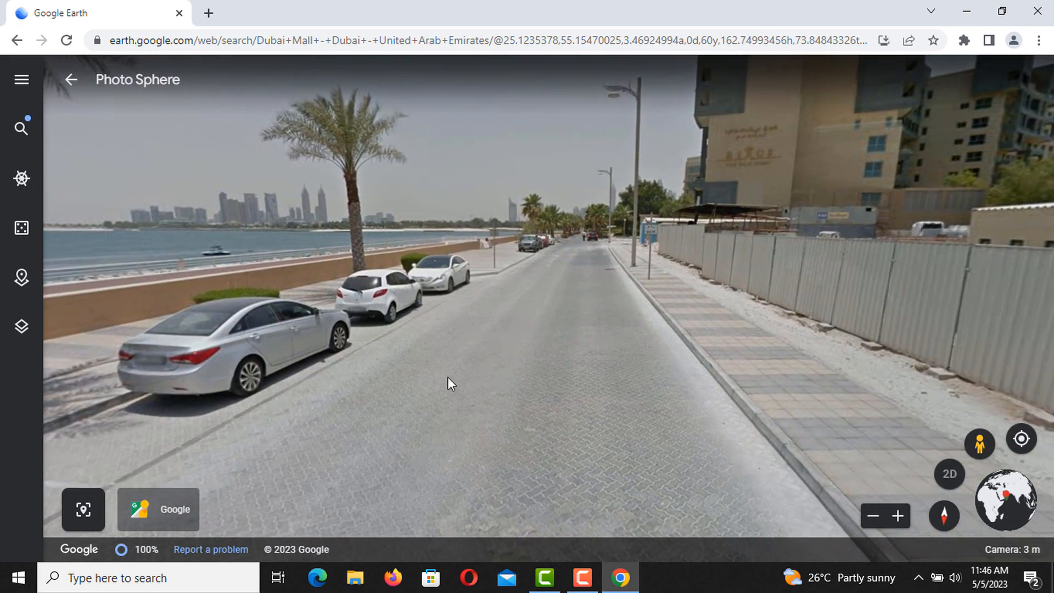
drag(449, 381, 558, 494)
drag(191, 422, 400, 202)
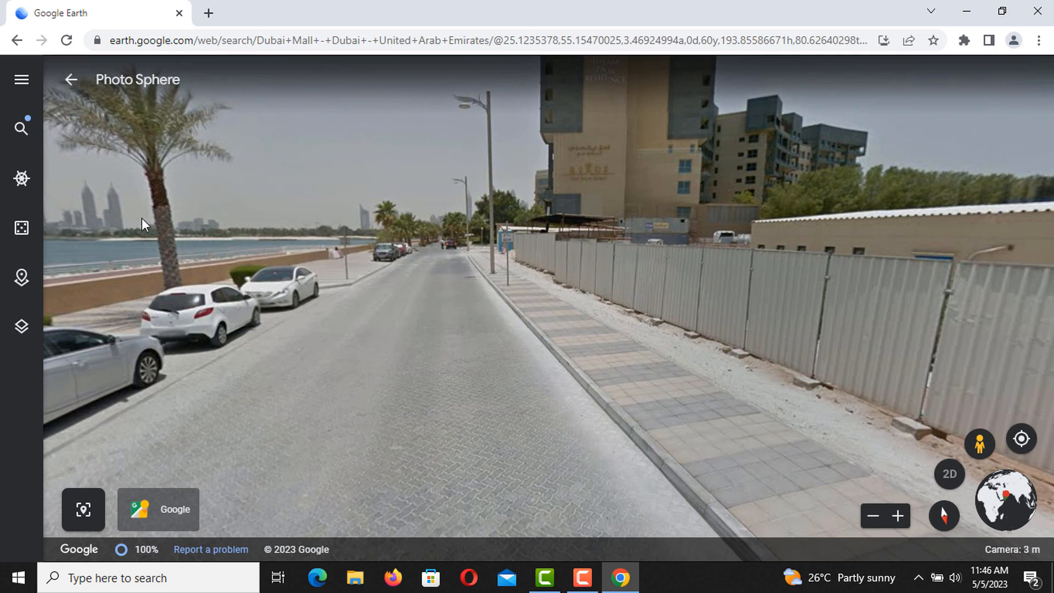
Step: Exit Street View and re-enter it on a highlighted mainland street southwest of Al Zahra Hospital Dubai
click(72, 82)
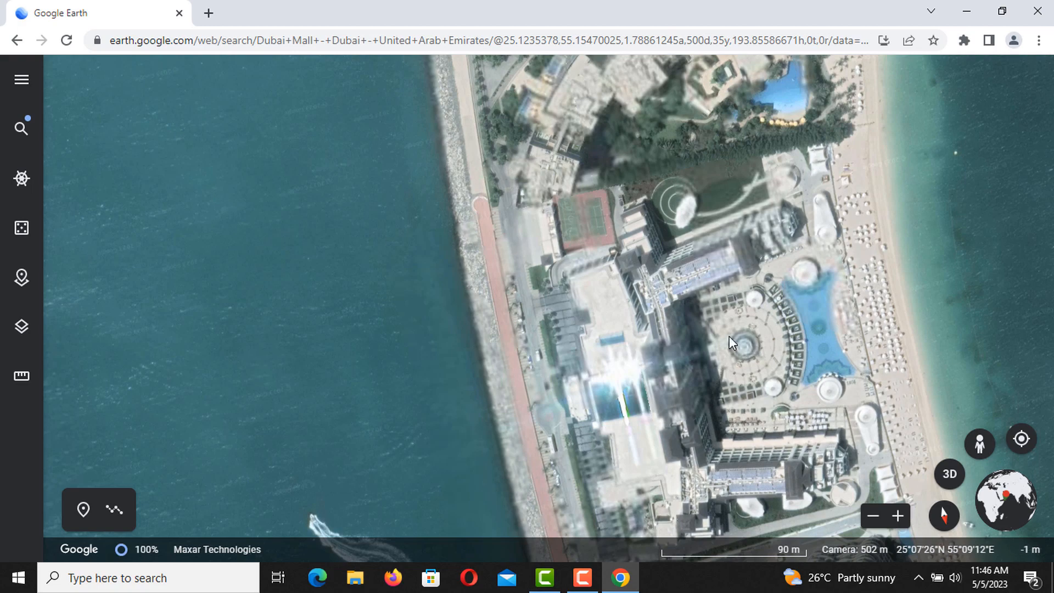
scroll(729, 337, down, 1)
scroll(728, 337, down, 5)
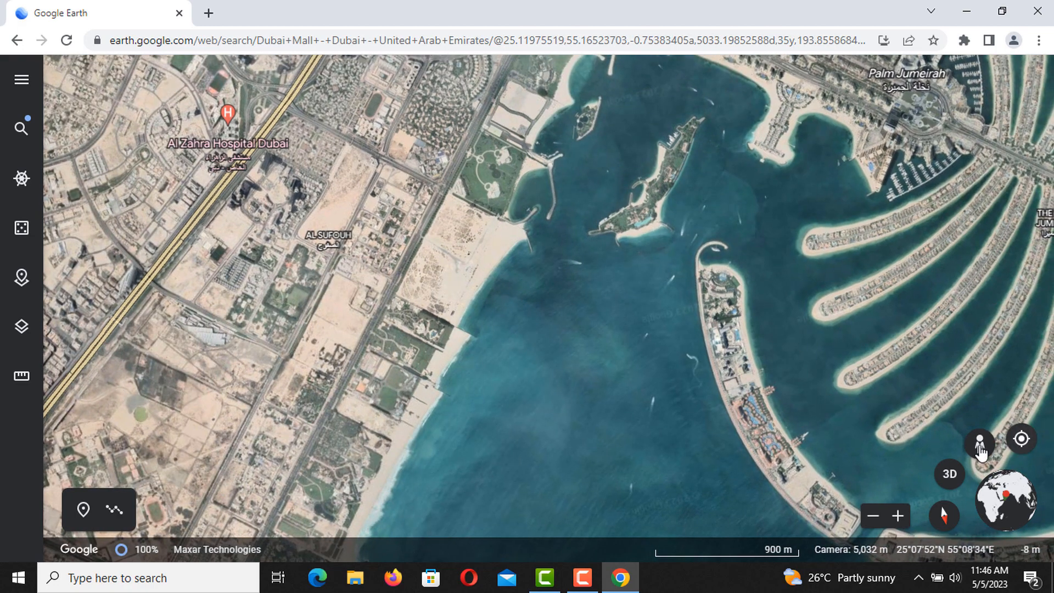
click(980, 445)
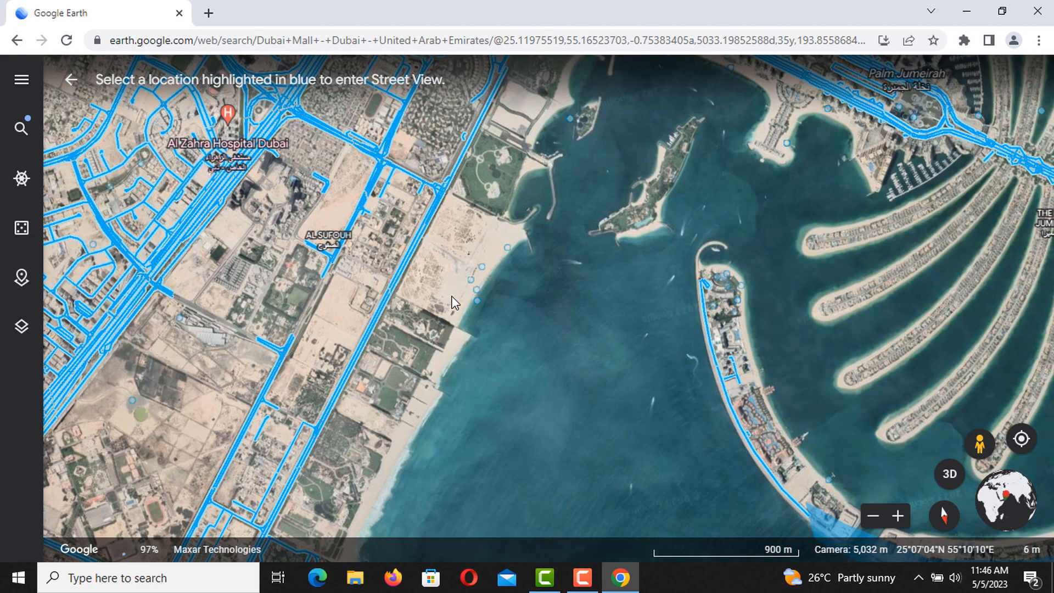
click(116, 282)
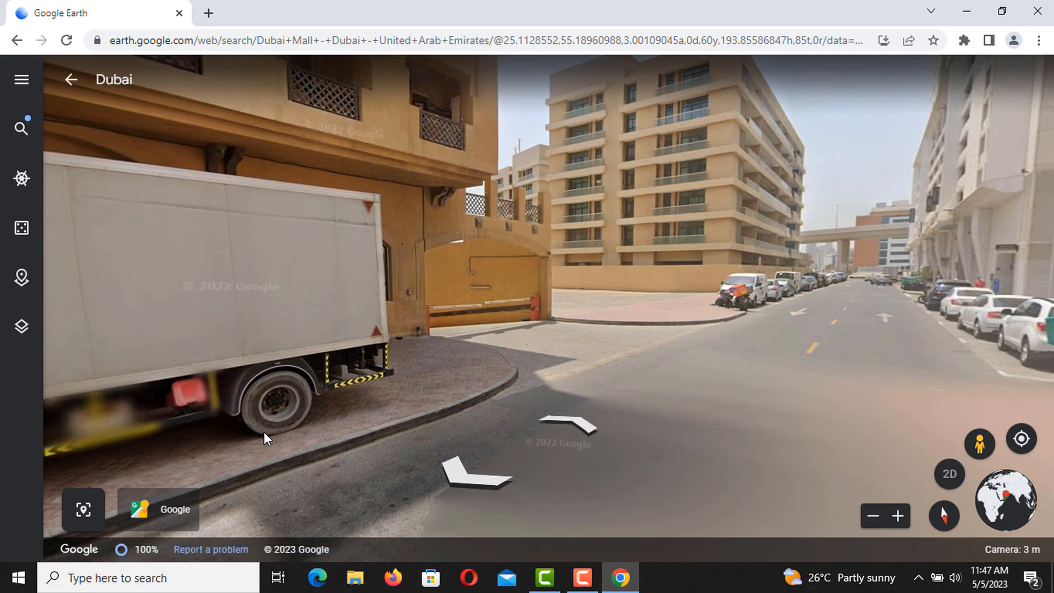
Step: Look around the street from the parked truck past the apartment blocks and balconies until facing down the road with the orange truck
drag(366, 450, 17, 372)
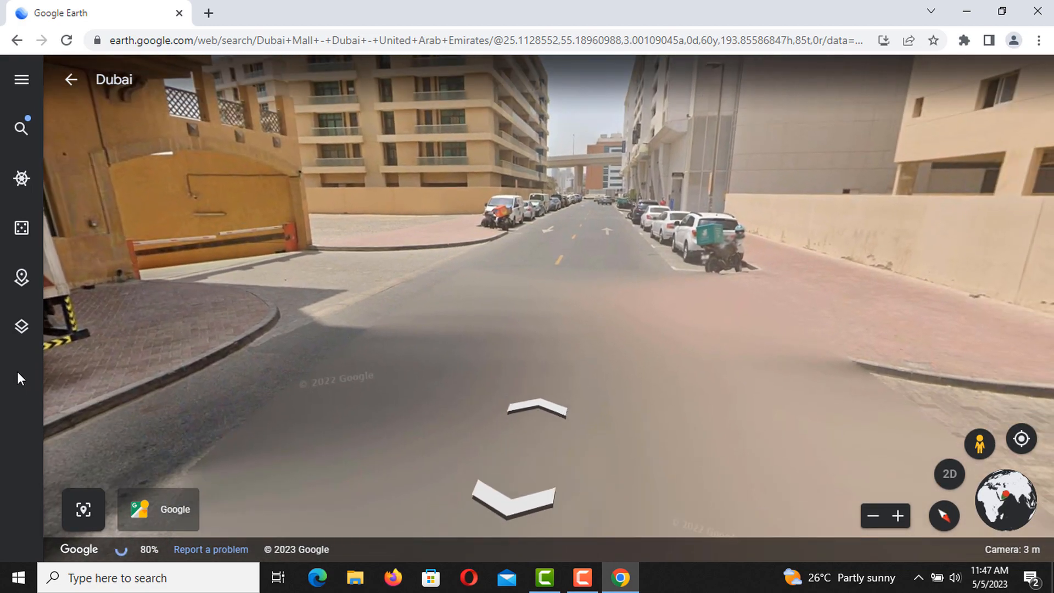
drag(435, 310, 312, 514)
drag(708, 477, 433, 574)
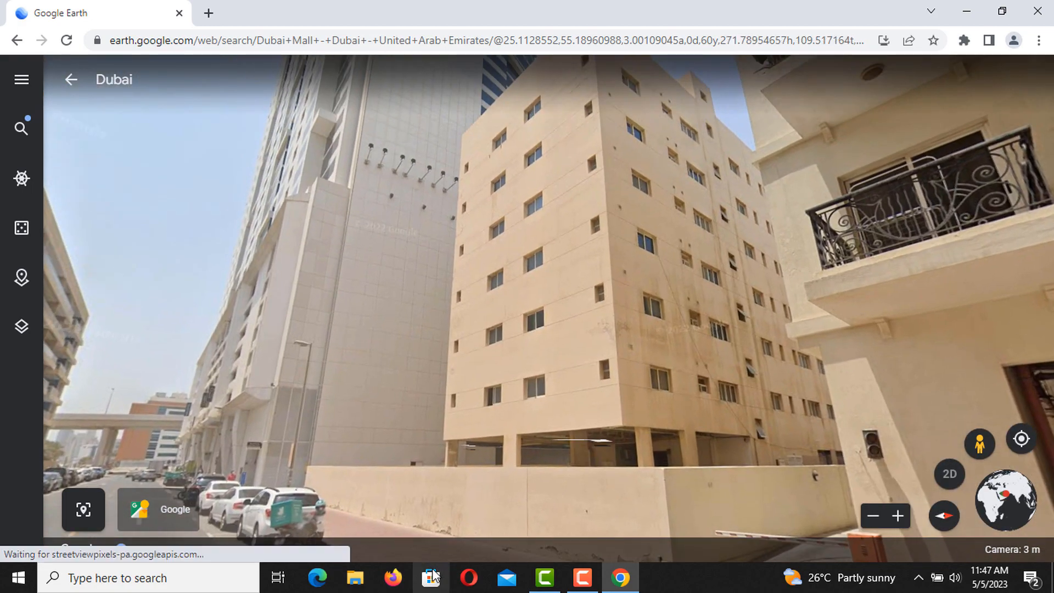
drag(891, 408, 413, 370)
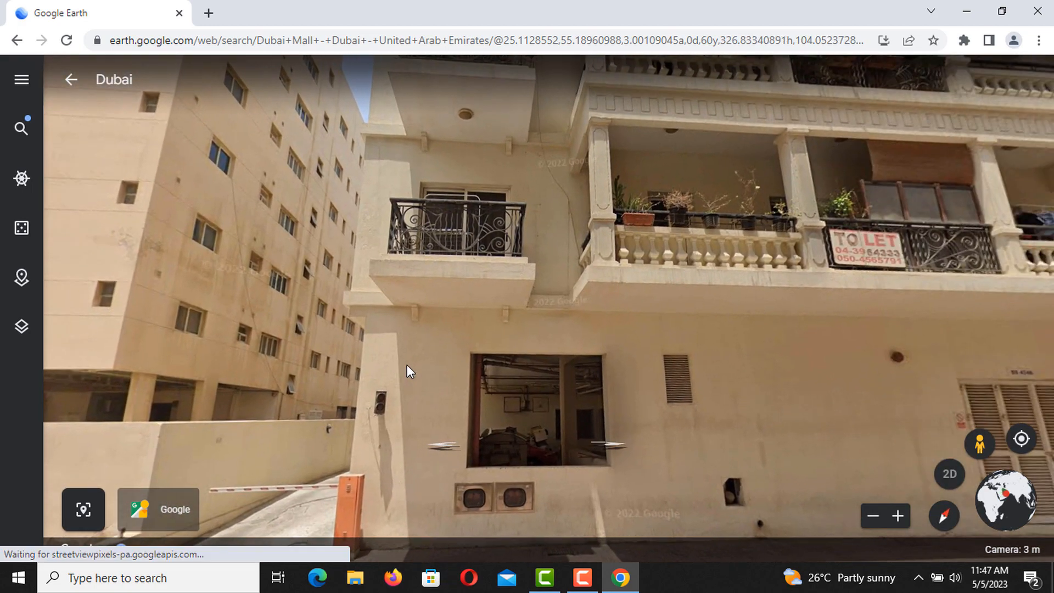
drag(617, 329, 446, 341)
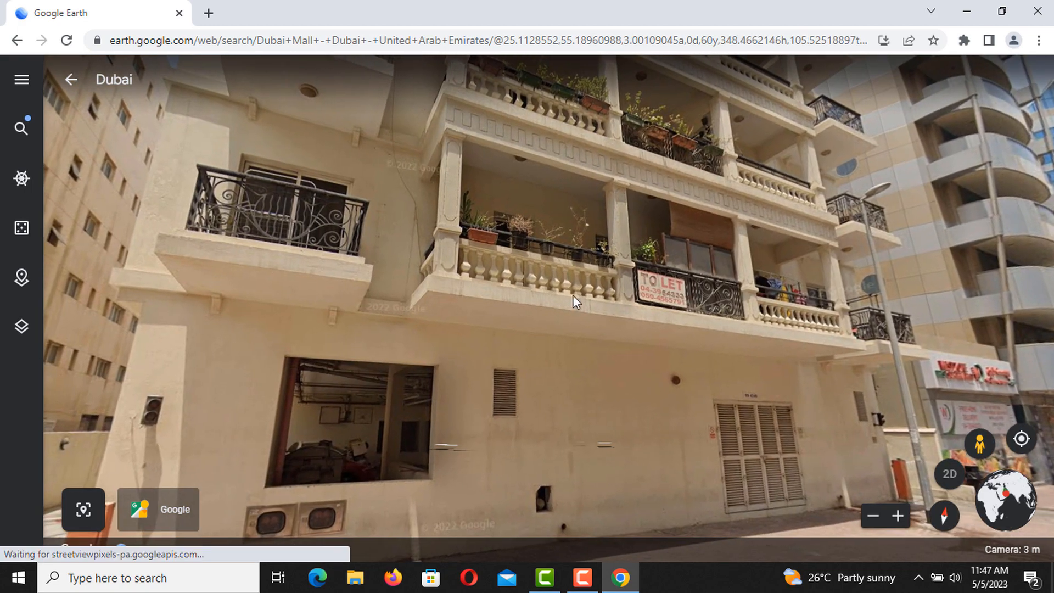
drag(668, 447, 259, 387)
drag(601, 422, 439, 391)
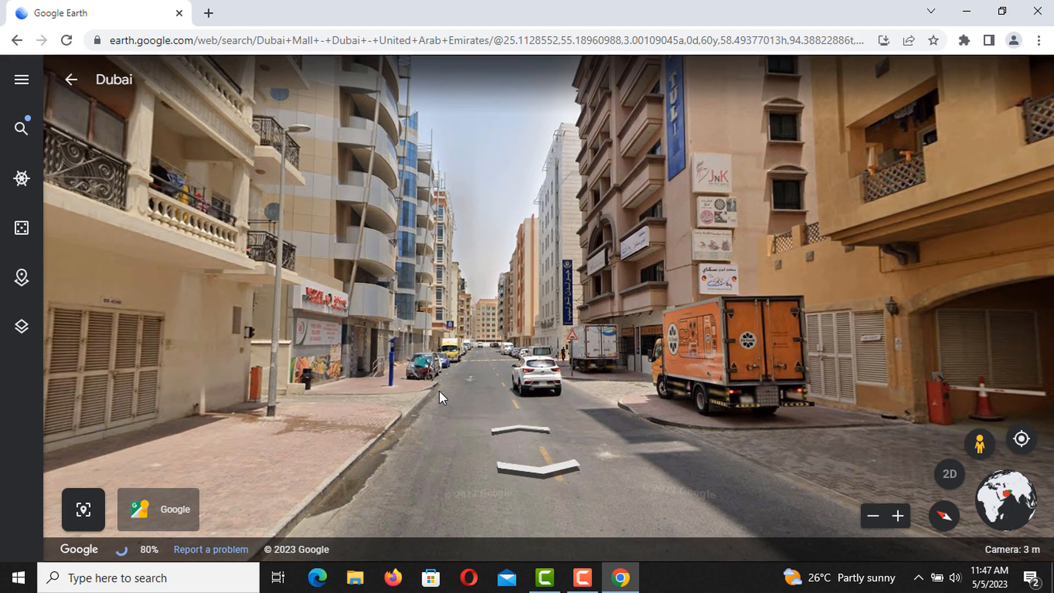
Step: Advance two positions along the street and view the West Zone supermarket and the upper floors of the JNK Ladies Beauty Saloon building
click(439, 392)
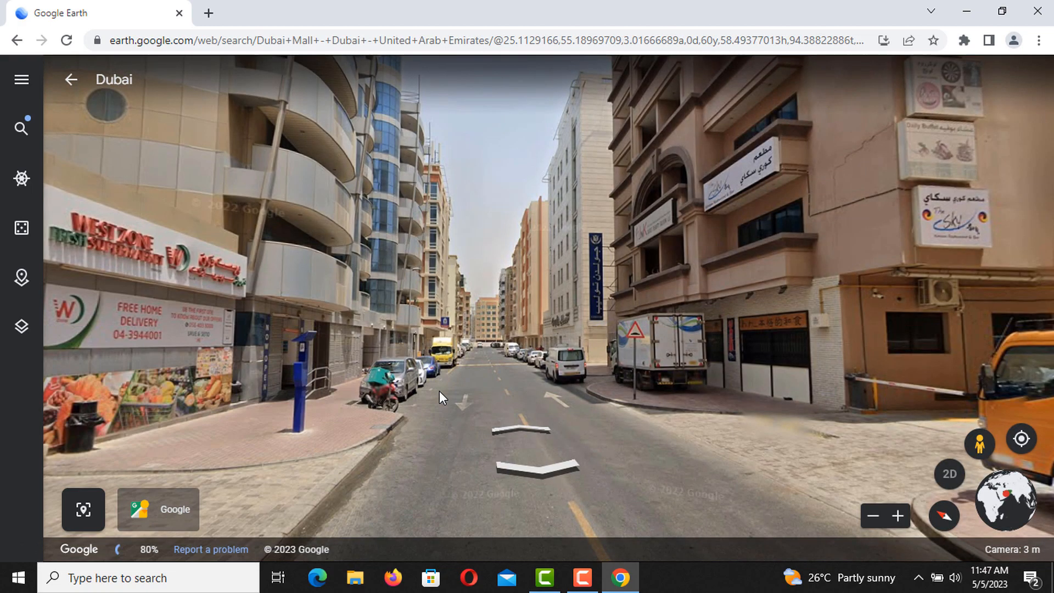
click(439, 391)
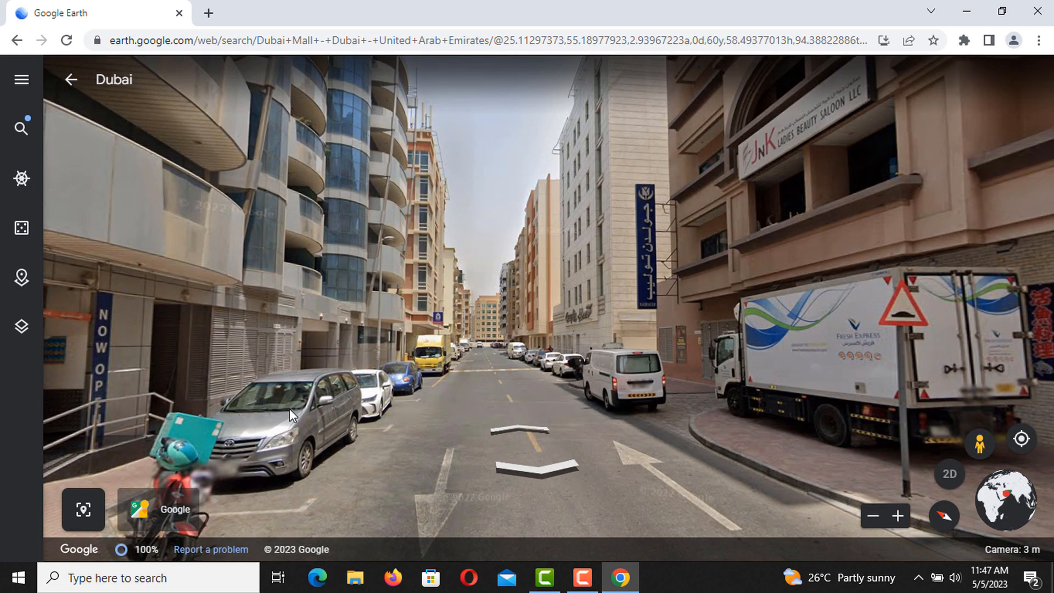
drag(340, 378, 749, 372)
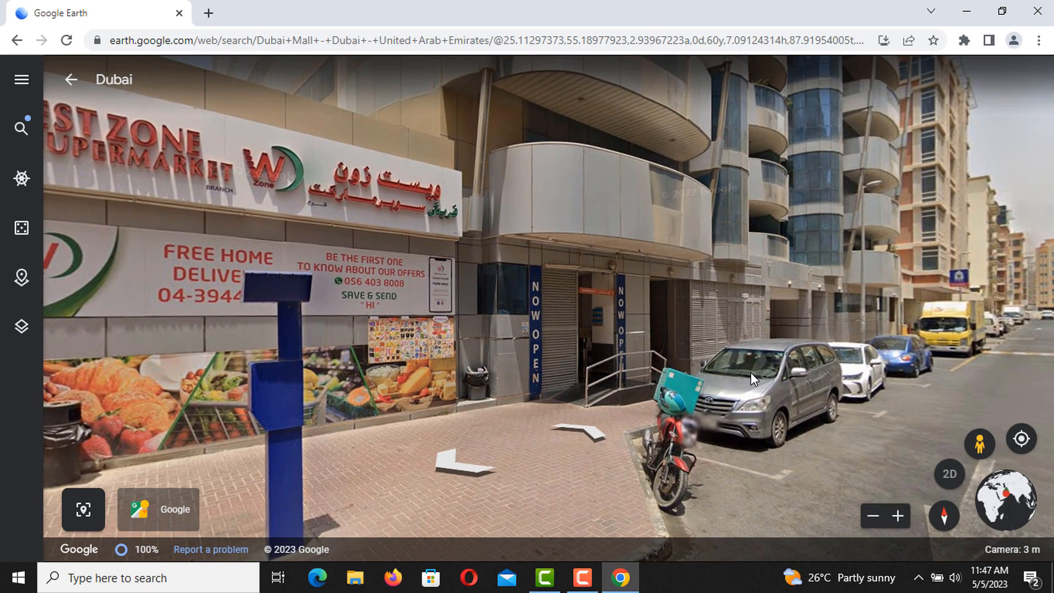
drag(320, 290, 121, 363)
drag(644, 331, 104, 455)
drag(558, 319, 243, 484)
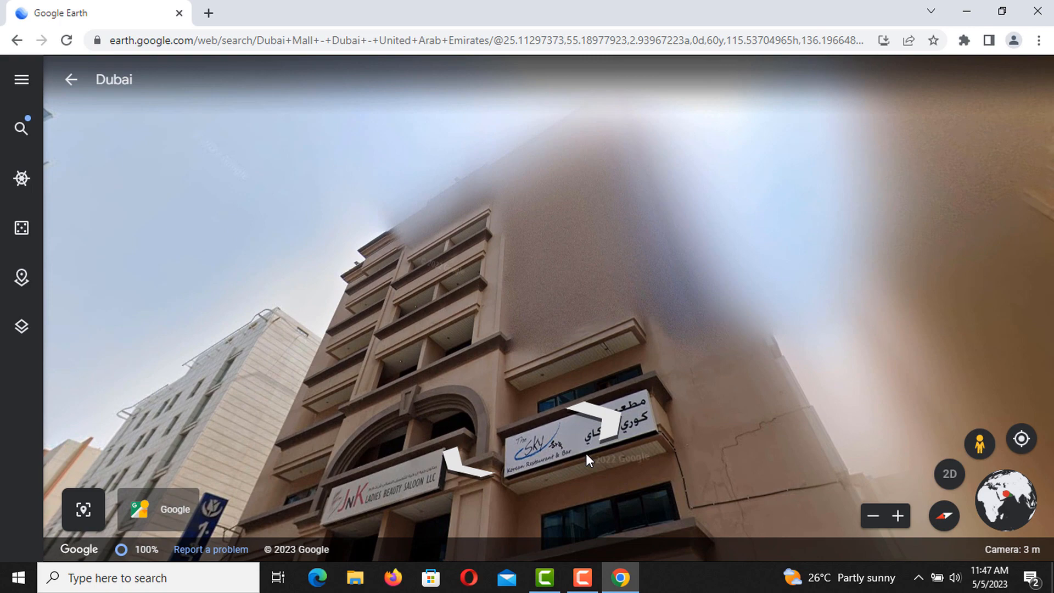
Step: Face back down the street and move forward past the blue car and yellow truck toward the striped crossing
drag(585, 453, 584, 252)
drag(333, 388, 405, 302)
click(405, 302)
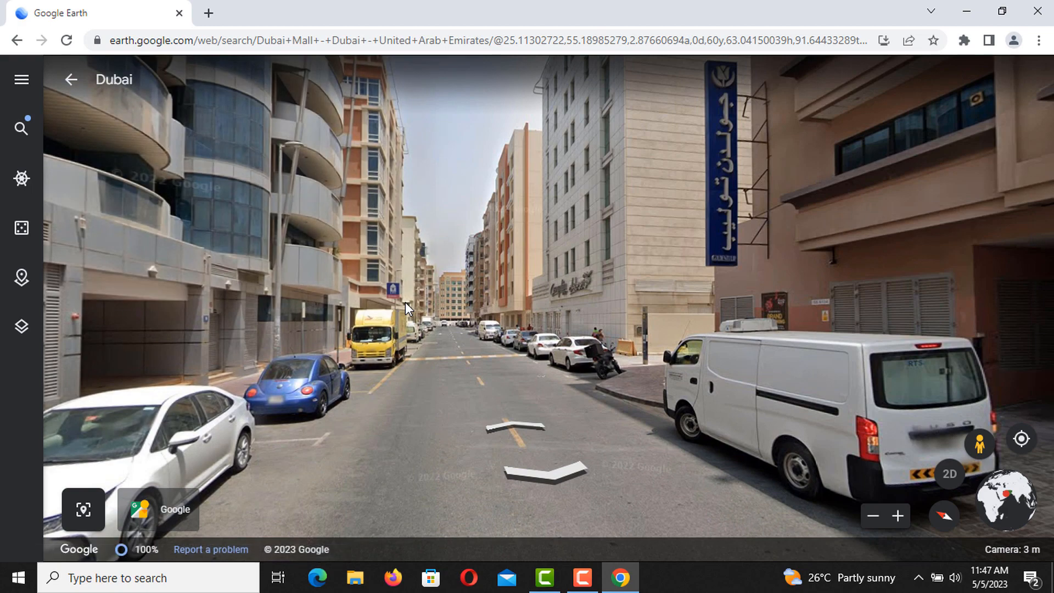
click(405, 302)
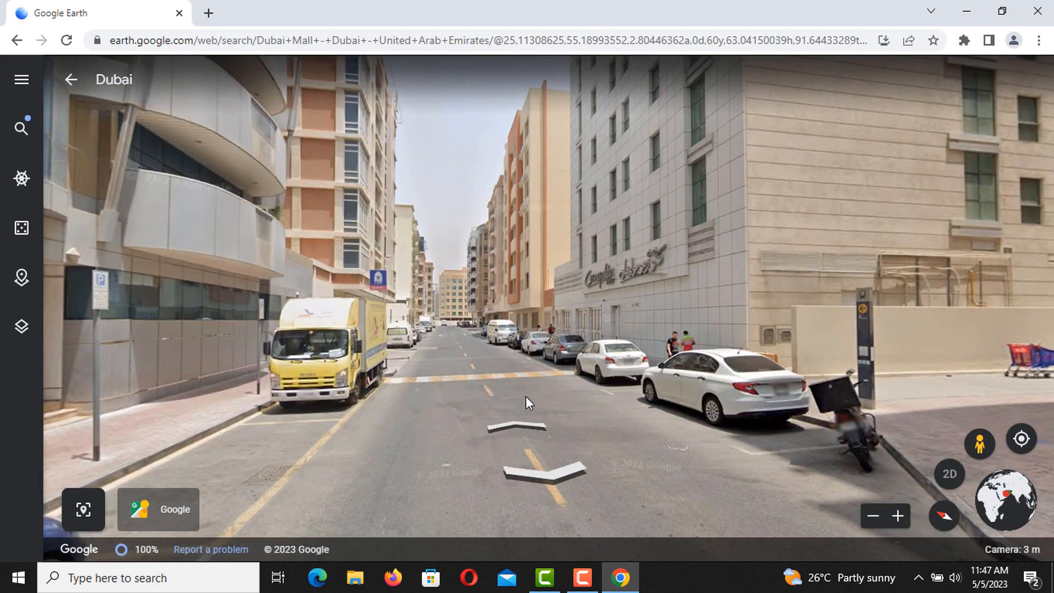
click(526, 396)
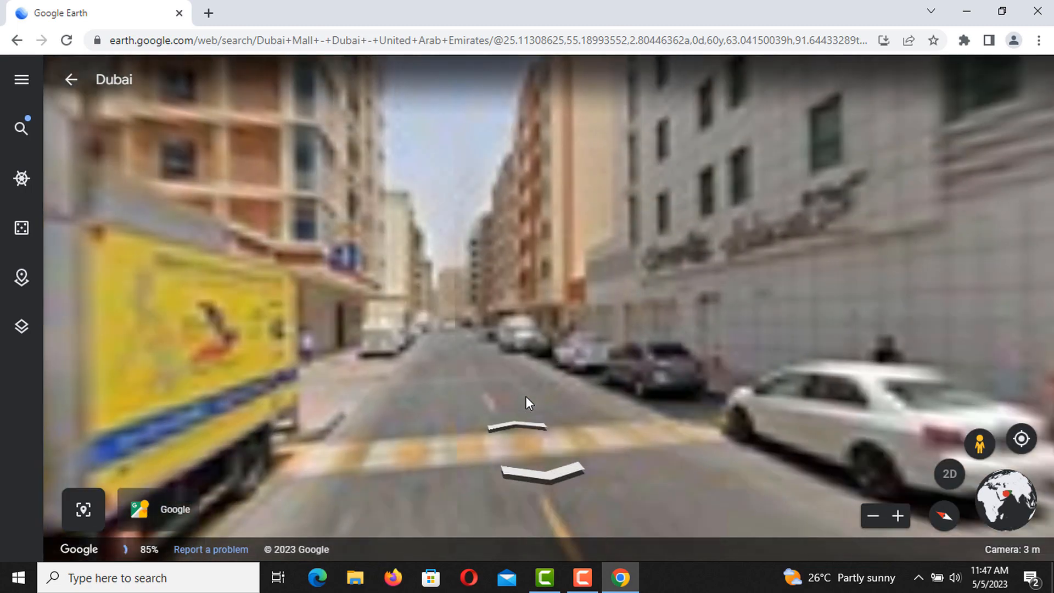
Step: Advance three positions down the street, past the striped crossing, the Cosmopolitan Hotel and the parked white van
click(525, 404)
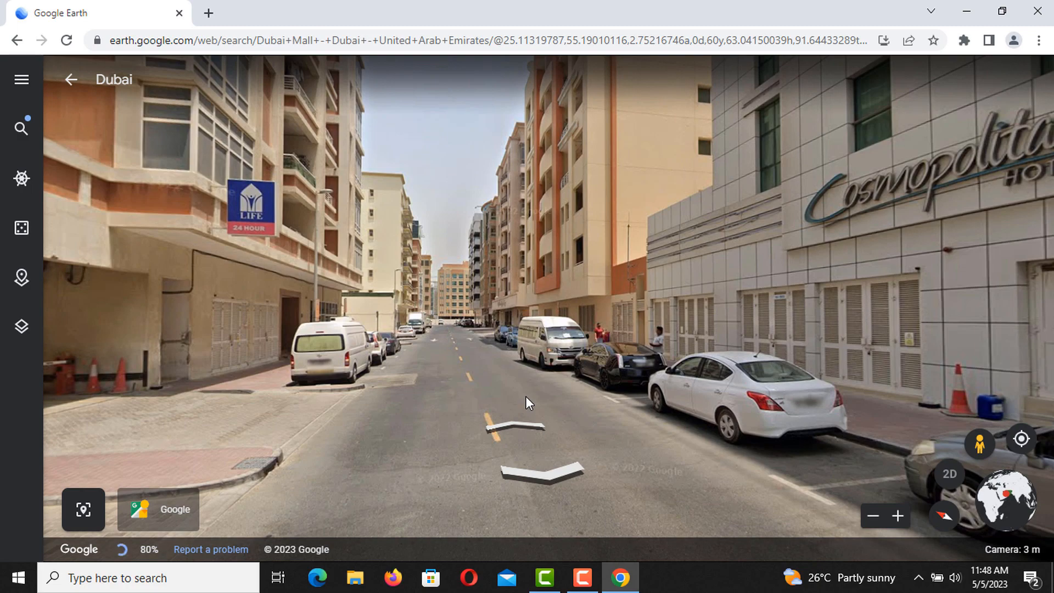
click(526, 398)
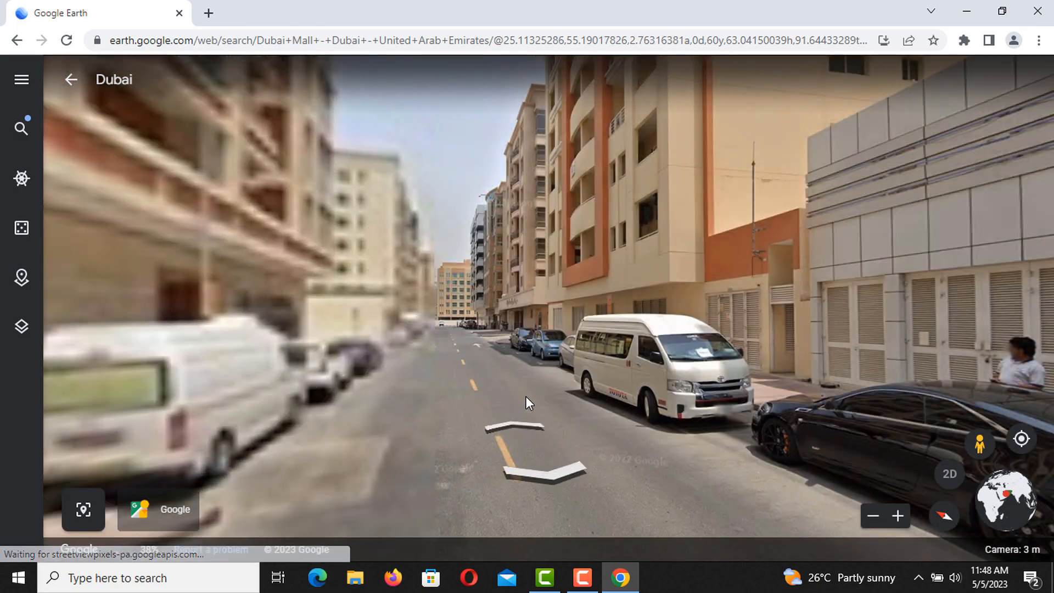
click(525, 396)
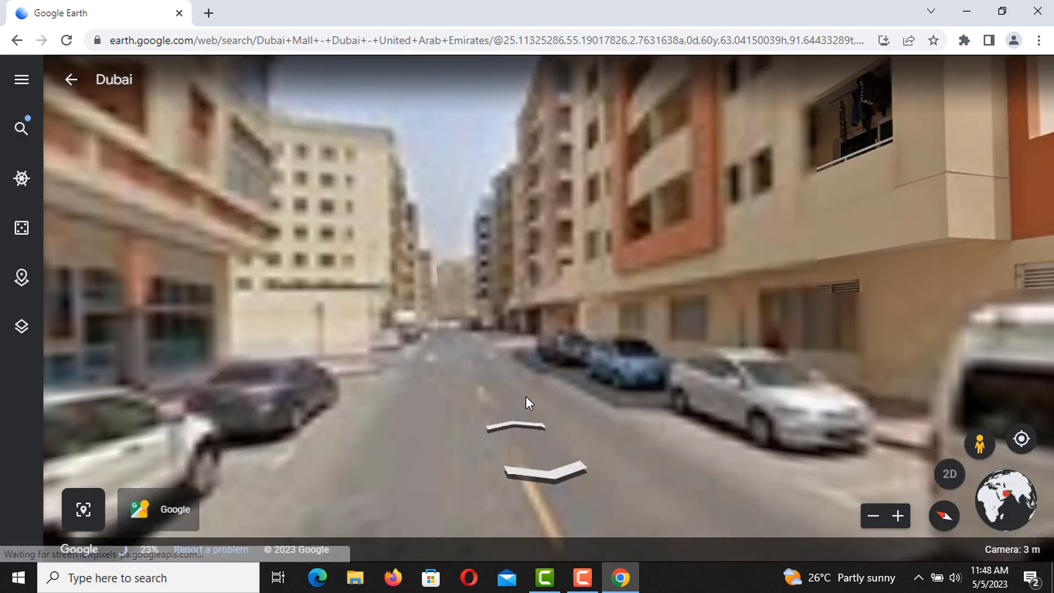
Step: Look around from this position at the apartment balconies, the street behind and the LIFE pharmacy building, finishing facing down the road
drag(868, 264, 587, 443)
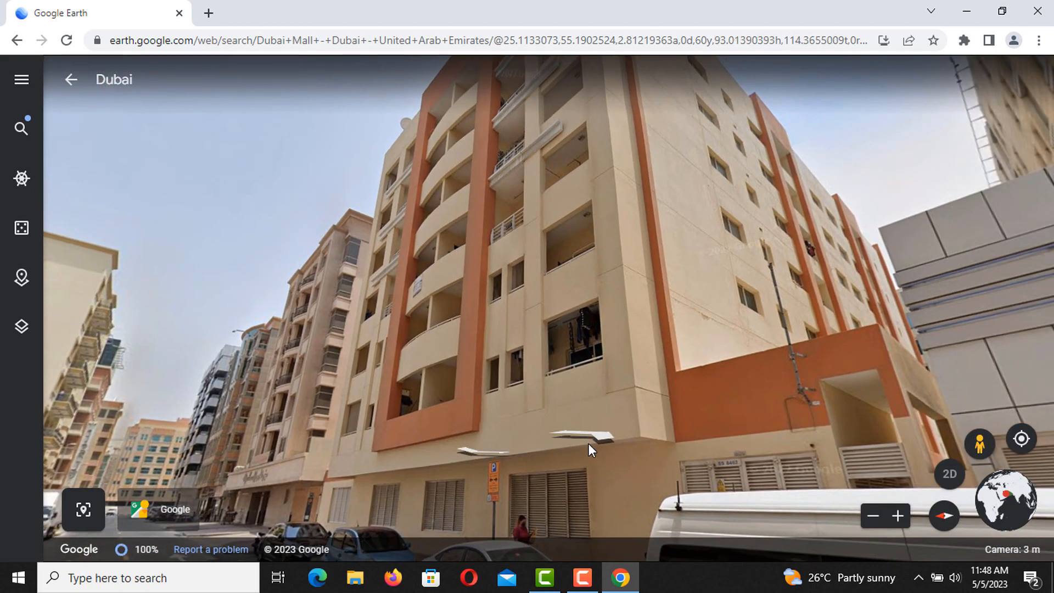
drag(856, 399, 170, 159)
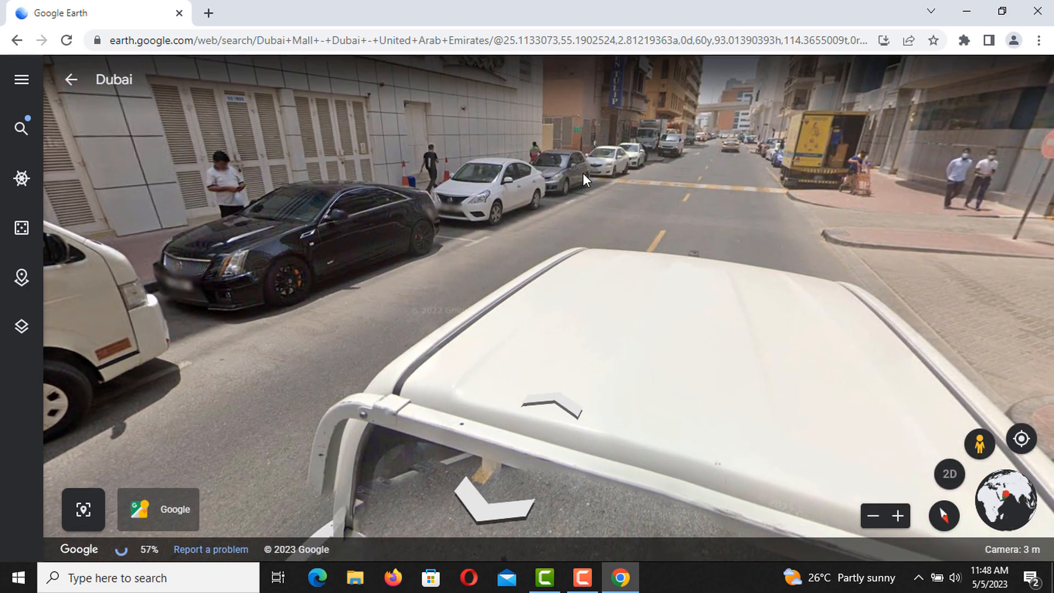
drag(582, 173, 2, 191)
drag(378, 209, 87, 464)
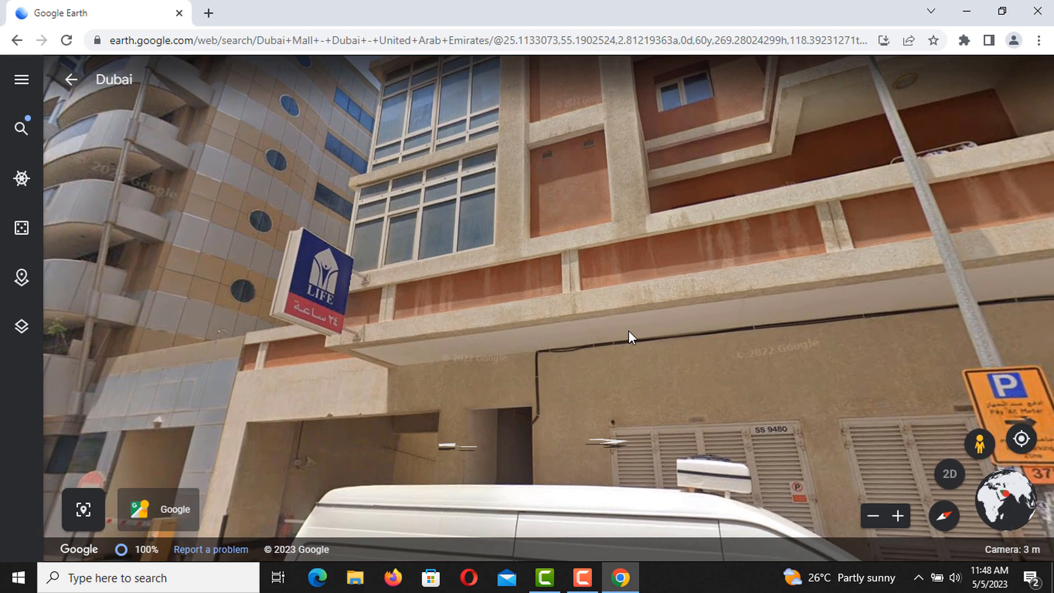
drag(559, 336, 41, 494)
drag(536, 416, 331, 245)
click(336, 245)
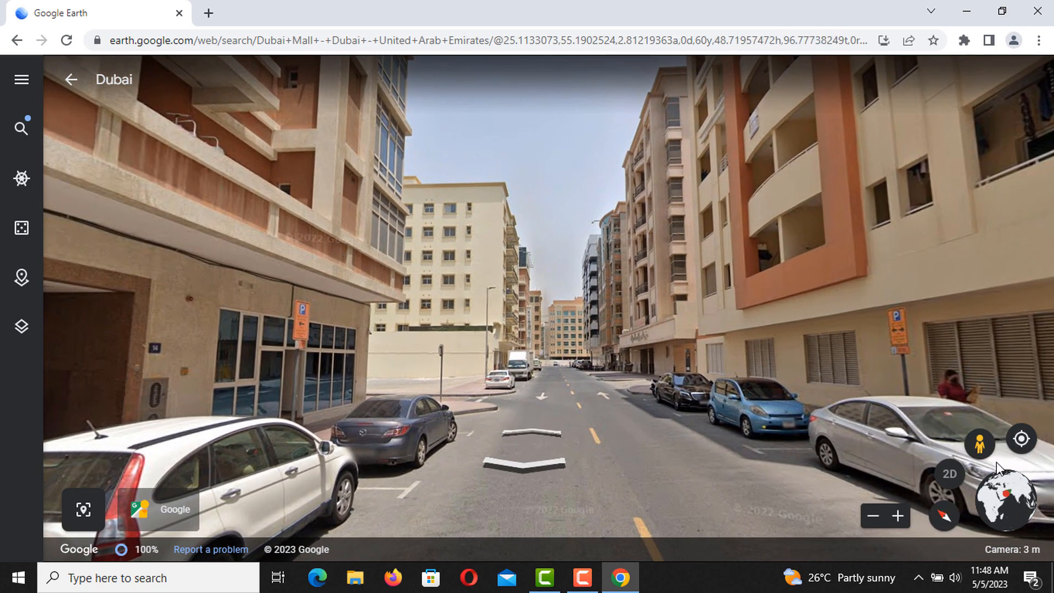
Step: Exit Street View and bring the empty sandy plots beside Dubai police K-9, across the E11 highway, into close view
click(978, 445)
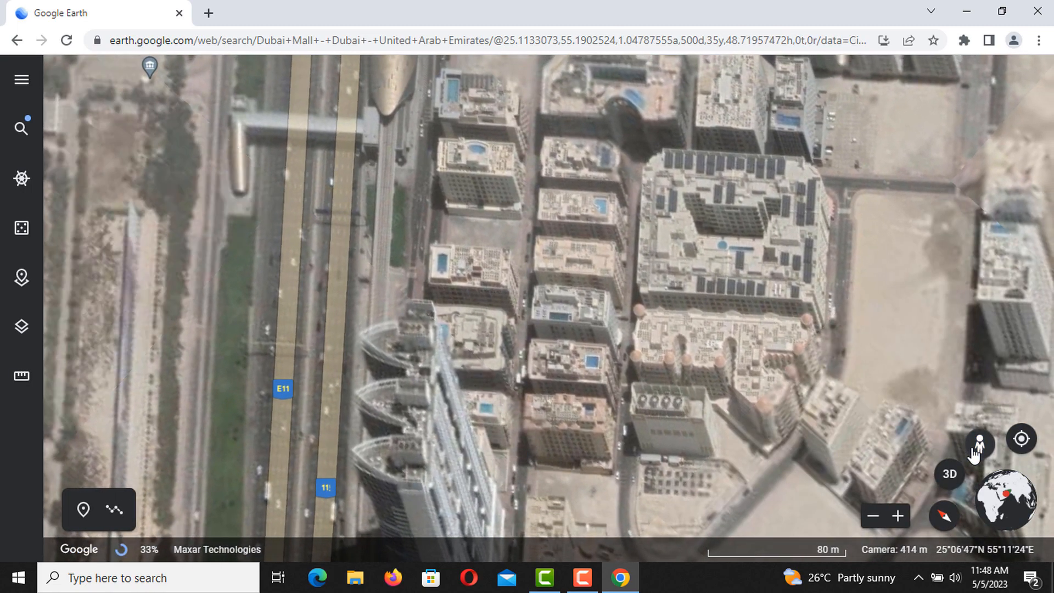
drag(539, 331, 866, 405)
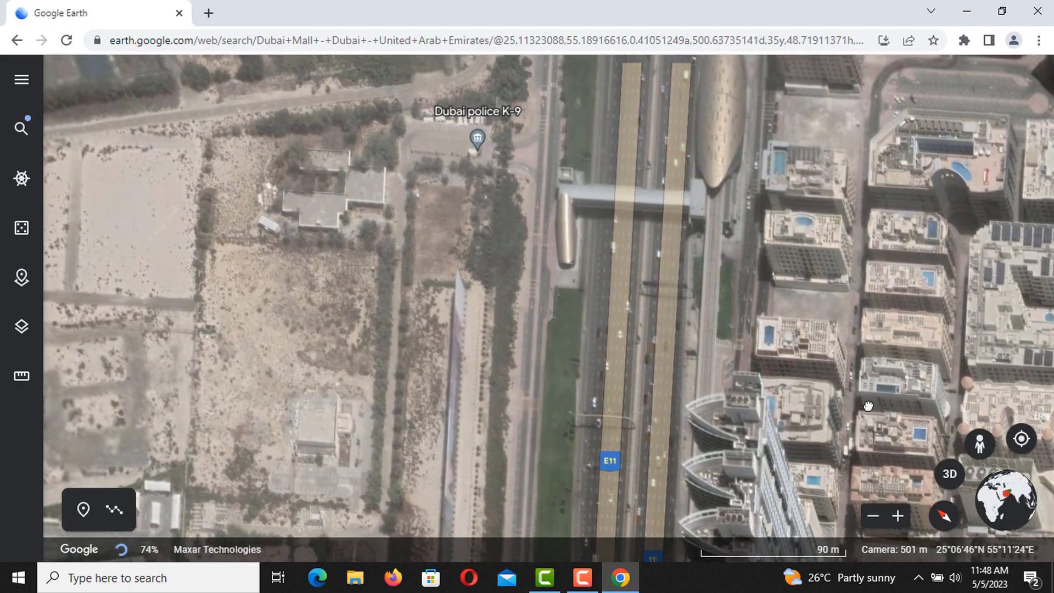
scroll(702, 246, down, 2)
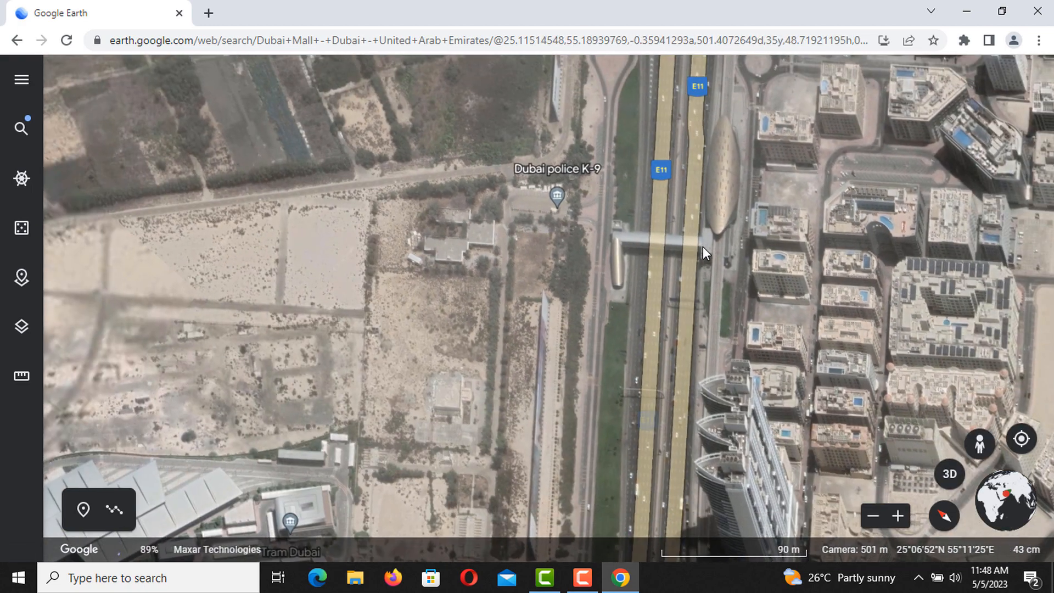
drag(433, 285, 551, 297)
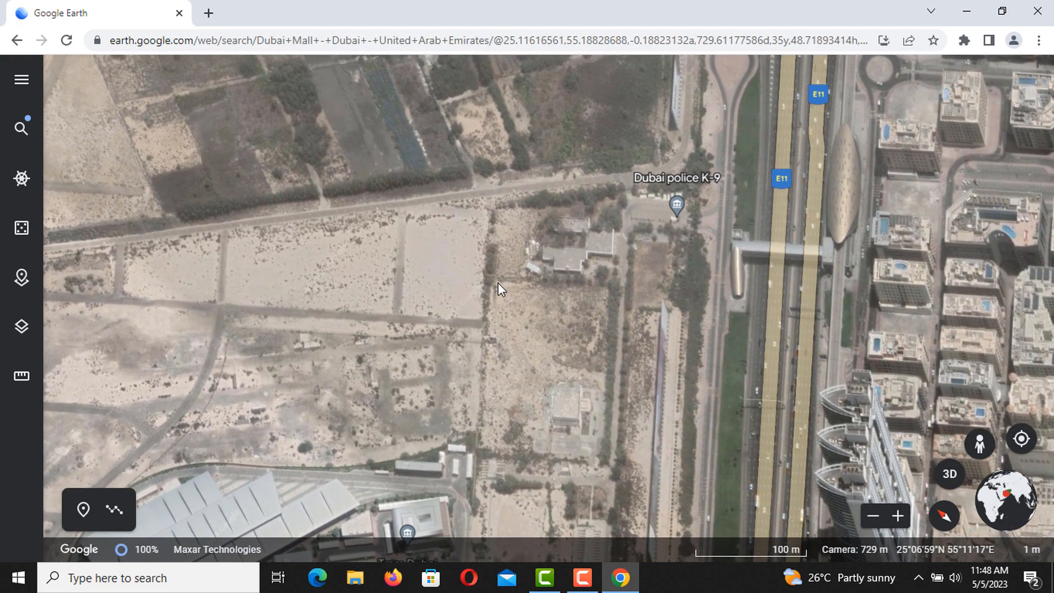
scroll(428, 283, up, 2)
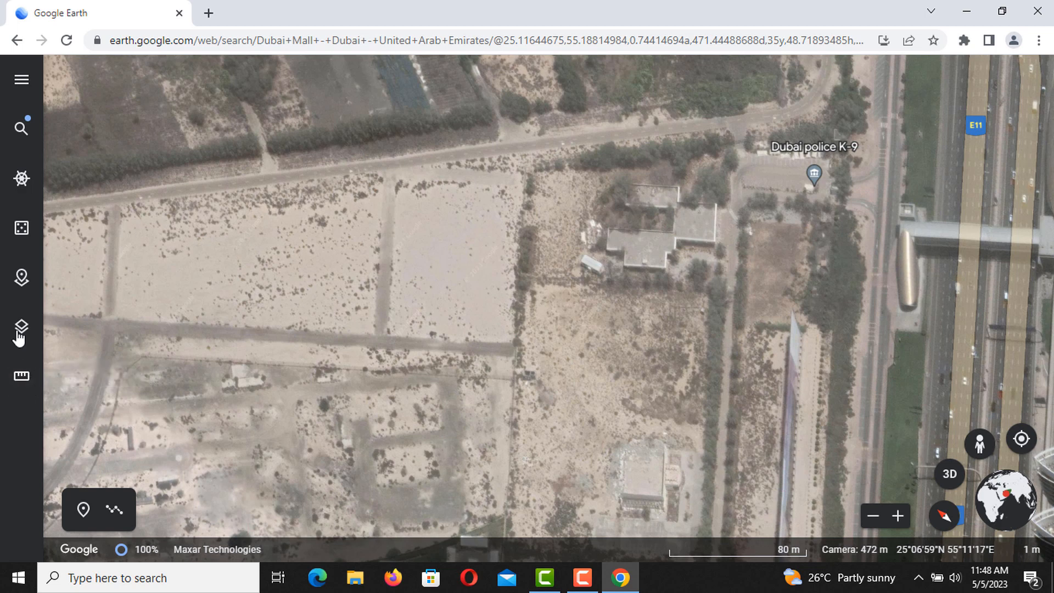
Step: Measure the perimeter and area of the rectangular sandy plot west of Dubai police K-9 by outlining its four corners as a closed shape
click(29, 387)
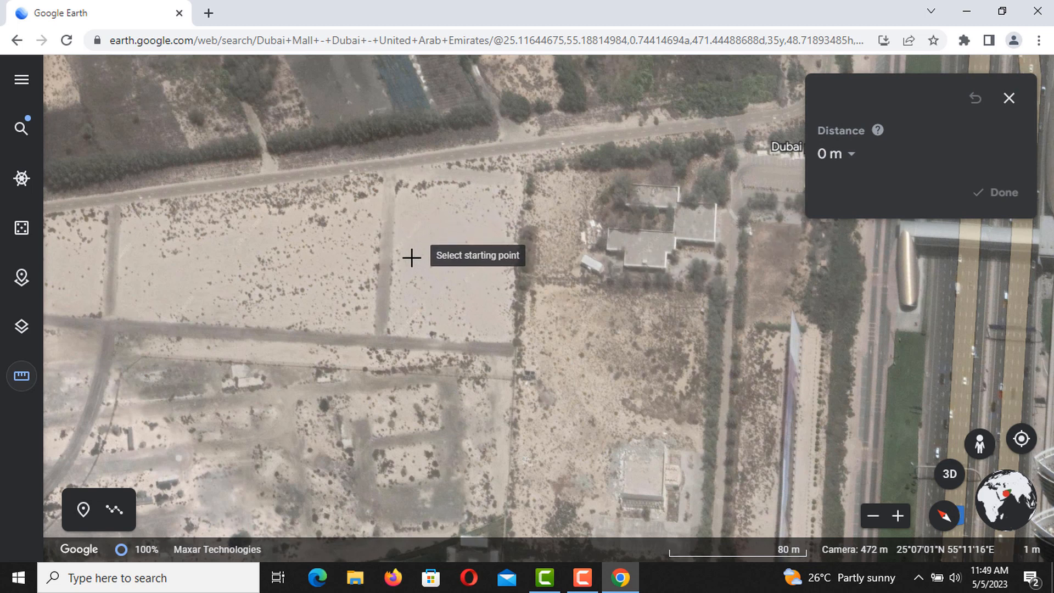
click(396, 177)
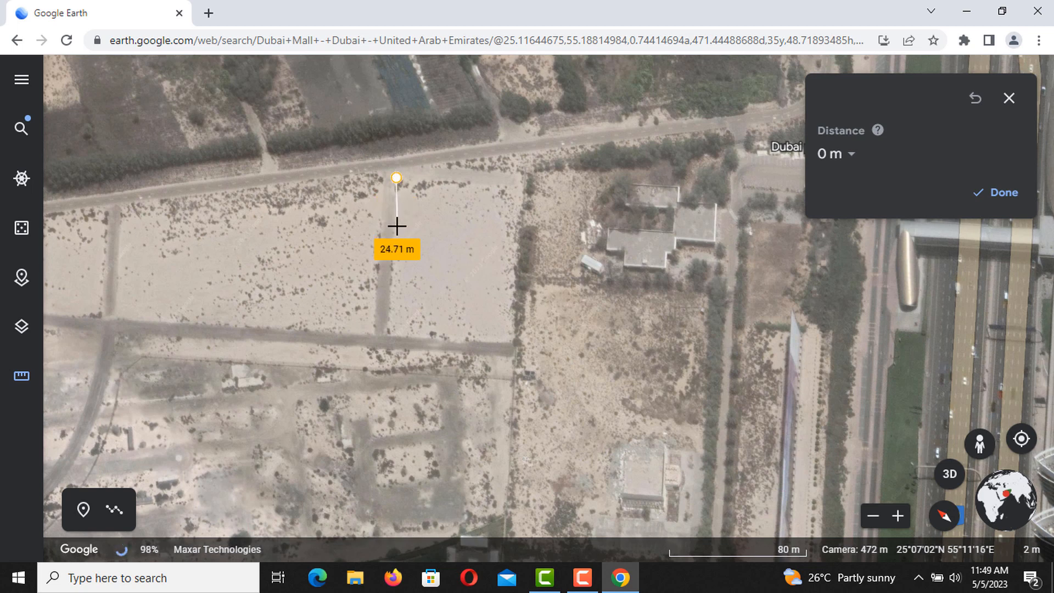
click(387, 335)
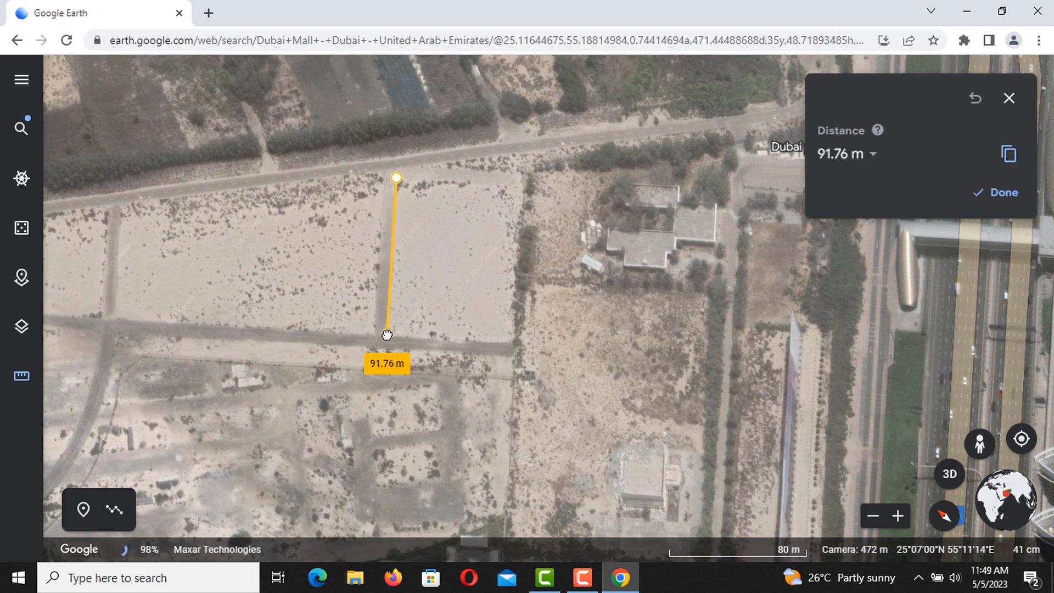
click(513, 341)
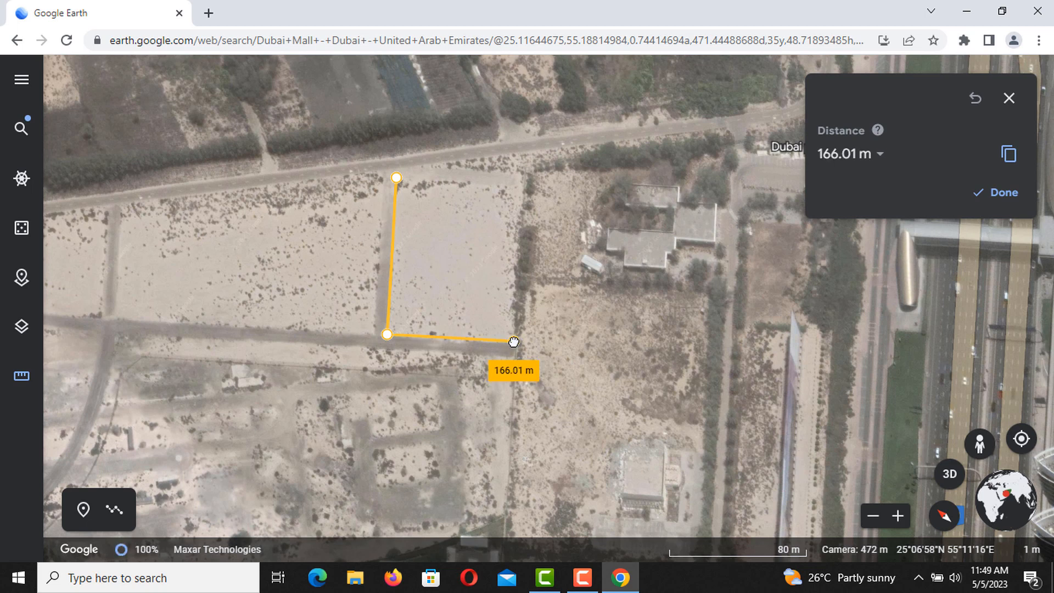
click(521, 178)
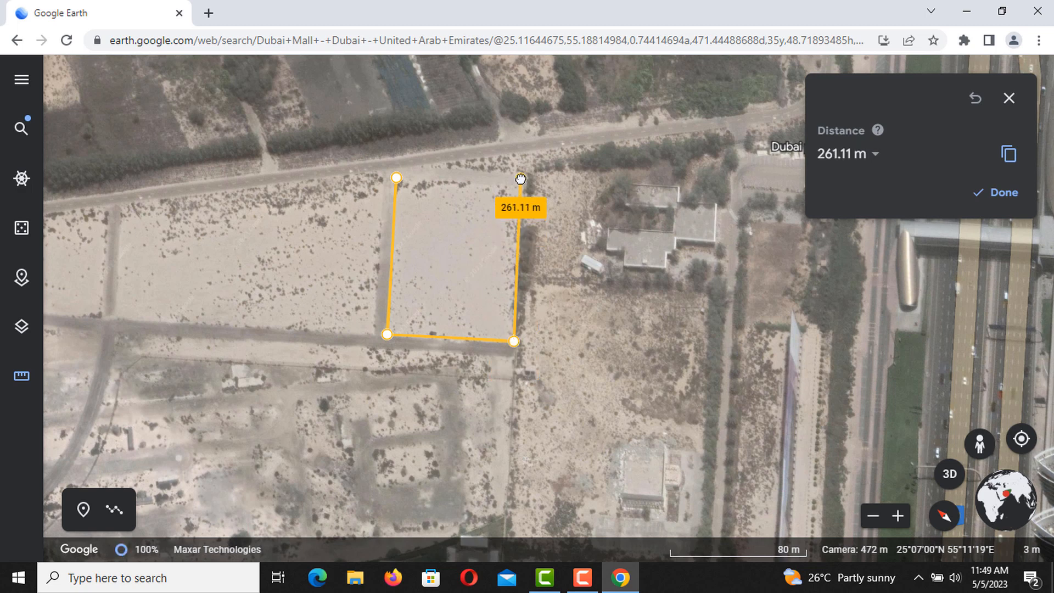
click(398, 177)
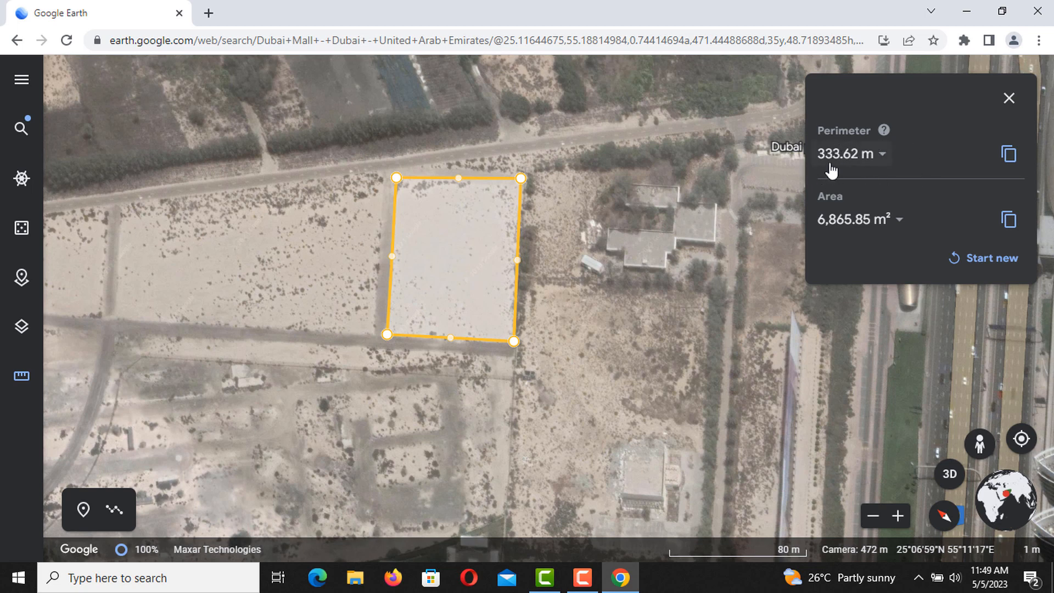
Step: Set the plot measurement's perimeter unit to Feet and its area unit to Square feet
click(882, 155)
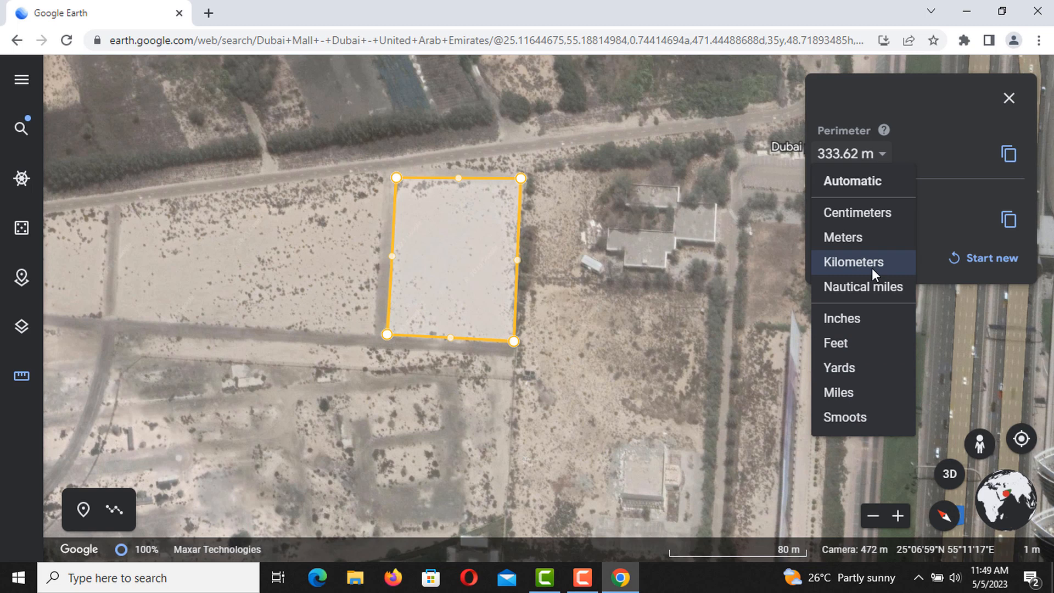
click(863, 341)
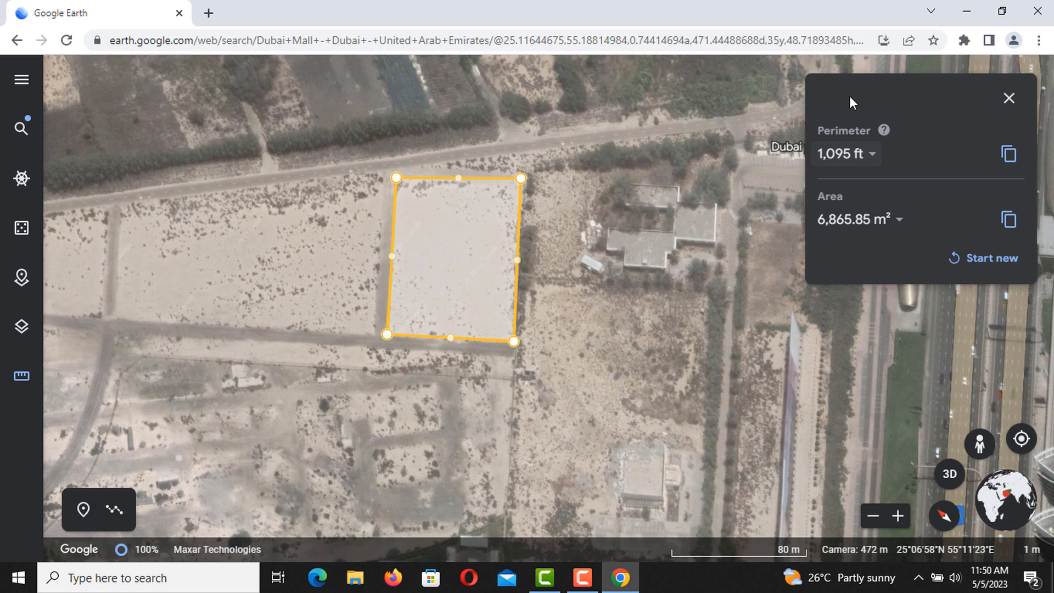
click(899, 220)
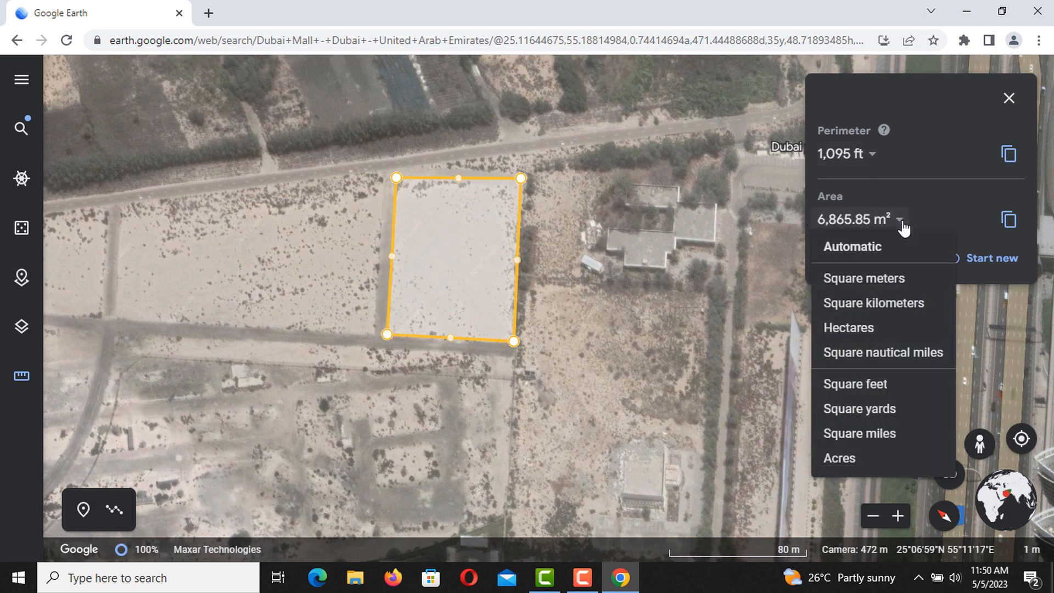
click(864, 387)
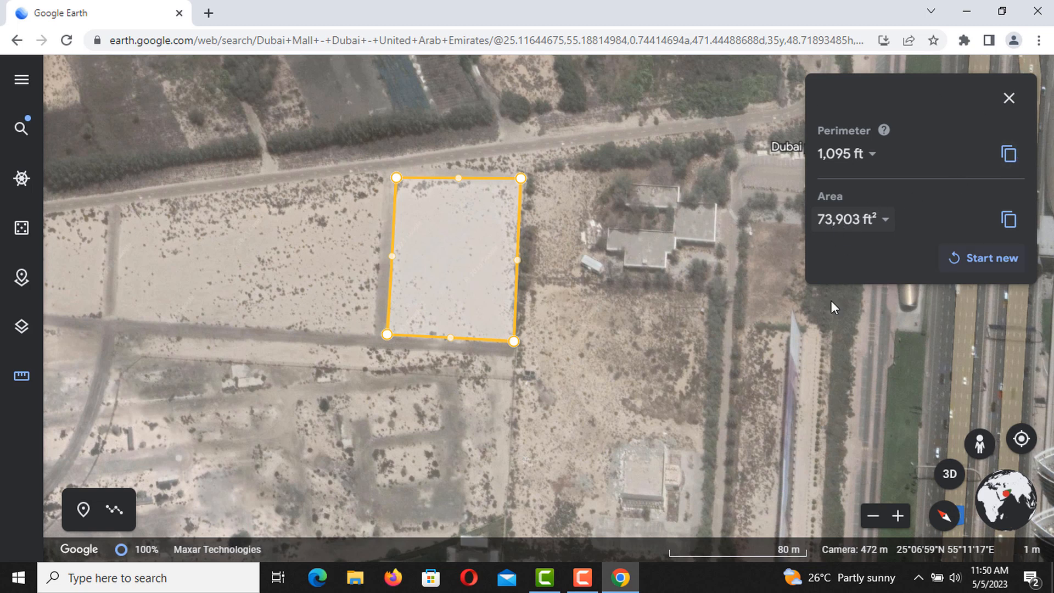
Step: Search Google for "square feet to marla" in a new browser tab
click(208, 12)
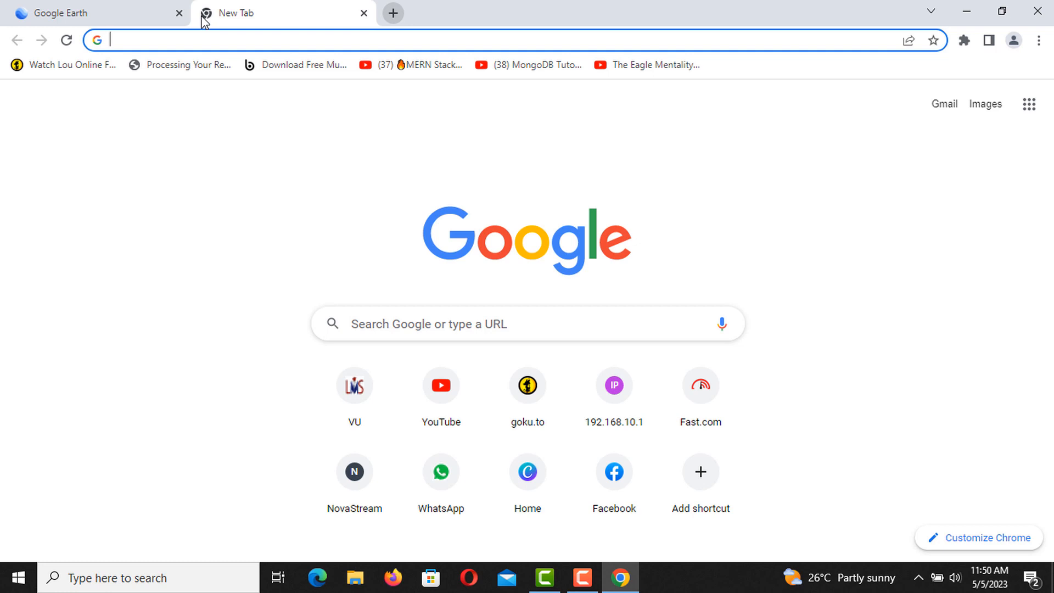
text(squar)
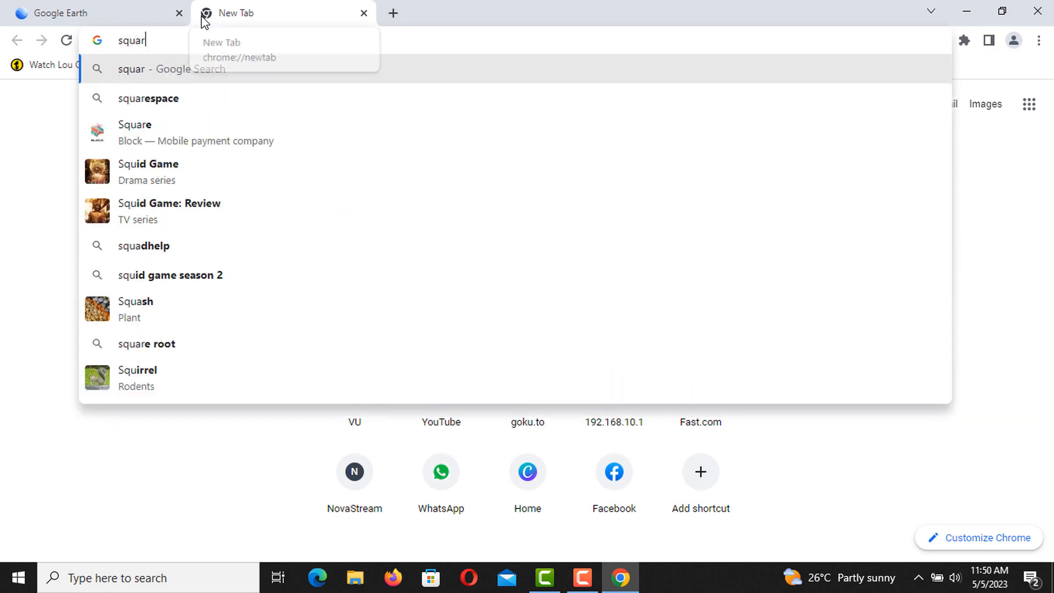
text(e feet to)
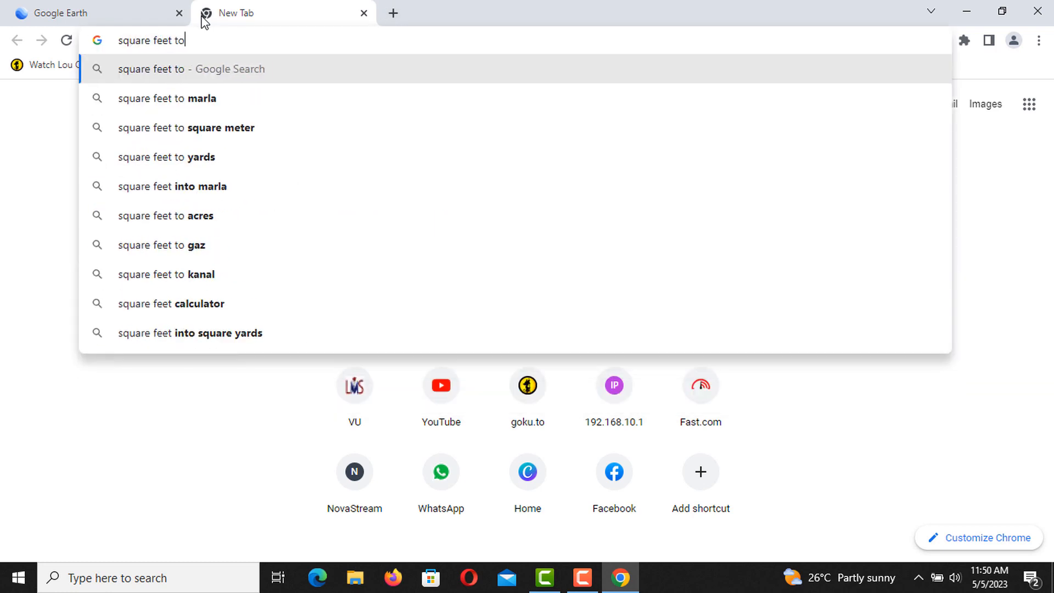
text( marla)
key(Return)
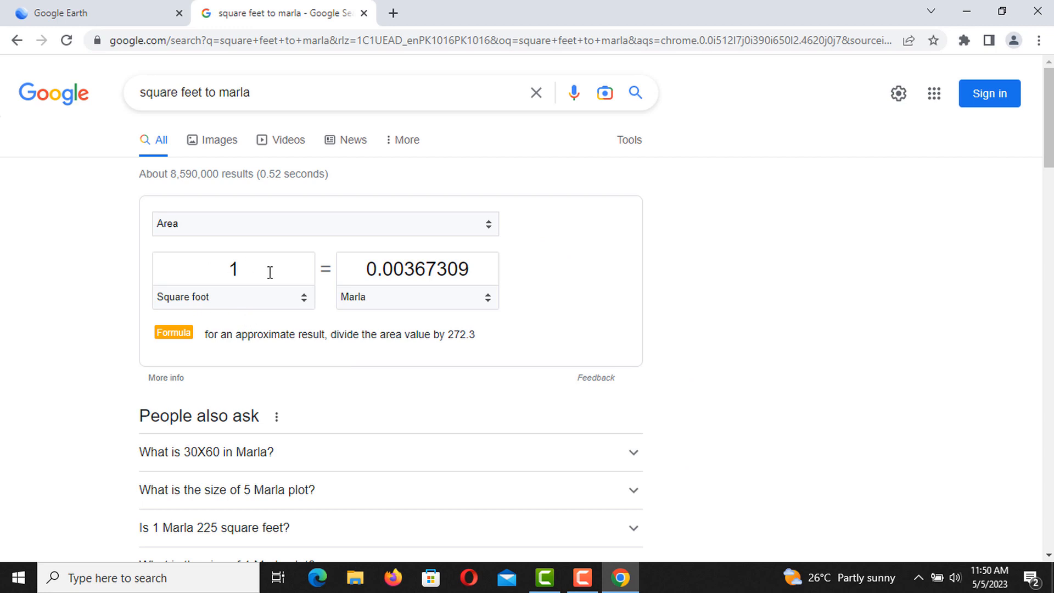
Step: Check the plot's measured area in Google Earth and convert 73903 square feet to marla in Google's area converter
click(77, 10)
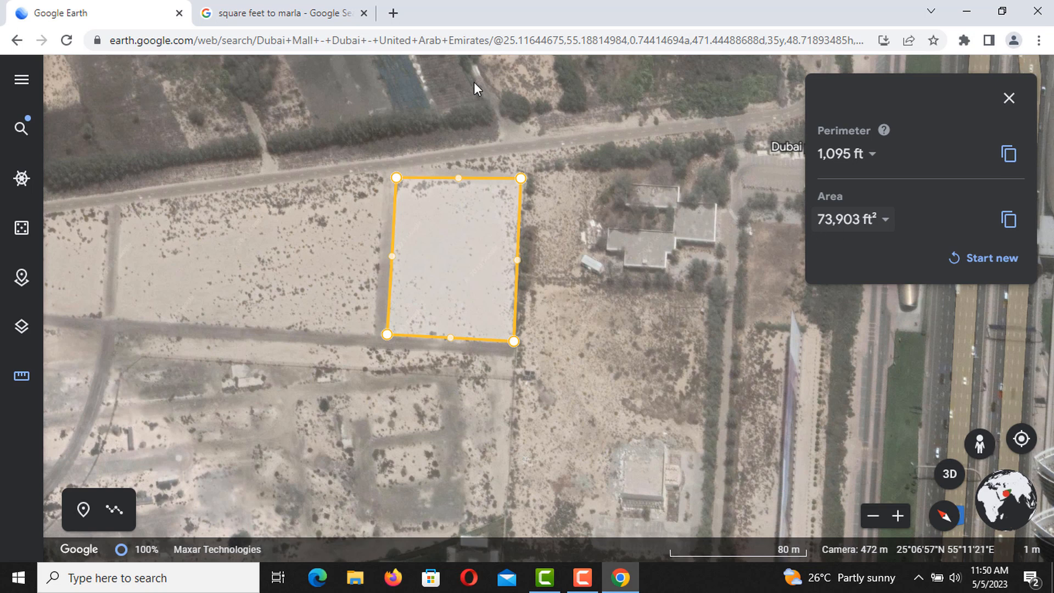
click(296, 3)
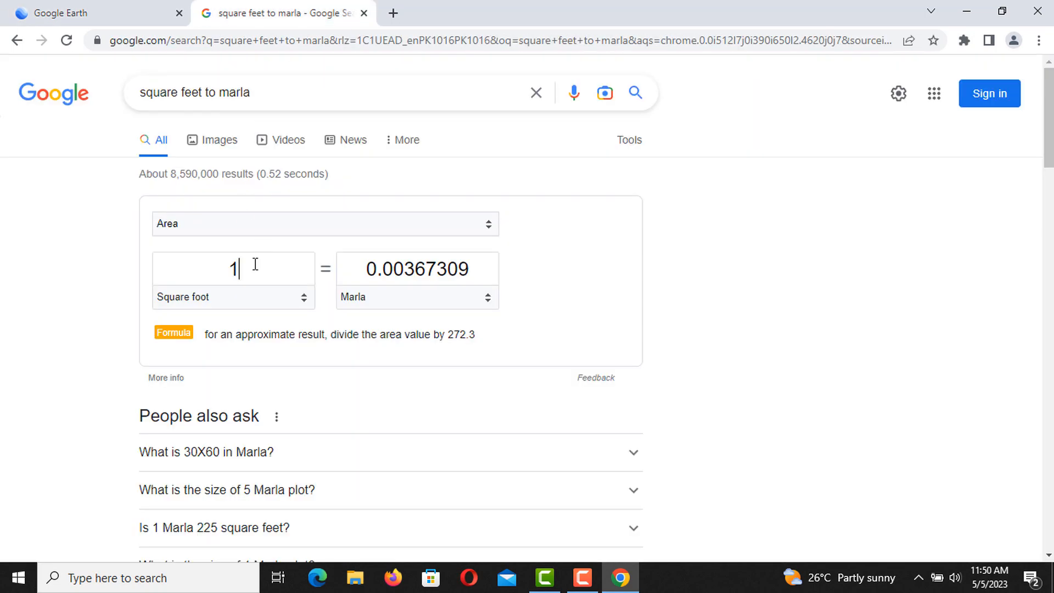
double_click(212, 266)
text(7390)
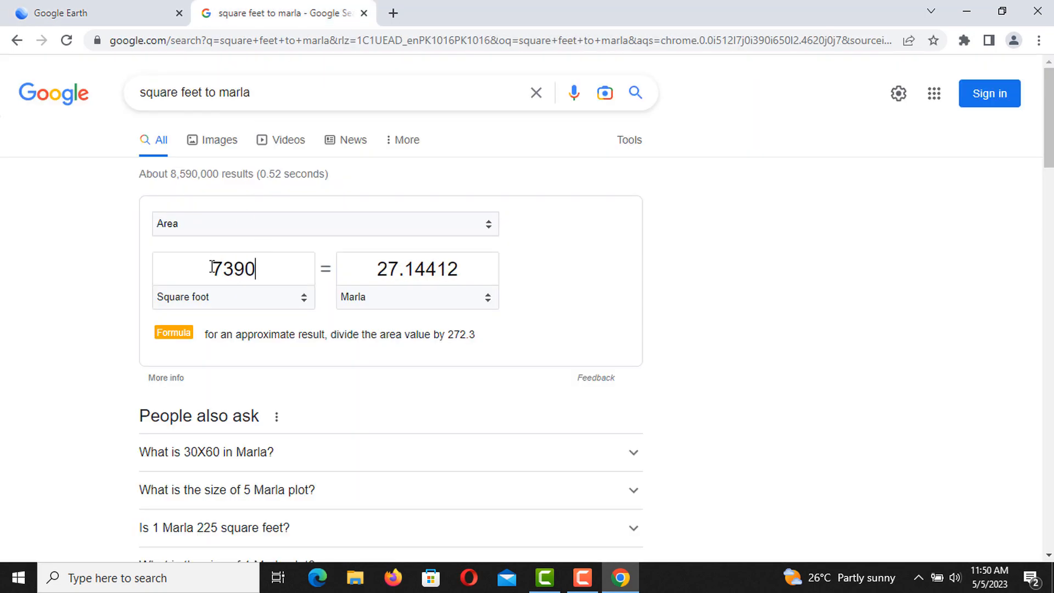
text(3)
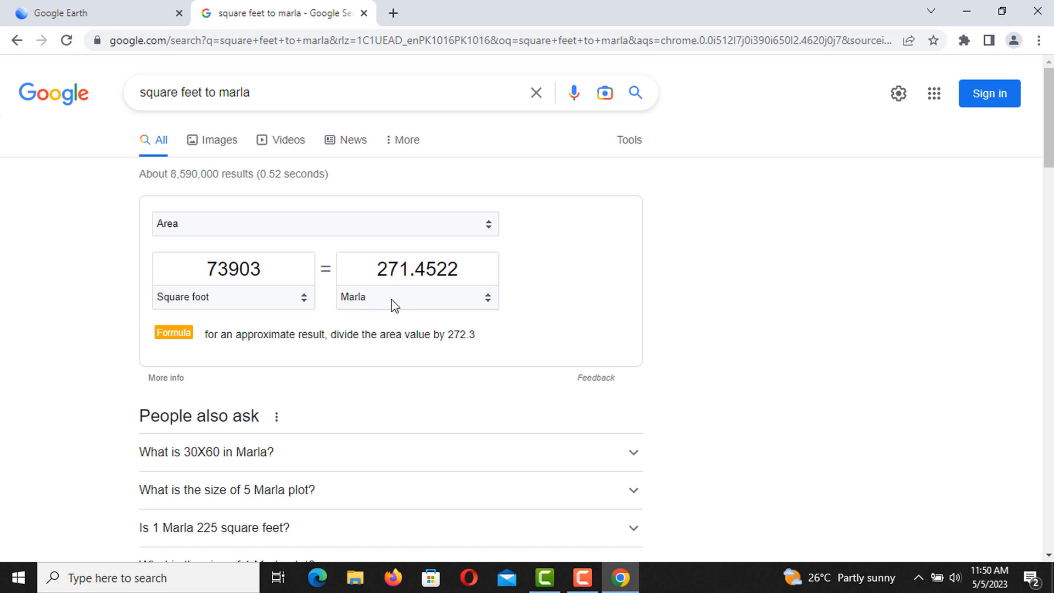
Step: Recheck the measured plot, convert the 73903 square feet to Acre instead, and return to the outlined plot in Google Earth
click(65, 11)
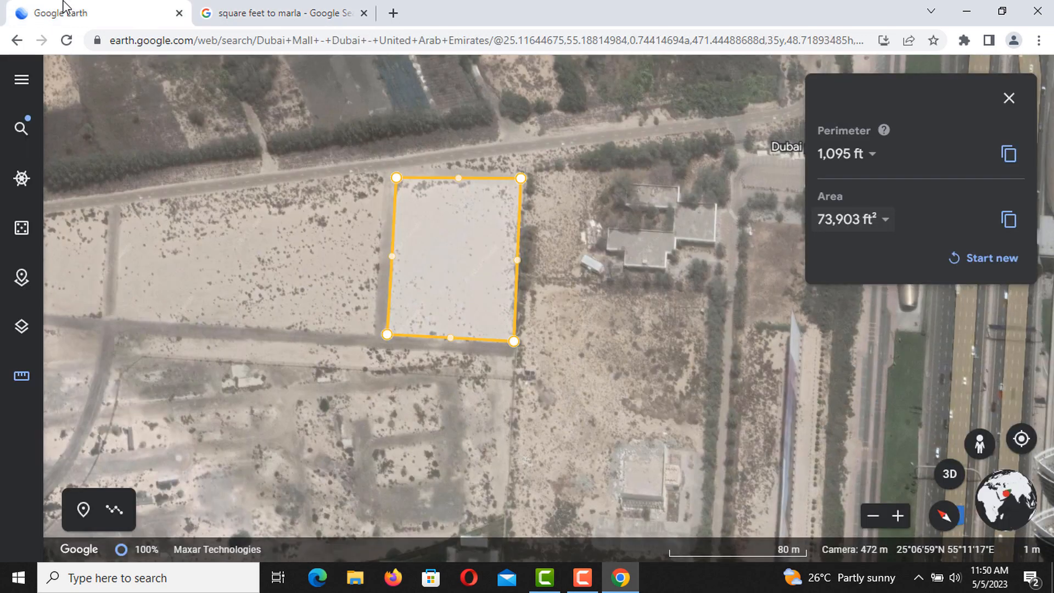
click(297, 12)
click(485, 300)
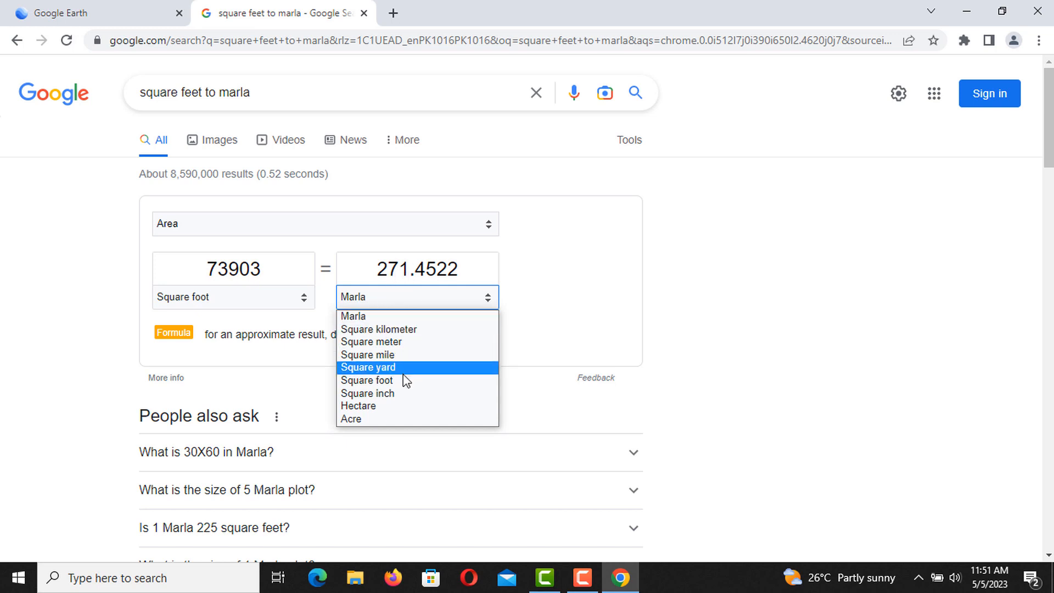
click(376, 420)
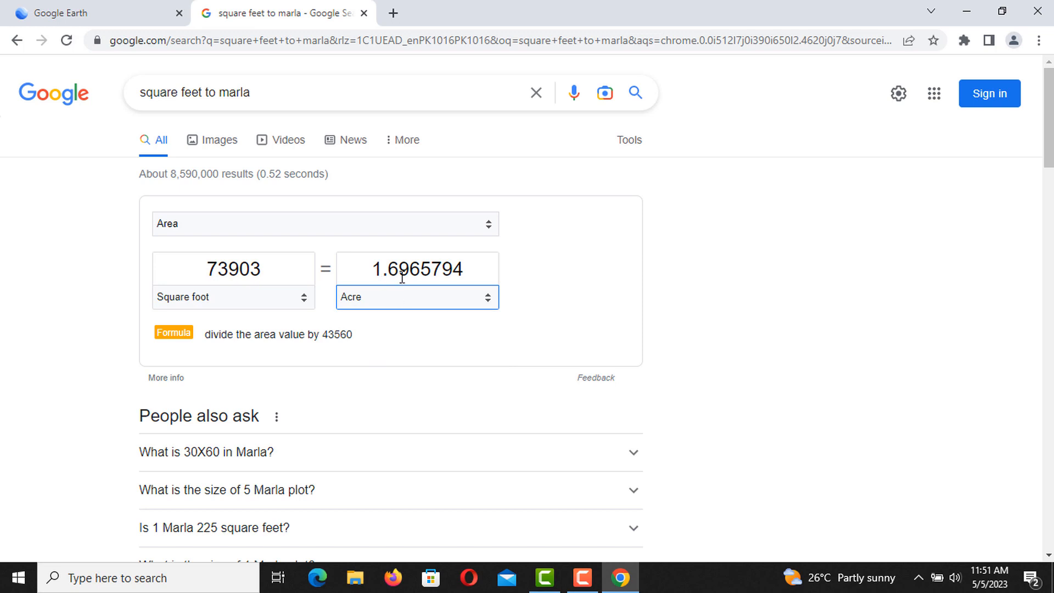
click(89, 13)
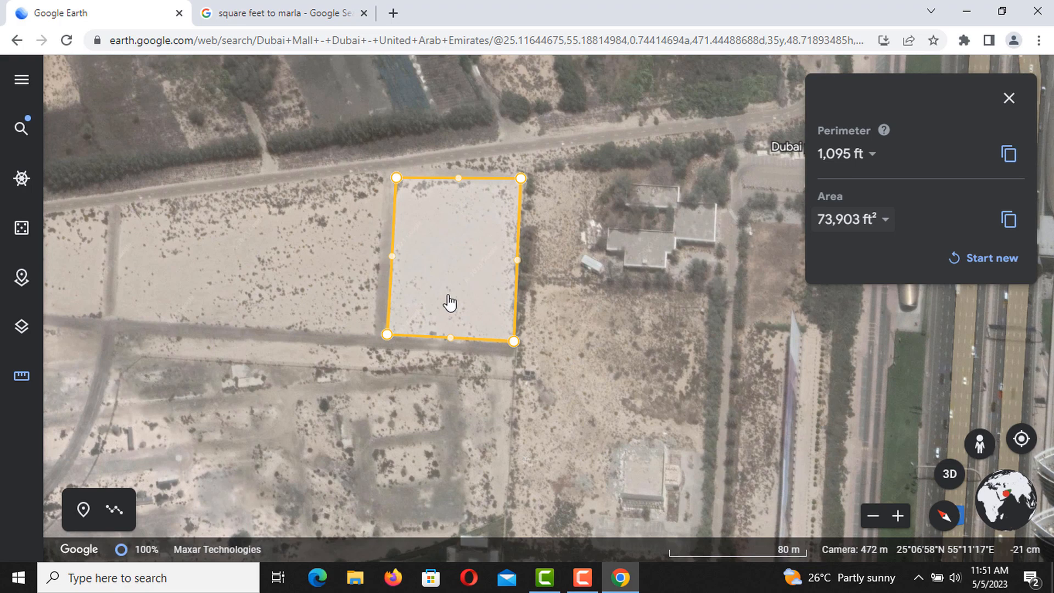
scroll(451, 293, down, 3)
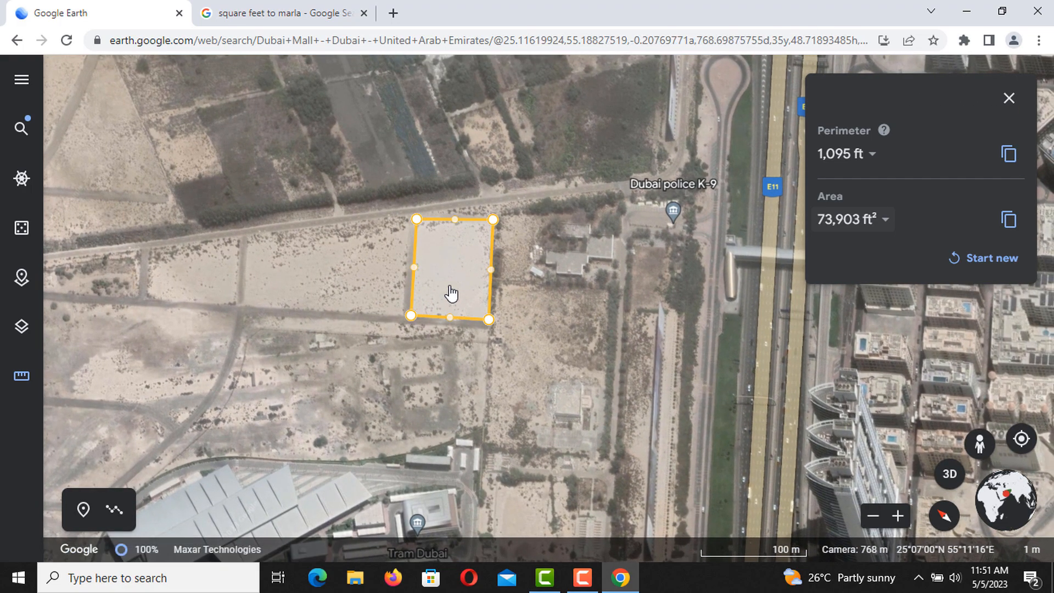
Step: In Google's area converter, try 73903 with the output units Square mile, Square foot, Hectare and Marla
click(277, 12)
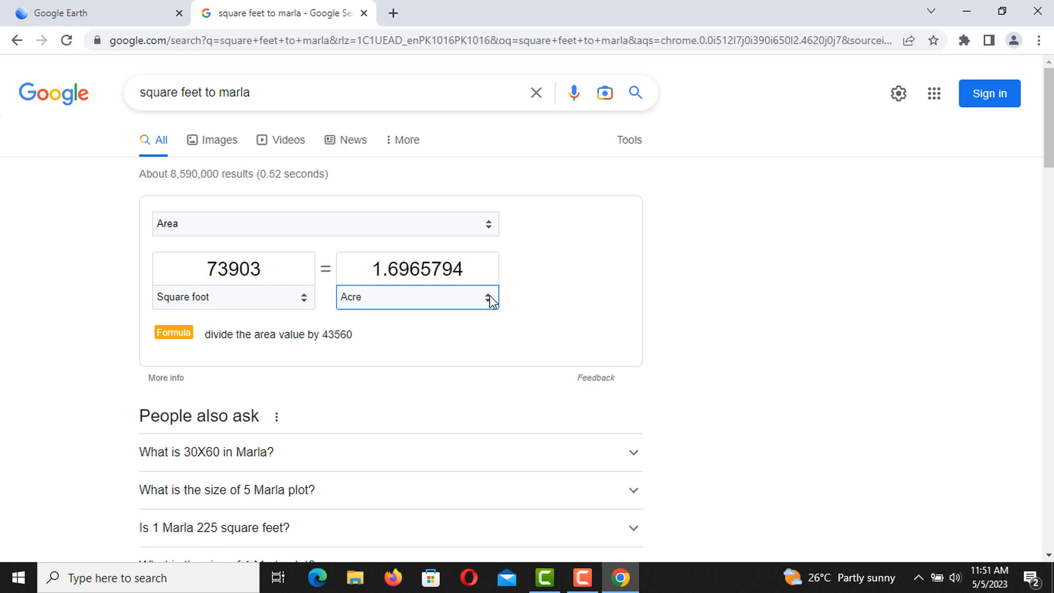
click(490, 301)
click(416, 360)
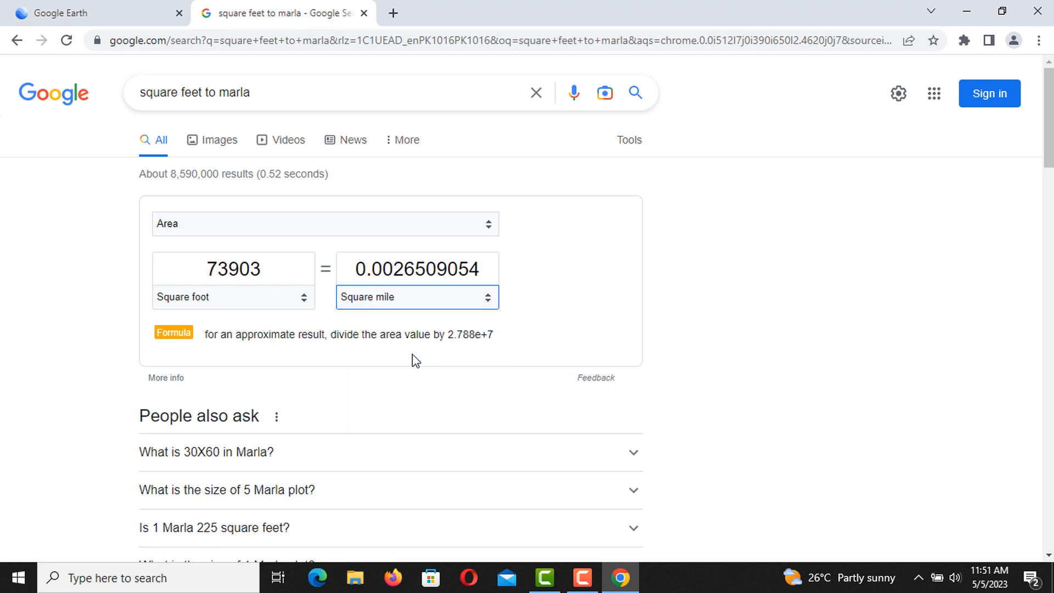
click(486, 300)
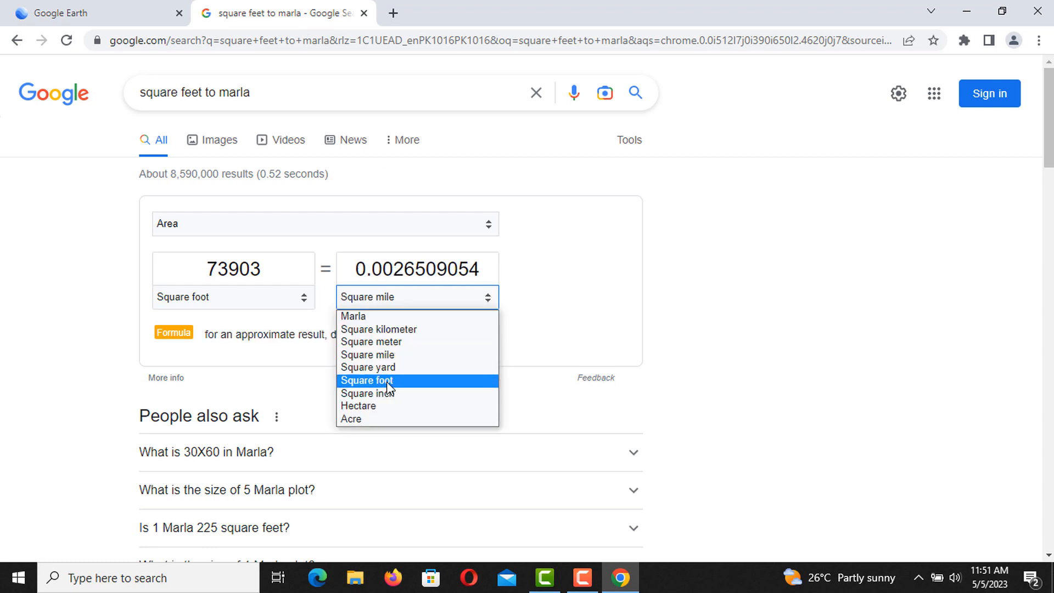
click(404, 380)
click(488, 300)
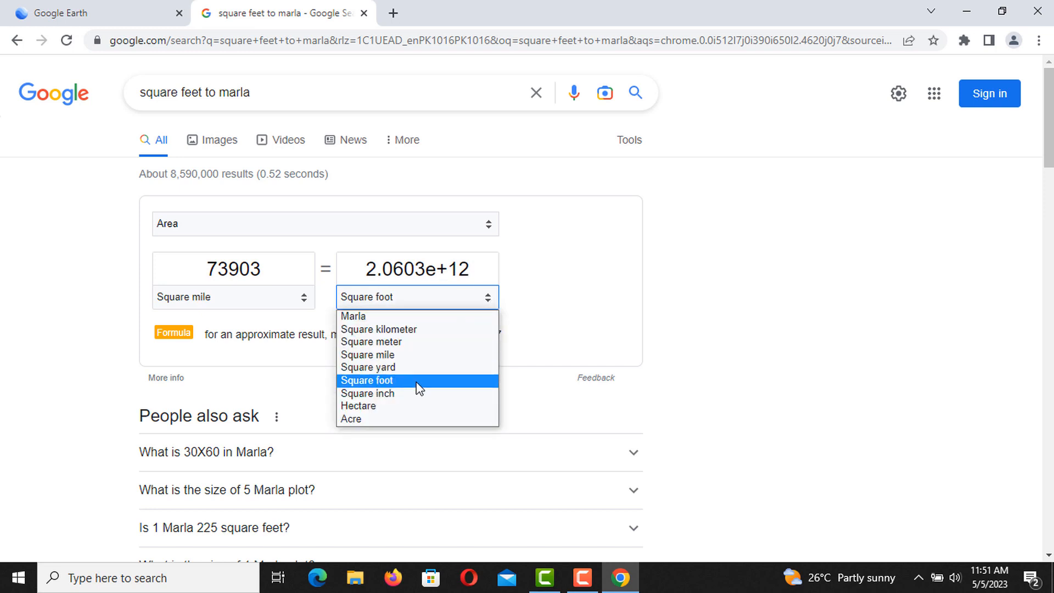
click(396, 407)
click(489, 300)
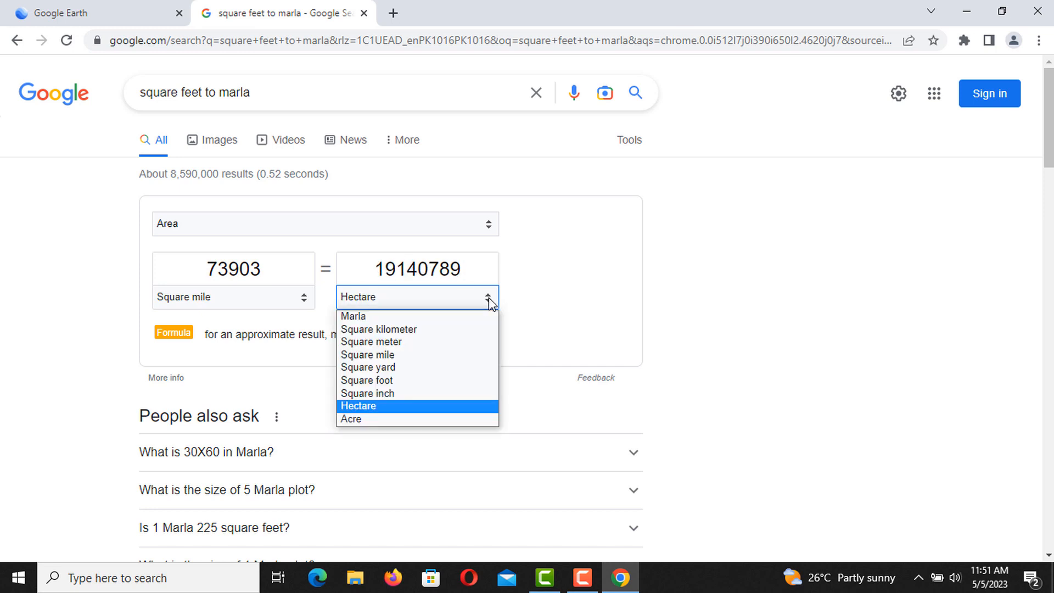
click(424, 317)
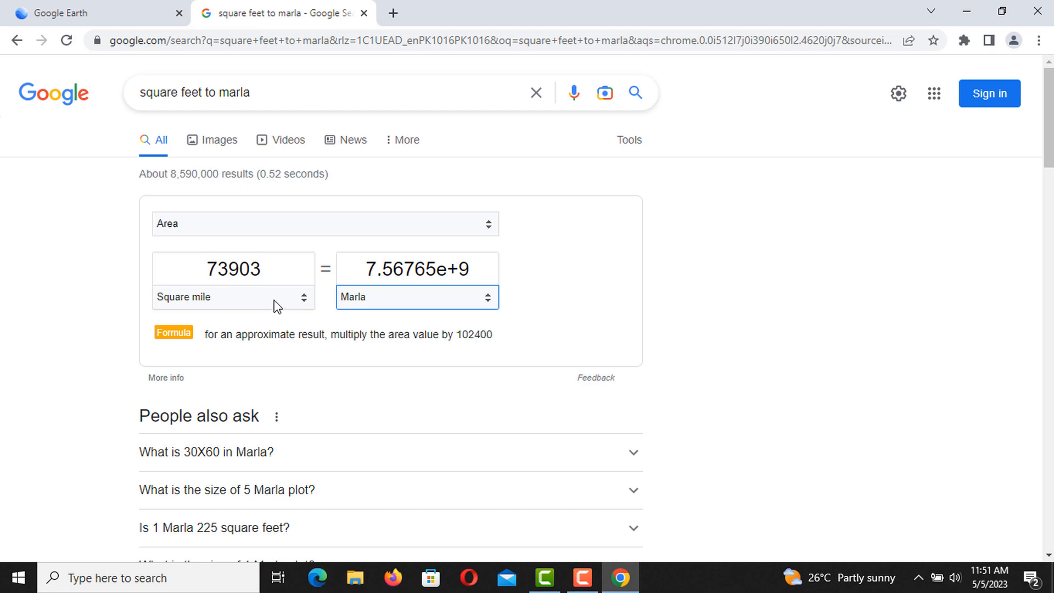
Step: Return to Google Earth and clear the outlined plot's perimeter and area measurement
click(90, 10)
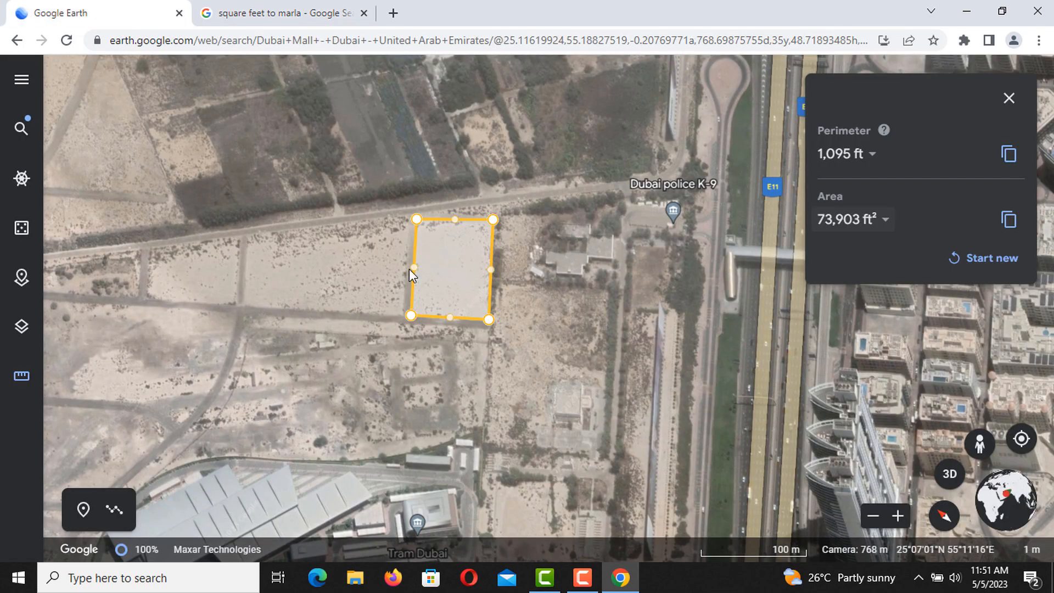
scroll(410, 269, up, 3)
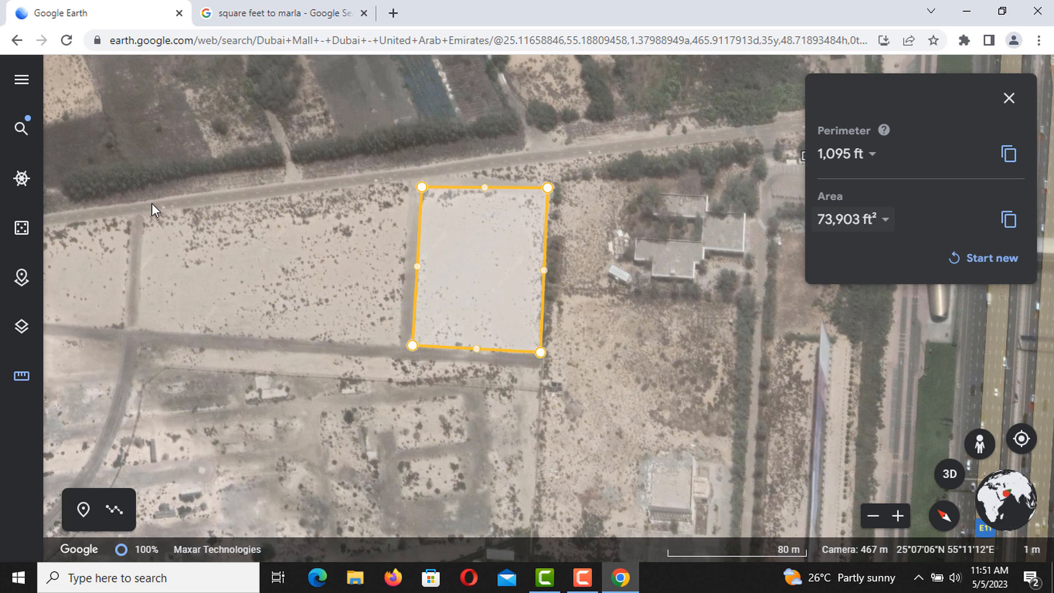
click(22, 378)
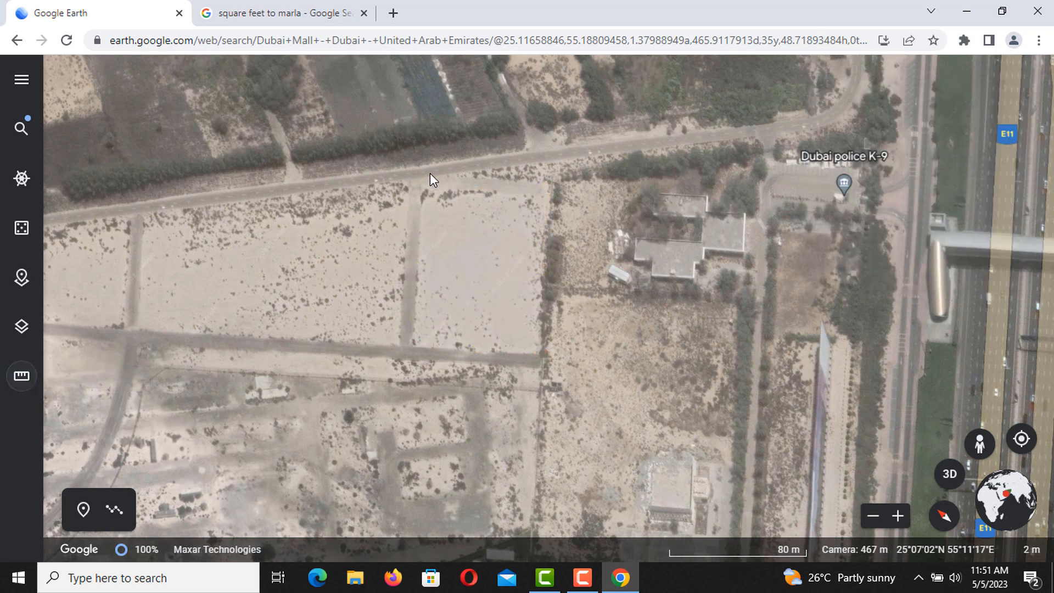
Step: Measure the road distance from above the plot east toward the highway, south to the flyover and east across it, and close the measurement
click(23, 377)
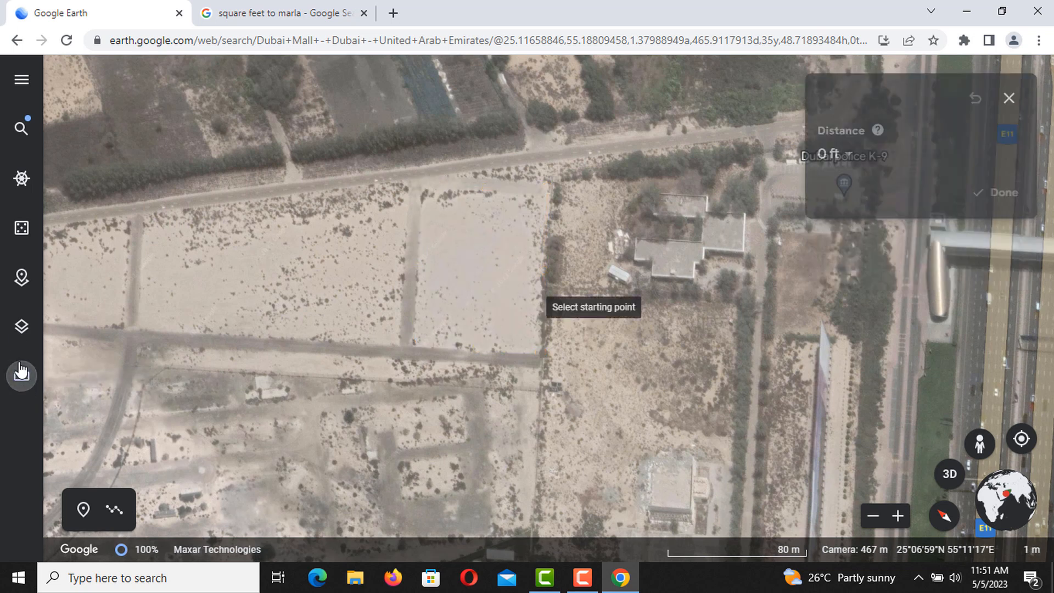
click(435, 171)
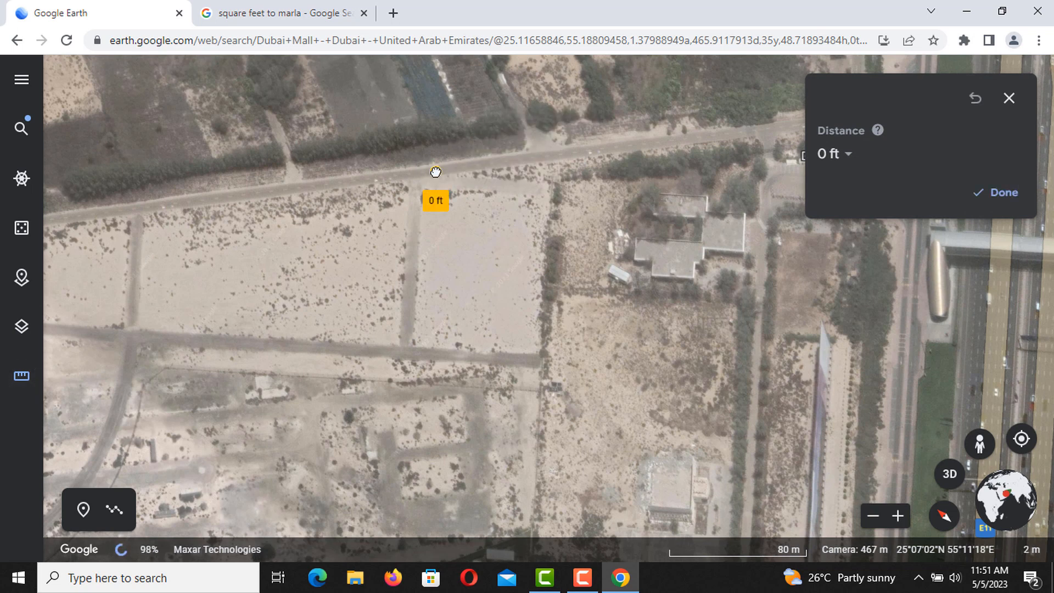
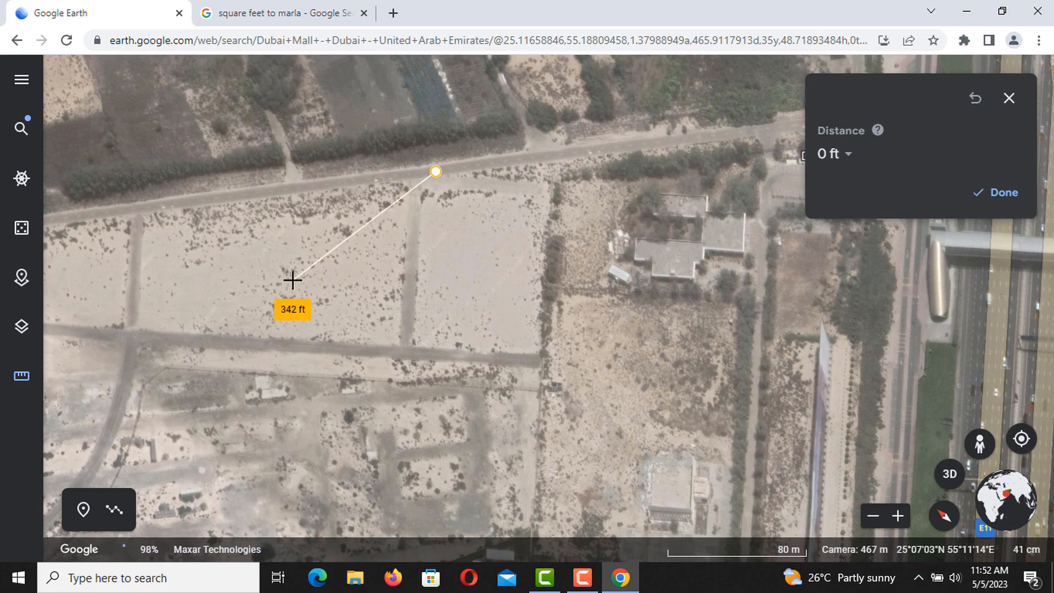
scroll(293, 280, down, 3)
scroll(292, 280, down, 3)
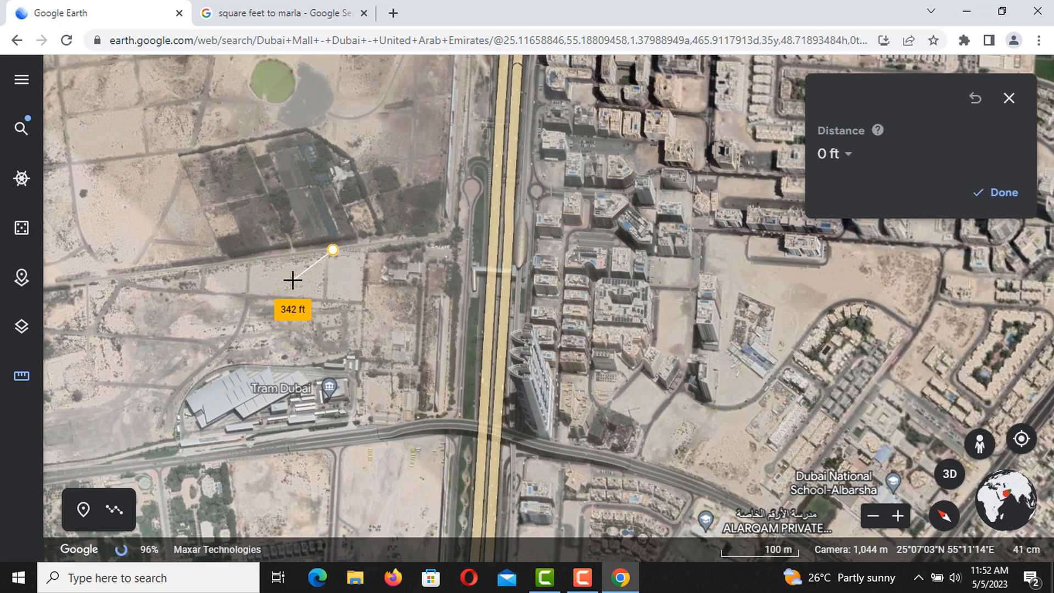
scroll(293, 279, down, 2)
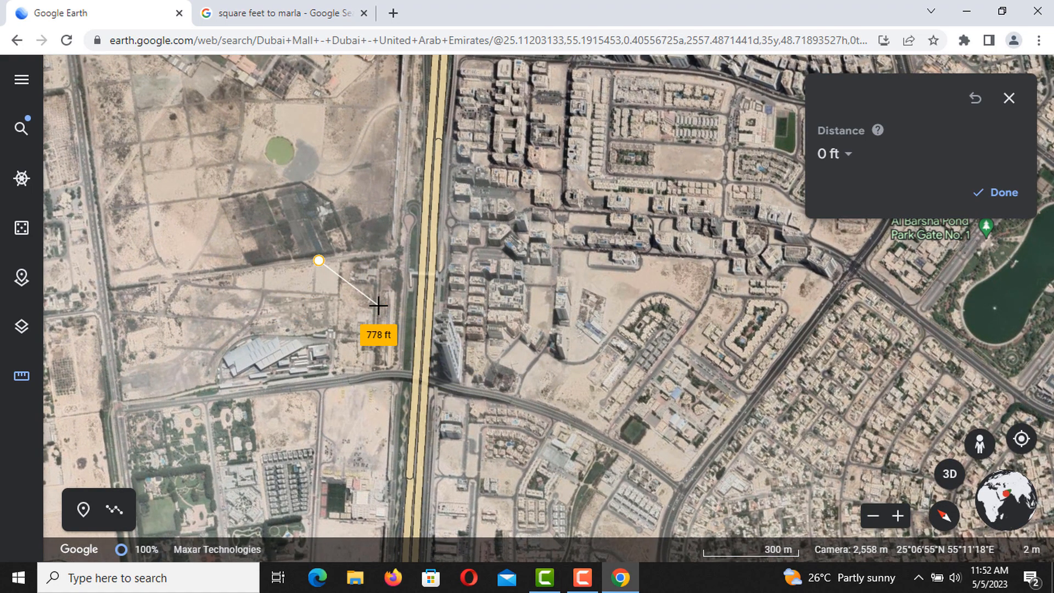
scroll(378, 306, up, 2)
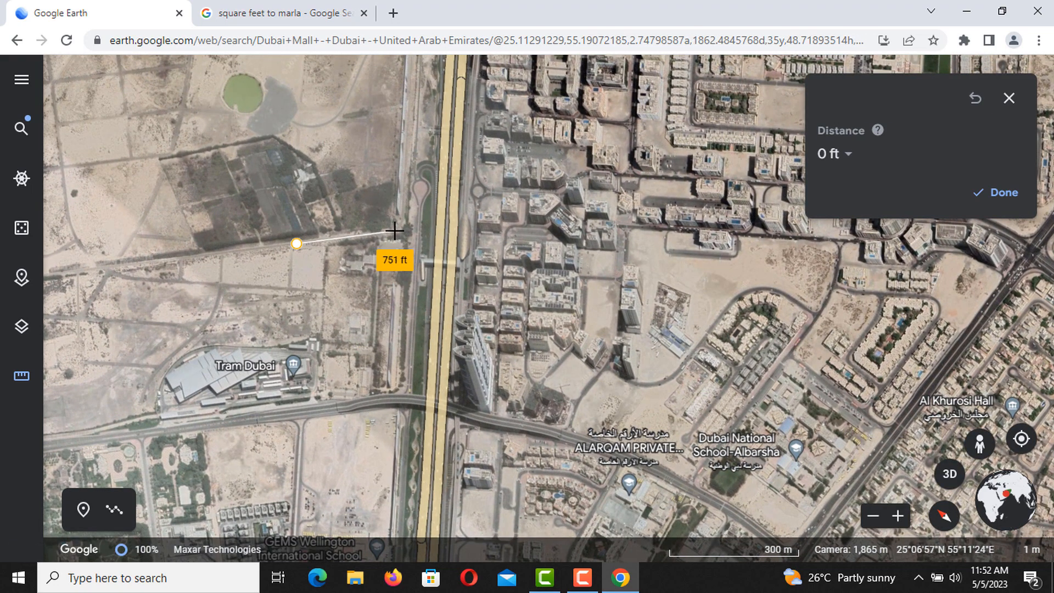
click(394, 231)
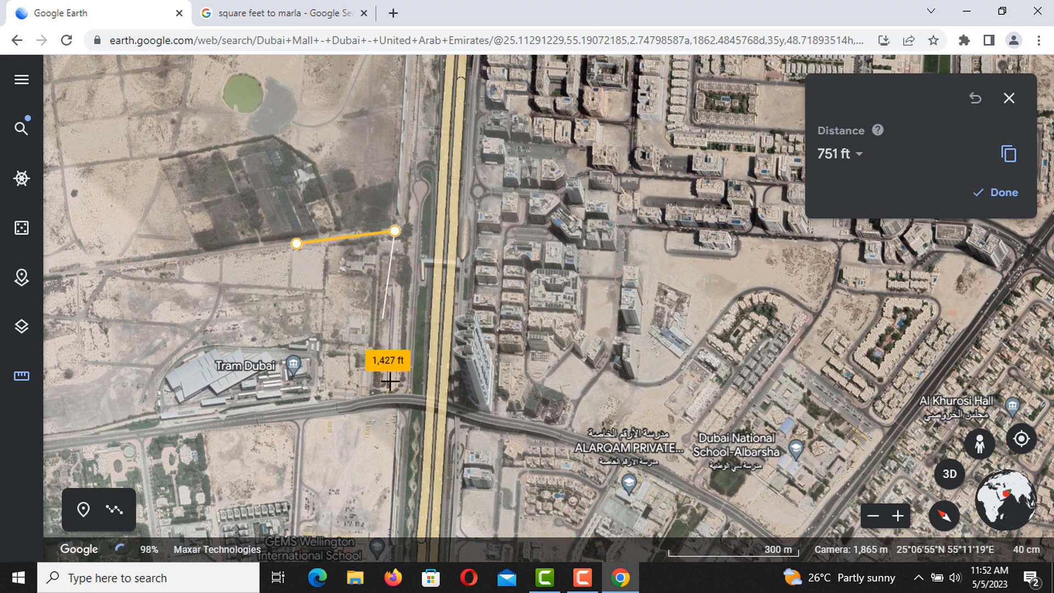
click(391, 400)
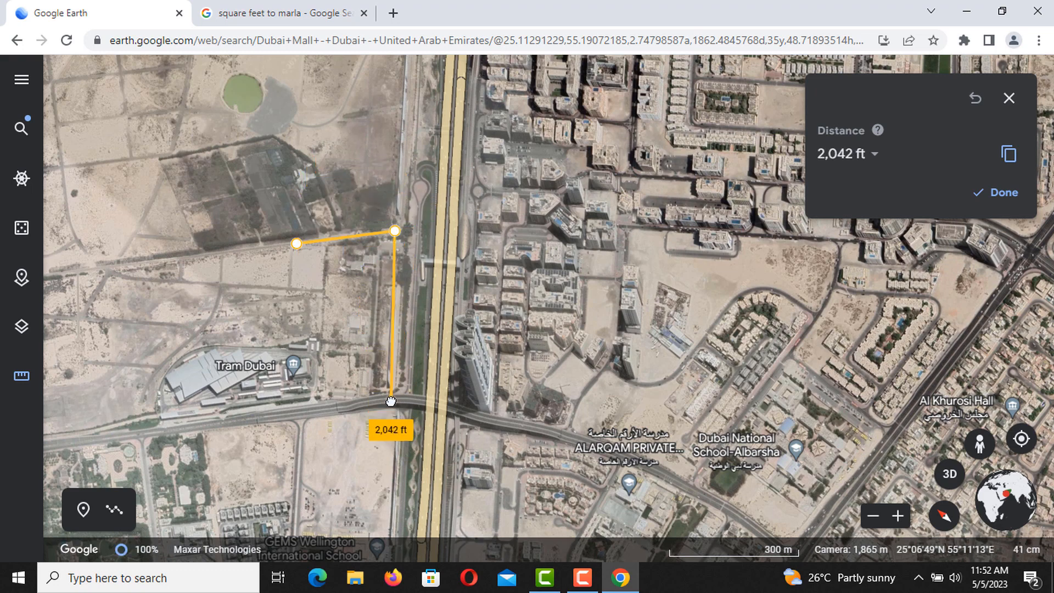
click(476, 417)
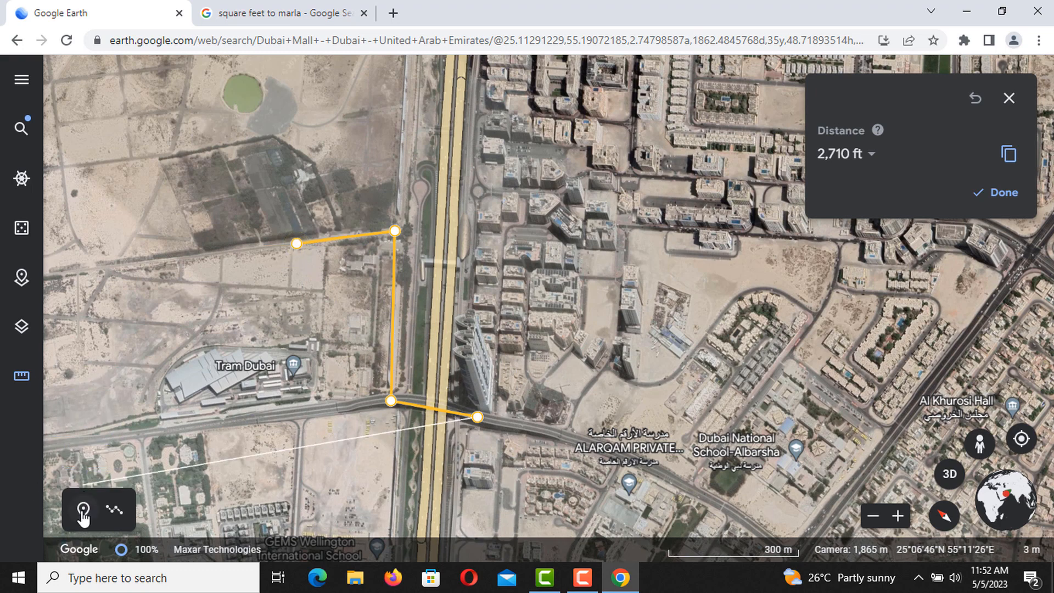
click(23, 376)
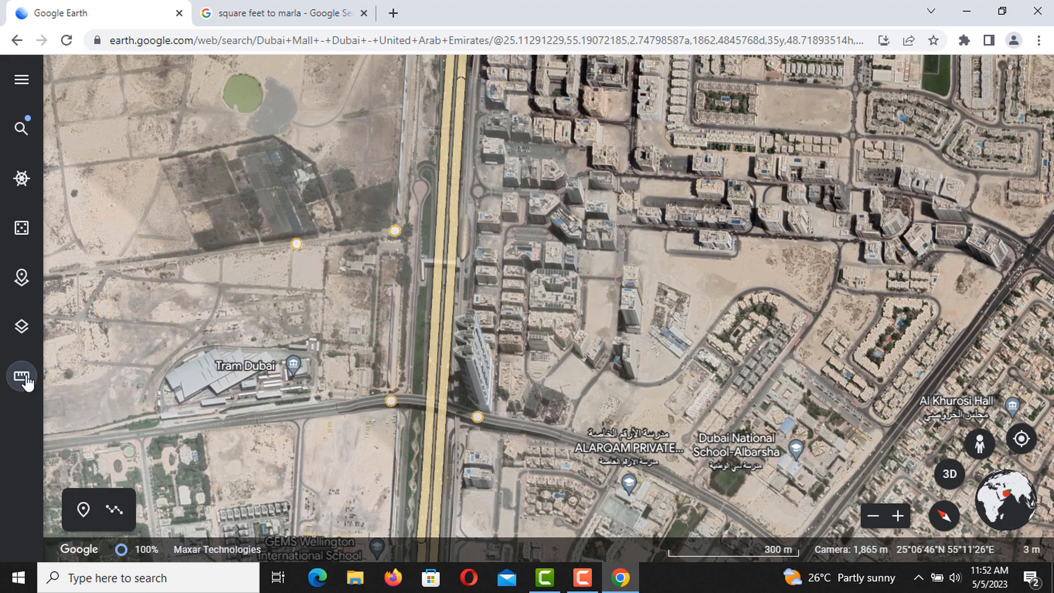
Step: Try placing a placemark on the empty land north of Tram Dubai and dismiss the save-to-project dialog
click(85, 521)
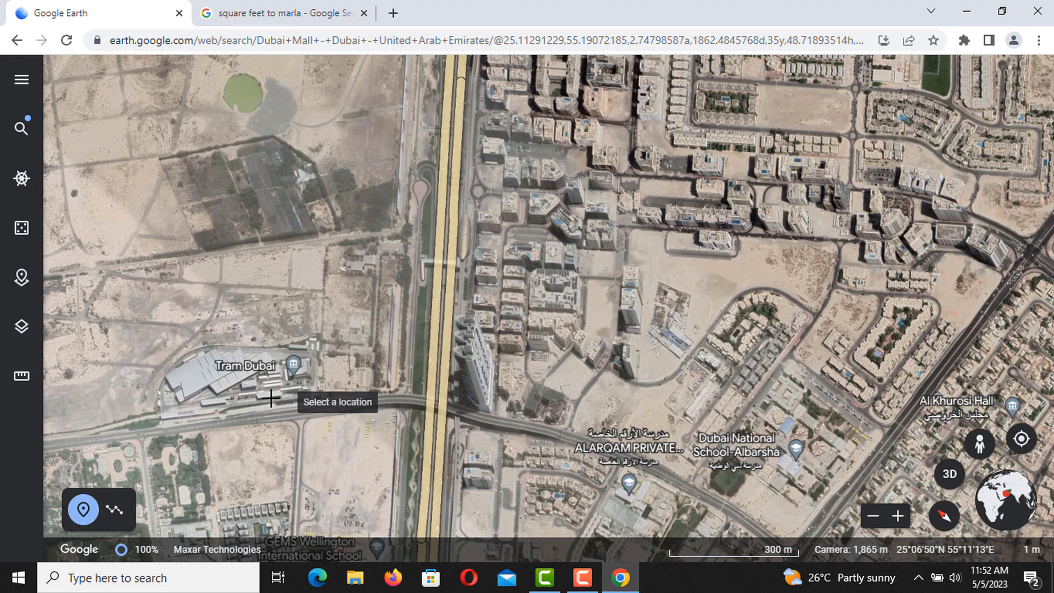
click(232, 266)
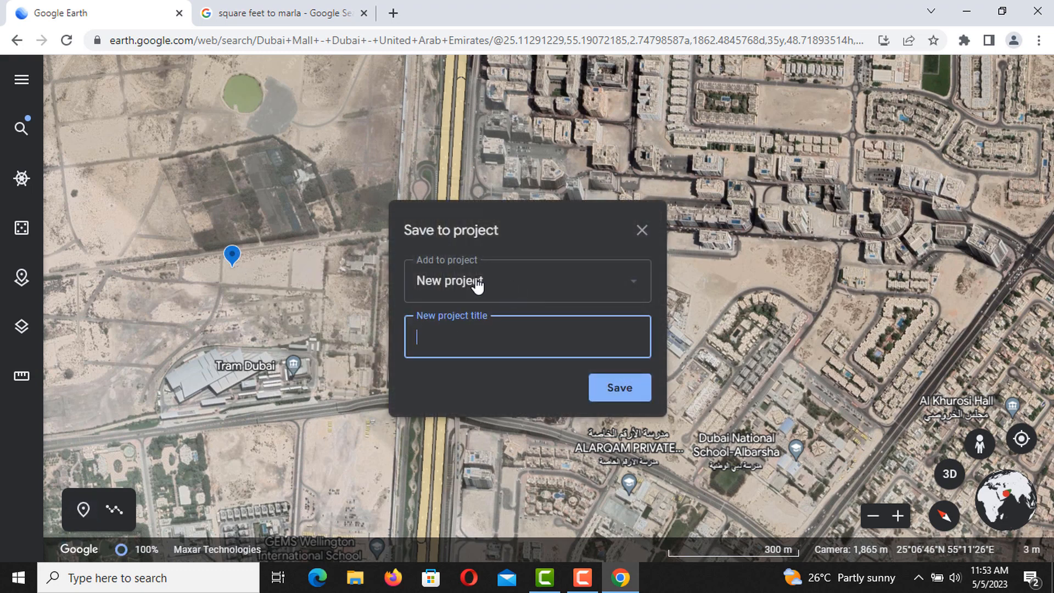
click(645, 230)
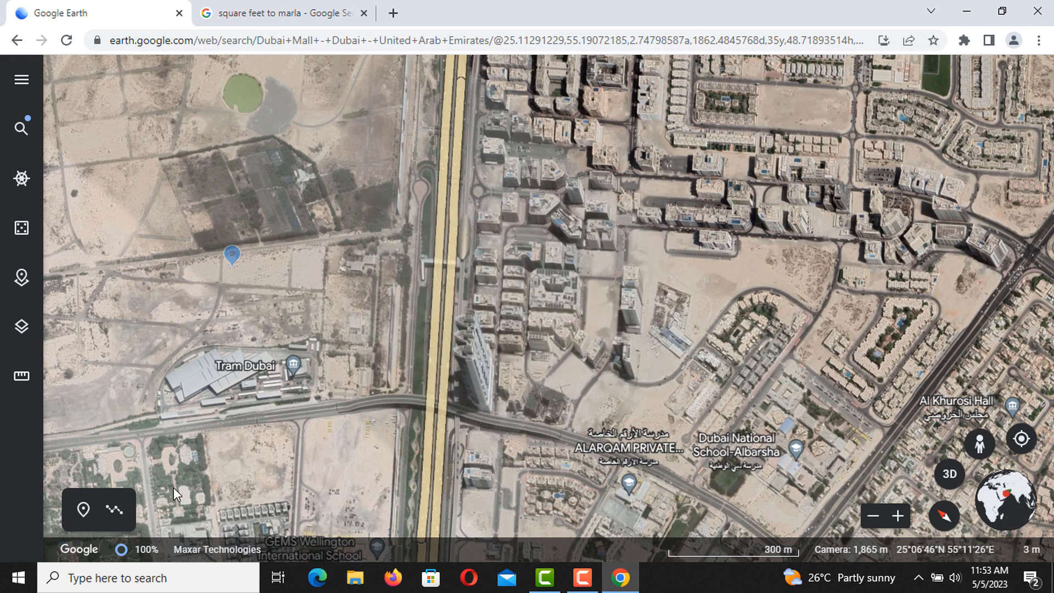
click(112, 511)
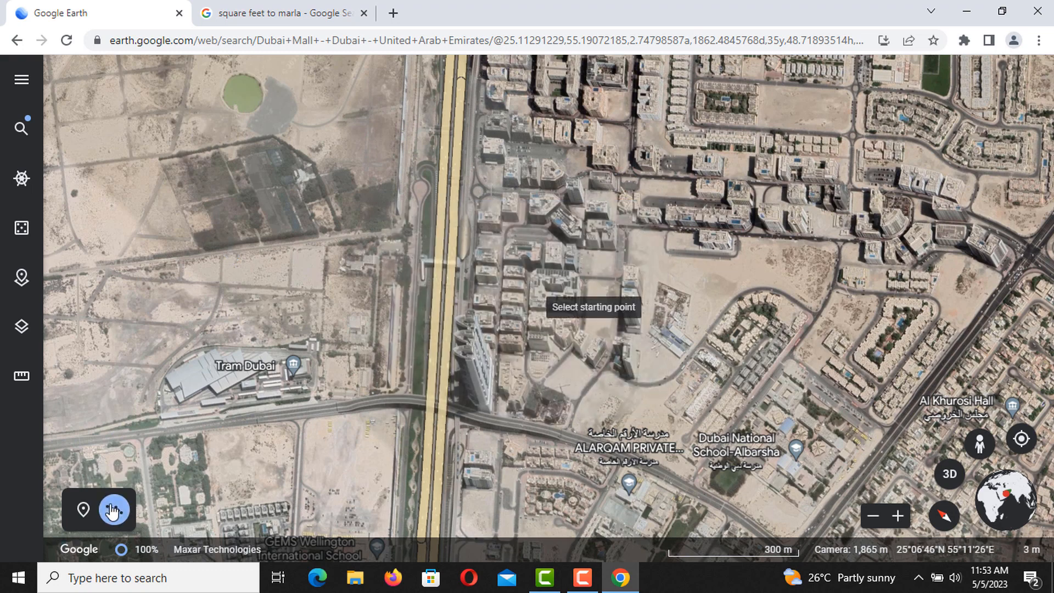
click(93, 190)
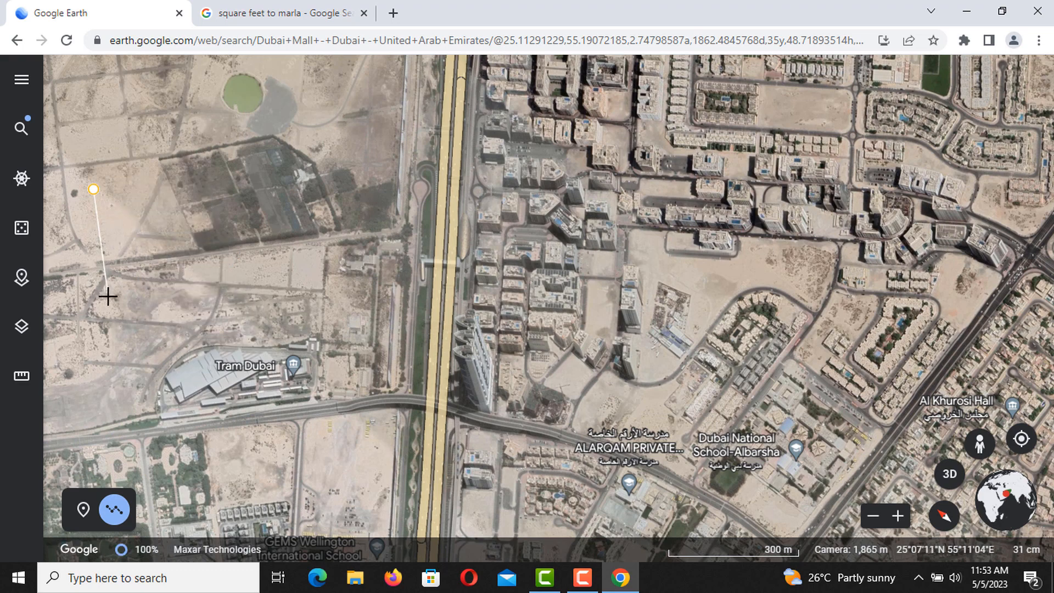
click(109, 296)
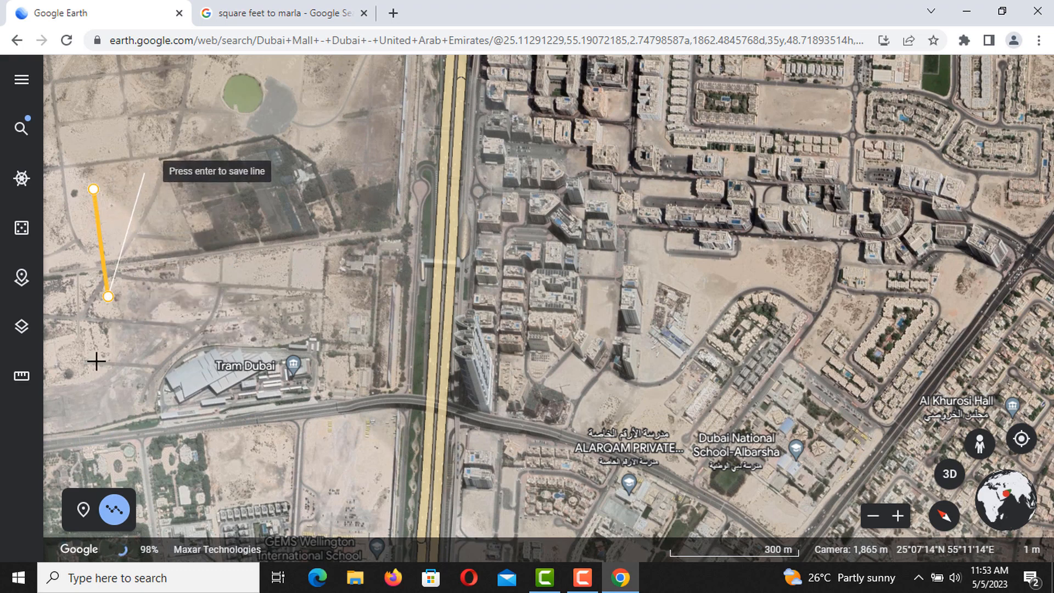
click(112, 510)
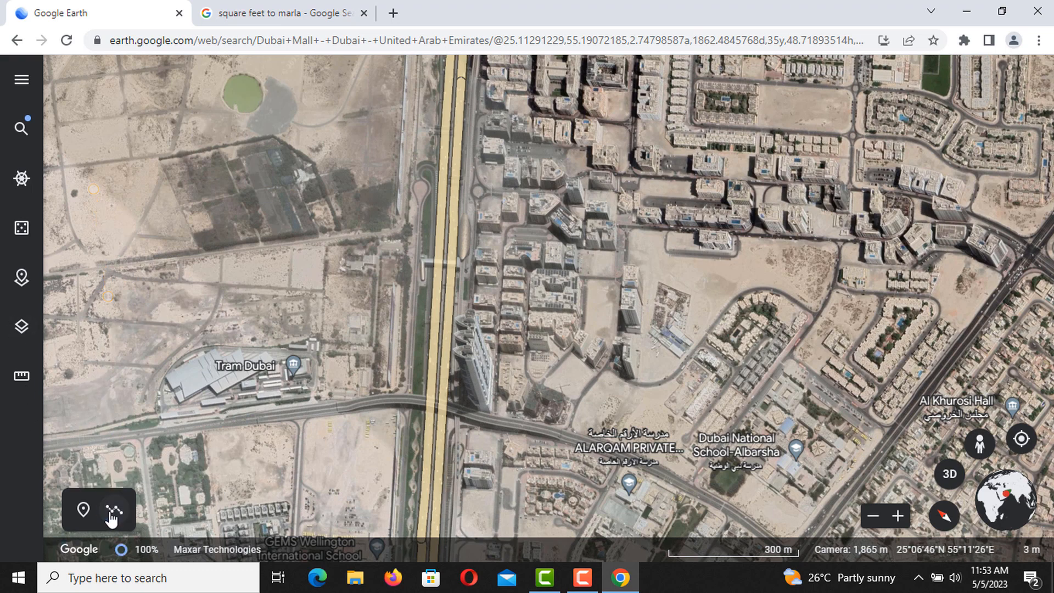
Step: Try drawing a closed triangle on the open land northwest of Tram Dubai and dismiss the save-to-project dialog
click(112, 511)
drag(134, 287, 271, 314)
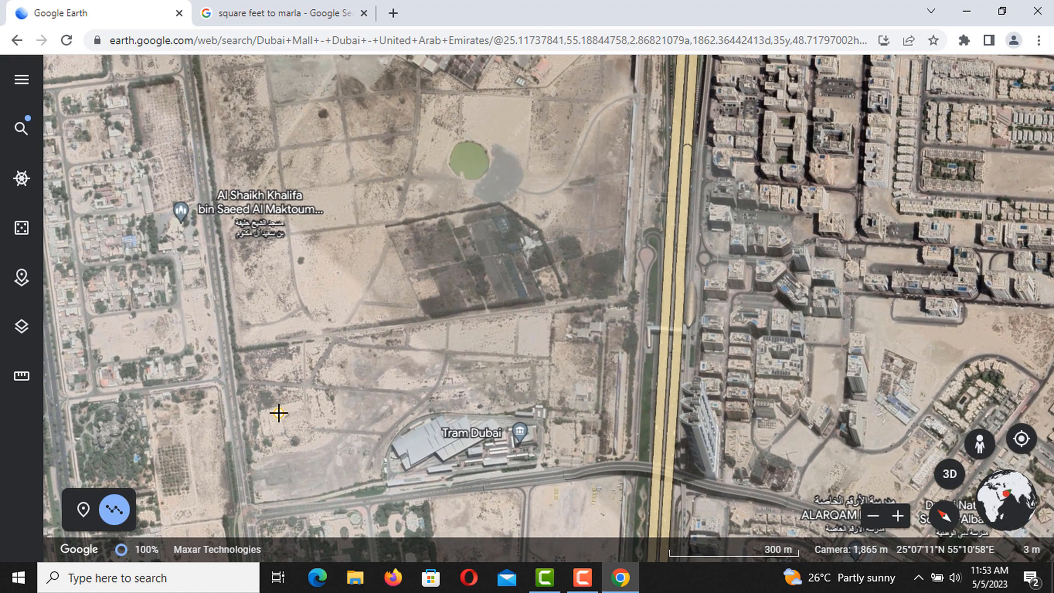
click(279, 412)
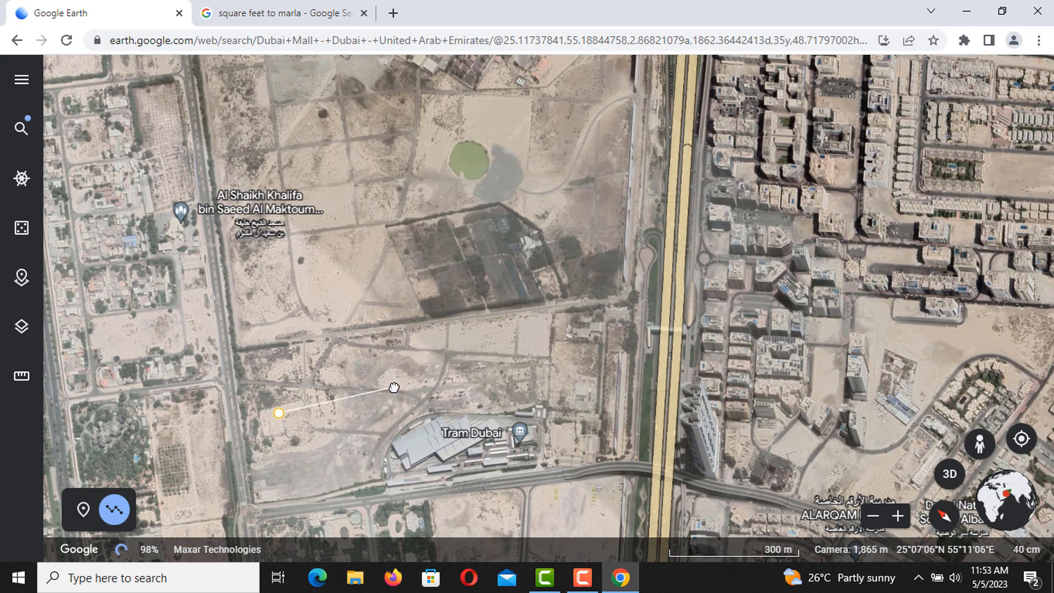
click(394, 387)
click(359, 279)
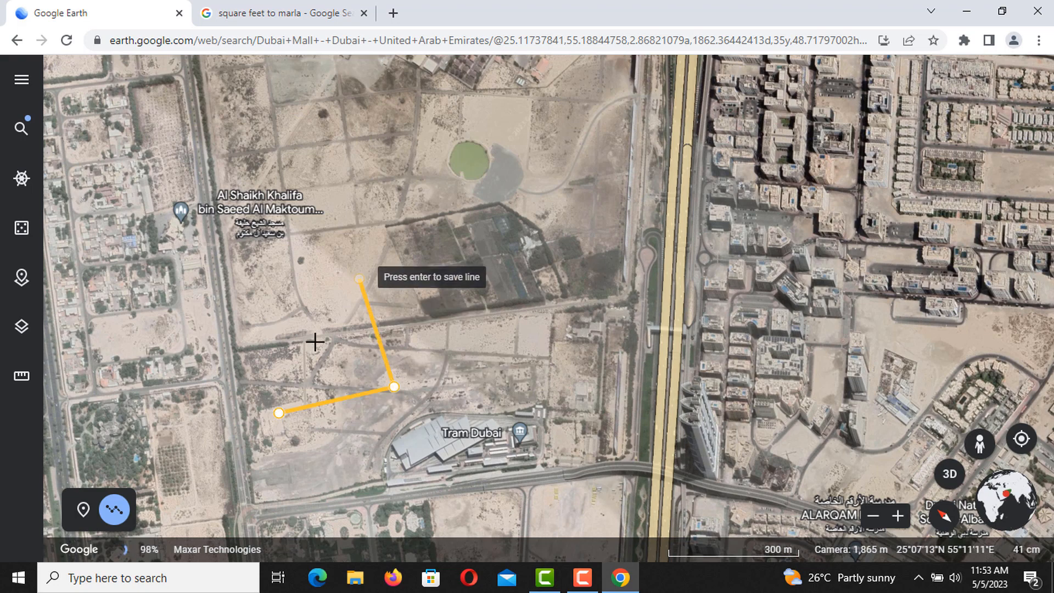
click(276, 416)
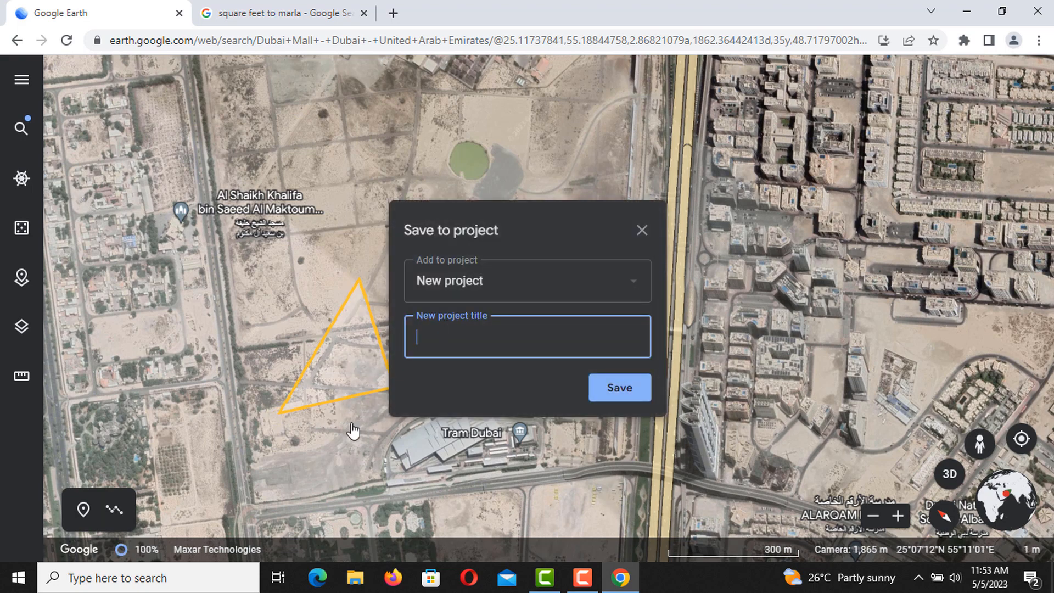
click(641, 230)
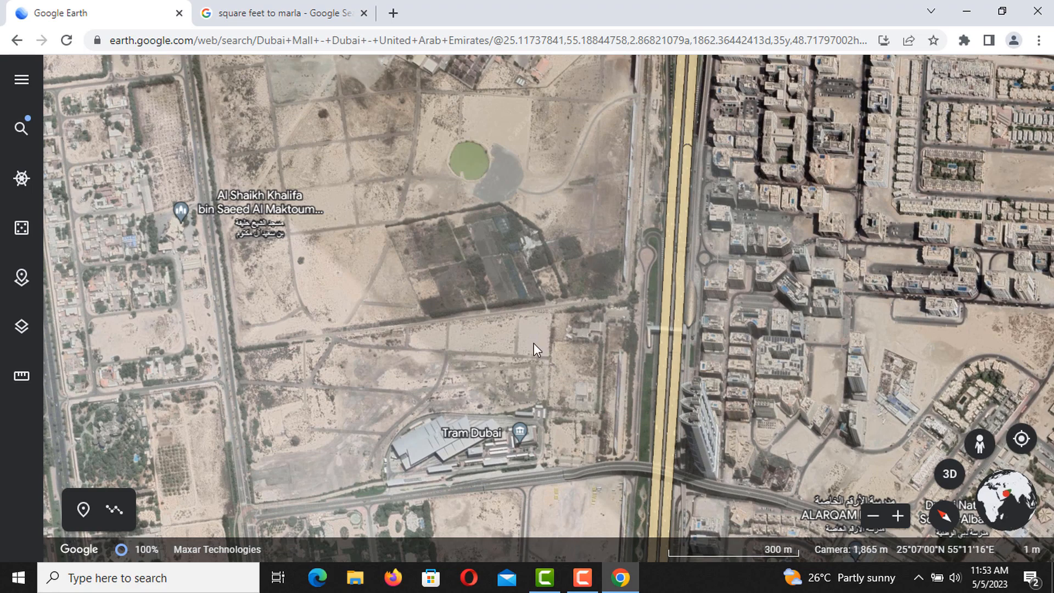
Step: Replace the Dubai Mall search in Google Earth with a search for "beach"
scroll(238, 310, down, 5)
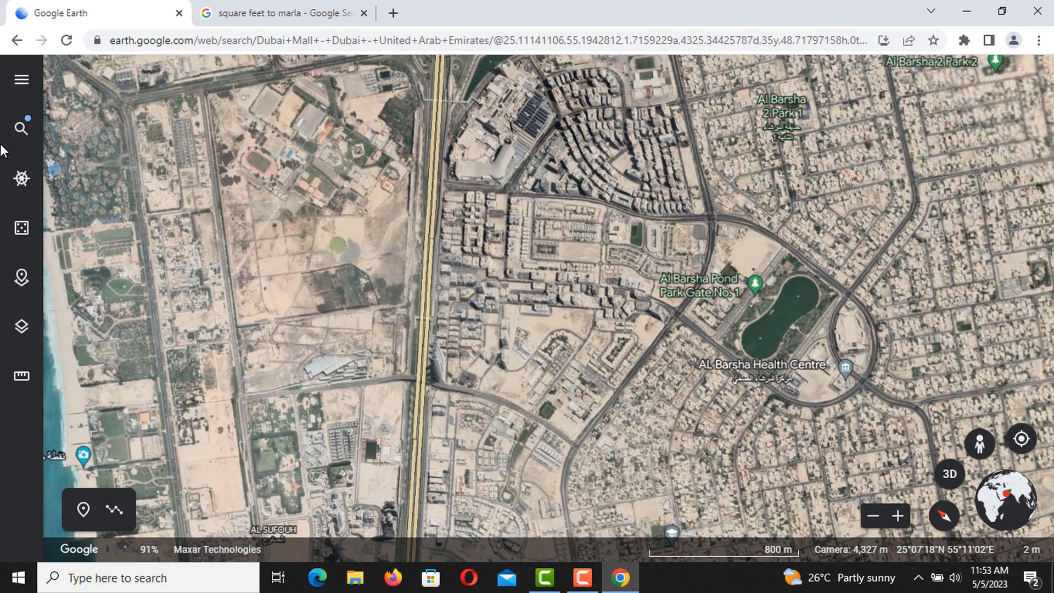
click(21, 130)
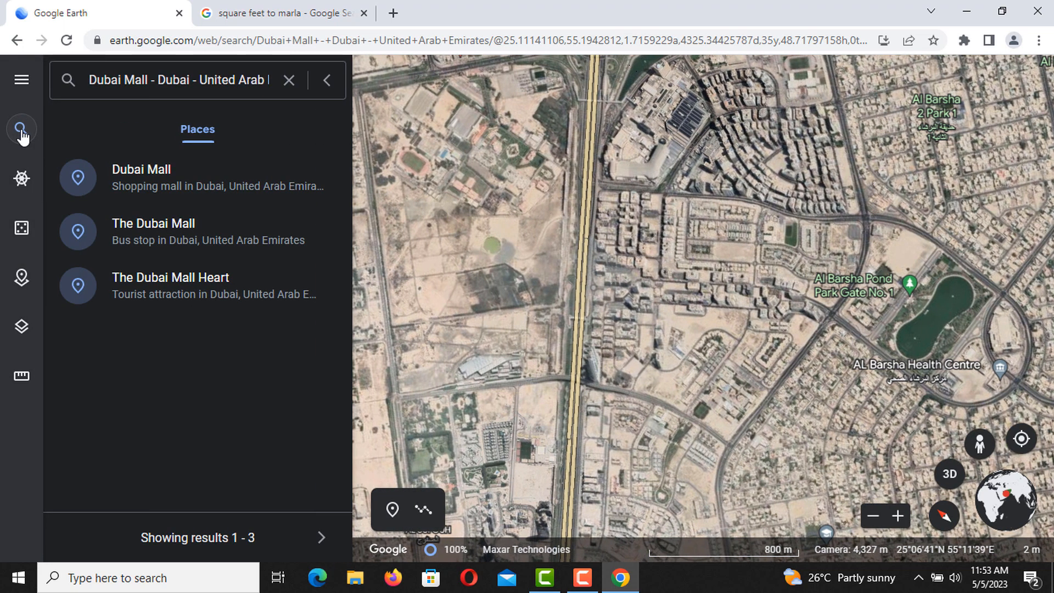
click(288, 80)
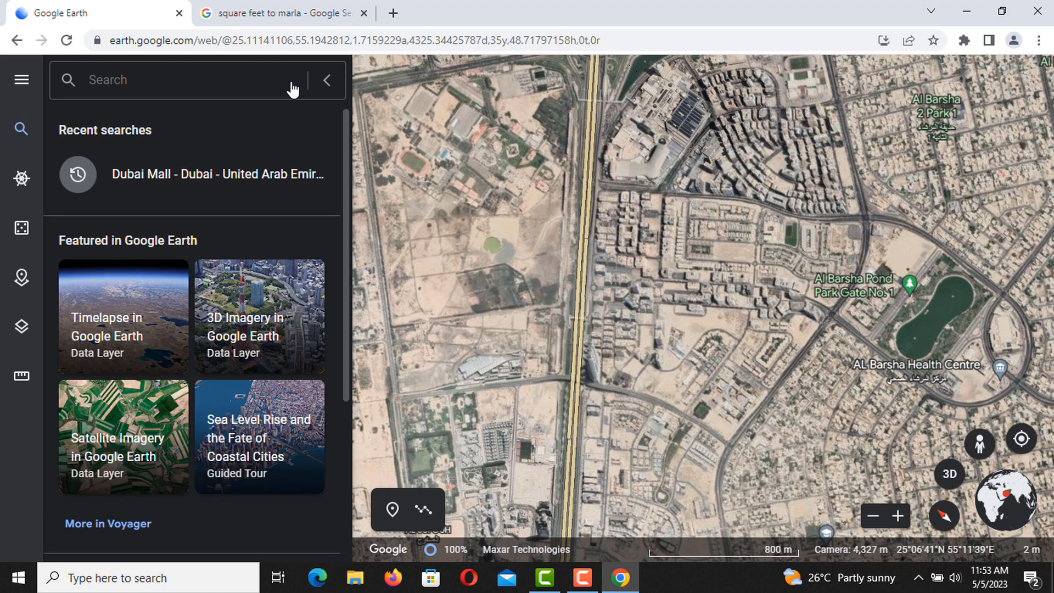
text(beach)
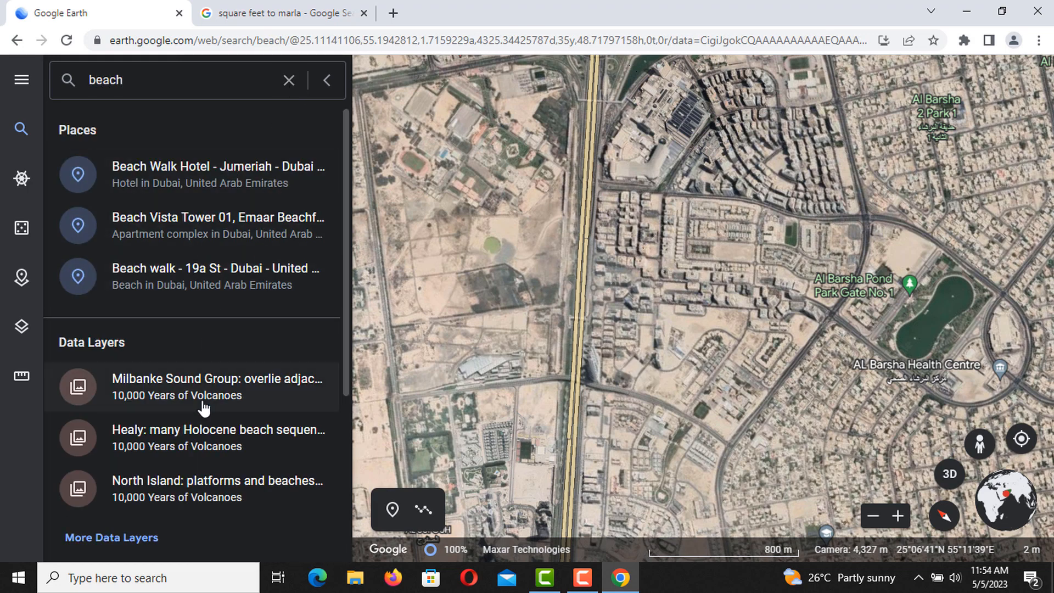
Step: Look through the beach search results and open the place Beach Walk Hotel - Jumeriah
scroll(221, 256, down, 5)
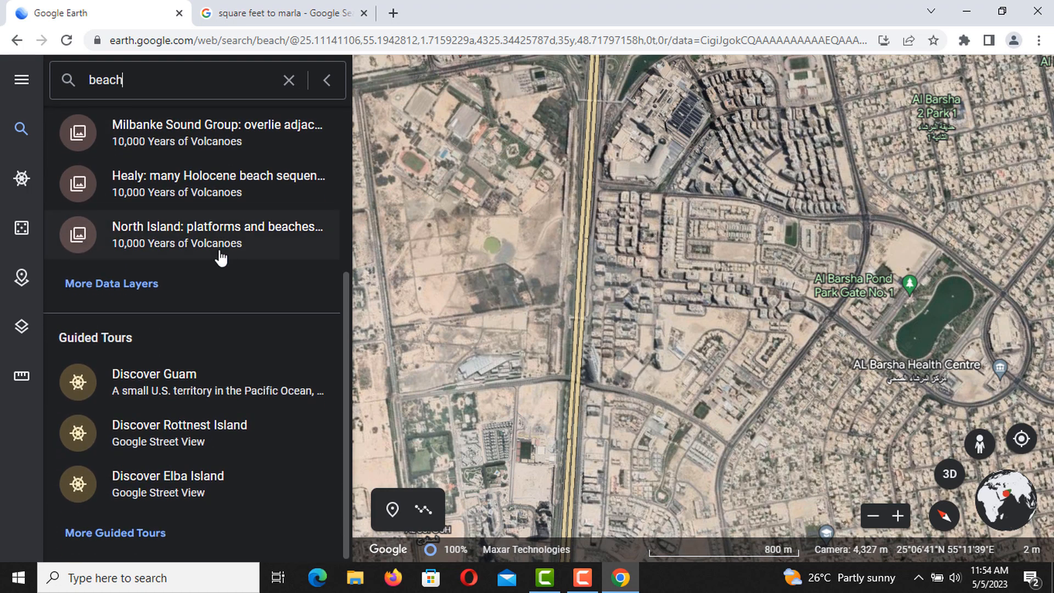
scroll(220, 256, up, 5)
click(160, 181)
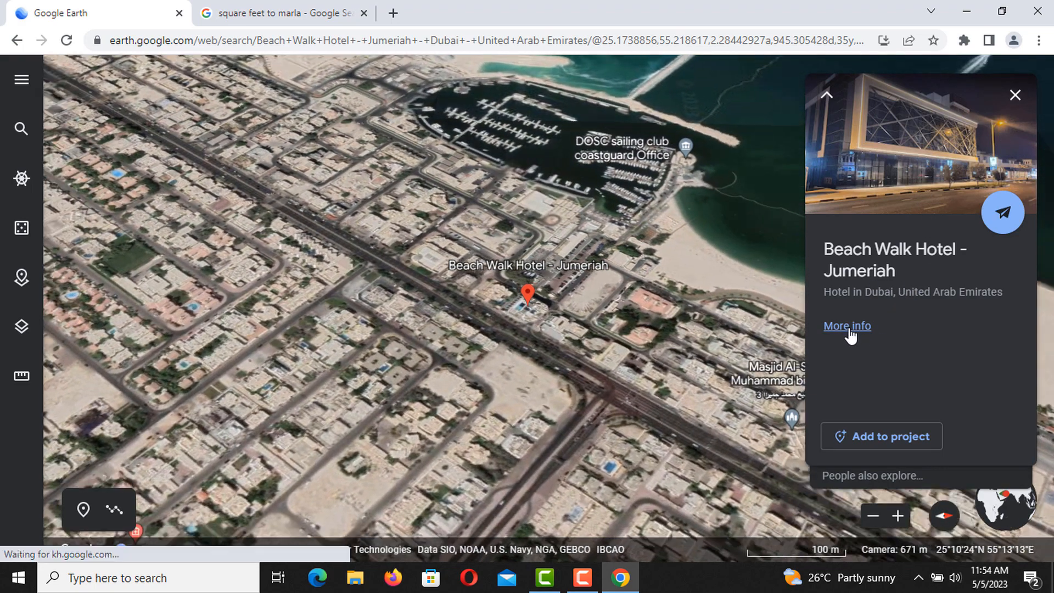
Step: Open the hotel's detailed information and review its photo, location map, address and contact details
click(849, 330)
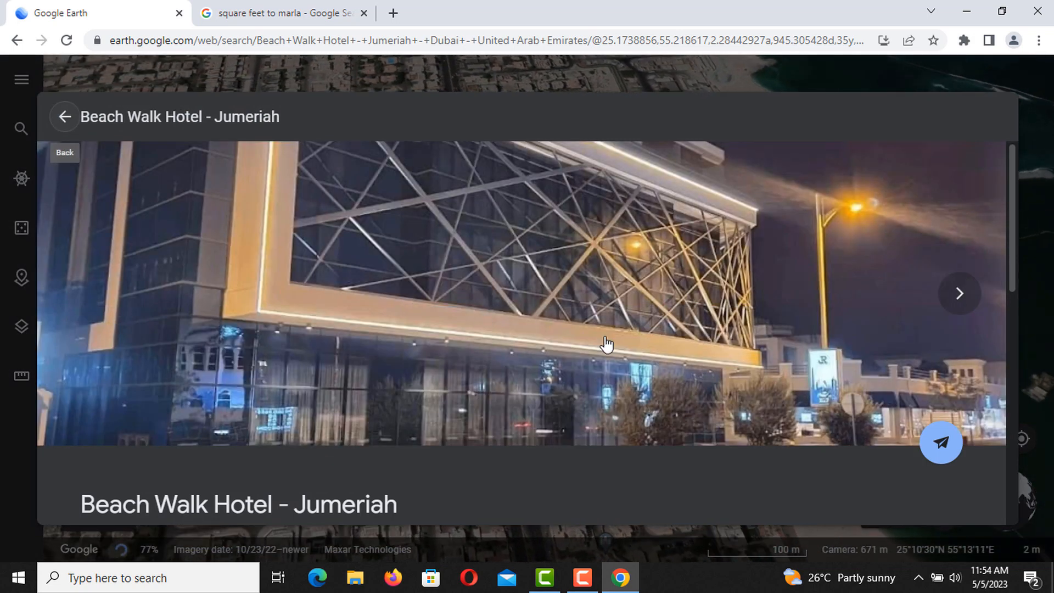
scroll(605, 344, down, 4)
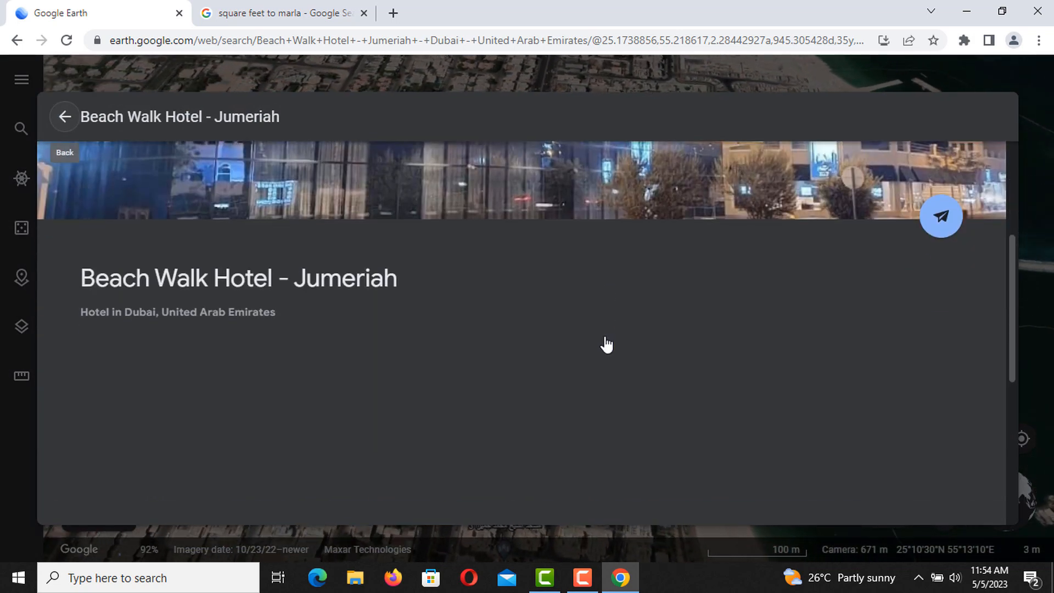
scroll(605, 344, down, 4)
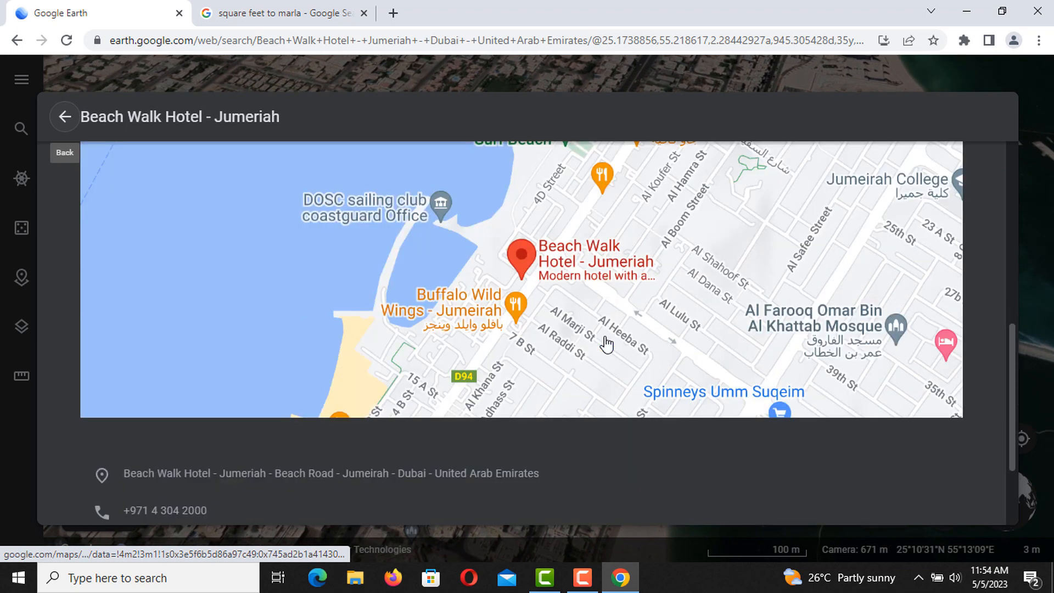
scroll(606, 344, down, 1)
scroll(569, 306, down, 1)
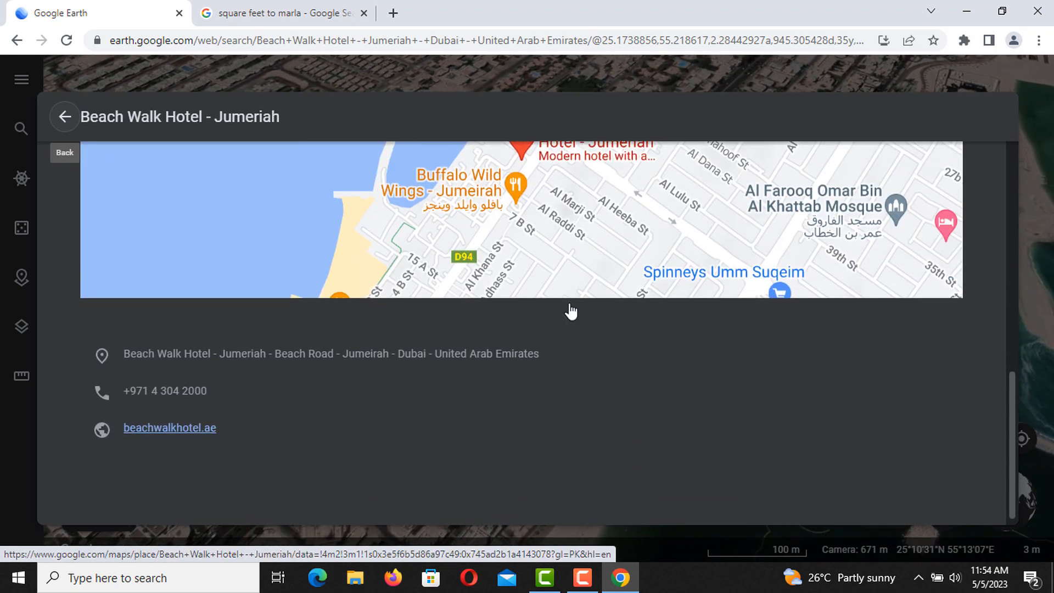
scroll(235, 454, up, 10)
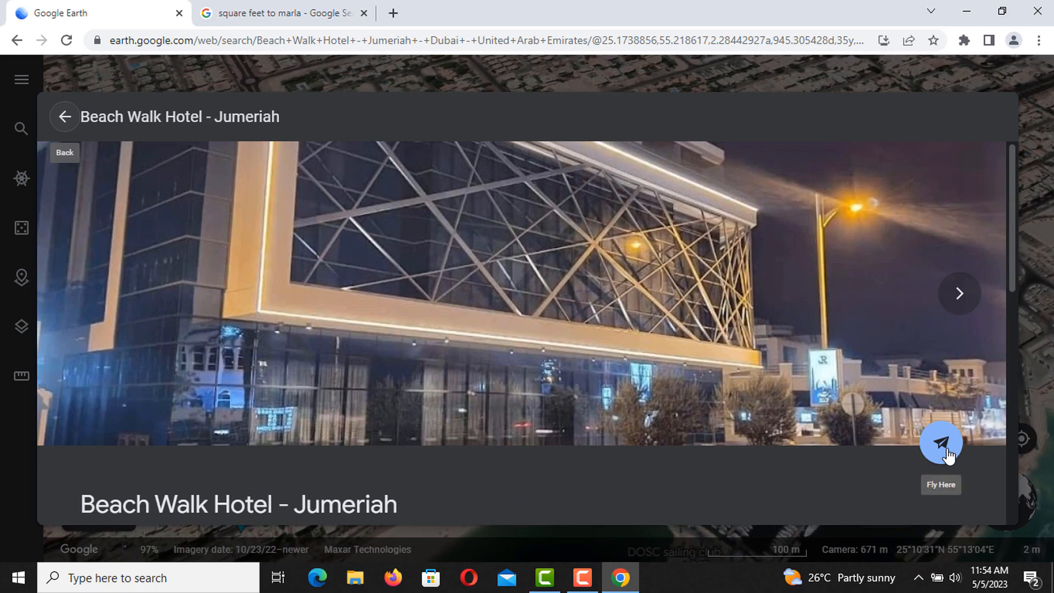
Step: Fly to Beach Walk Hotel - Jumeriah from its details page and close its info card
click(941, 443)
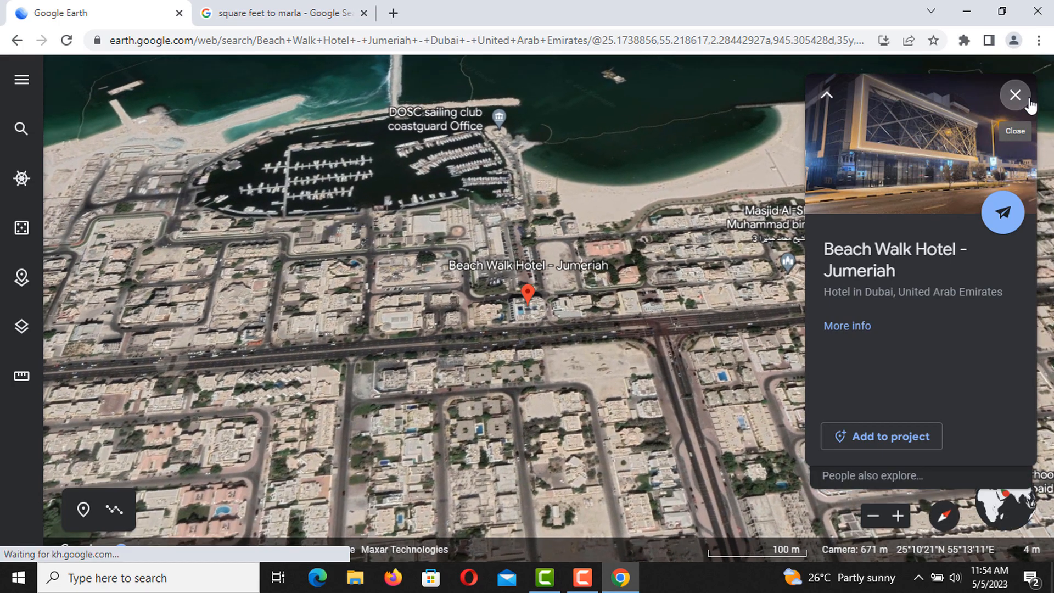
click(1014, 96)
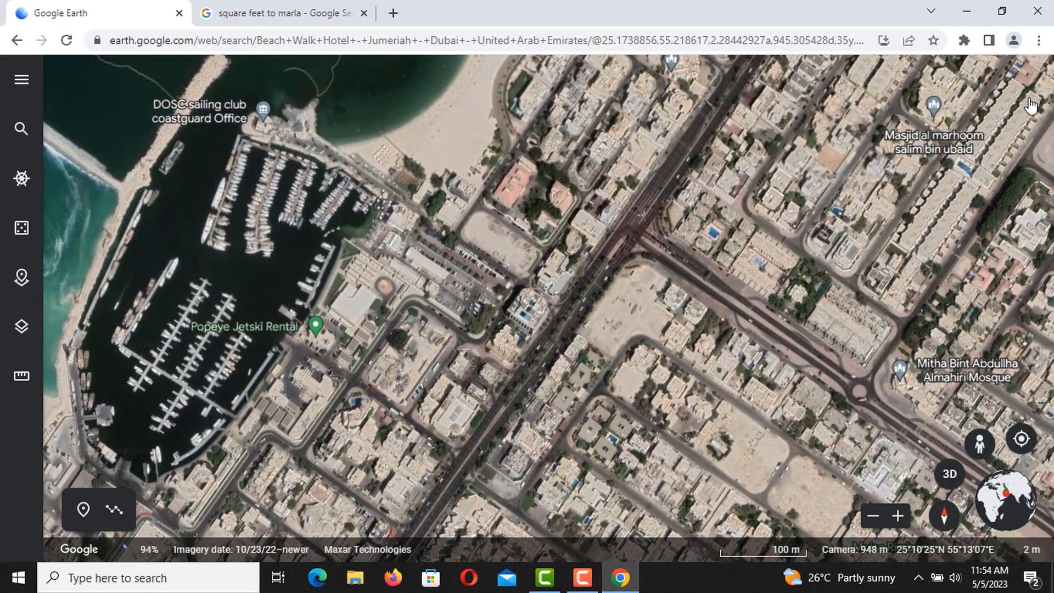
Step: Switch the map to 3D and enter Street View on the highlighted road beside the marina, Raia' St Dubai
click(944, 474)
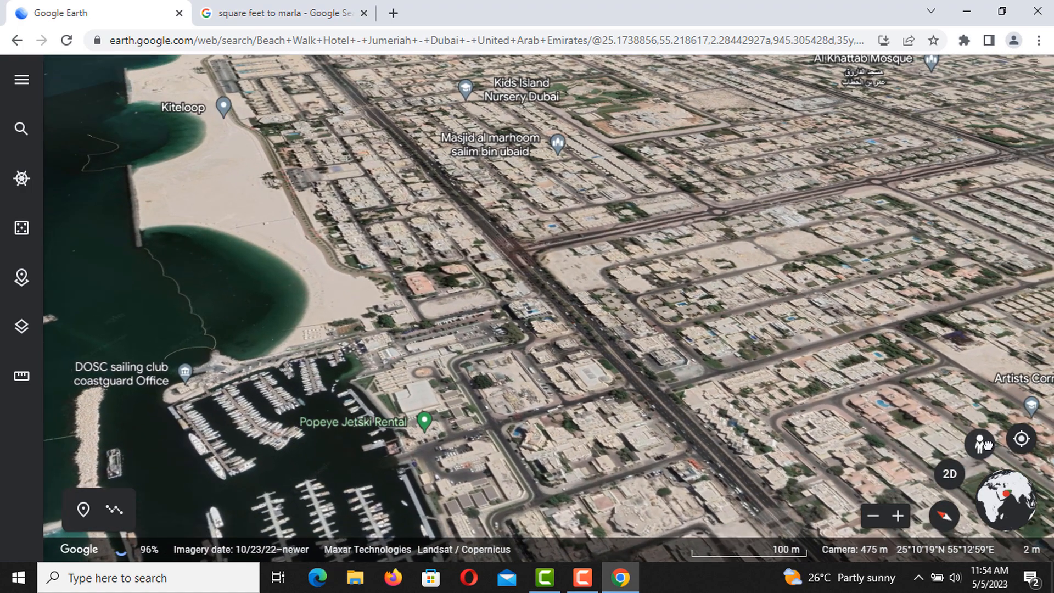
click(980, 443)
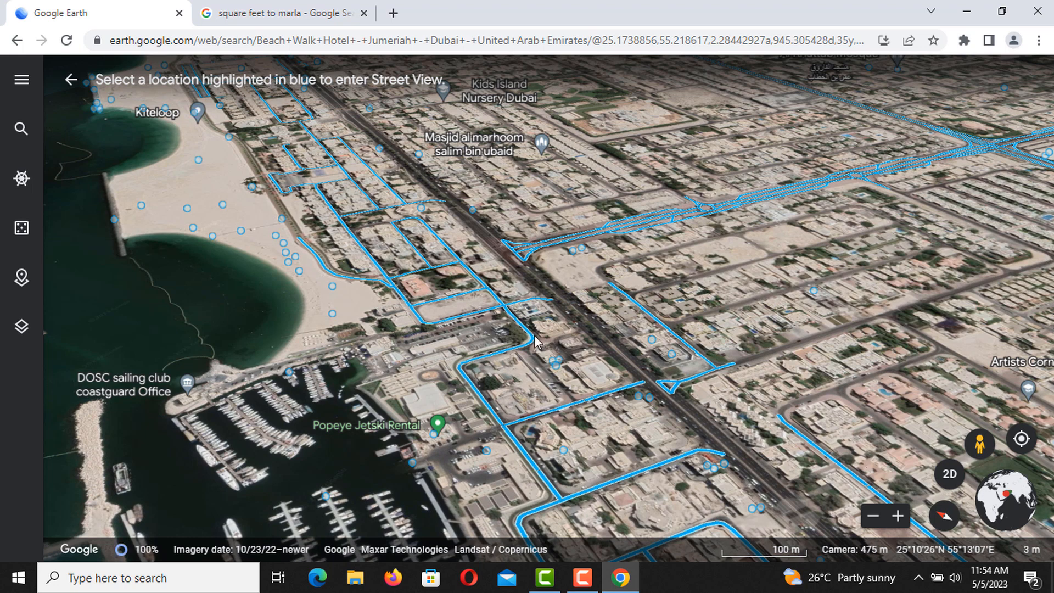
click(508, 434)
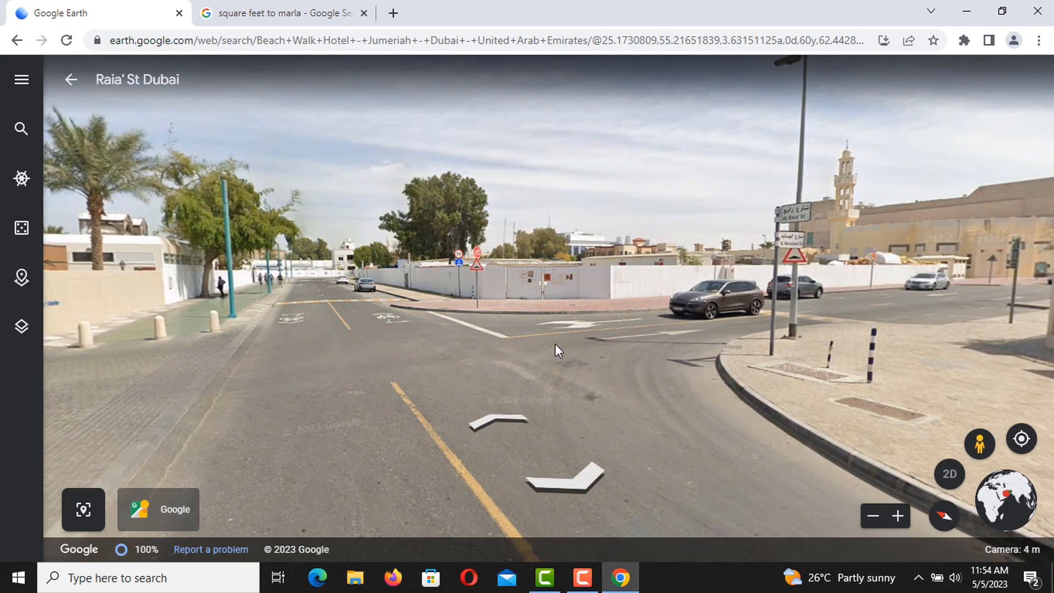
Step: Look around the Raia' St junction in Street View, examining the marina wall, fish market, road and sky
drag(309, 433, 790, 439)
click(364, 360)
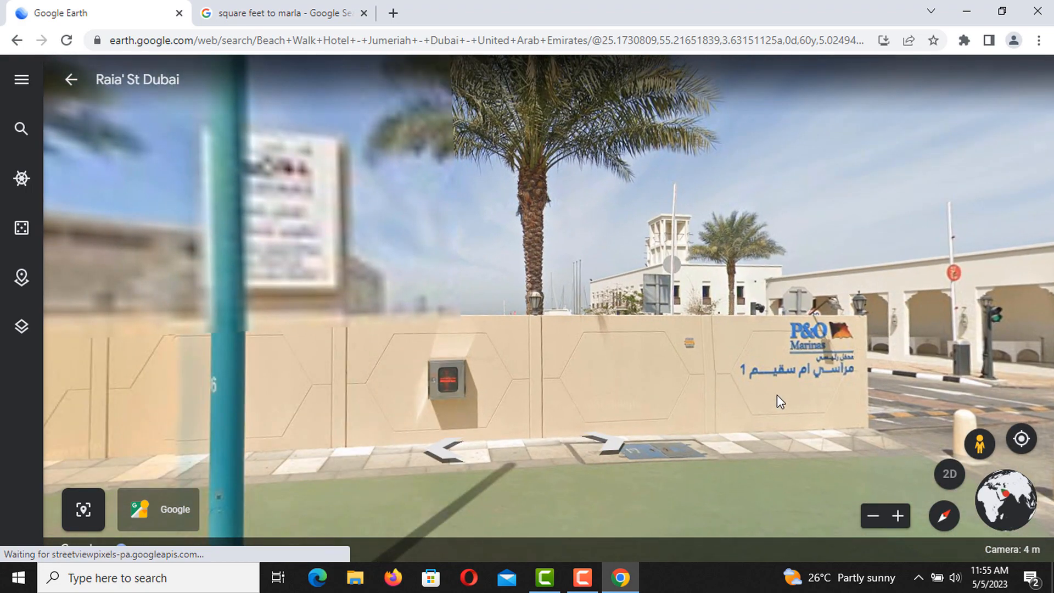
drag(694, 355, 904, 404)
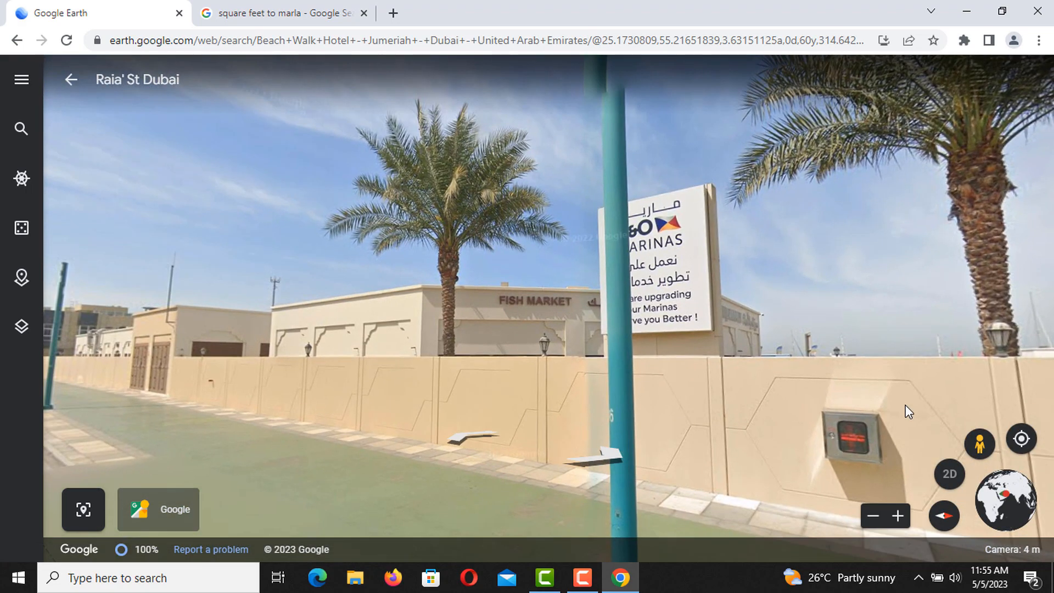
drag(539, 403, 823, 473)
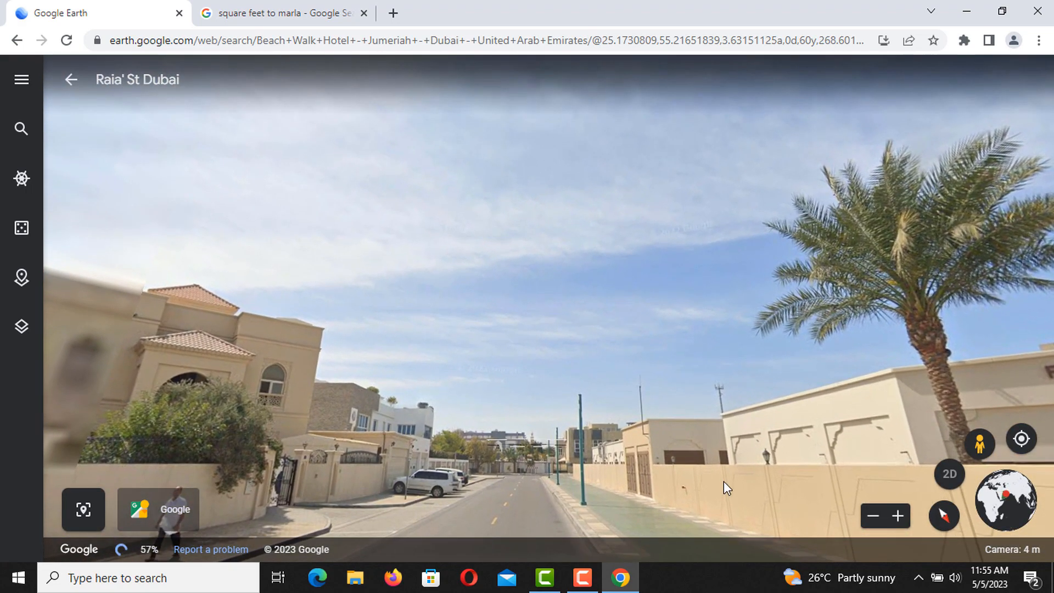
drag(663, 460, 413, 444)
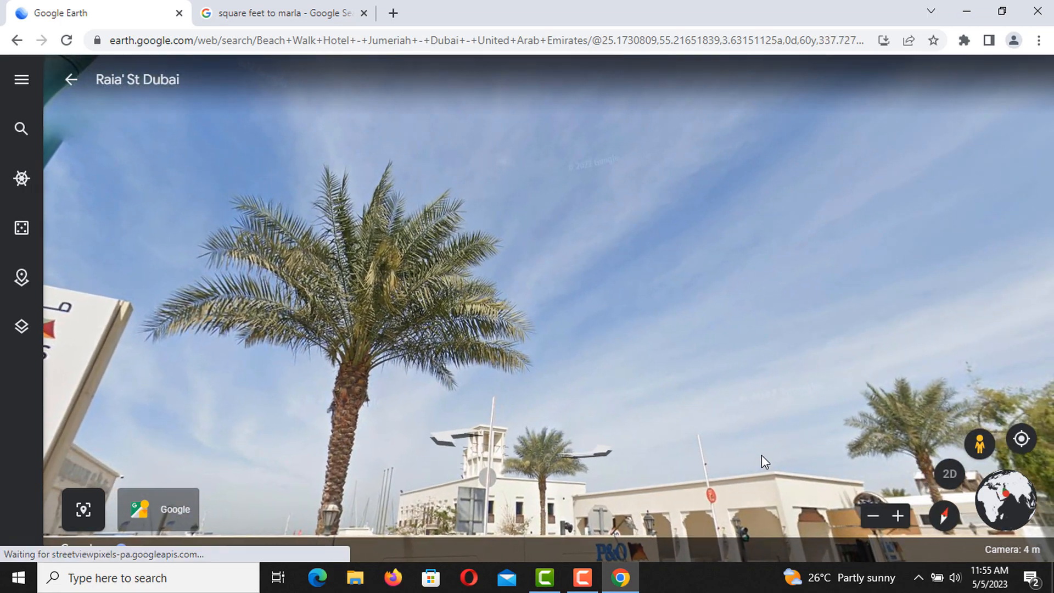
click(762, 455)
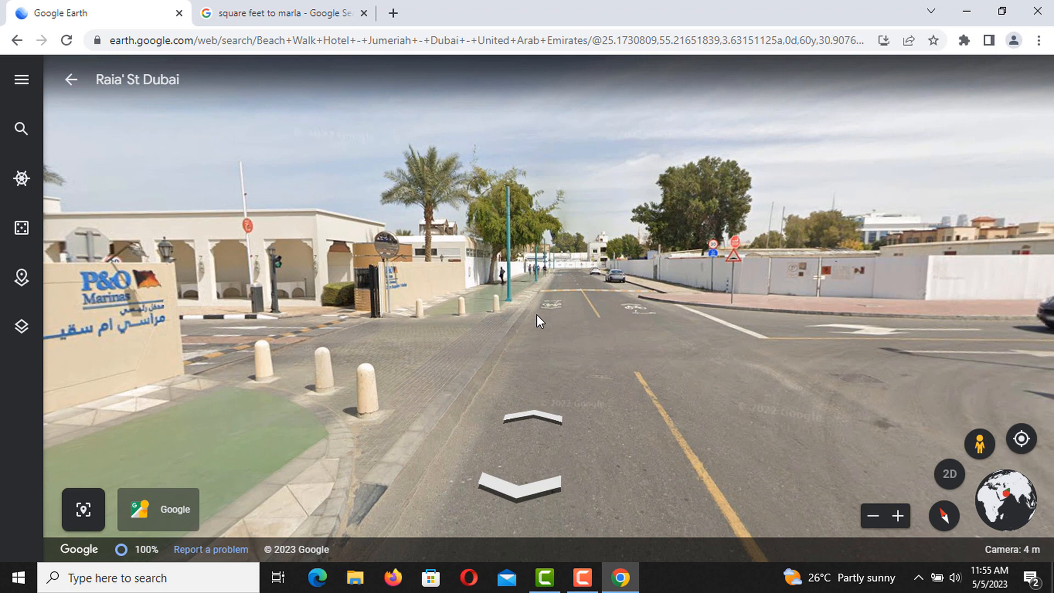
click(706, 390)
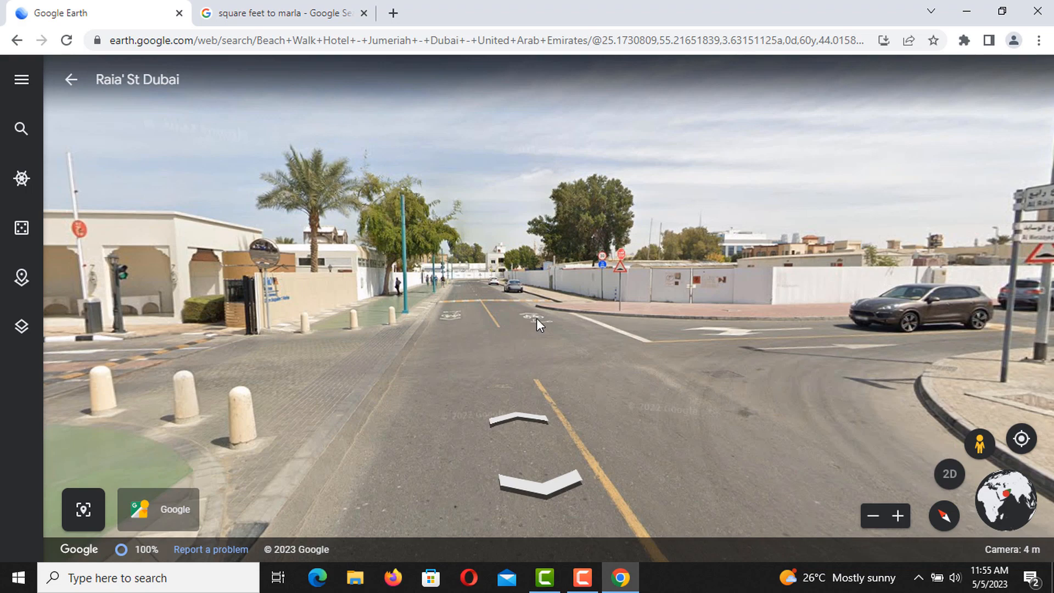
drag(536, 318, 577, 499)
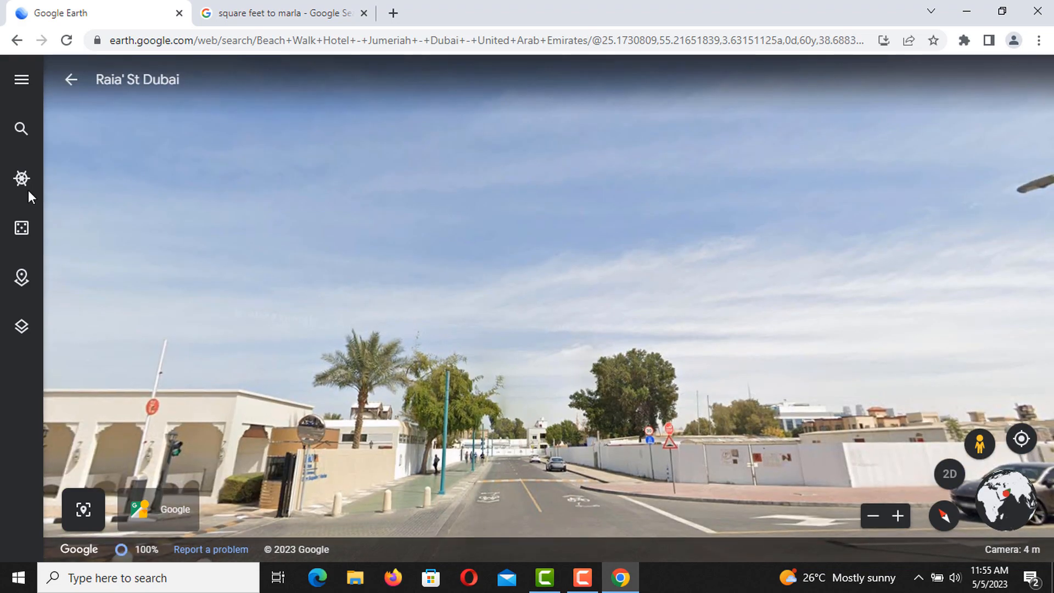
Step: Try swapping the compass and mini globe, leave Street View and zoom out to view Earth from space
double_click(949, 520)
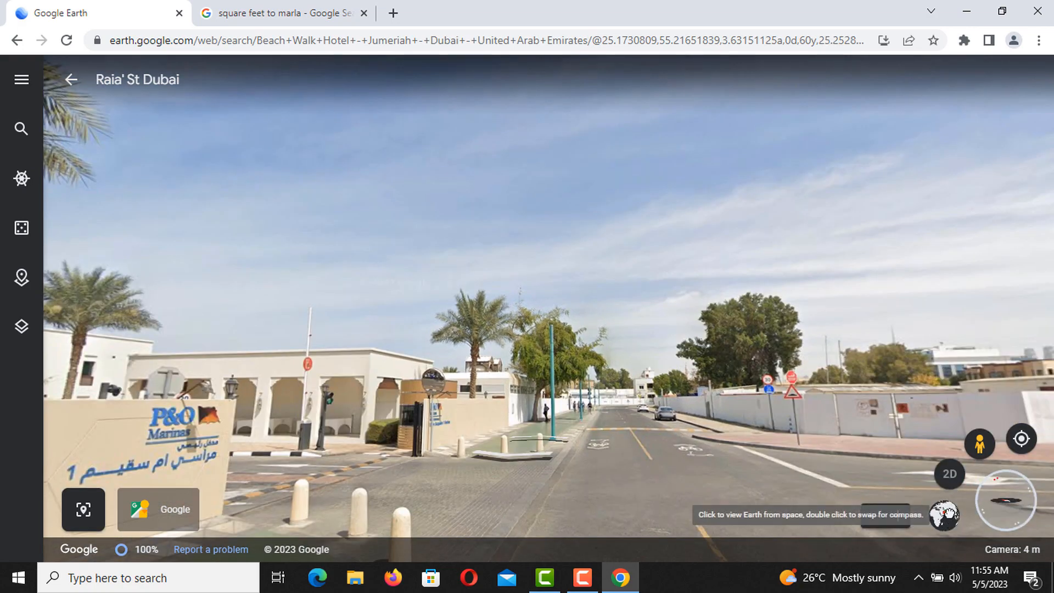
click(948, 514)
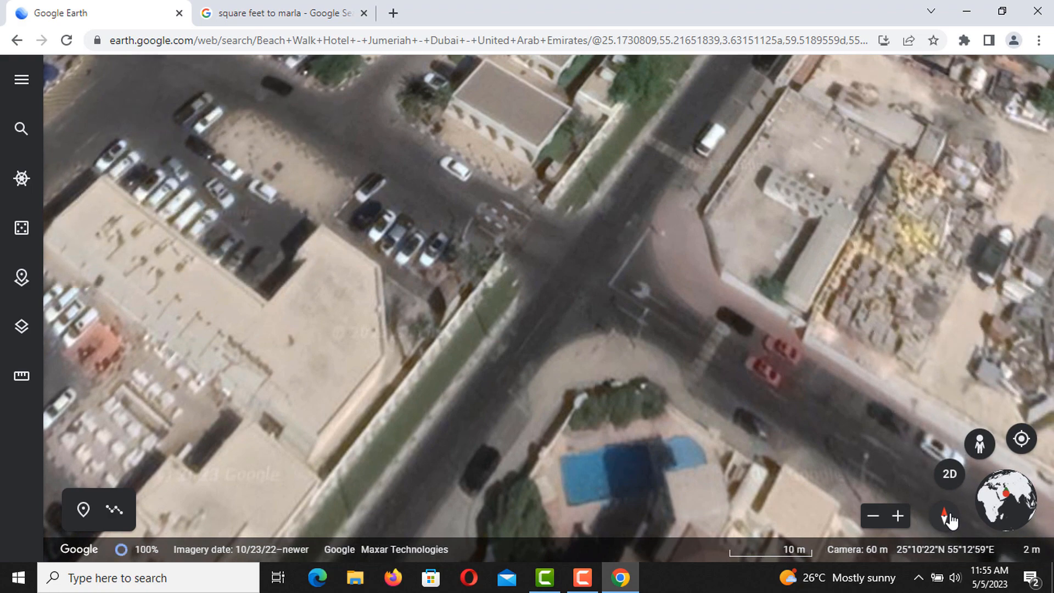
click(949, 517)
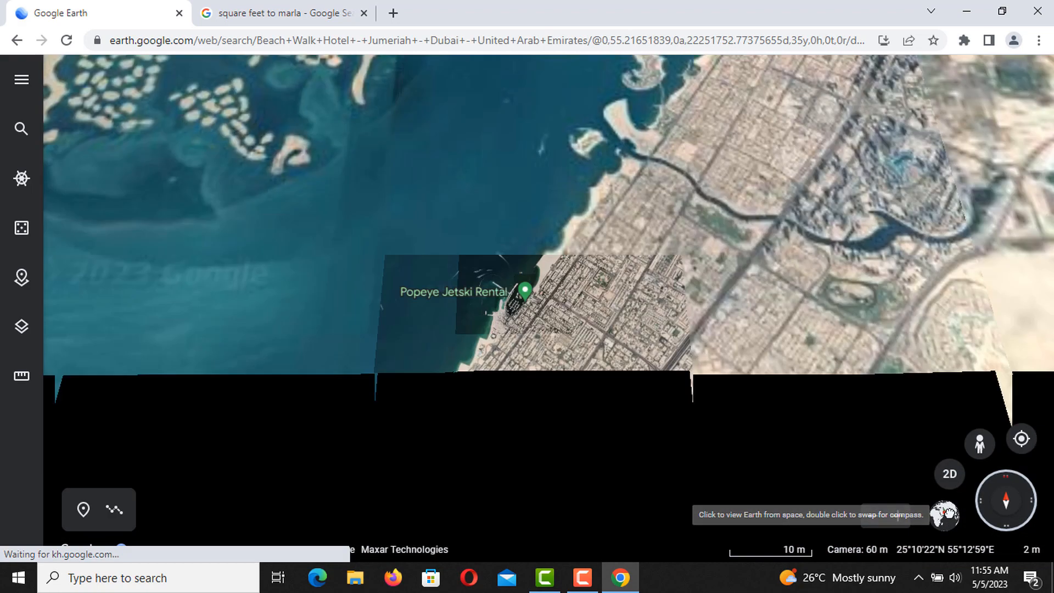